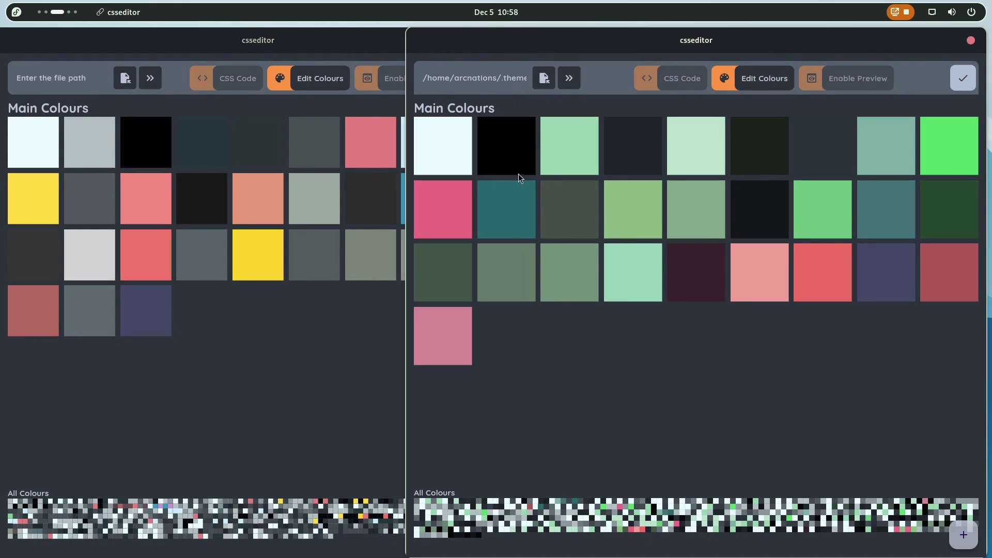
- Inspect the black and light green main colours in the colour picker, closing it without changing either one
click(520, 167)
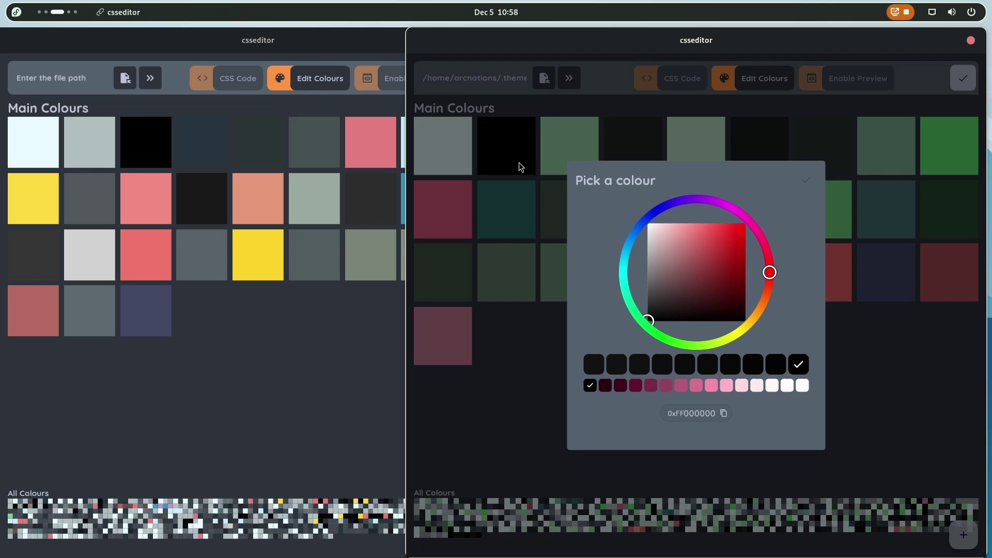
click(473, 300)
click(586, 158)
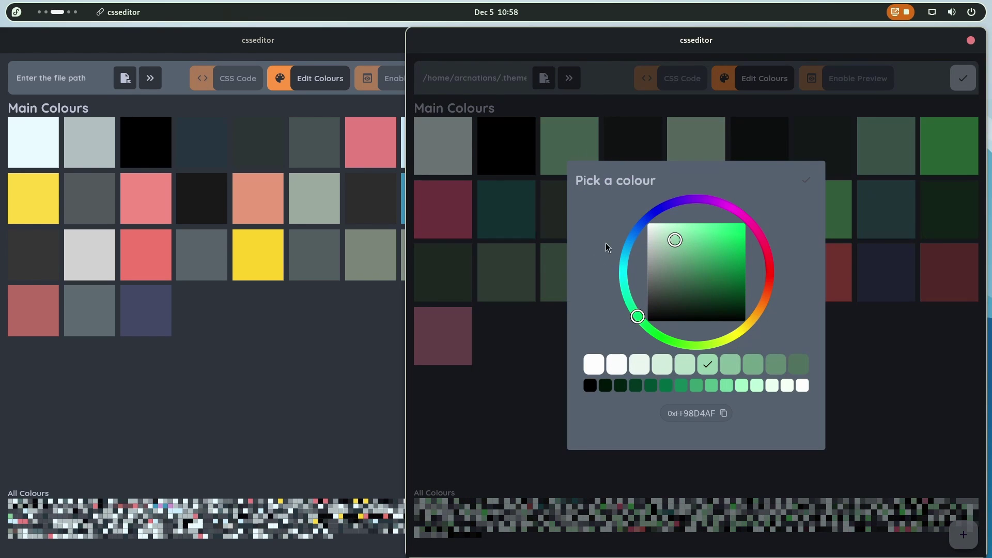
click(405, 330)
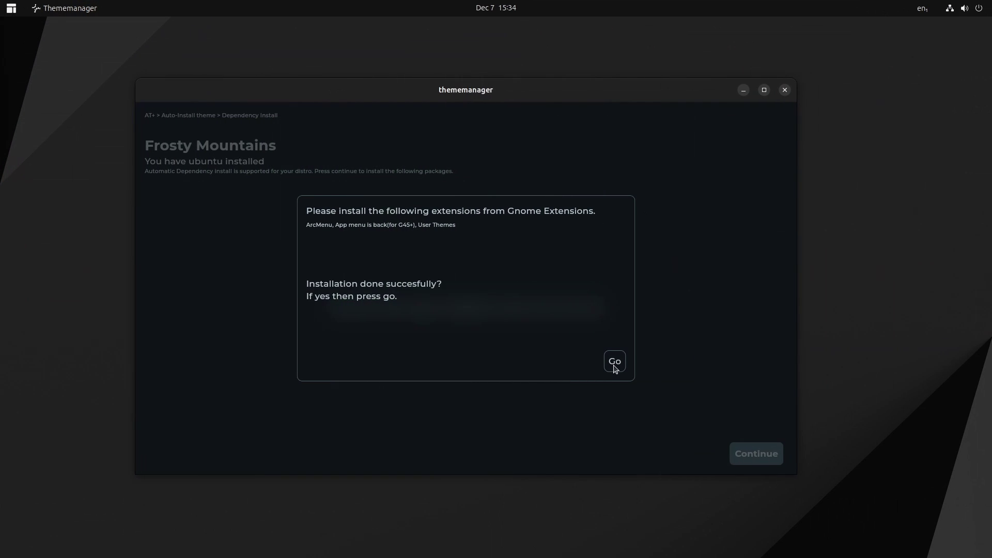
- Confirm the required extensions, install the Montserrat and FontAwesome fonts, and proceed with Automatic Install for the Frosty Mountains theme
click(615, 366)
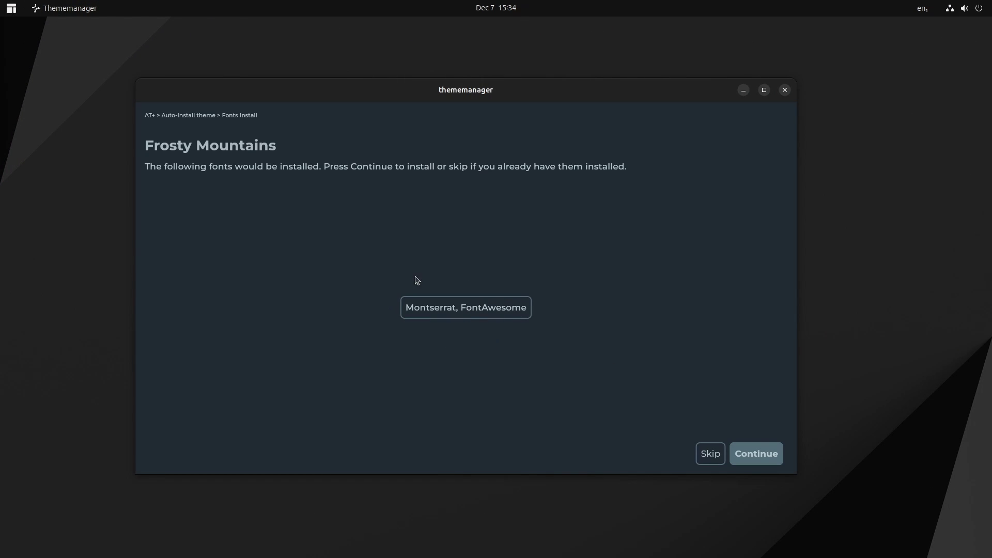
click(755, 456)
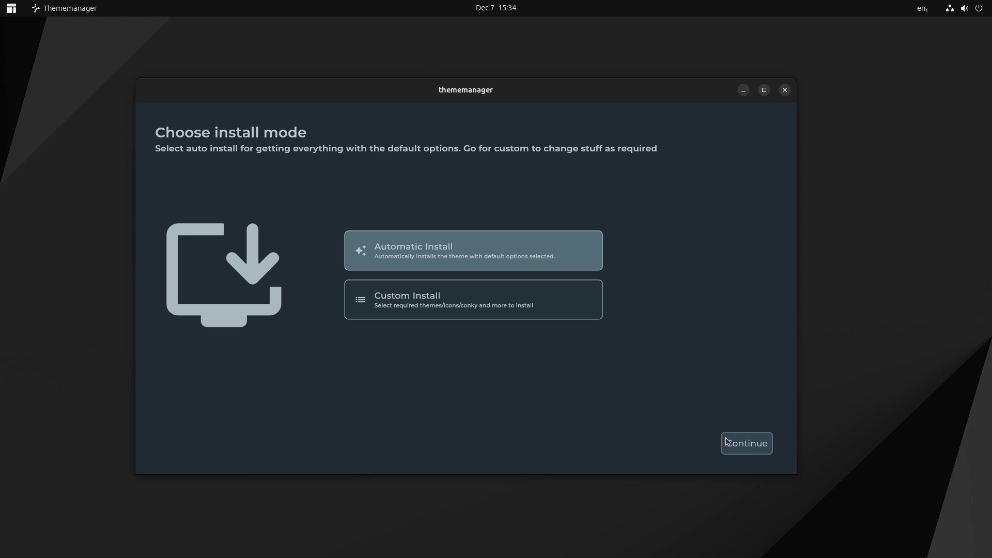
click(727, 441)
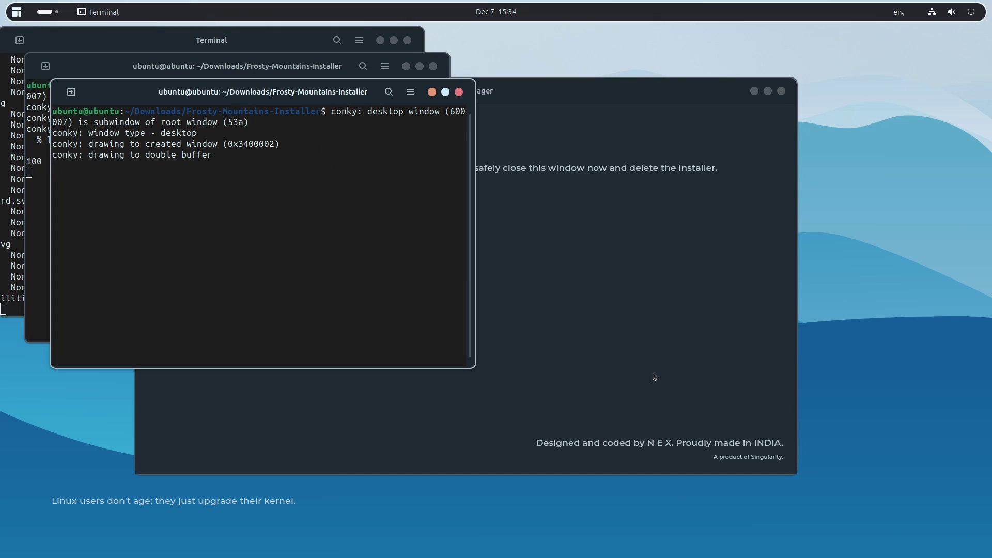
click(51, 17)
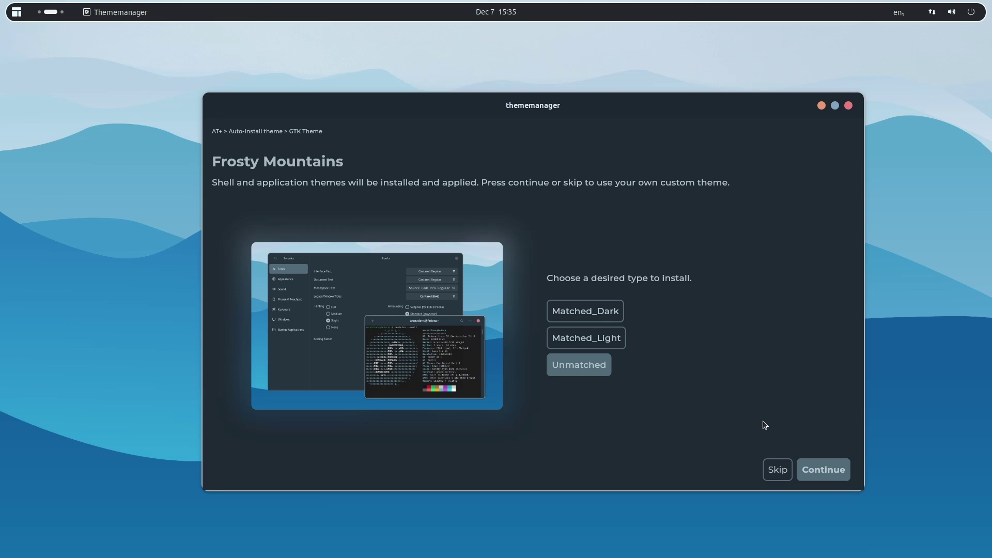
- Skip the GTK theme, icon theme and conky installation, and install the slightly modified wallpaper made for better readability
click(779, 466)
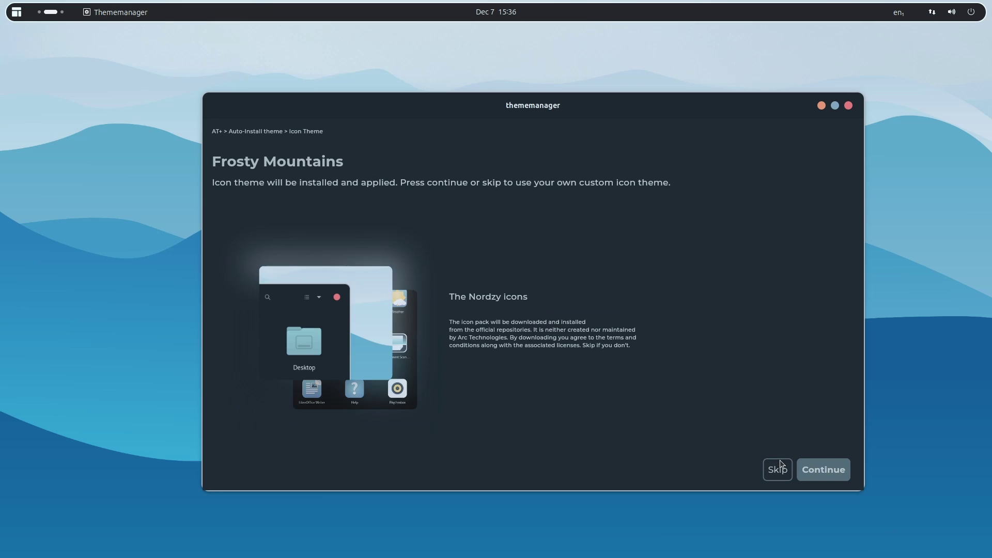
click(785, 474)
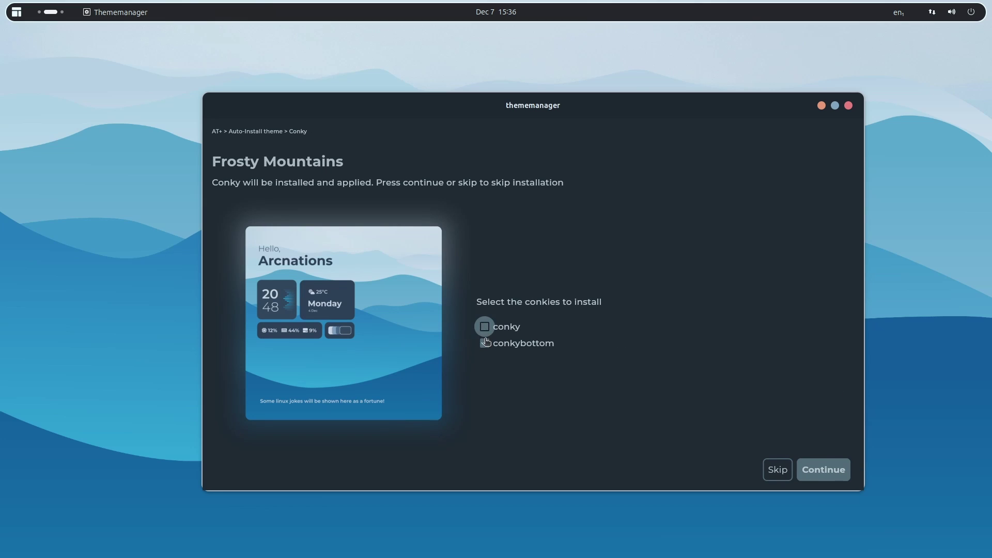
click(784, 474)
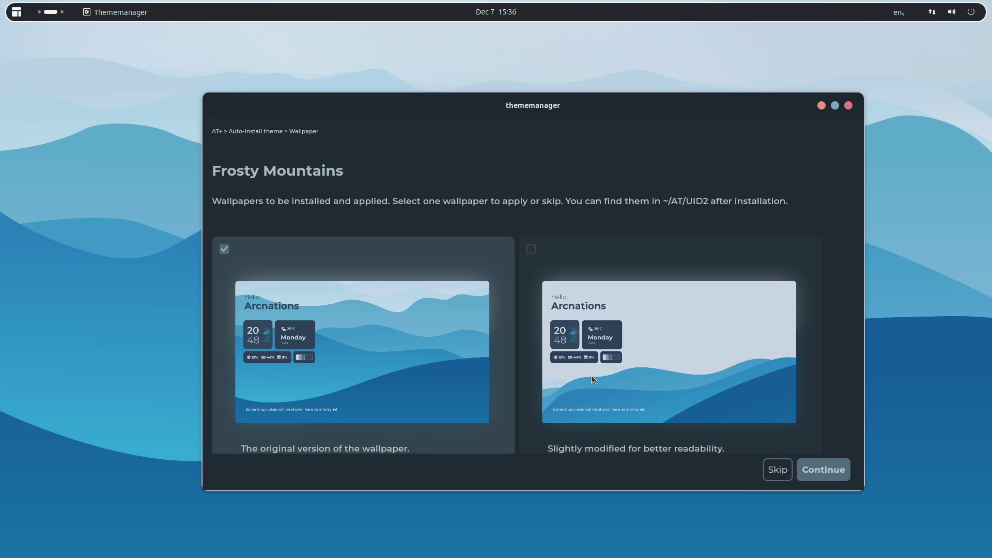
click(591, 376)
click(823, 469)
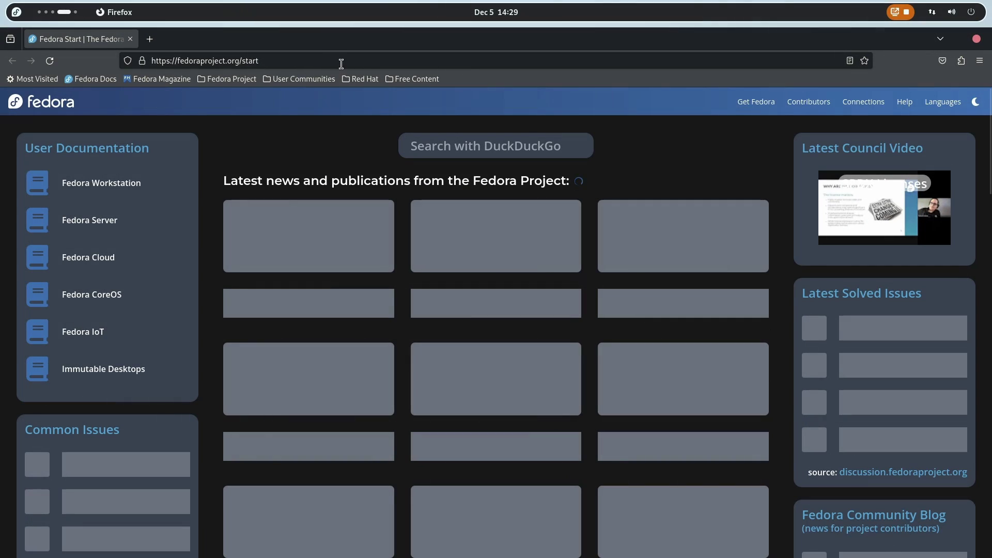
- Search the web for "gnome shell extensions" and open the GNOME Shell Extensions website
click(341, 61)
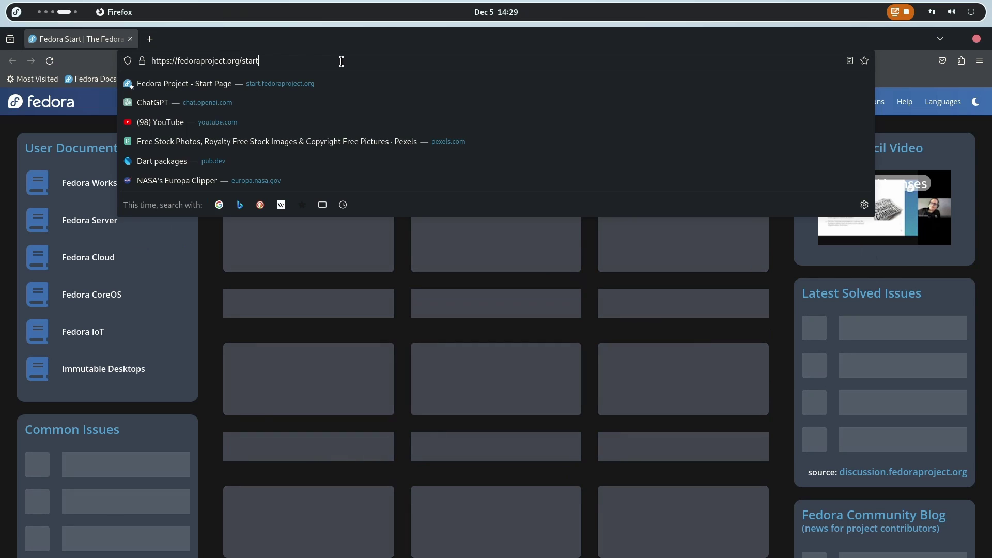
key(ctrl+a)
text(gnome shell e)
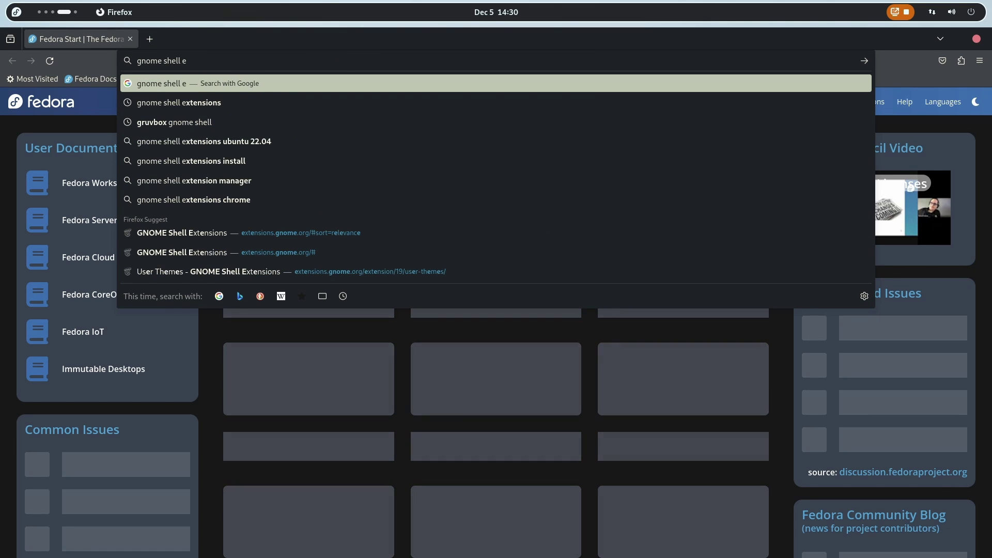
click(175, 102)
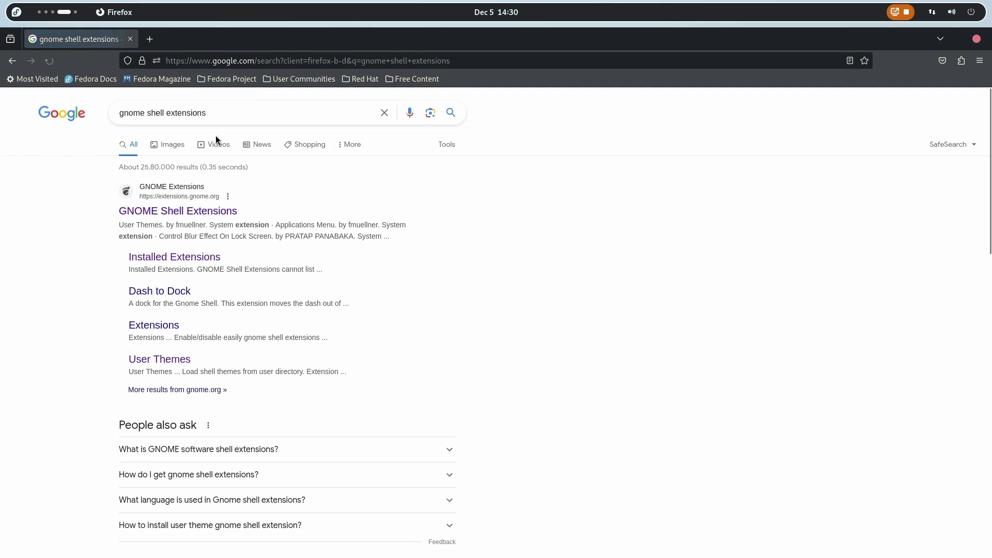
click(159, 212)
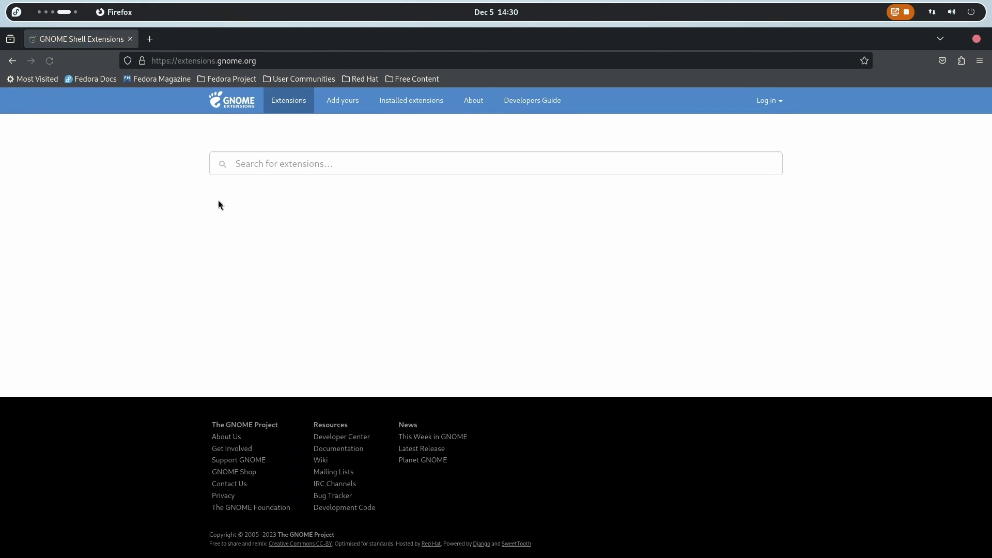
- Search the extensions website for "arc menu"
click(269, 165)
text(ar)
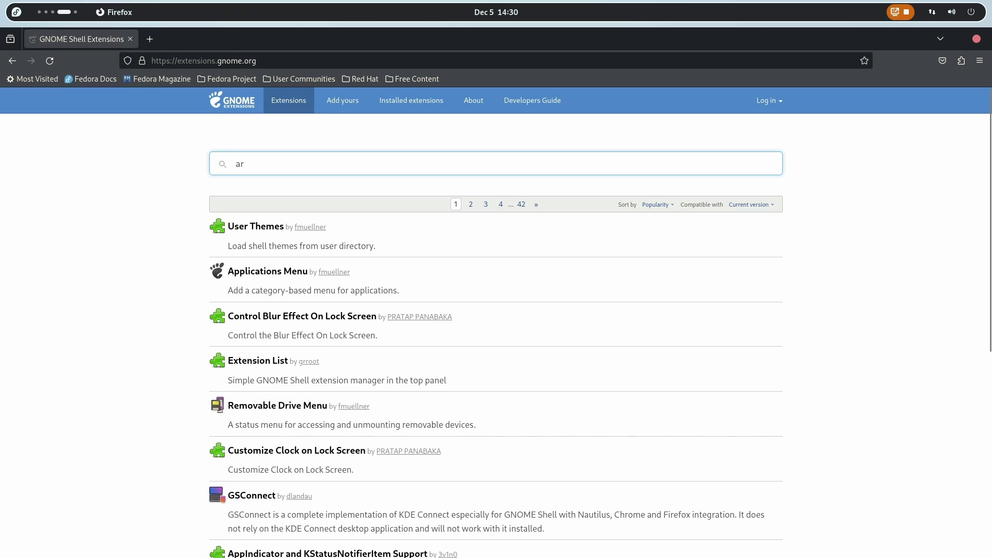
text(c menu)
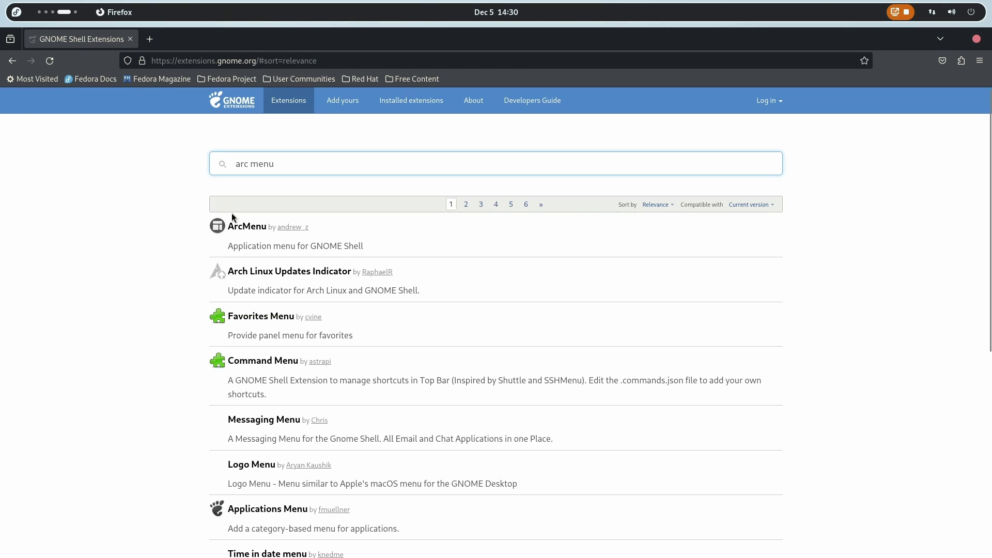
- Go to the installed extensions list and view the current application's menu added by App menu is back
click(411, 101)
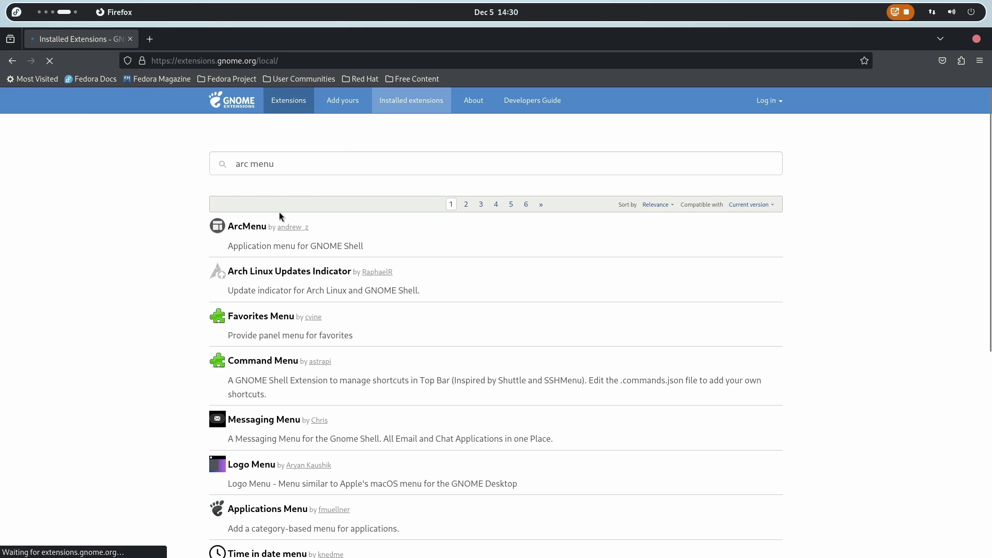
scroll(664, 311, down, 2)
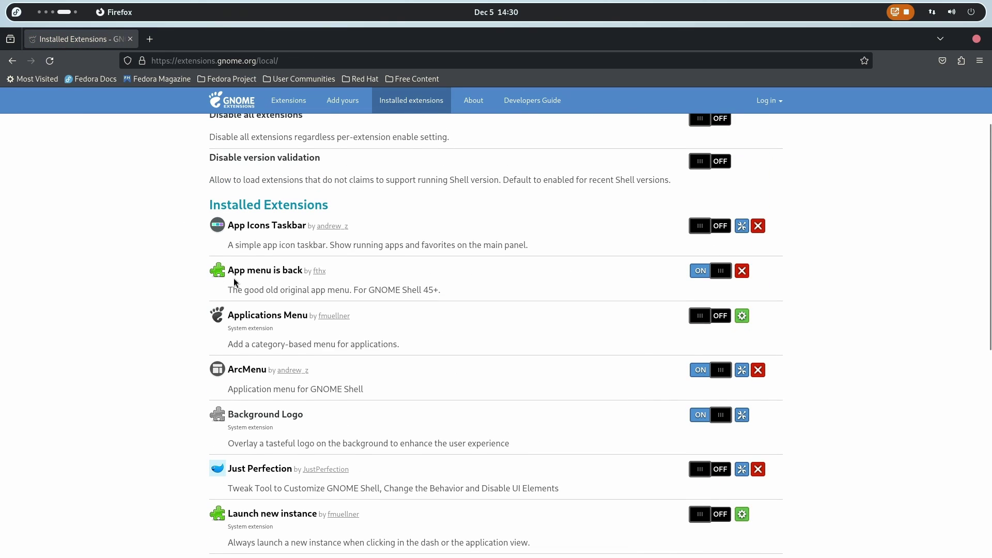
click(117, 16)
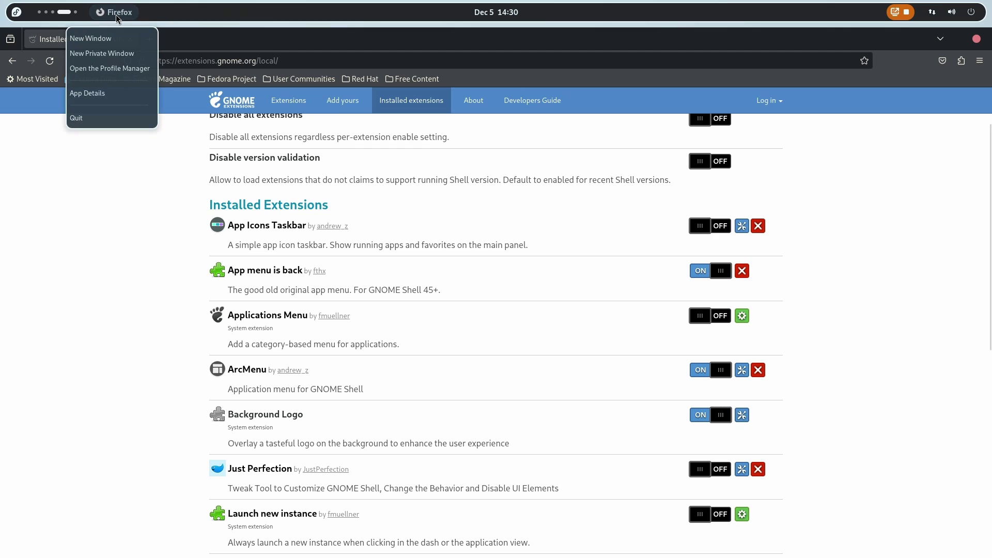
click(93, 174)
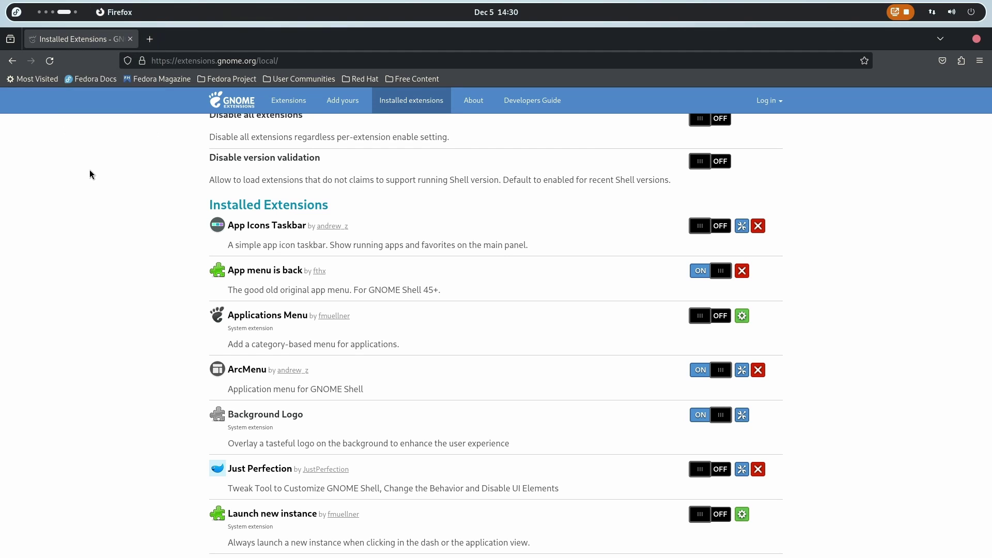
- Look through the installed extensions and open the ArcMenu settings
scroll(388, 401, down, 4)
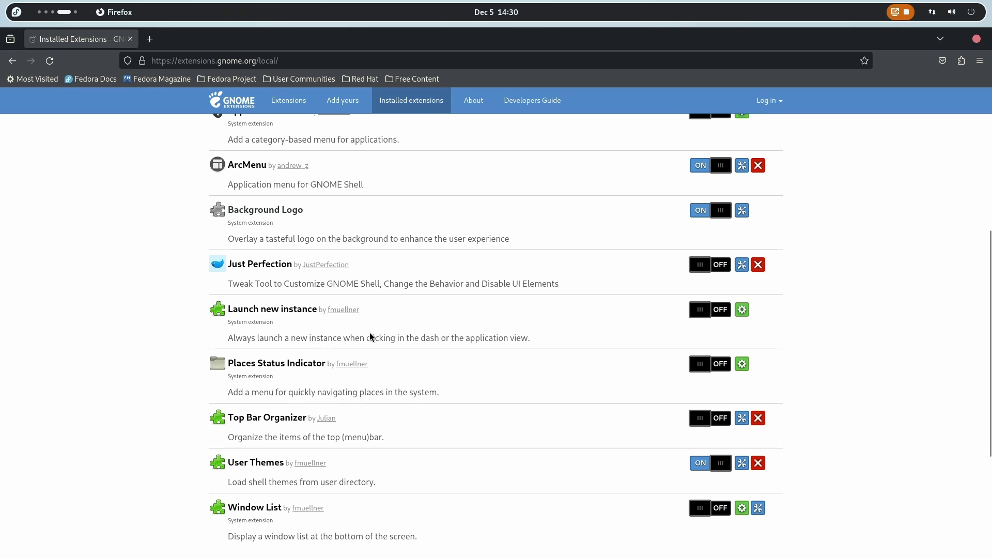
scroll(370, 337, up, 1)
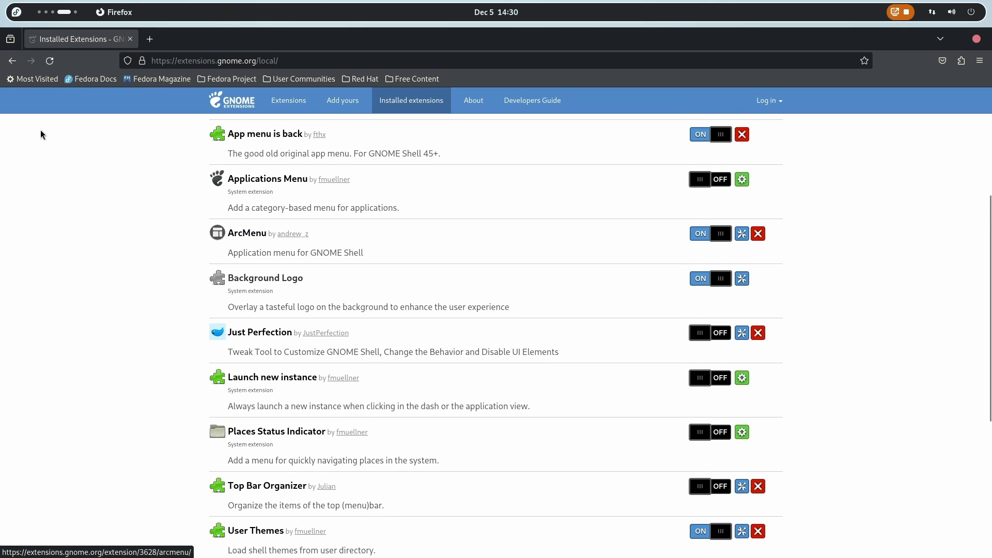
right_click(16, 14)
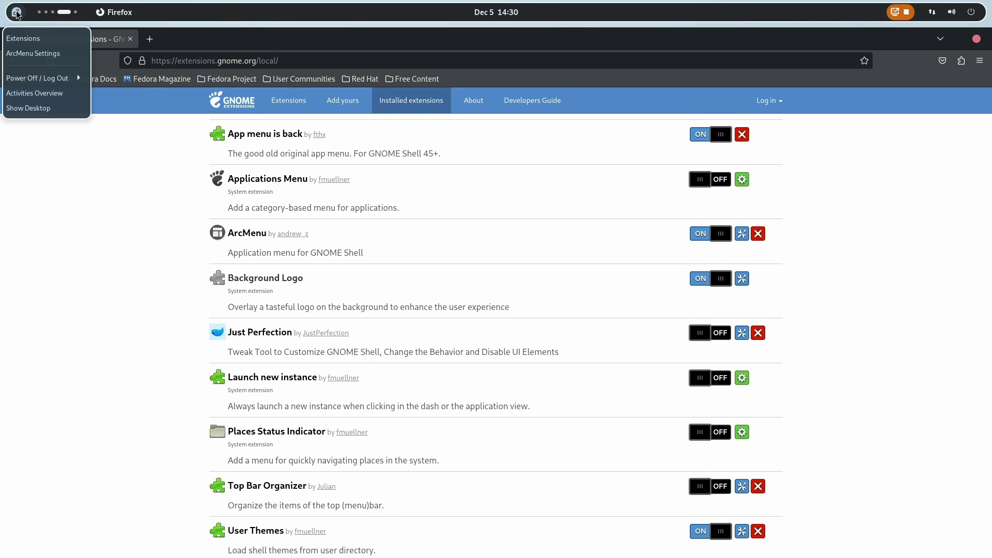
click(18, 53)
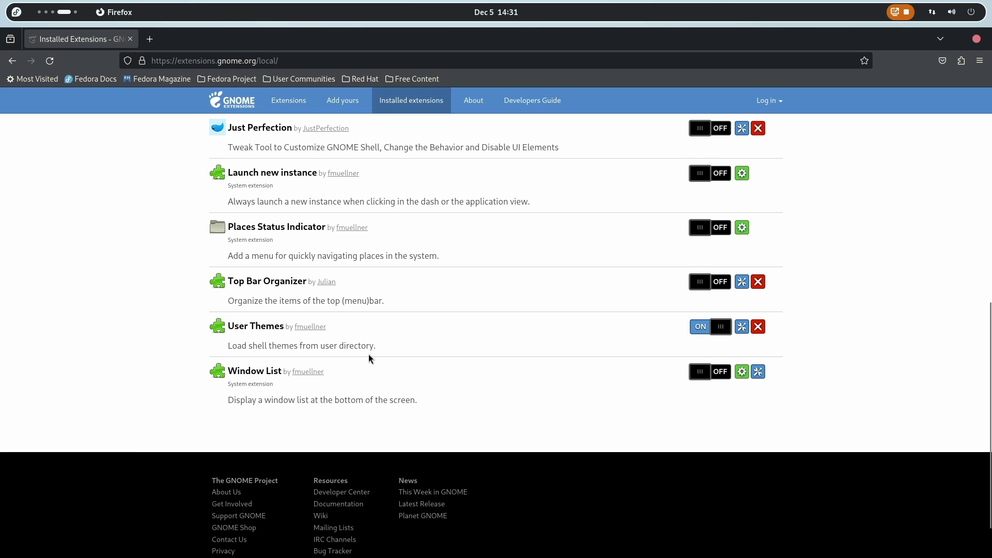
- View the available shell themes in the User Themes extension's settings, and close them unchanged
click(743, 327)
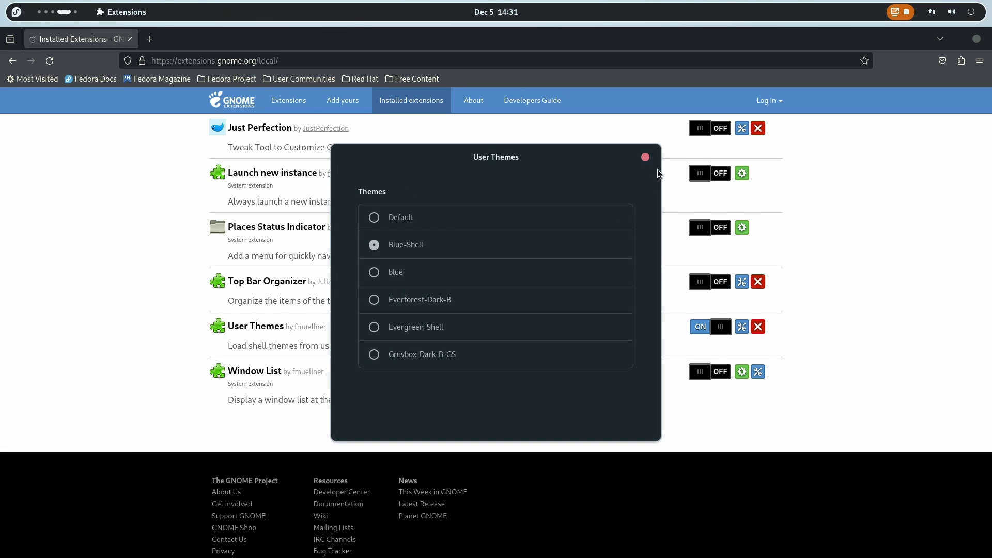
click(646, 158)
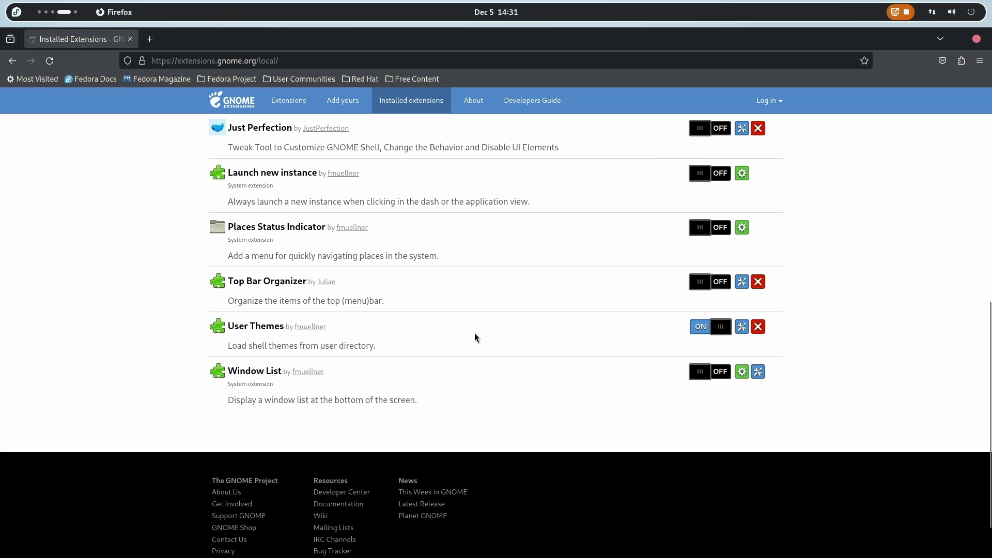
scroll(348, 418, up, 8)
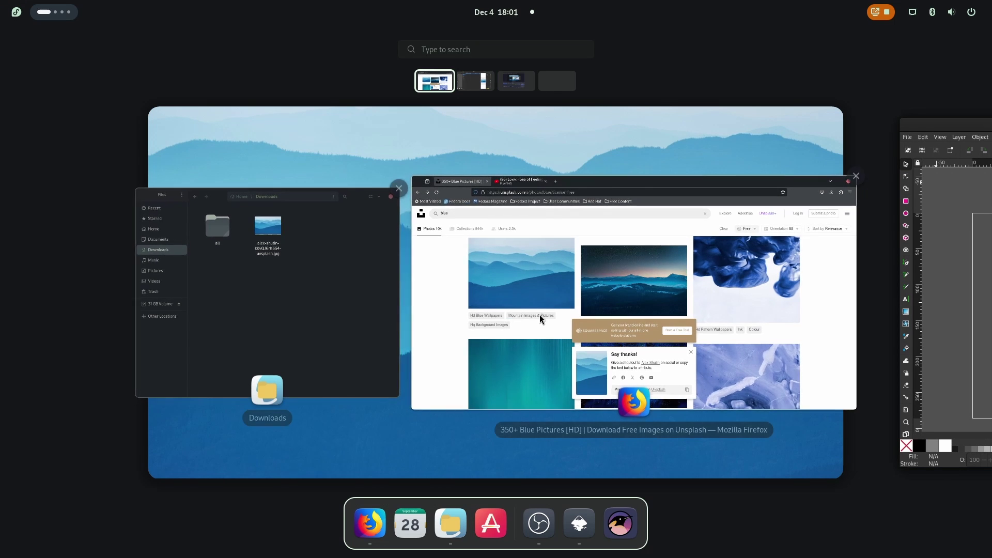
- Switch to the Firefox window with the Unsplash results for "blue" and open the layered blue mountains photo
click(540, 314)
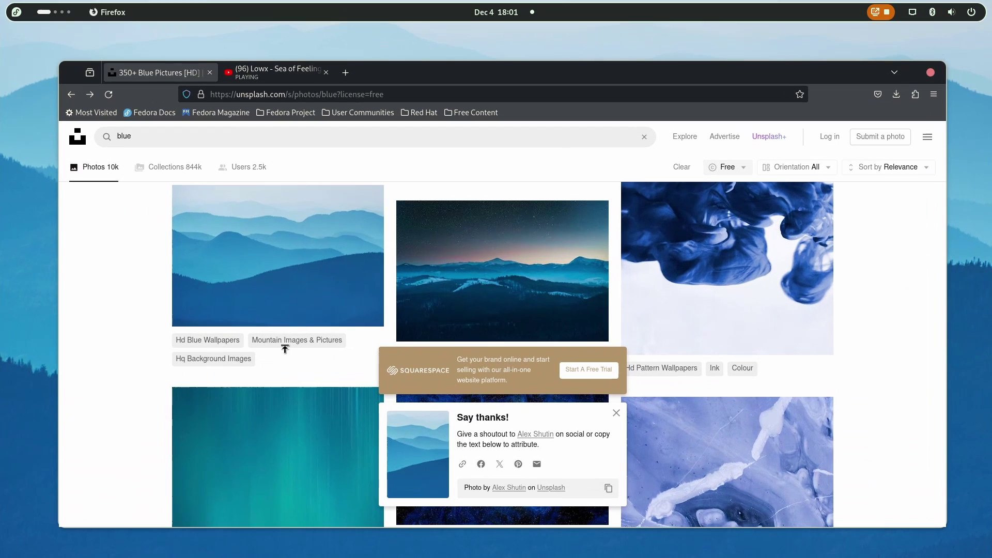
scroll(279, 256, down, 1)
scroll(280, 257, down, 2)
scroll(289, 263, up, 3)
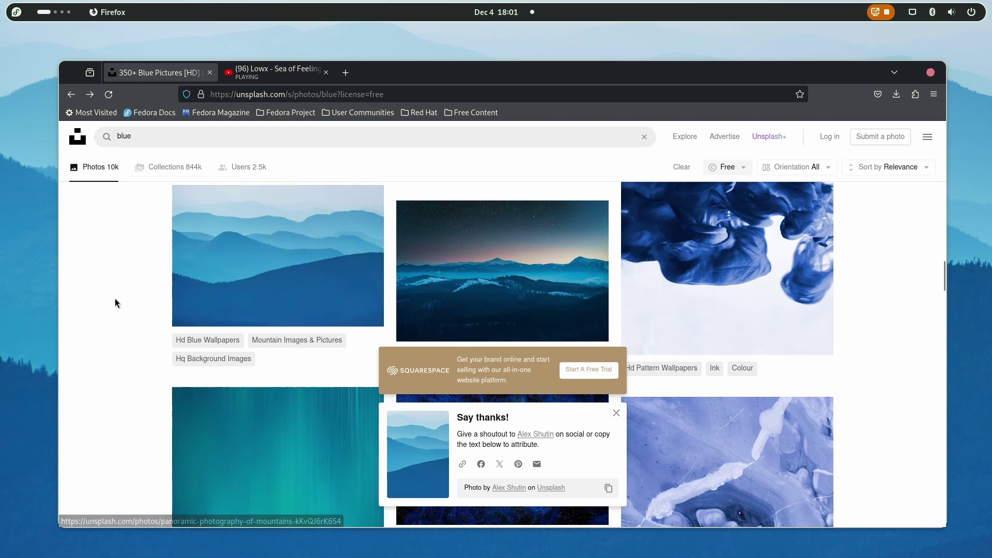
click(237, 272)
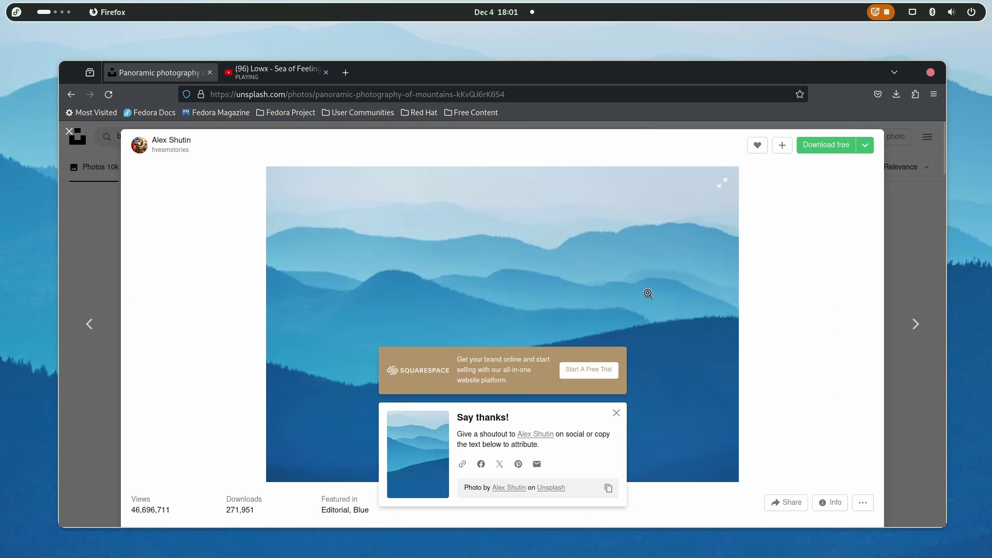
- Switch to the Inkscape workspace where the file import dialog is open with the mountain image selected
click(42, 12)
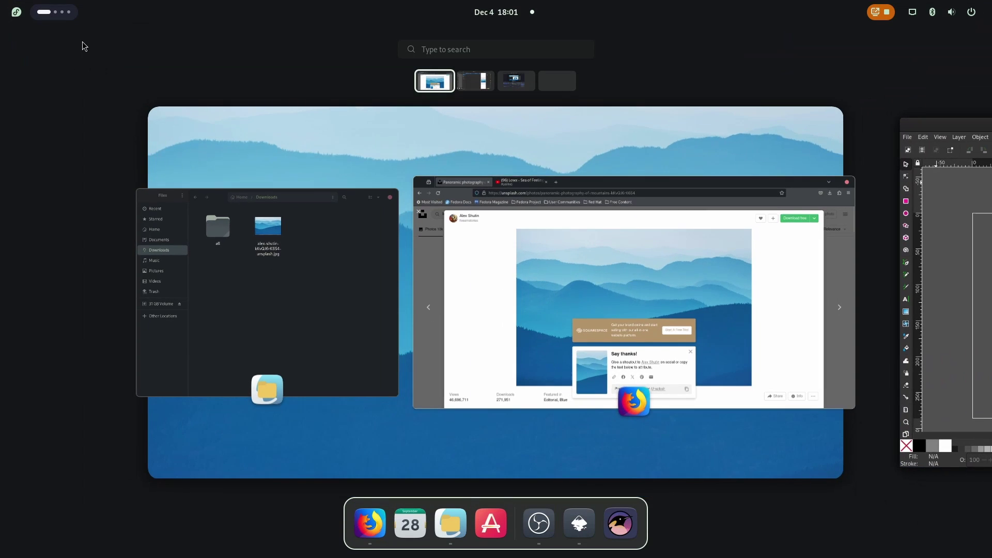
scroll(650, 279, down, 2)
click(465, 296)
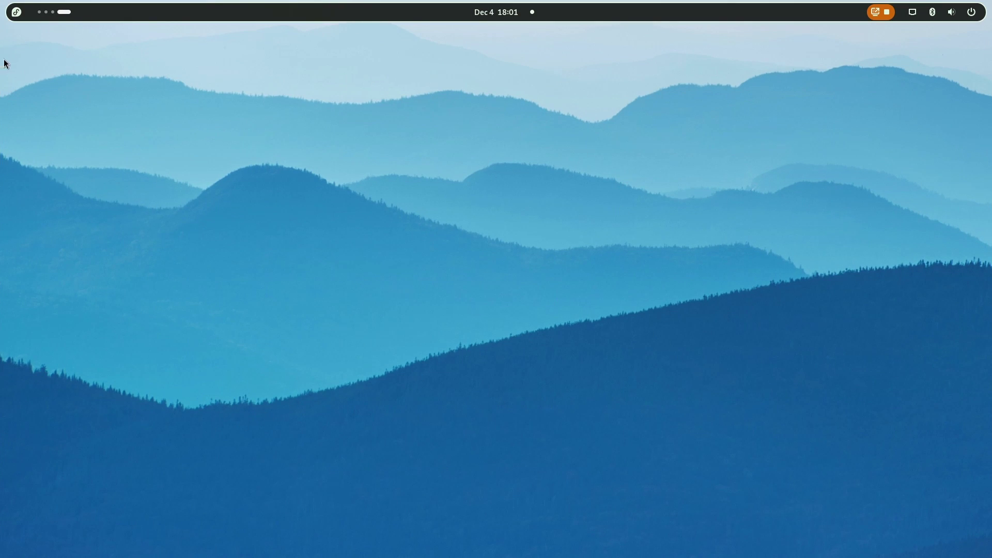
click(61, 15)
scroll(517, 338, up, 2)
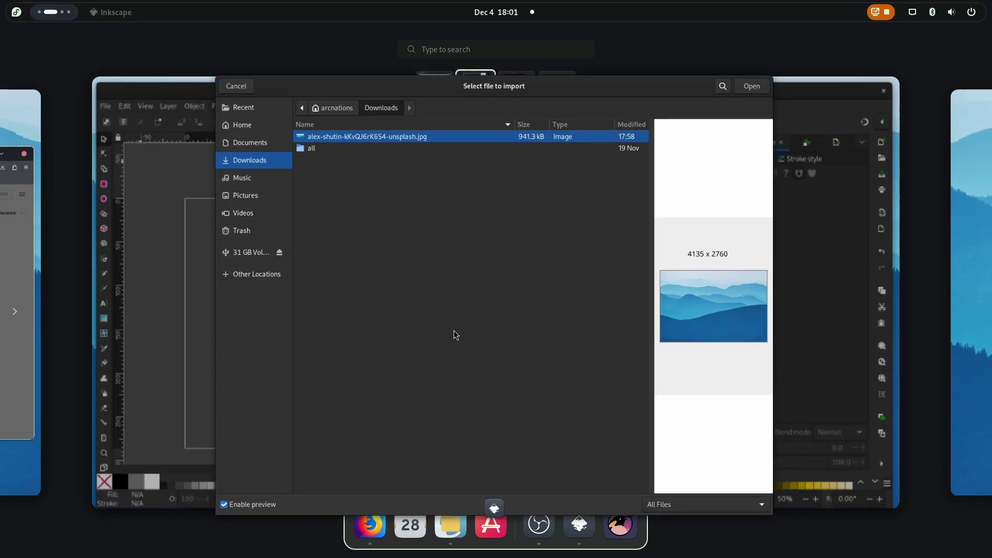
click(454, 330)
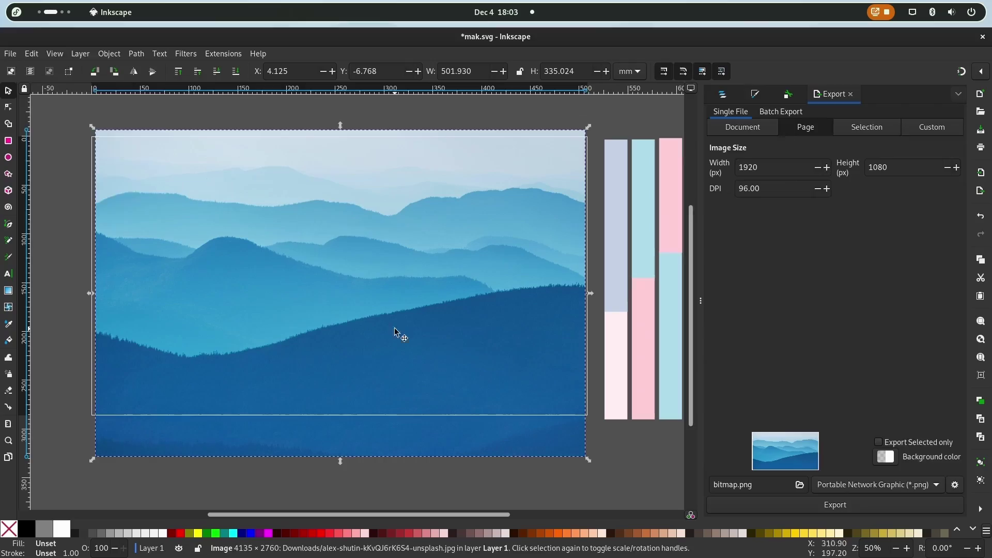
- Trace the mountain ridgelines over the imported photo with the Pen tool and finish the upper ridge's path
key(b)
click(175, 366)
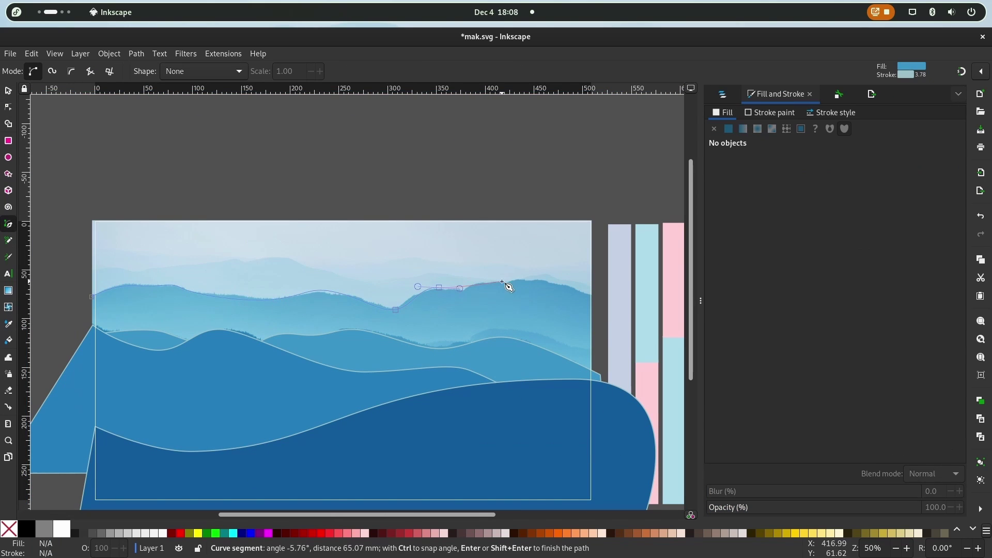
key(Return)
key(s)
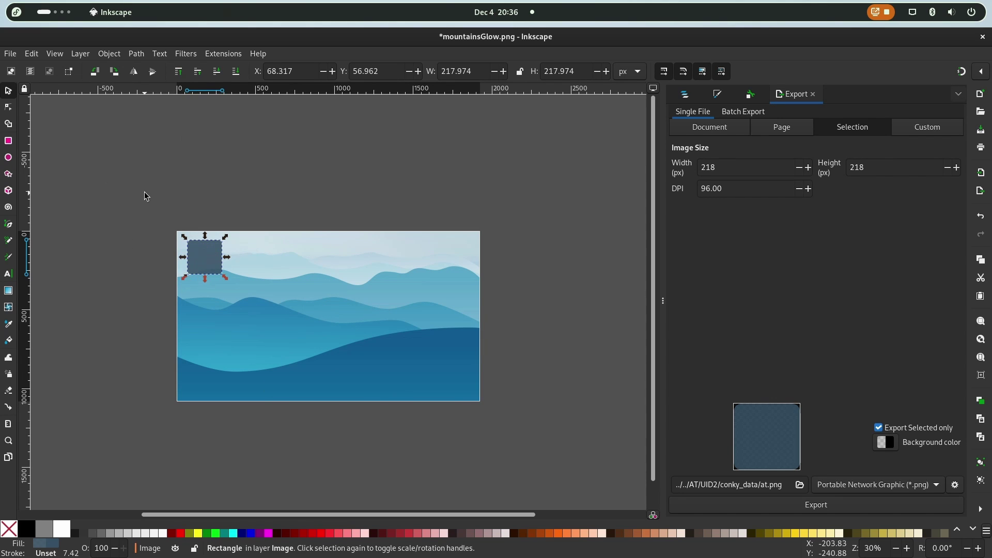
- Switch to the workspace holding conky.conf and look through its size, text, color, window and other settings
click(67, 16)
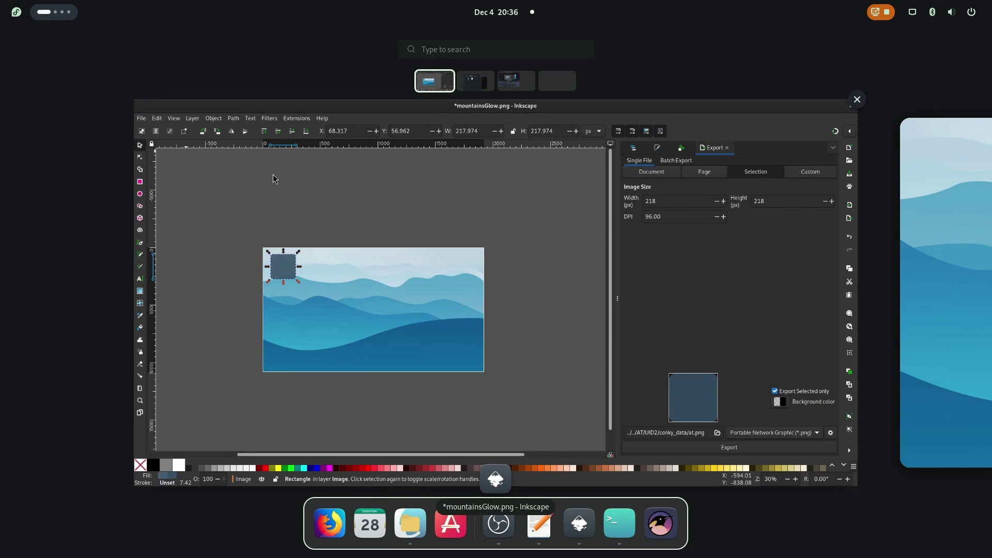
click(242, 299)
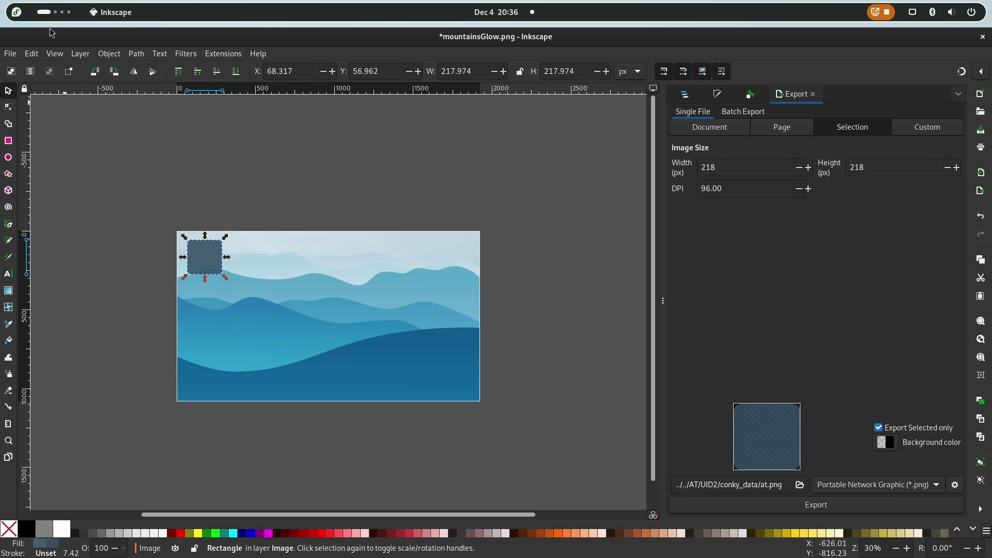
scroll(61, 11, down, 1)
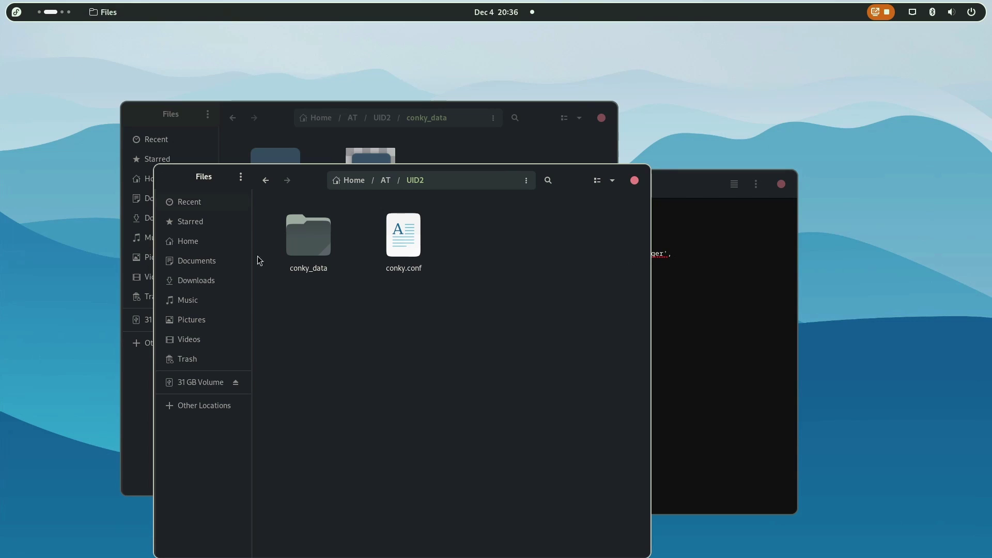
click(720, 356)
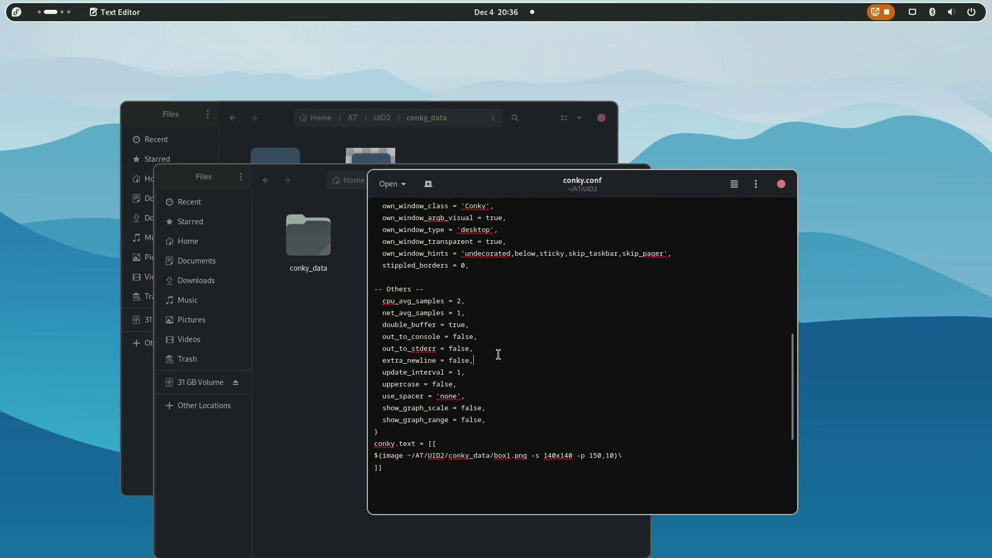
scroll(450, 418, up, 10)
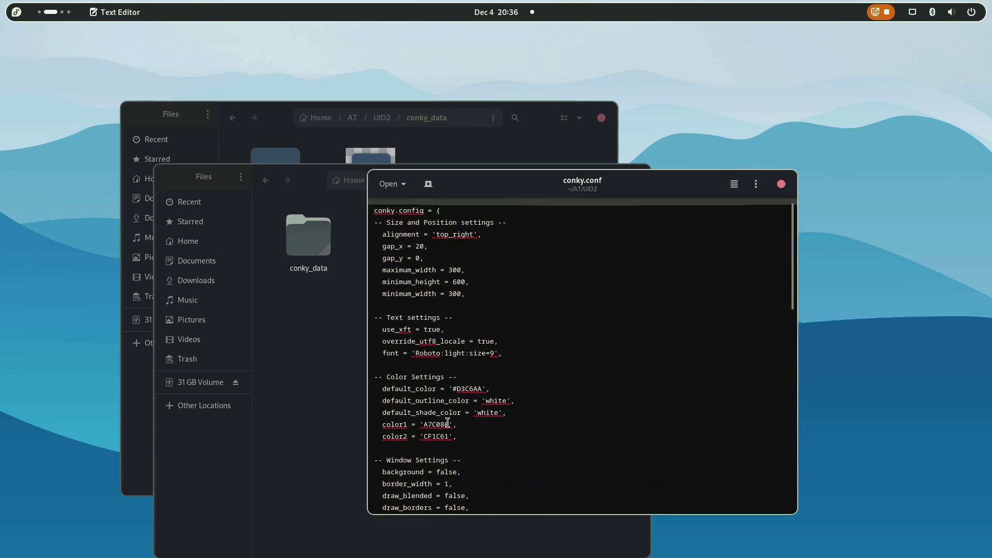
scroll(500, 286, down, 3)
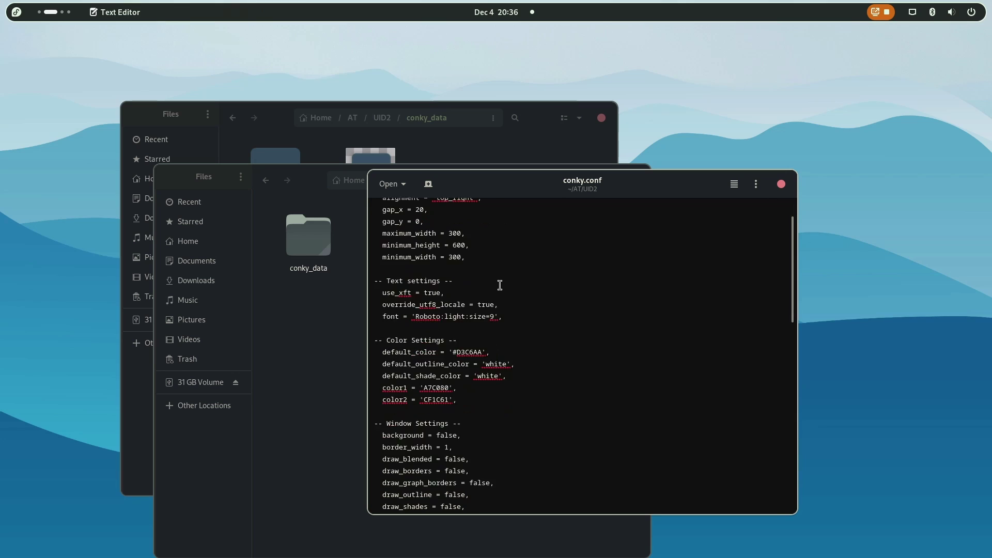
scroll(500, 286, down, 10)
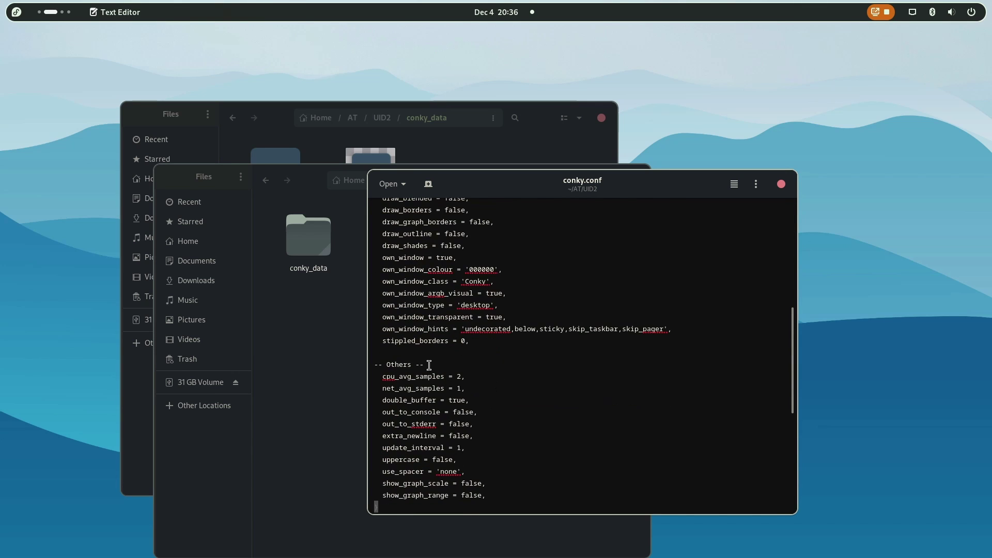
scroll(519, 373, up, 7)
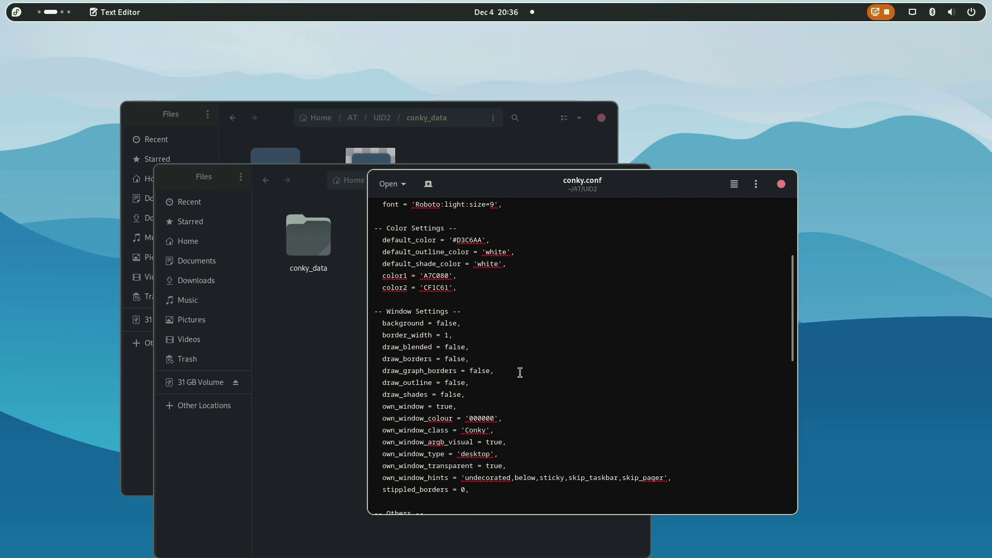
scroll(514, 240, up, 3)
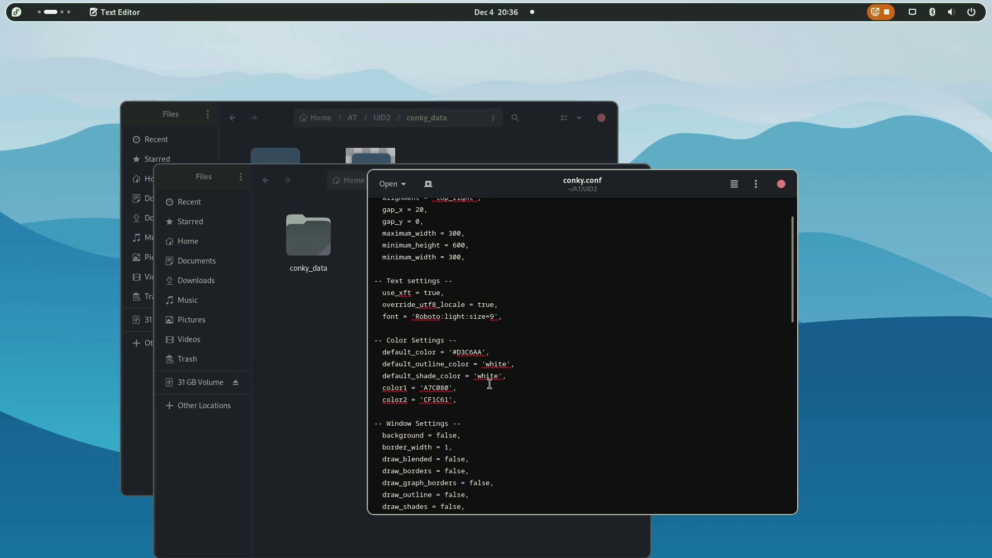
scroll(487, 360, up, 1)
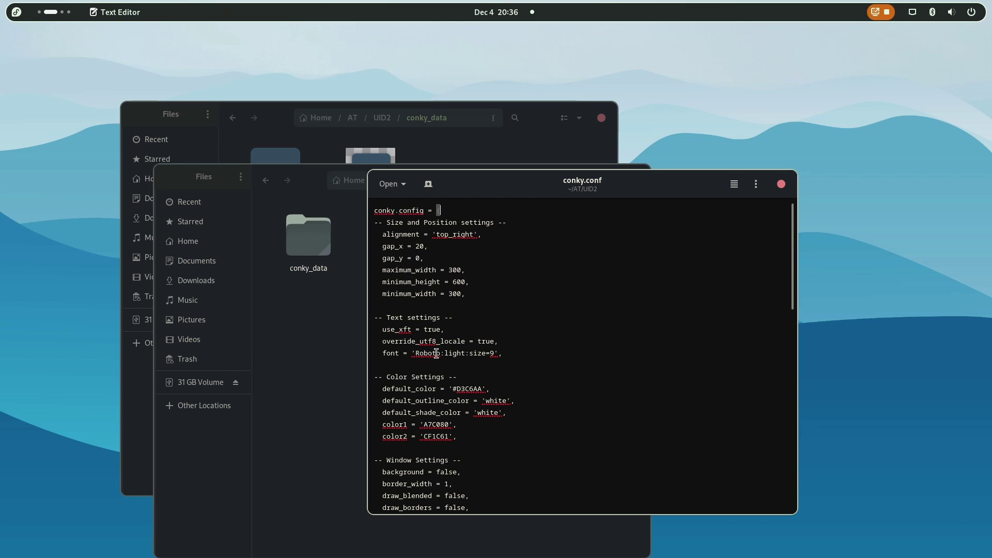
- Replace the font name in the text settings of conky.conf with Montserrat
double_click(418, 355)
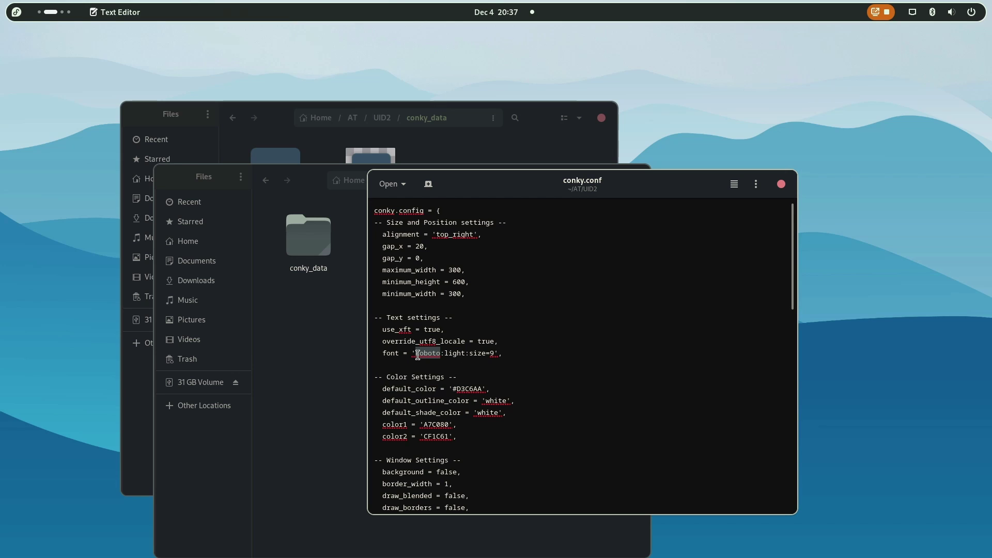
key(BackSpace)
text(M)
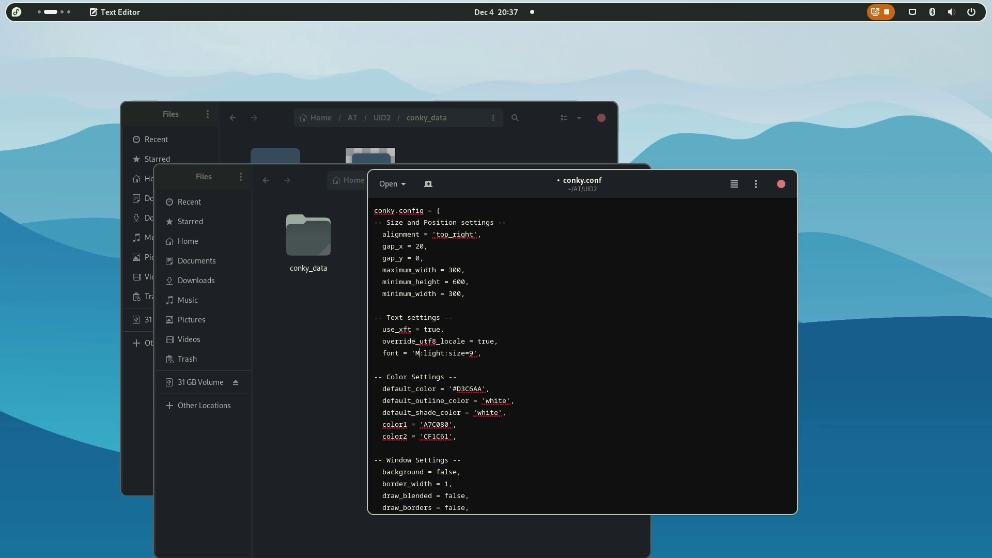
text(ontserra)
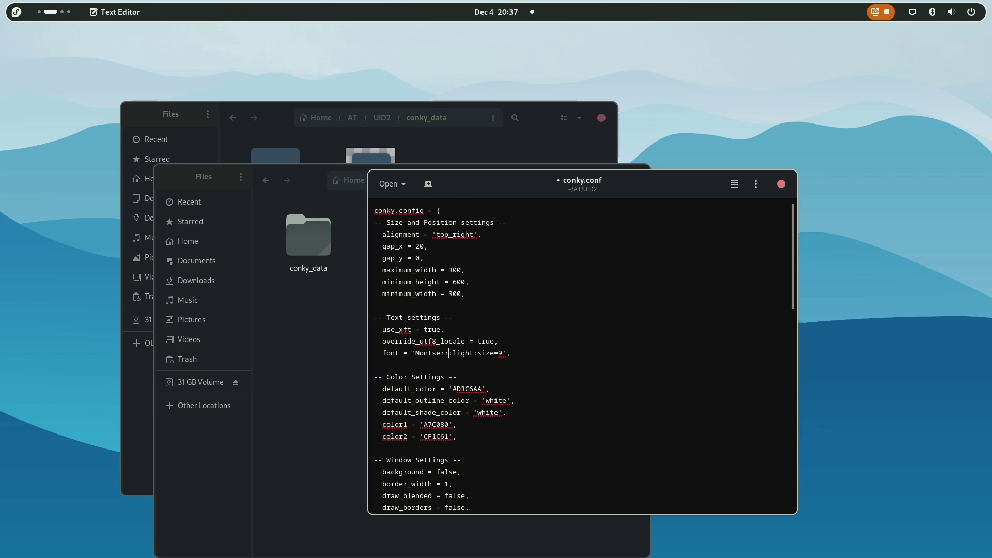
text(t)
- Review the image line at the end of conky.conf and preview box1.png from the conky_data folder
scroll(568, 361, down, 2)
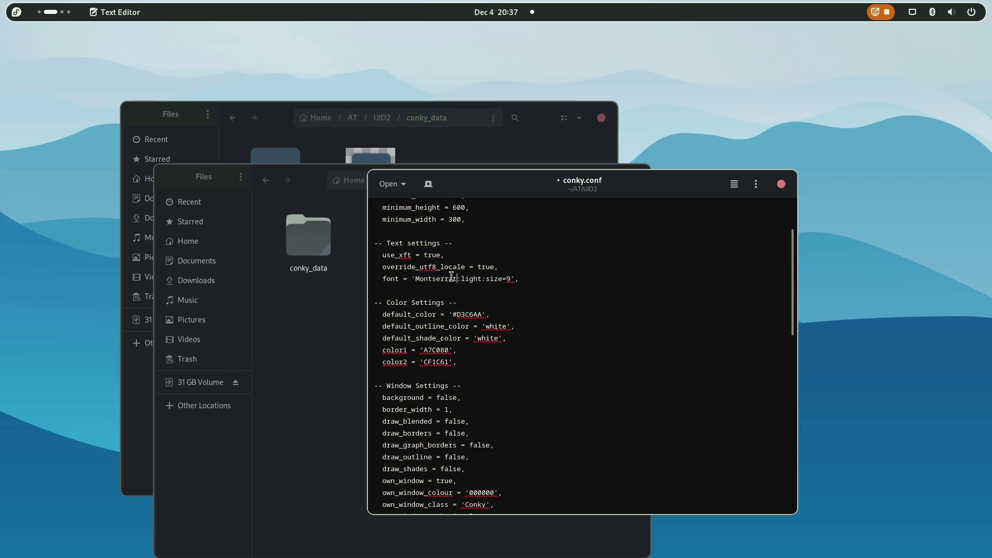
scroll(509, 400, down, 1)
scroll(509, 400, down, 10)
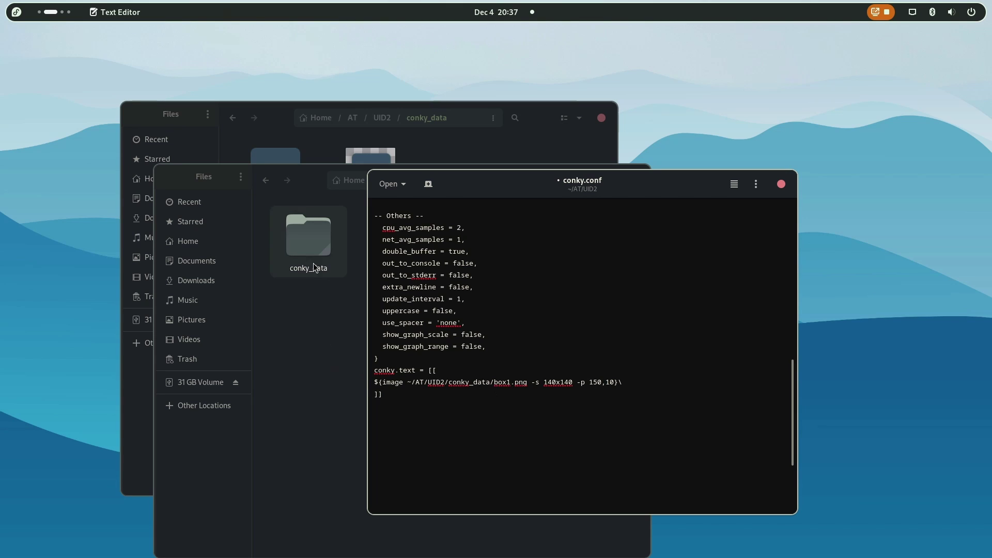
drag(306, 177, 256, 320)
click(296, 254)
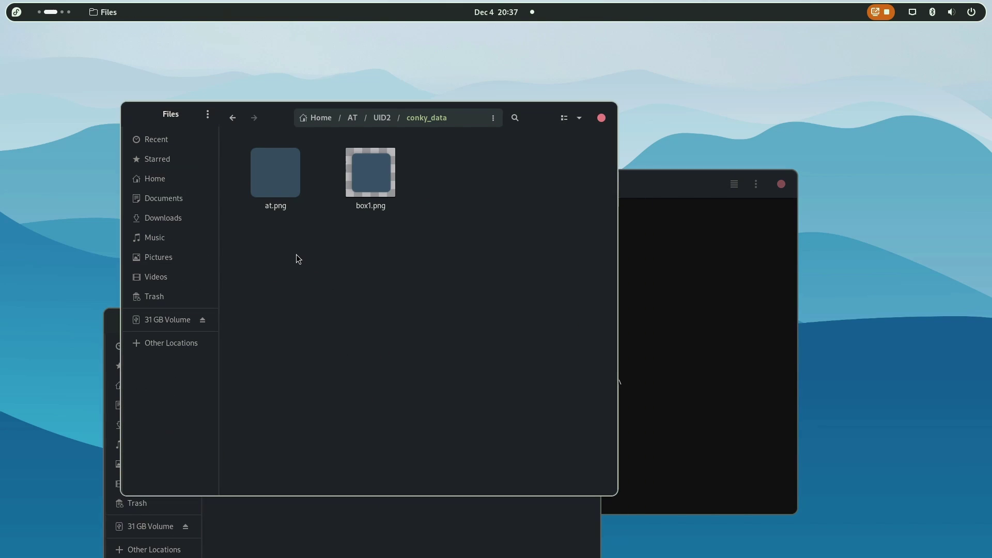
double_click(363, 199)
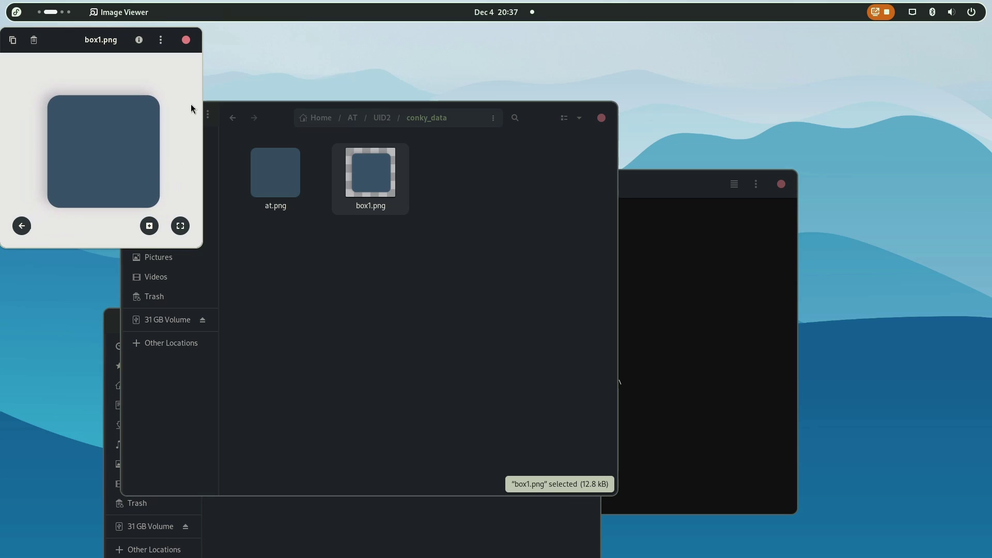
click(186, 40)
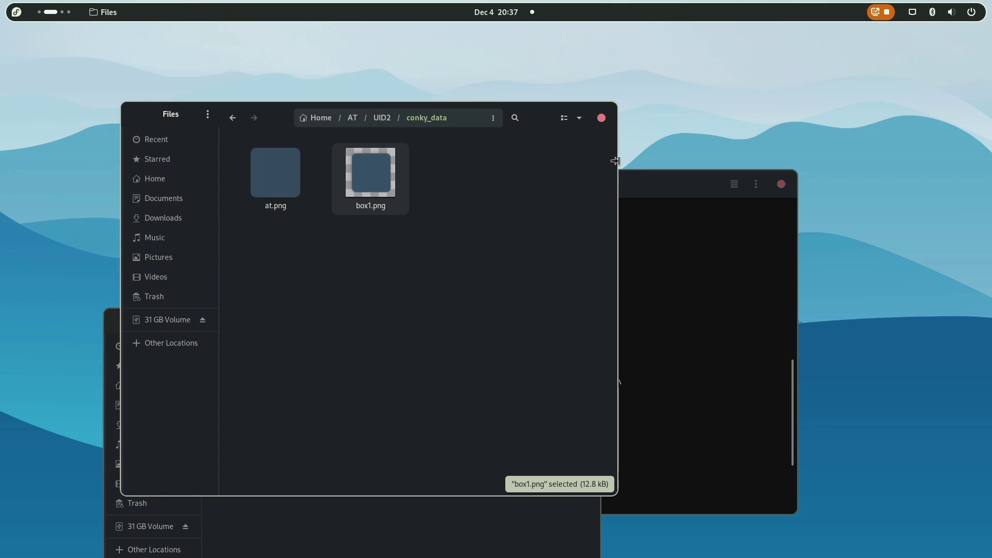
- Open a terminal in the UID2 folder and move its window over the conky.conf editor
drag(640, 181, 667, 156)
click(317, 526)
right_click(335, 464)
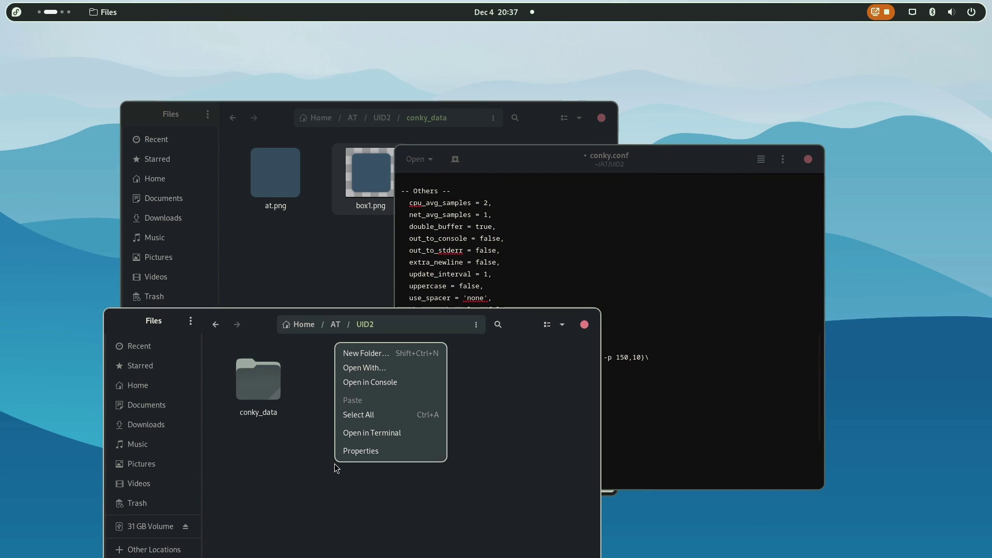
click(371, 434)
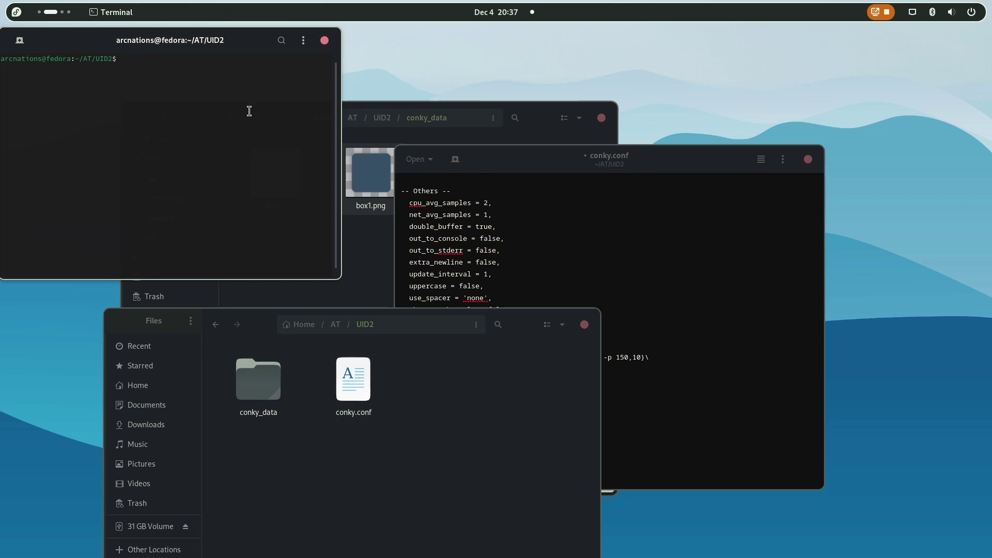
drag(250, 42, 726, 174)
- Run conky -c ./conky.conf in the terminal and move the terminal window aside
text(c)
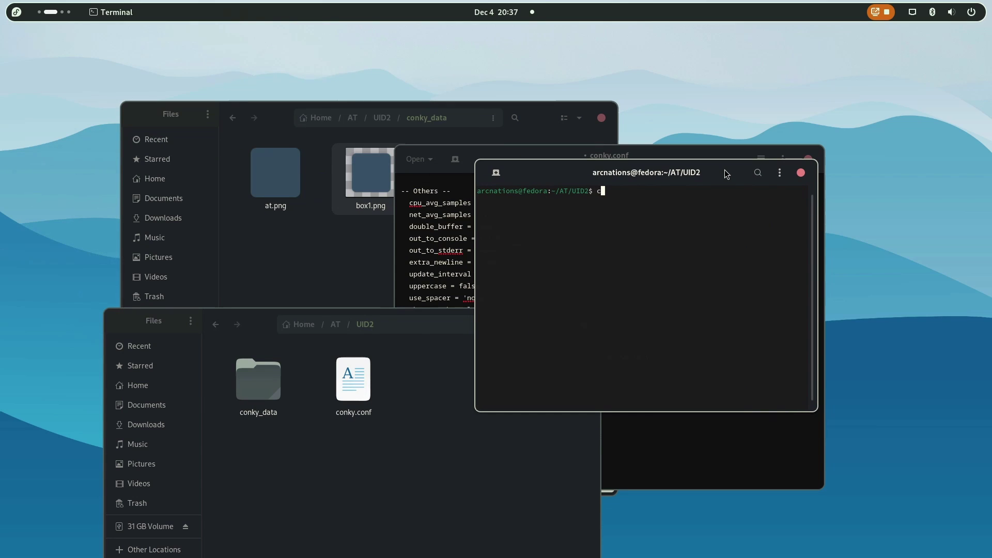
text(onky -c ./)
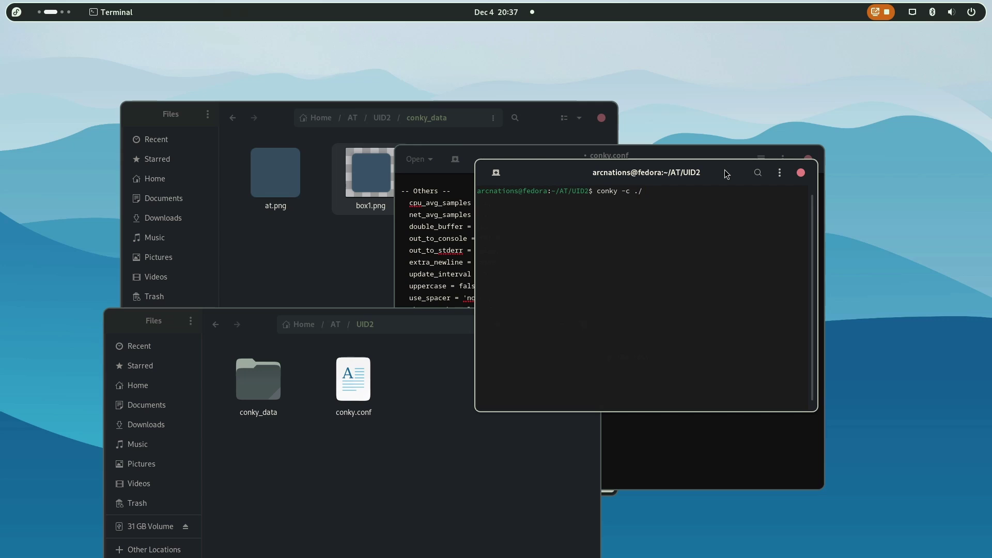
text(conky)
text(.conf)
key(Return)
drag(726, 174, 540, 175)
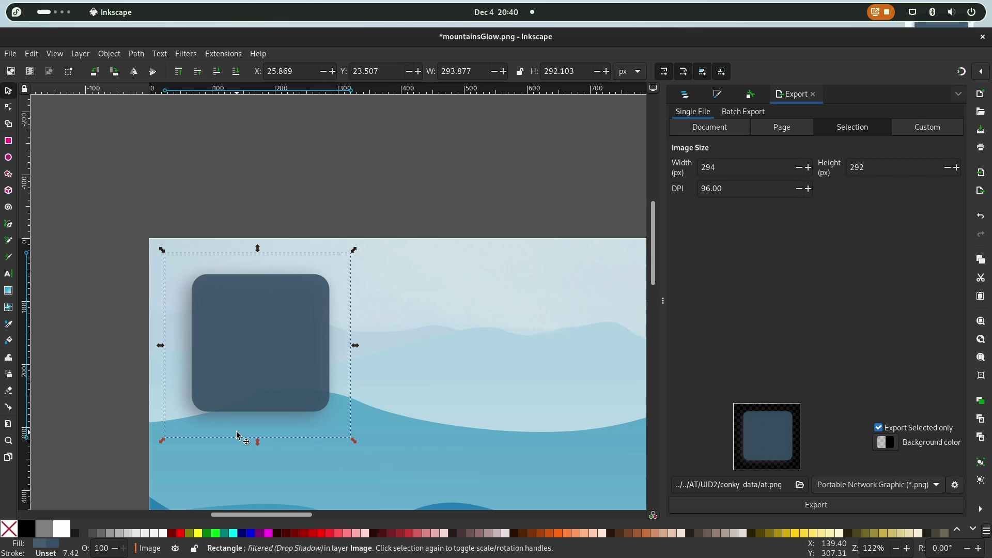
- Open the export background color settings in Inkscape and check the HSL and alpha values
click(886, 442)
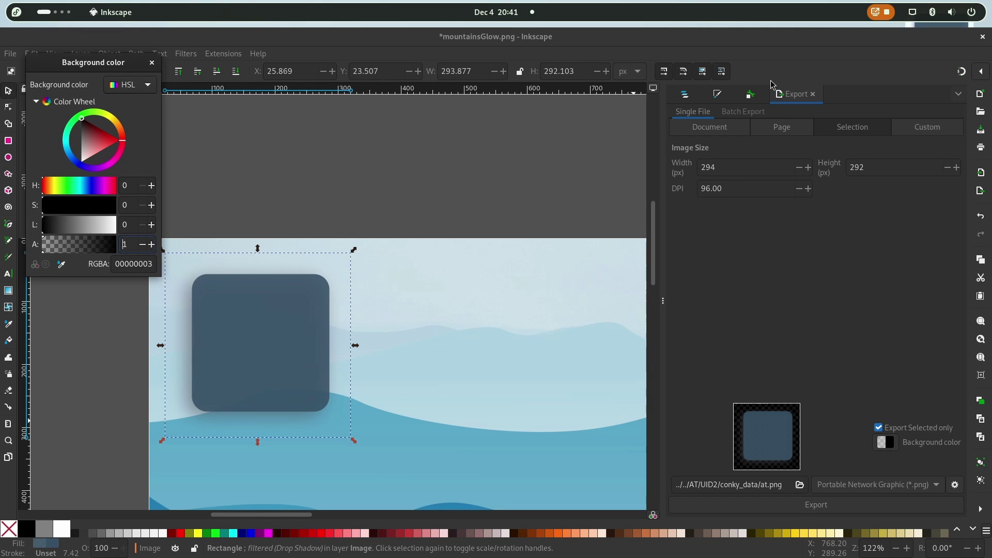
drag(102, 65, 197, 100)
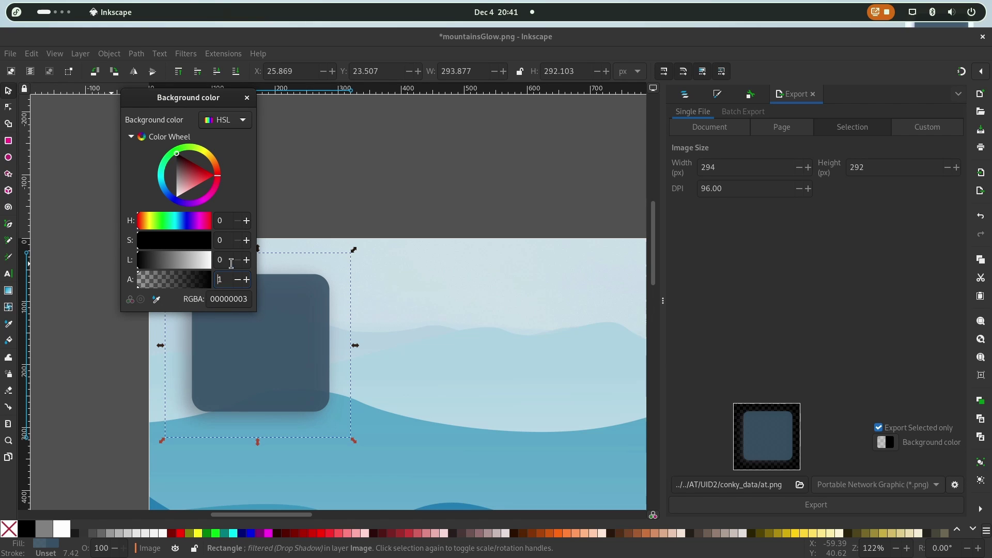
- Remove the rounded rectangle's drop shadow and export the selected rectangle to conky_data/at.png
click(228, 339)
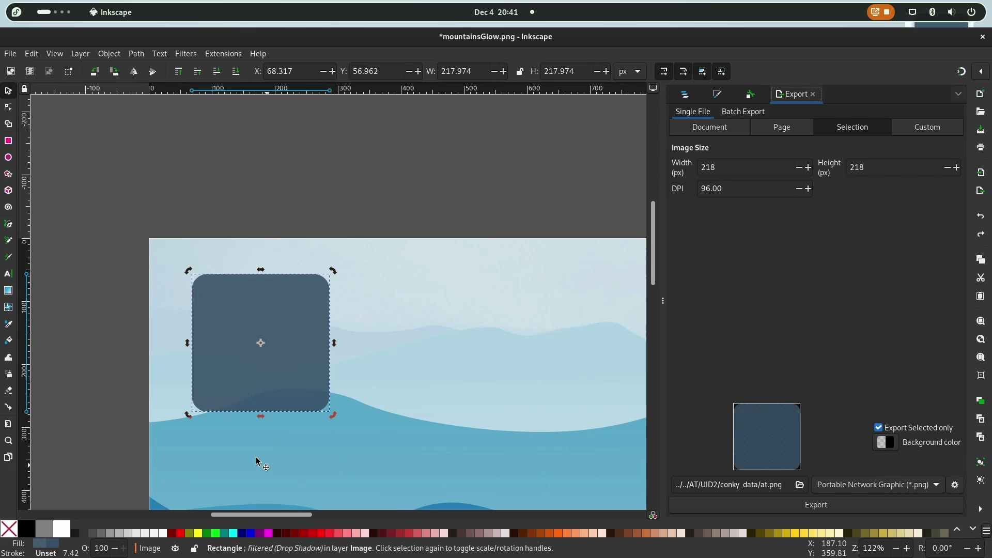
click(818, 512)
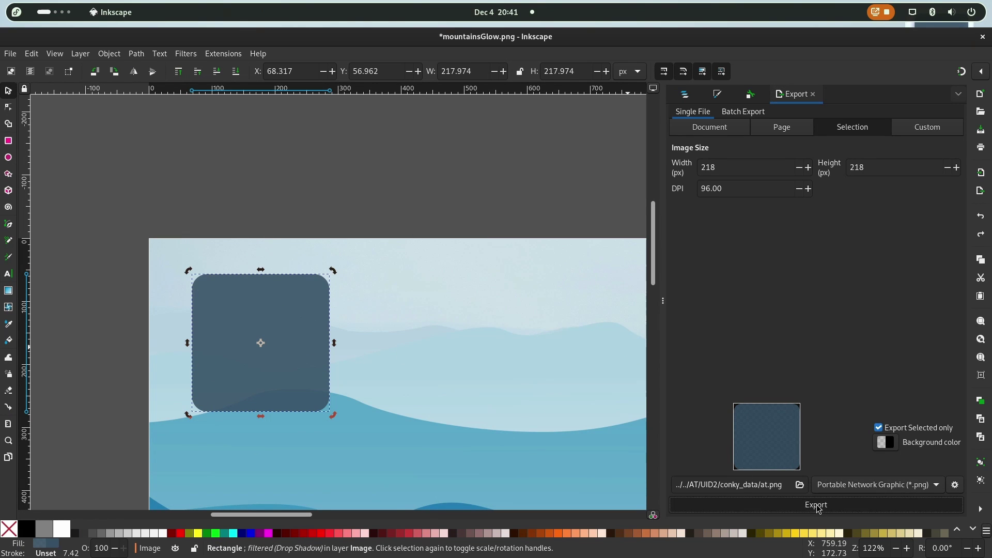
click(568, 326)
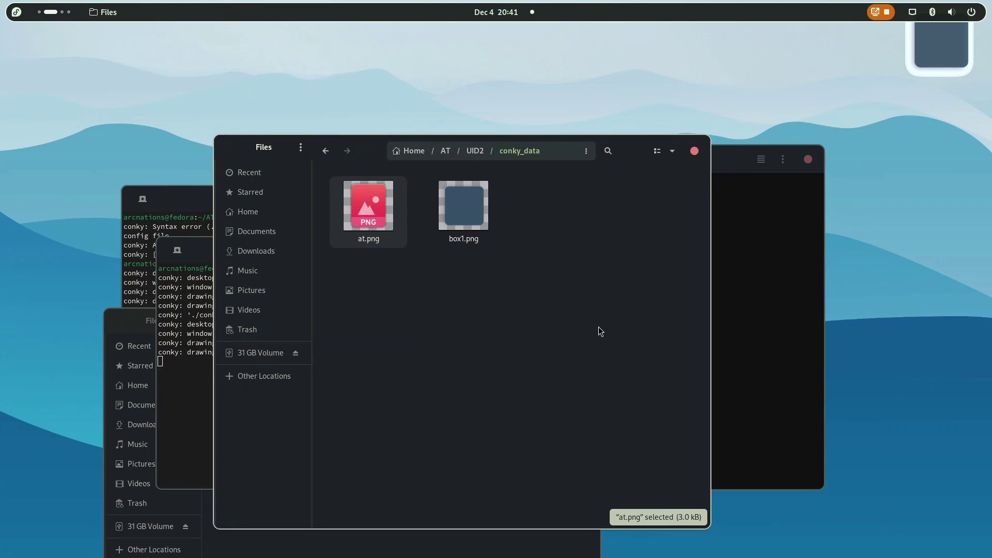
- Stop the running conky in the terminal, rerun conky -c ./conky.conf, and return to the Inkscape workspace
key(super+Page_Down)
click(191, 334)
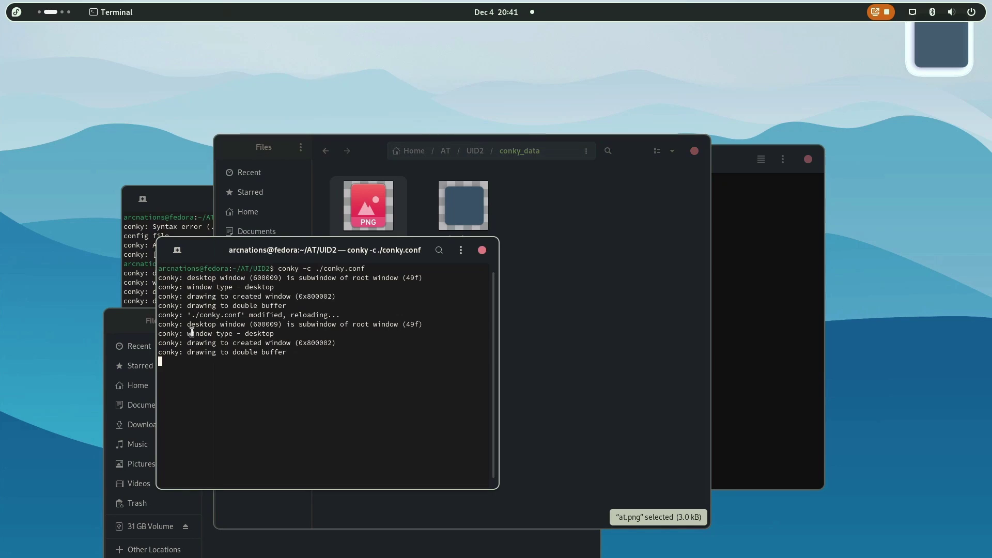
key(ctrl+c)
key(Up)
key(Return)
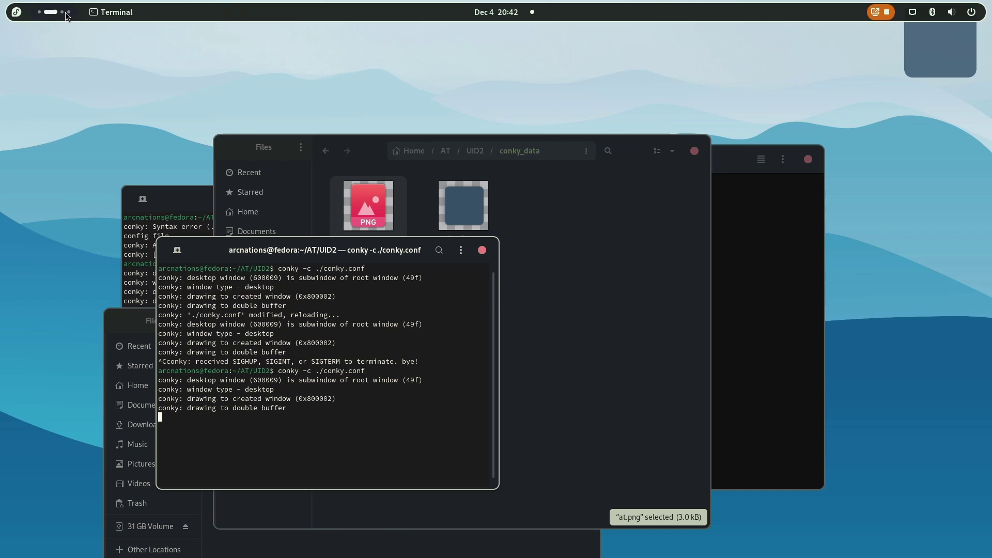
scroll(65, 13, up, 1)
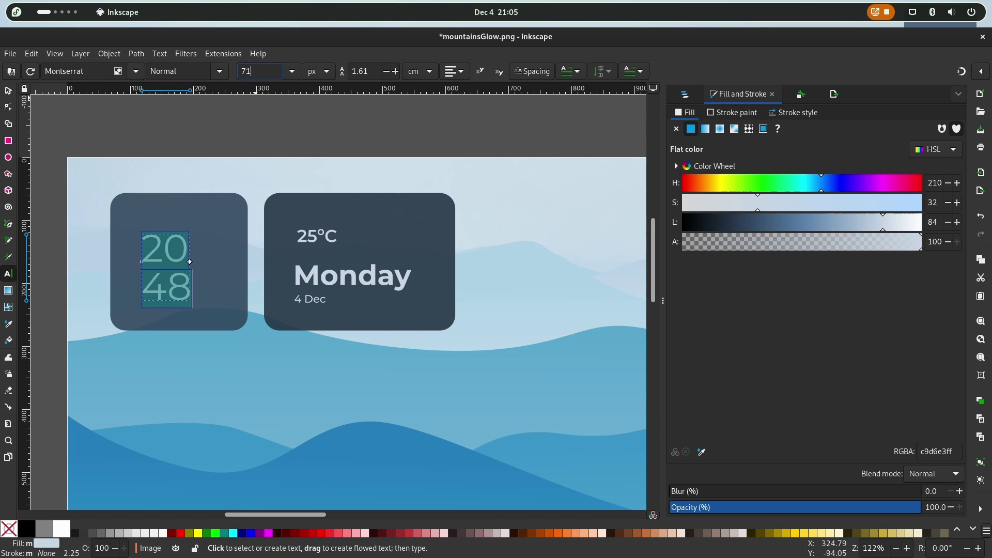
- Finish editing the 20 48 clock text and position the rounded bar beside it on the card
key(Escape)
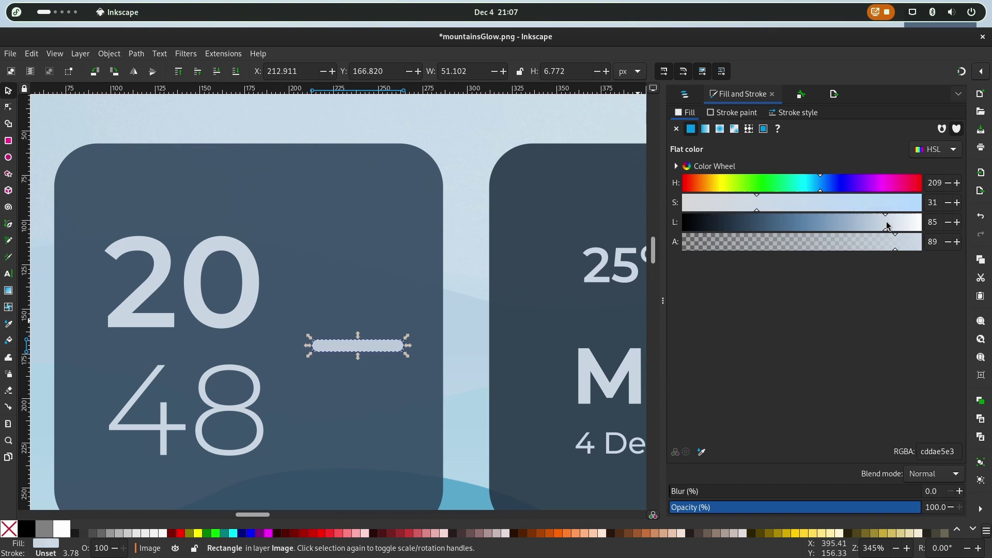
drag(341, 327, 341, 312)
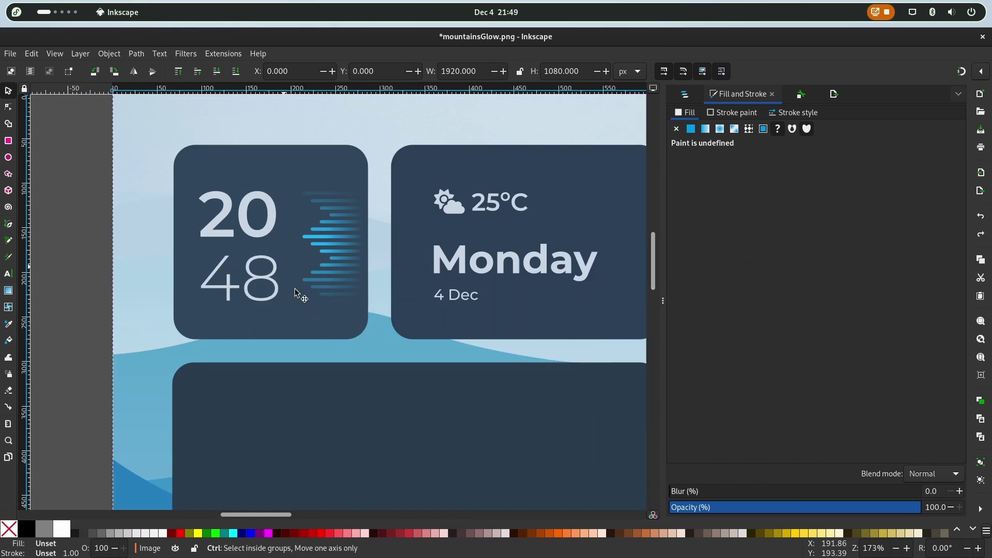
- Add a two-line greeting in 72 px Montserrat to the large lower card and set its line spacing to 1.50
key(o)
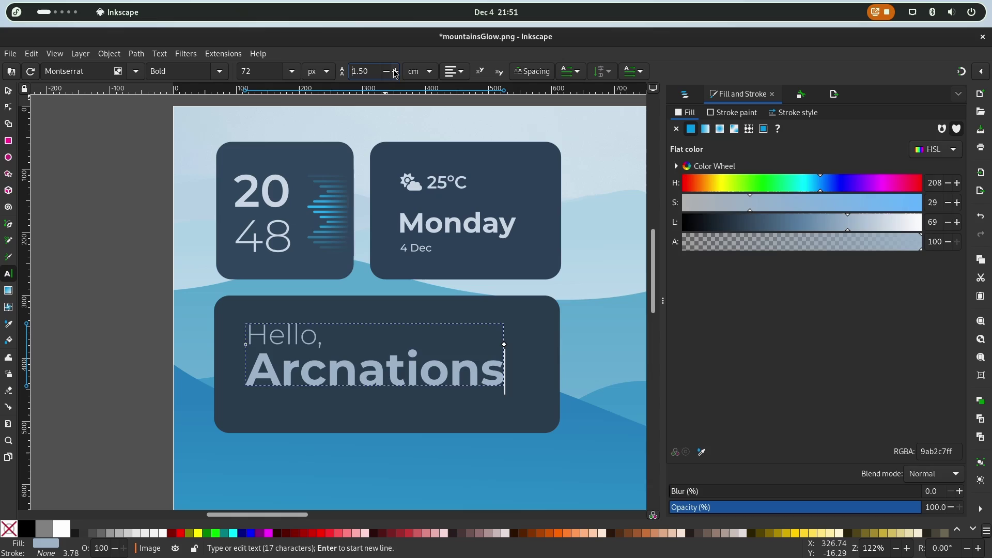
key(ctrl+a)
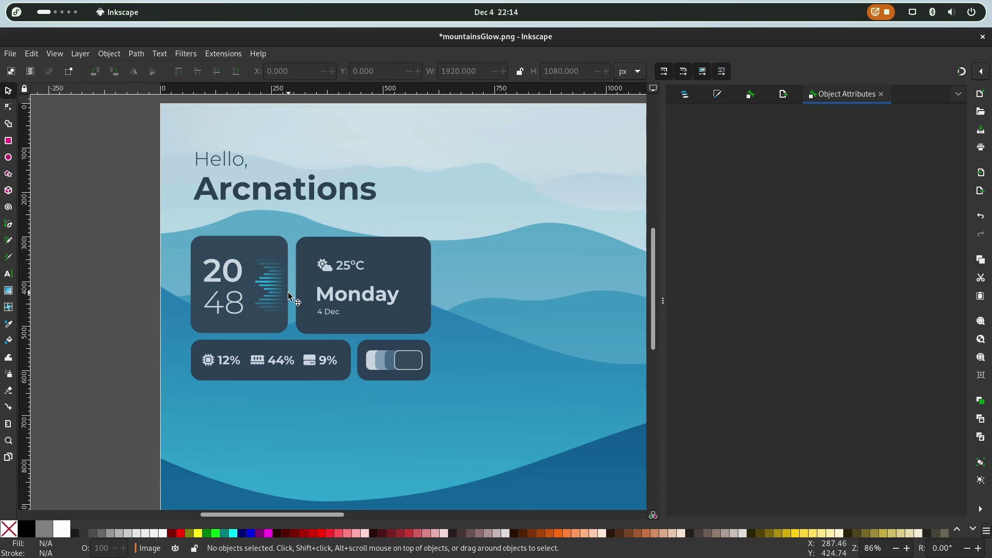
- Export the clock card's rectangle and bar graphic, without the time text, as conky_data/box1.png, replacing the existing file
ctrl+scroll(300, 280, down, 2)
ctrl+scroll(300, 280, up, 2)
click(265, 242)
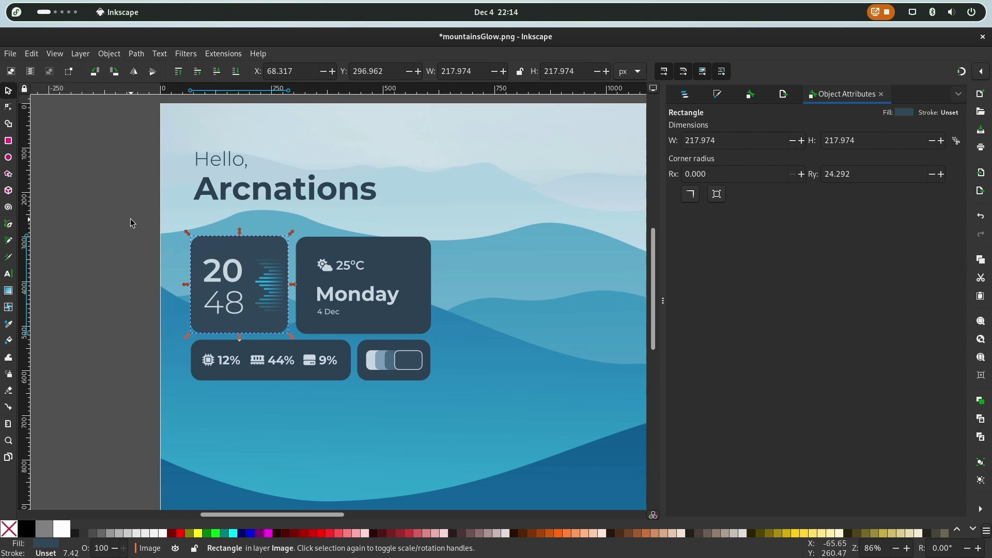
drag(132, 222, 289, 336)
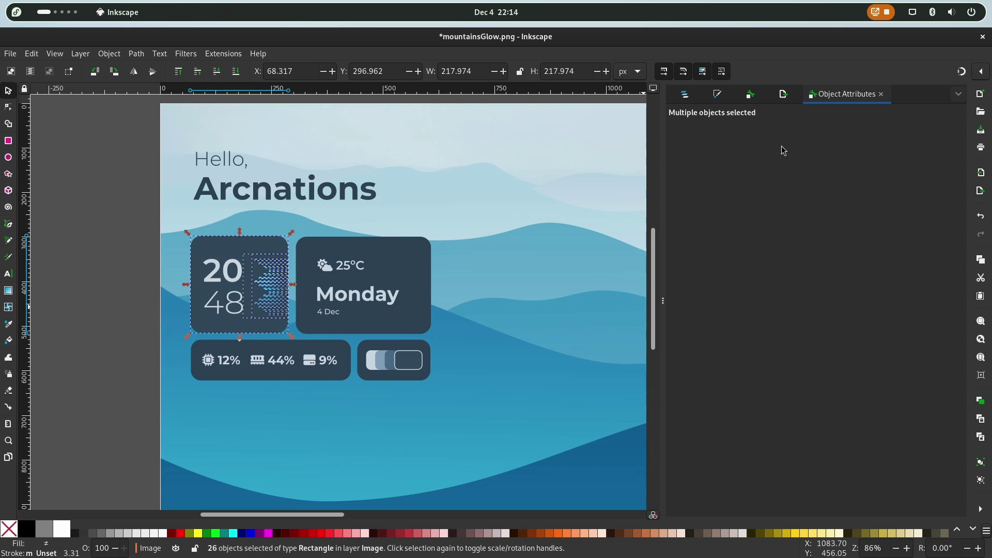
click(783, 94)
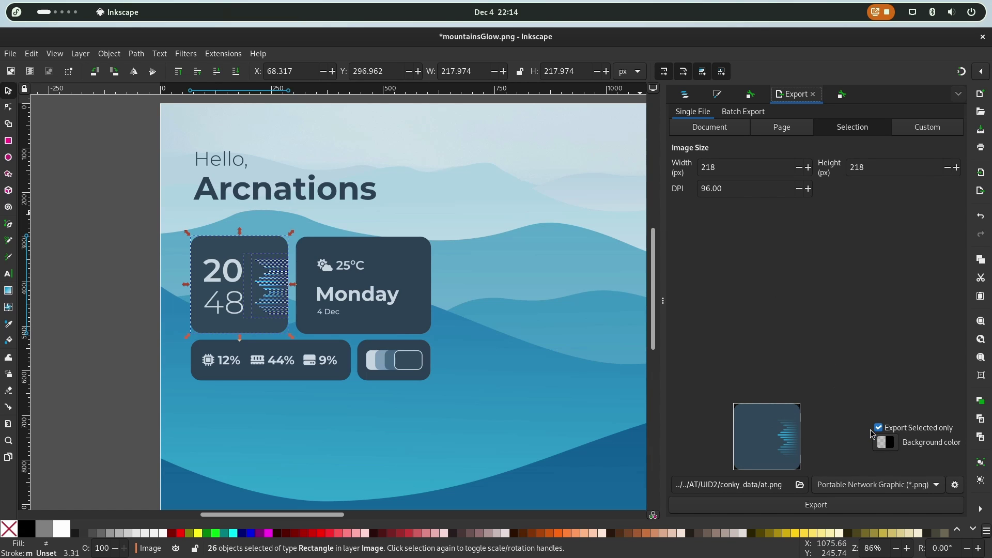
click(894, 448)
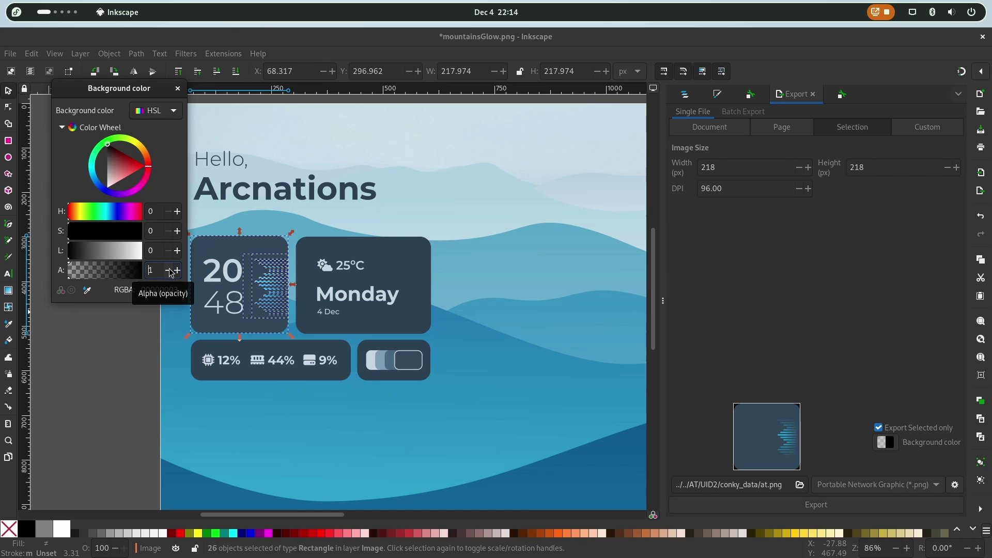
click(178, 89)
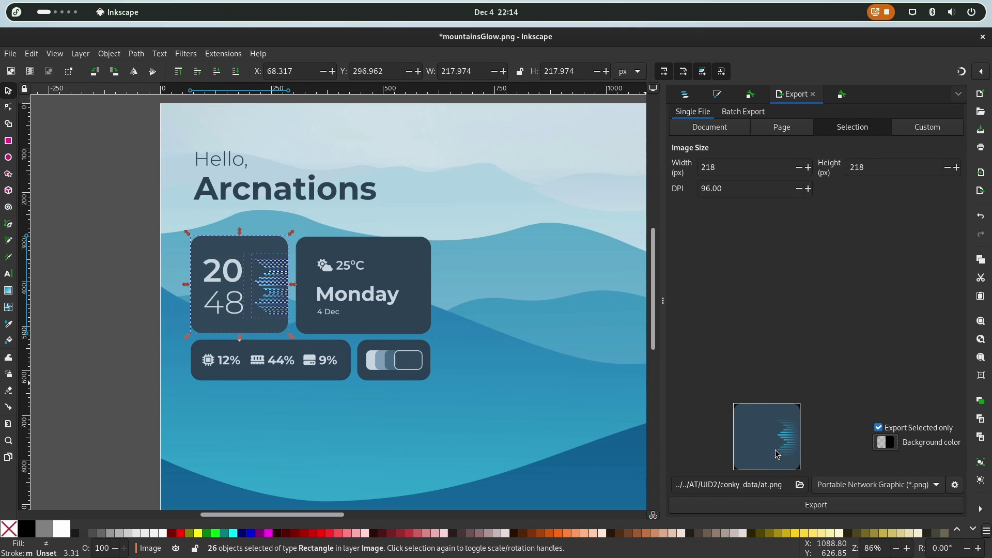
click(765, 485)
text(box1)
click(826, 505)
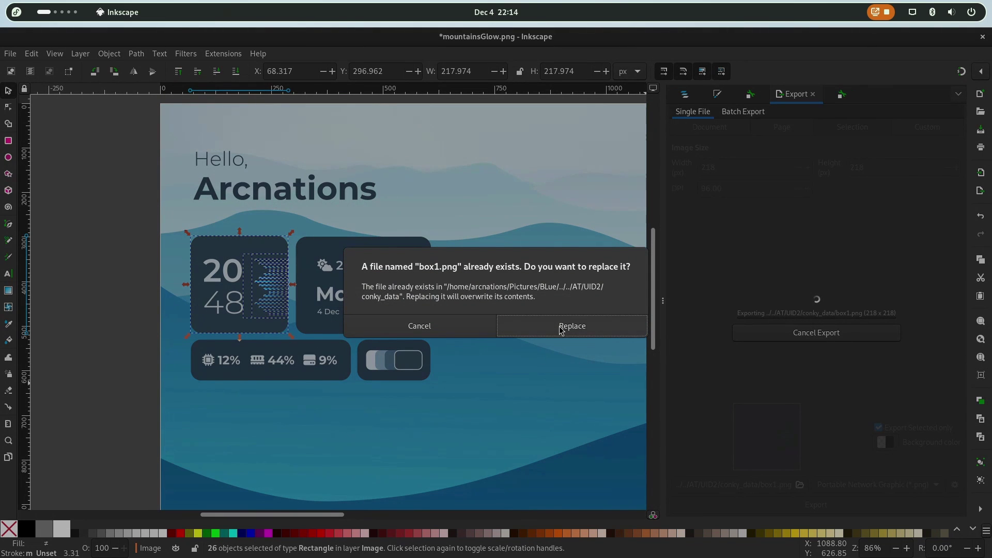
click(562, 329)
- Export the weather and date card's rectangle as box2.png and the system stats card's rectangle as box3.png
click(417, 265)
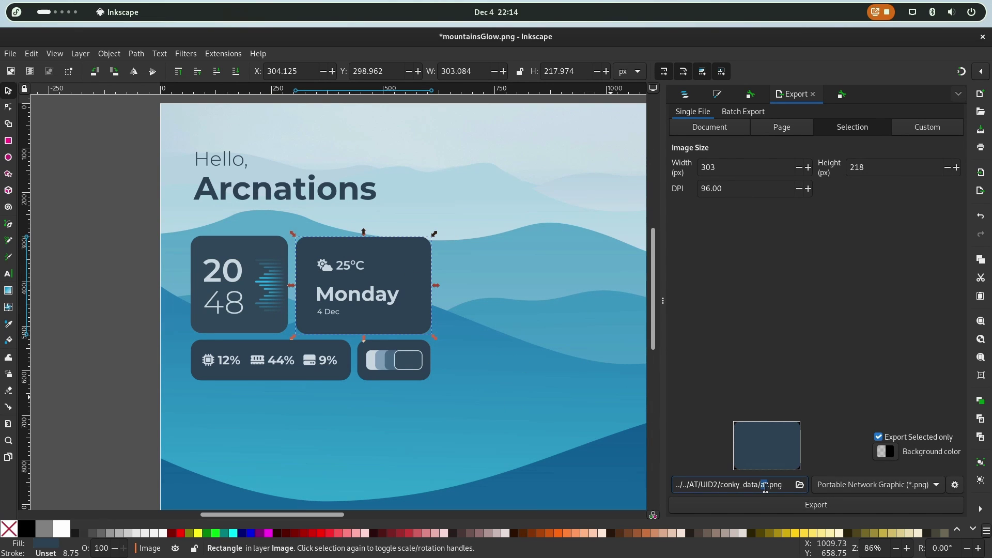
text(box2)
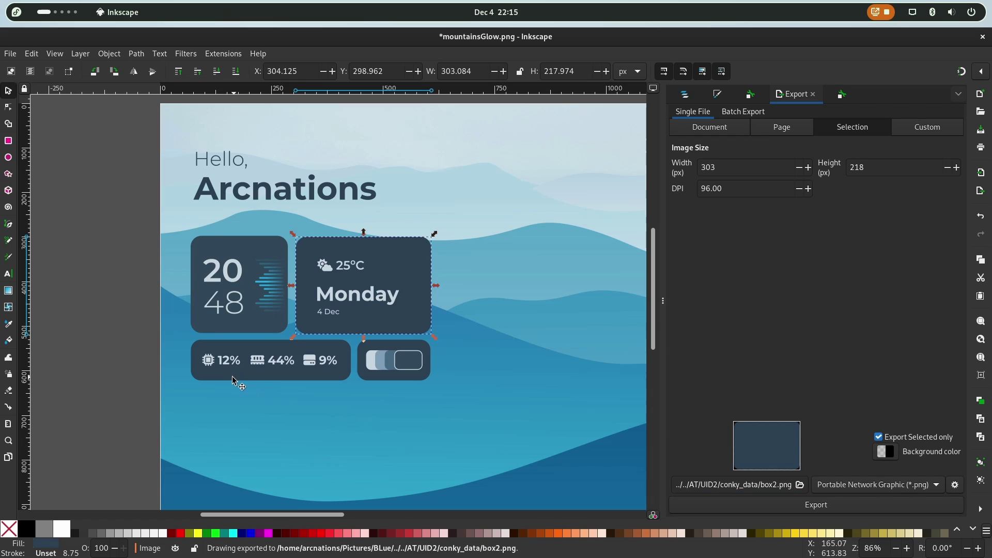
click(233, 376)
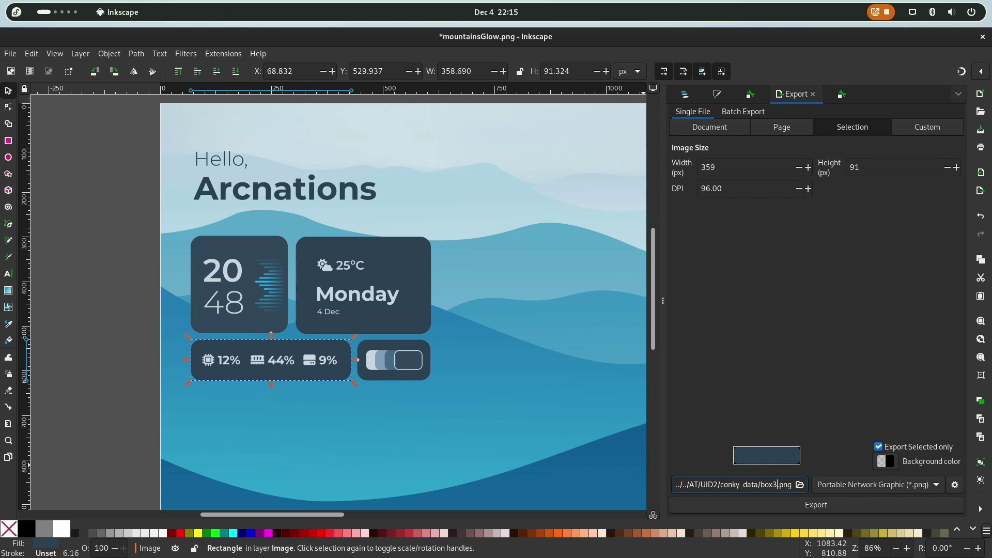
- Select only the small color swatch card with its swatches and export it as conky_data/box4.png
click(412, 362)
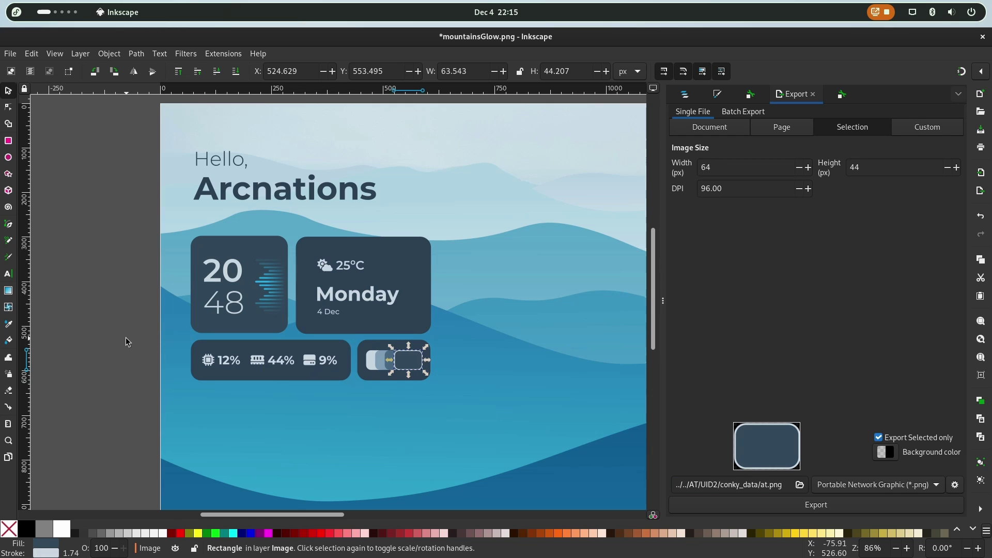
drag(125, 331, 460, 392)
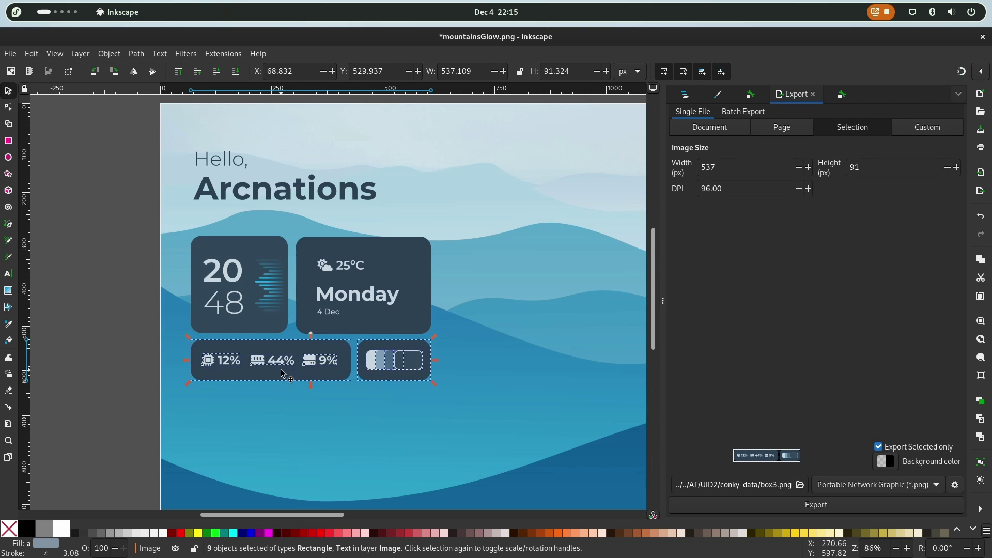
shift+click(247, 359)
shift+click(217, 363)
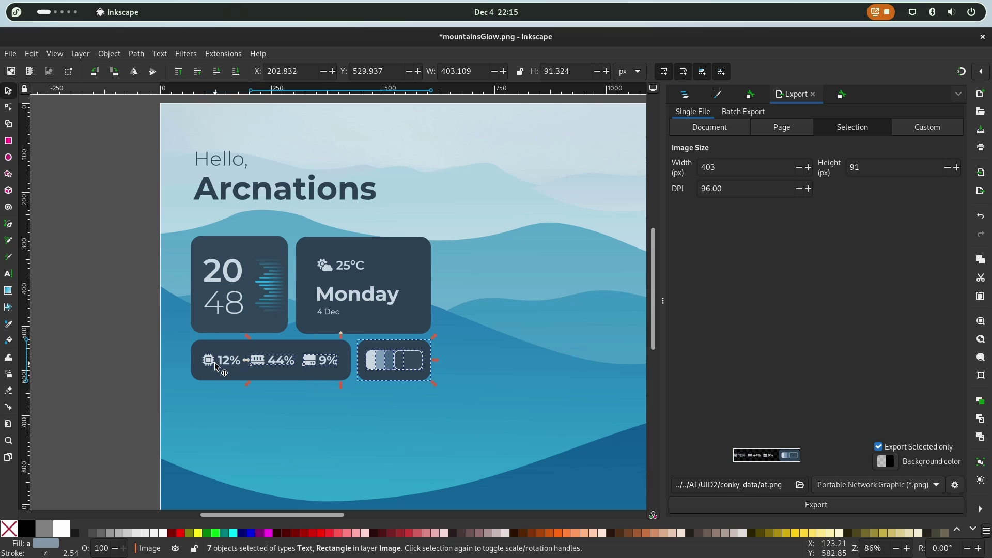
shift+click(263, 362)
shift+click(318, 364)
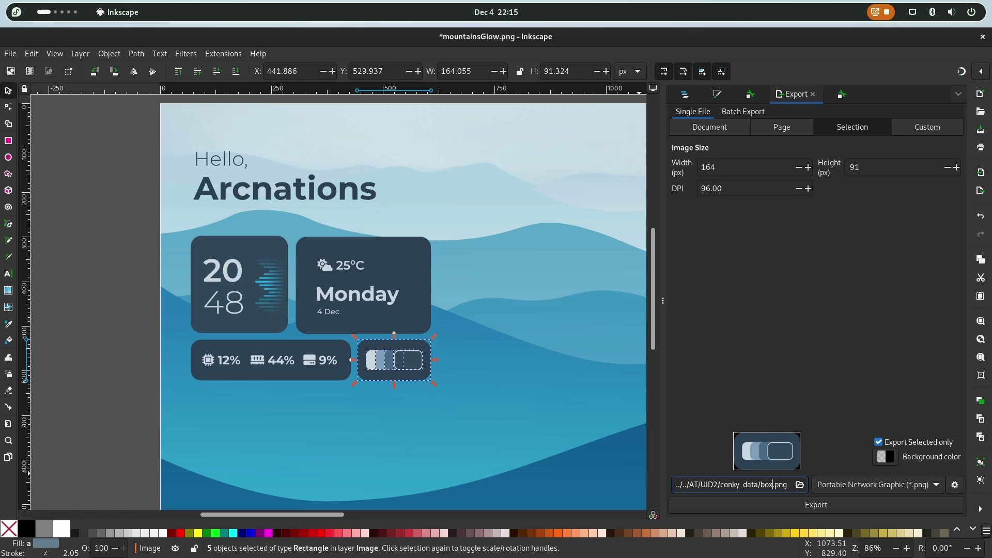
text(4)
- Switch to the Files workspace and close the Image Viewer window showing mountainsGlow.png
scroll(51, 18, down, 1)
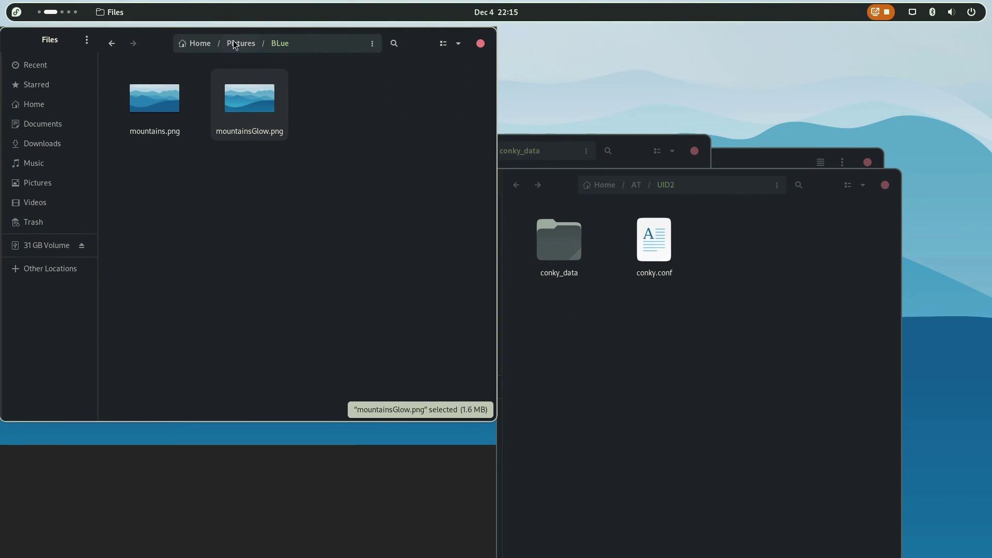
key(Return)
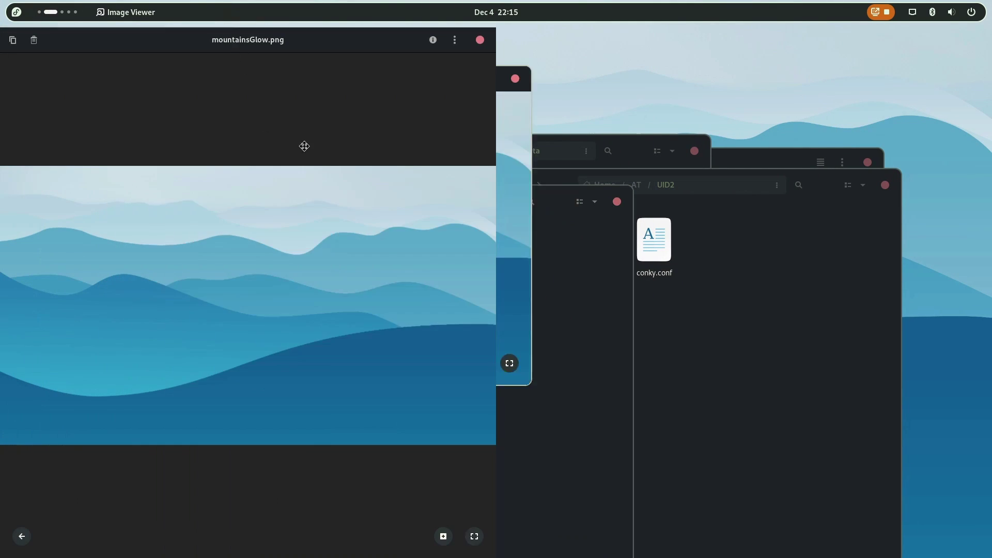
drag(304, 146, 453, 163)
click(577, 166)
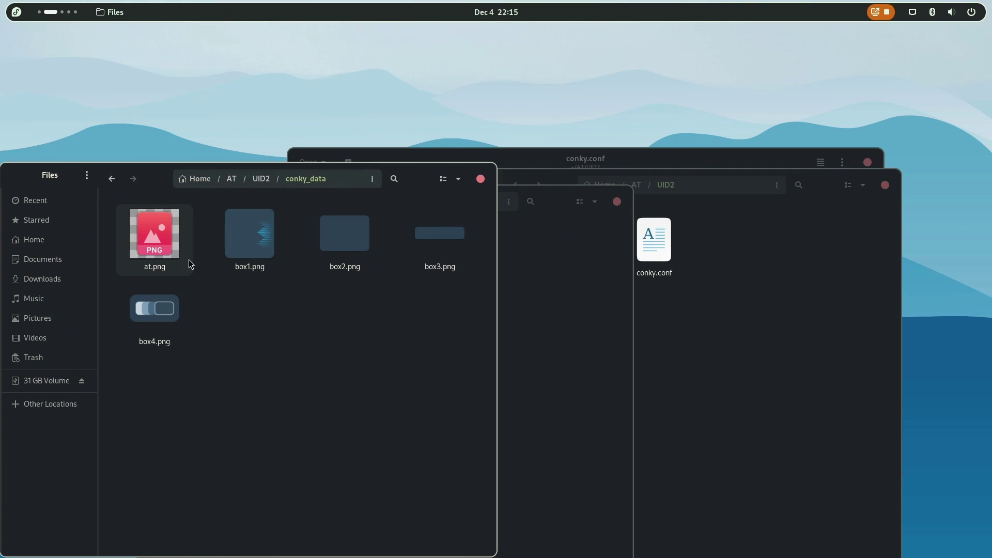
- Open conky.conf from the UID2 folder in Text Editor and change the conky.text image file to box1.png
double_click(645, 253)
drag(424, 233, 545, 185)
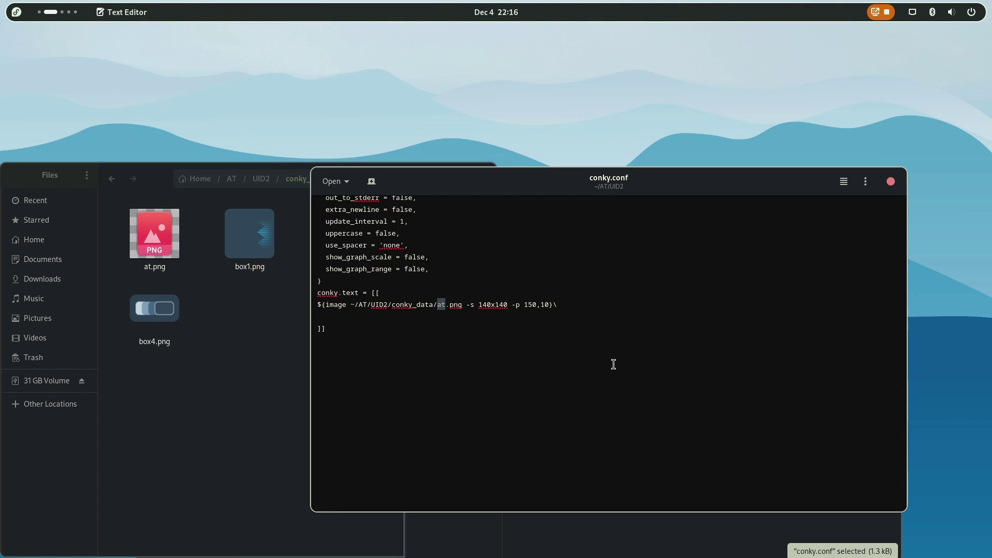
text(box1)
- Switch to the terminal with the aborted conky session and run conky -c ./conky.conf
key(super)
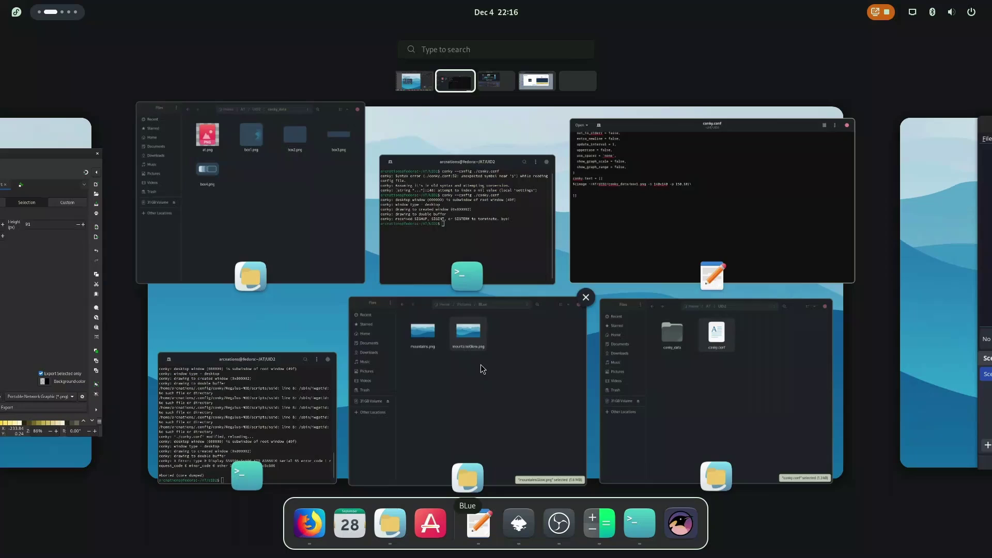
click(203, 399)
text(conky -c ./conky.conf)
key(Return)
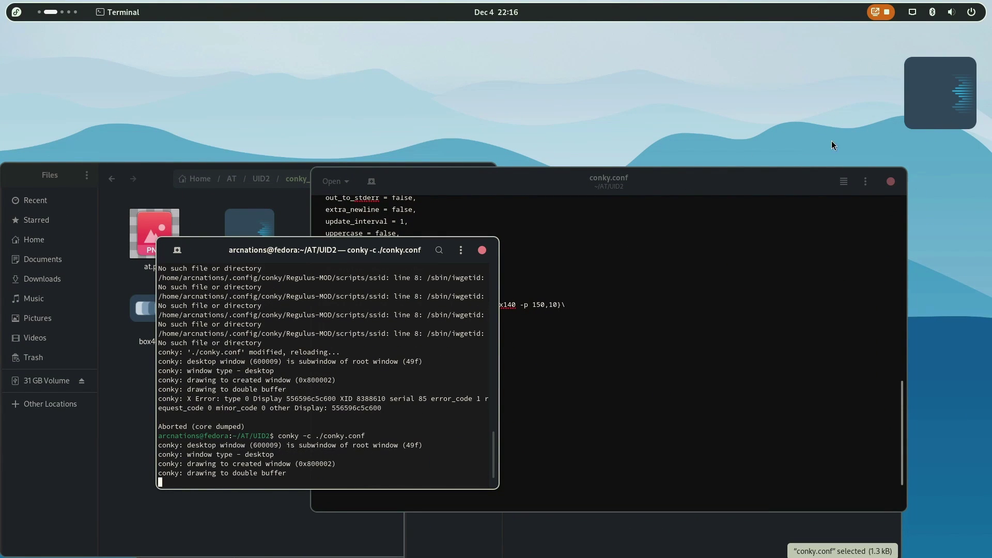
- Return to Text Editor, set alignment to 'top_left' and gap_x to 0 in conky.conf, and save it
drag(623, 190, 649, 193)
scroll(625, 348, up, 10)
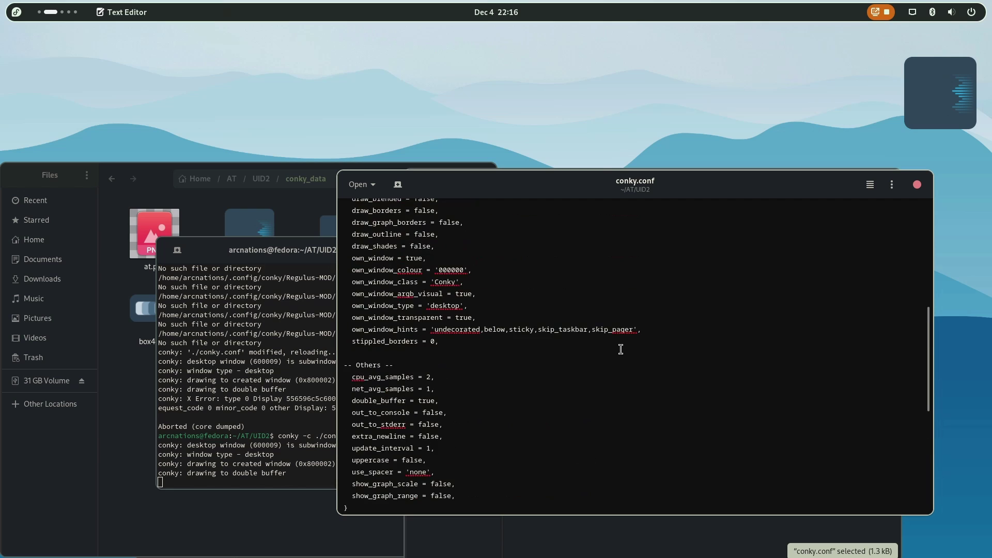
scroll(607, 350, up, 5)
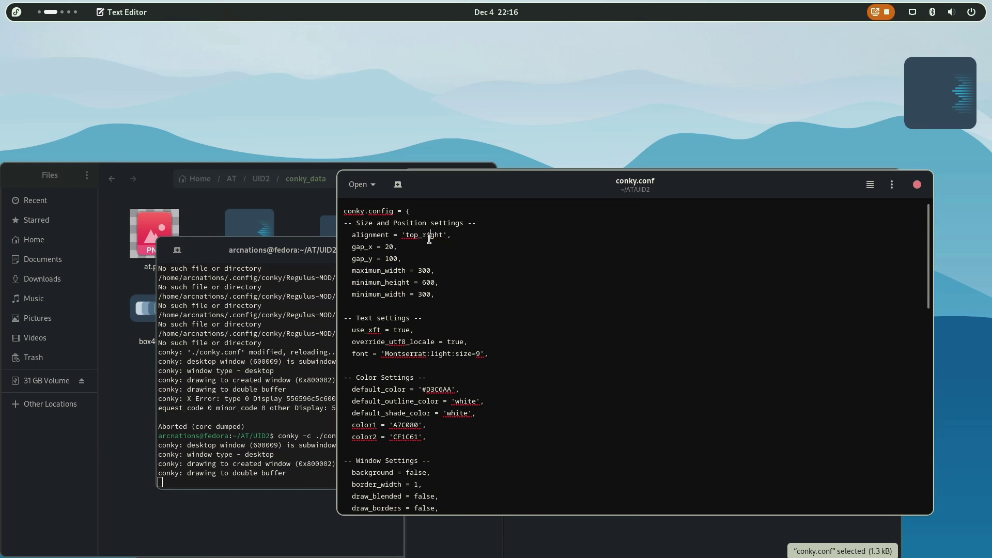
drag(423, 237, 442, 237)
text(left)
key(ctrl+s)
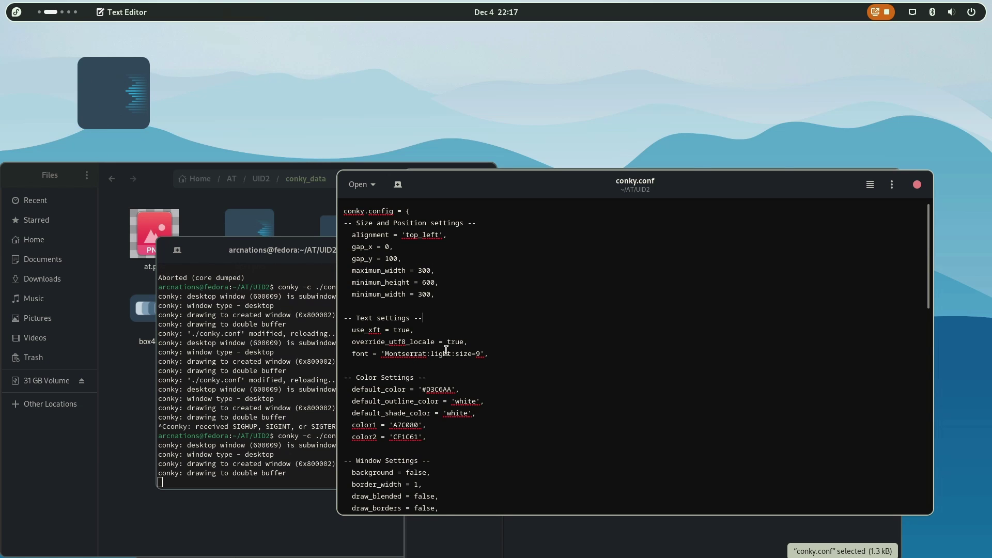
- Set the box1.png image position to 20,10 and add a Hello text line with offset 100 and voffset 50 above it
scroll(463, 409, down, 15)
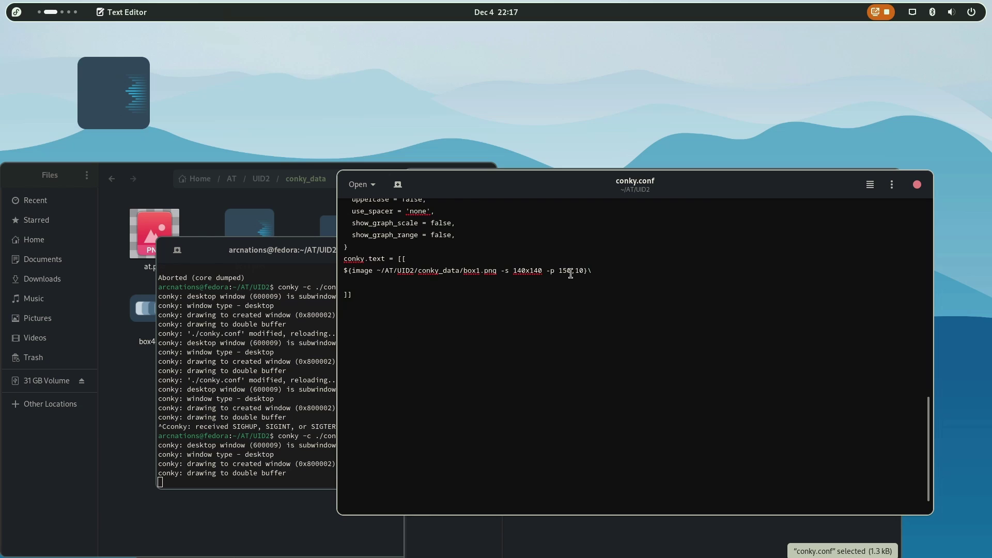
double_click(563, 269)
text(20)
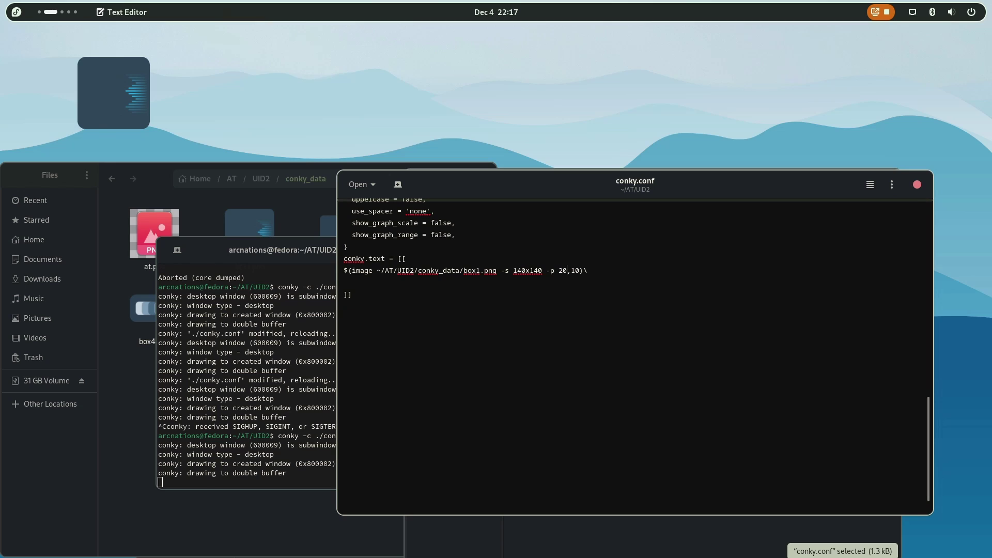
click(591, 260)
key(Return)
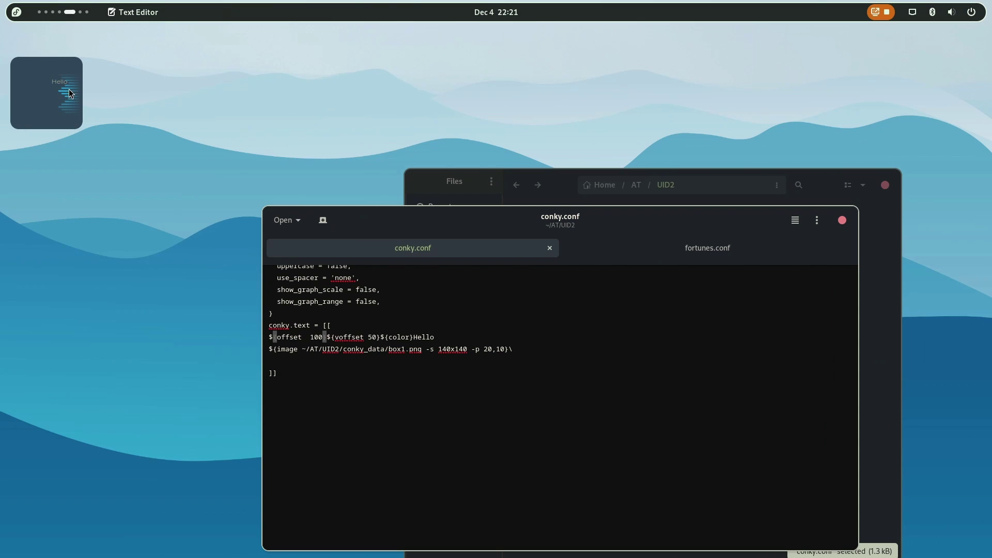
- Set own_window_argb_visual to false in the Window Settings of conky.conf and save the file
drag(395, 222, 373, 173)
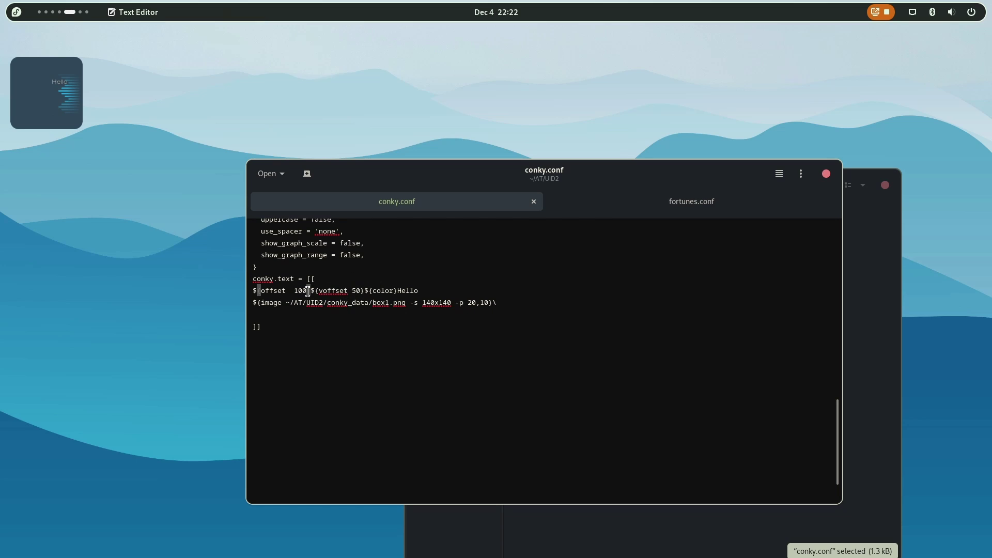
scroll(489, 283, up, 10)
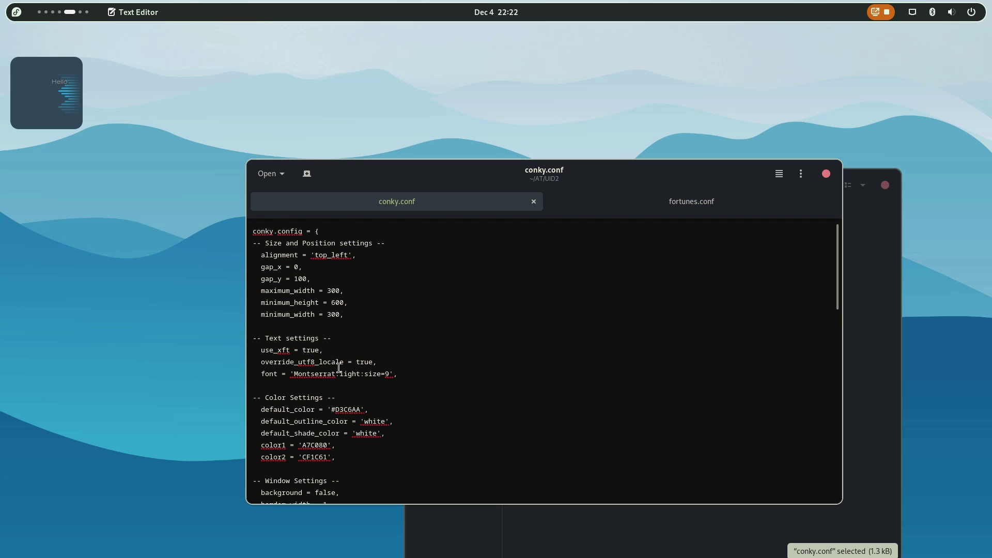
scroll(340, 368, down, 6)
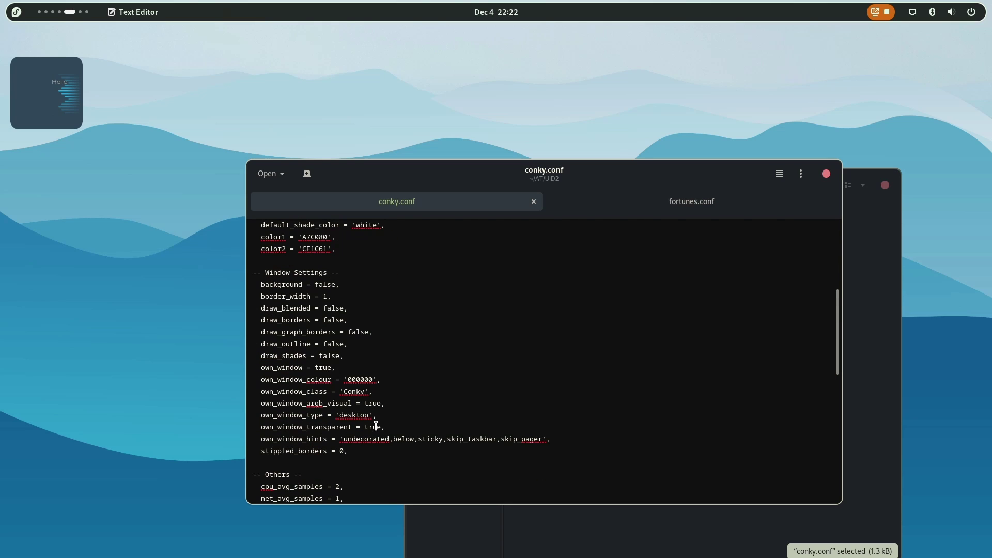
double_click(369, 404)
text(false)
key(ctrl+s)
- Switch to the Terminal workspace, rerun conky -c ./conky.conf, and return to the Text Editor workspace
click(80, 12)
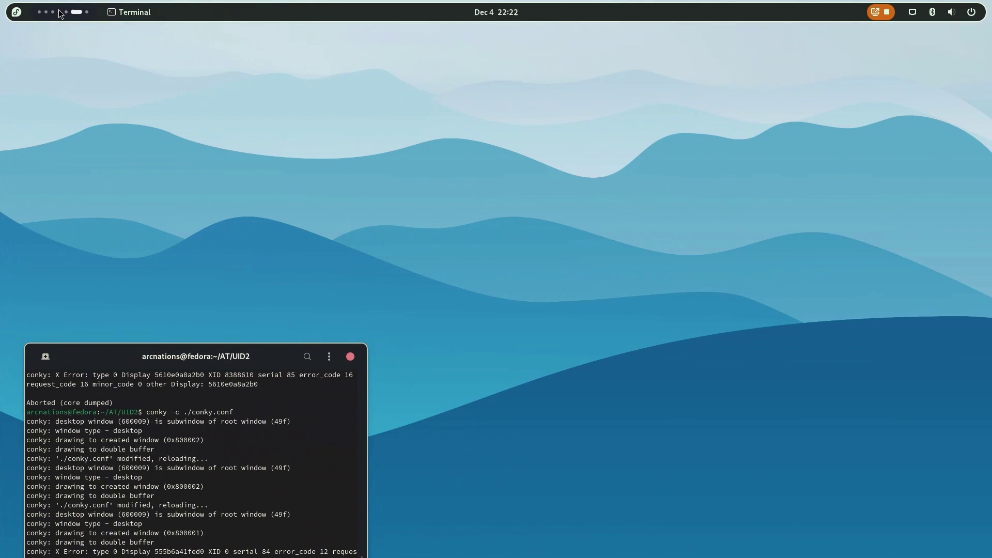
drag(169, 348, 388, 140)
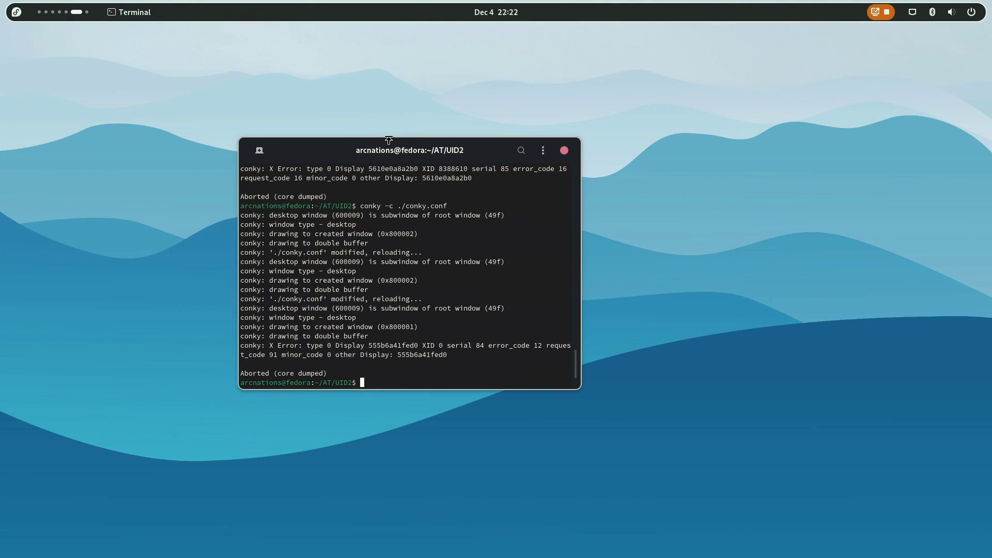
key(Up)
key(Return)
key(super+Page_Up)
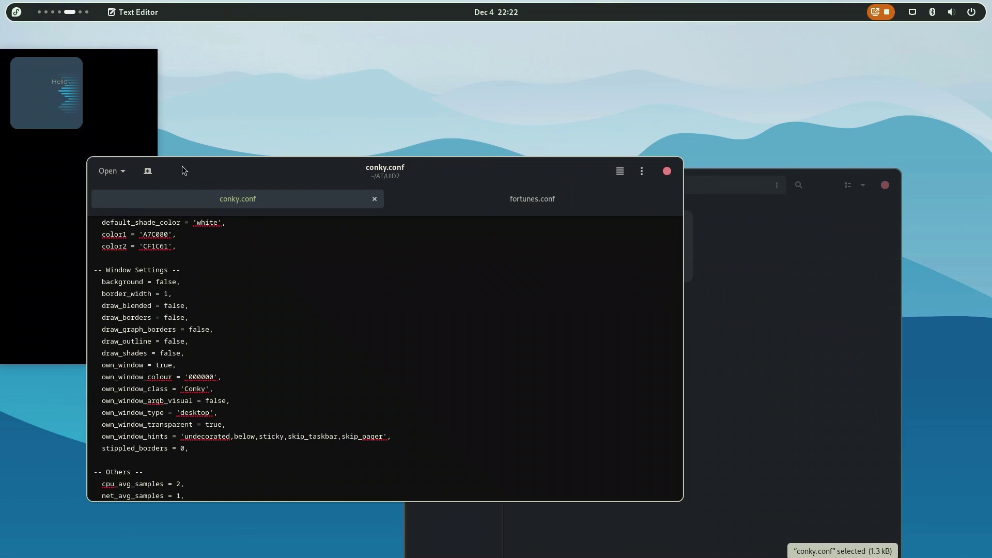
- Move the conky.conf window away from the Conky widget and set maximum_width and minimum_width to 400
drag(182, 166, 353, 171)
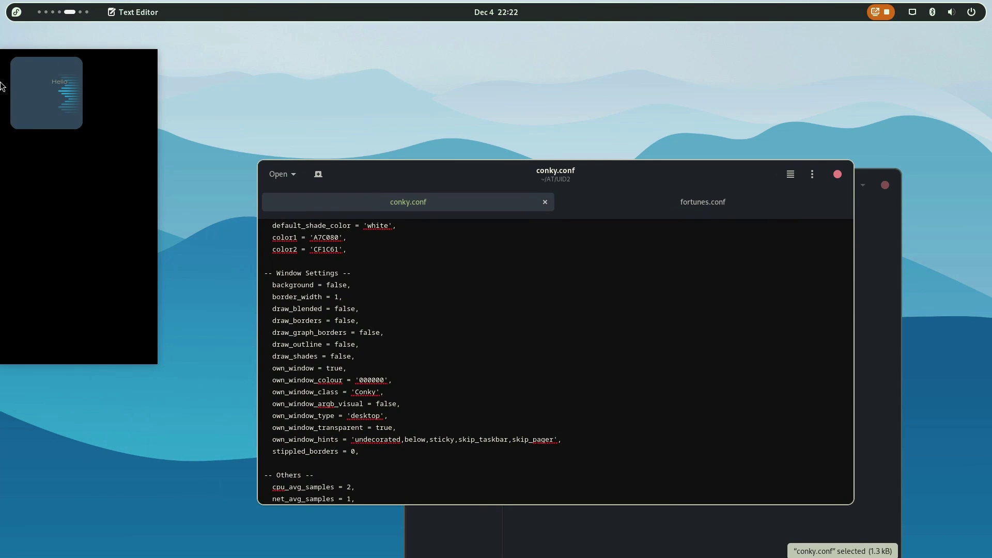
scroll(396, 343, up, 6)
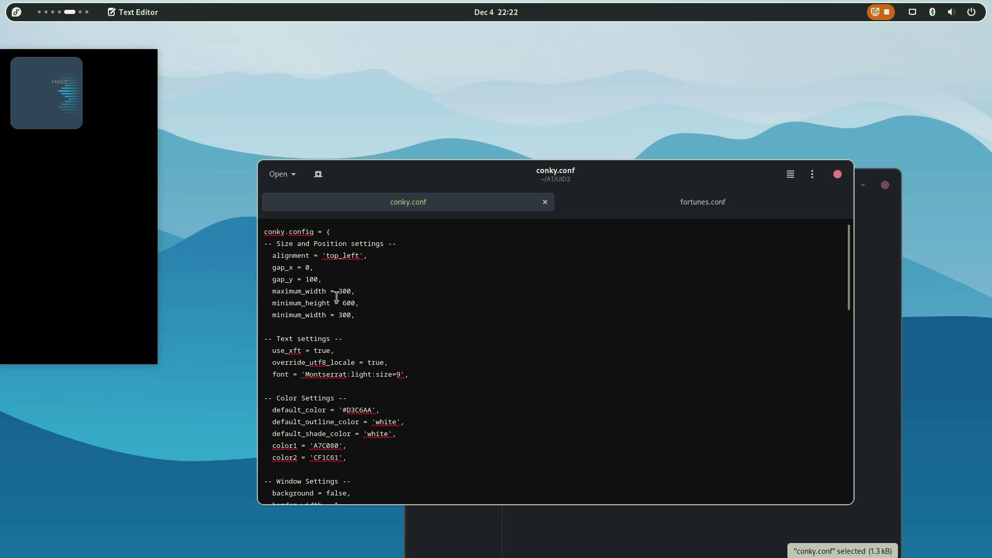
double_click(345, 292)
text(400)
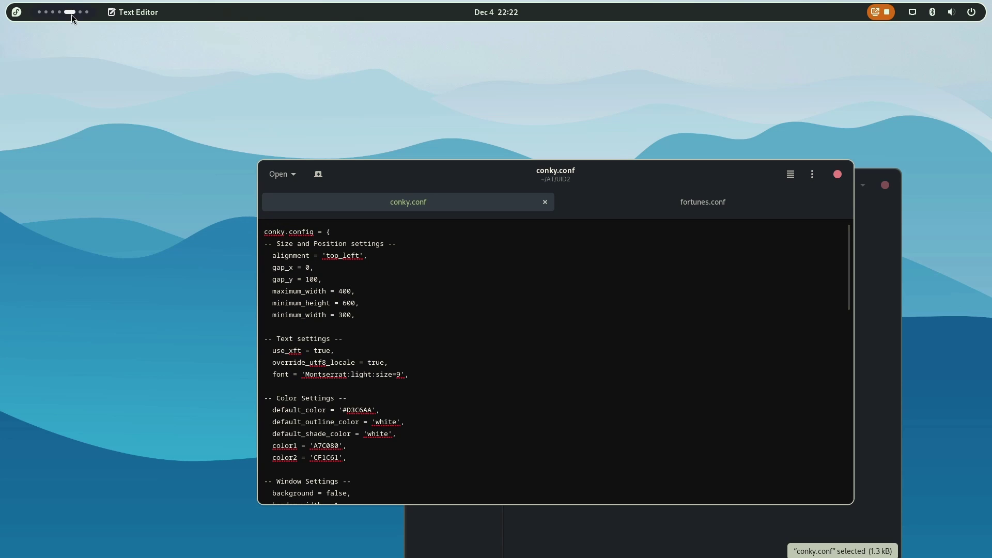
double_click(343, 316)
text(400)
scroll(61, 8, down, 1)
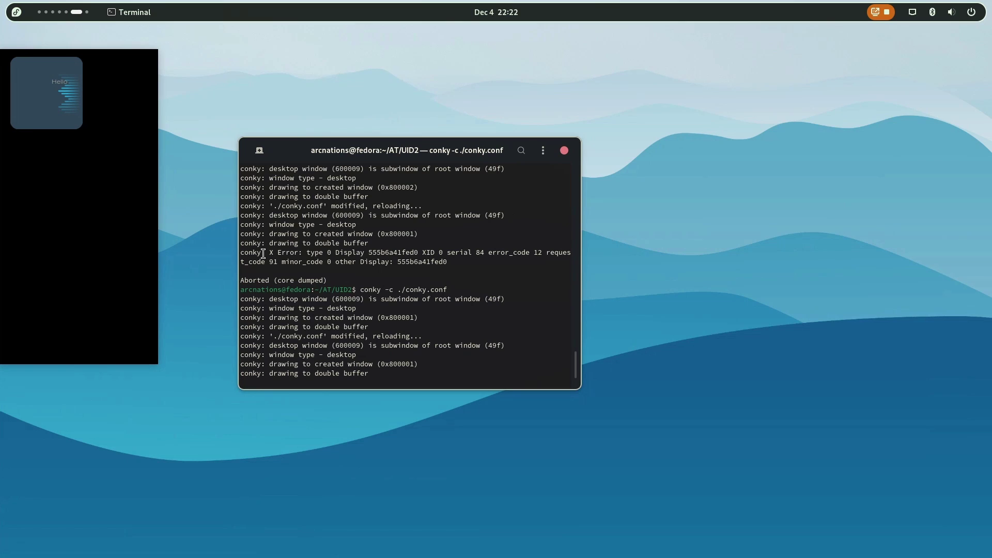
- Stop conky on the Terminal workspace, rerun conky -c ./conky.conf, and return to the Text Editor workspace
key(ctrl+c)
key(super+Page_Up)
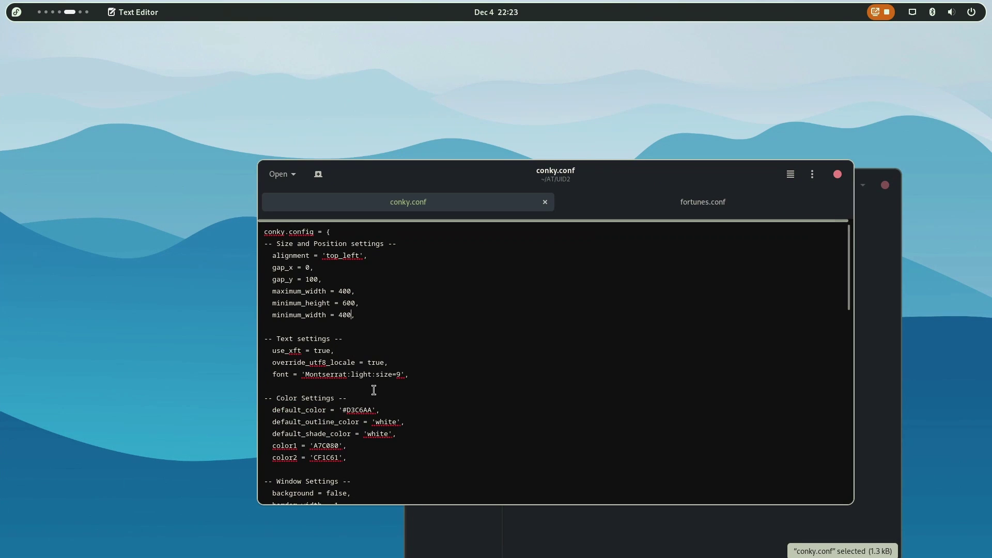
key(super+Page_Down)
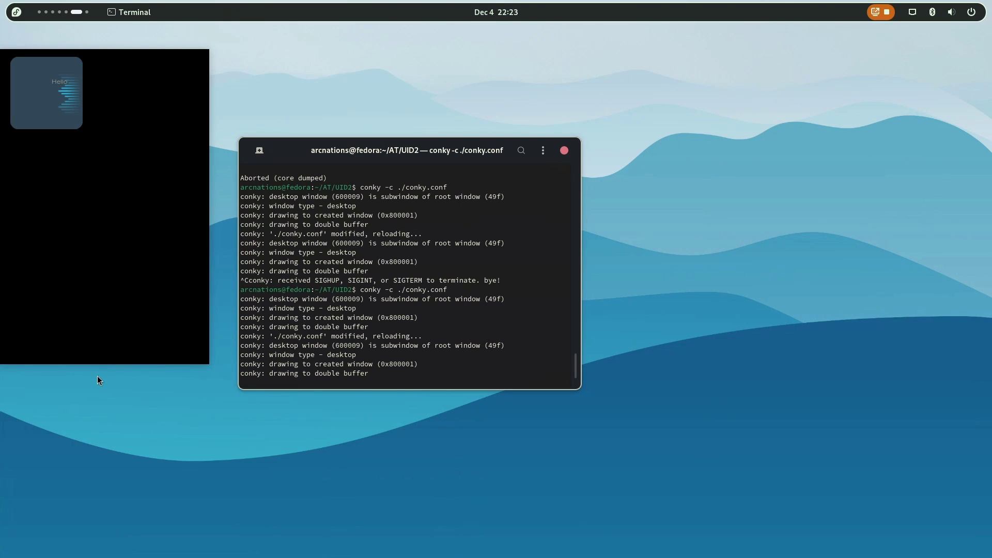
key(super+Page_Up)
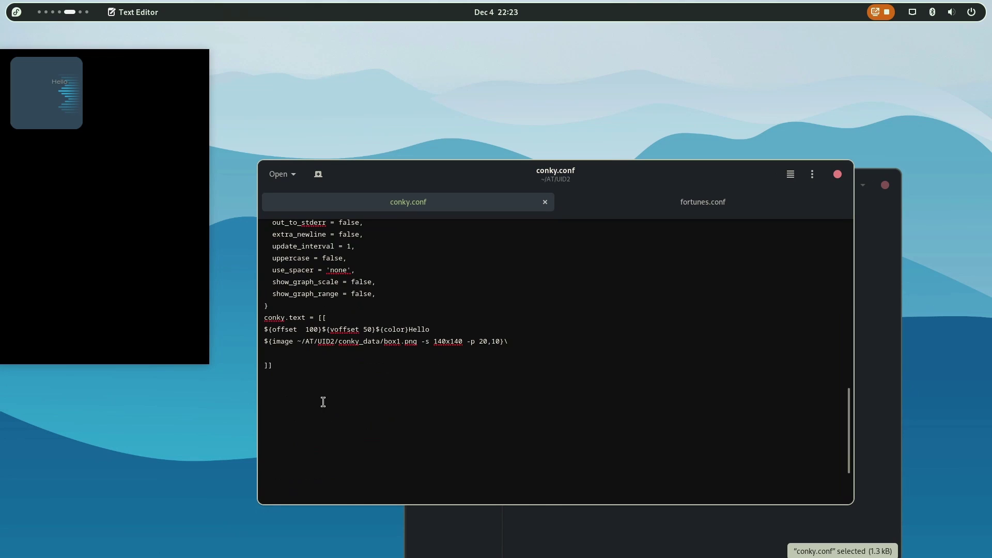
- Try a vertical position of 70 for the box1.png image, settle on 20,100, and save conky.conf
drag(323, 330, 373, 334)
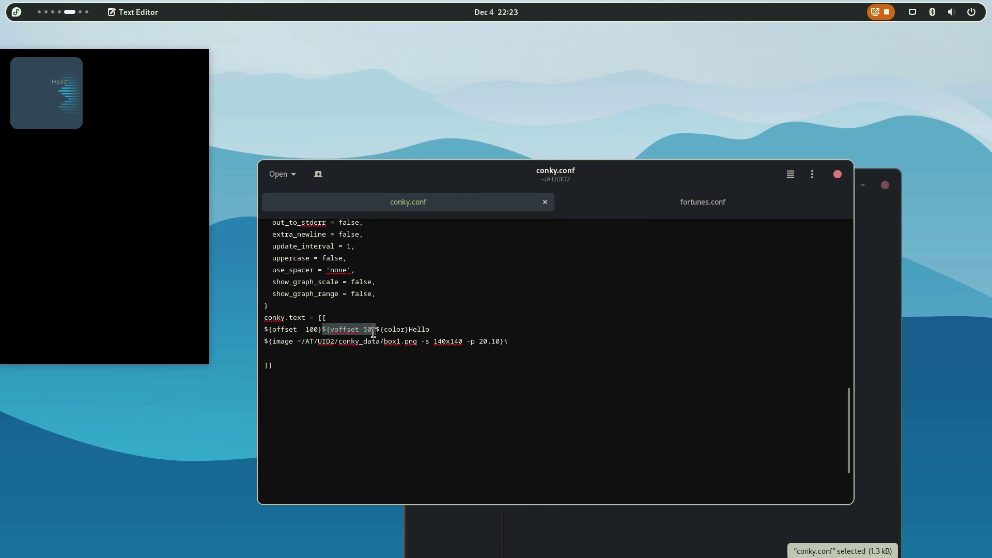
double_click(496, 342)
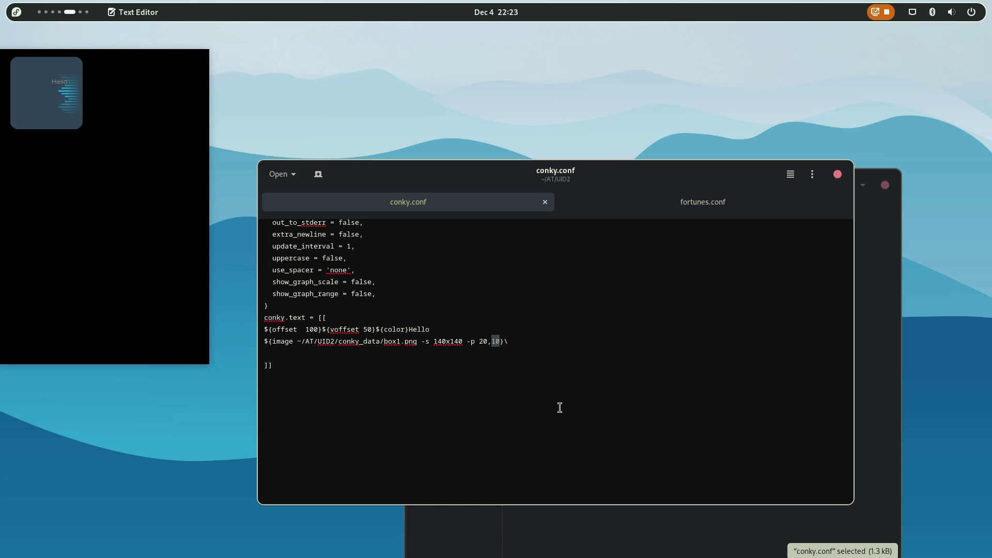
text(70)
key(ctrl+s)
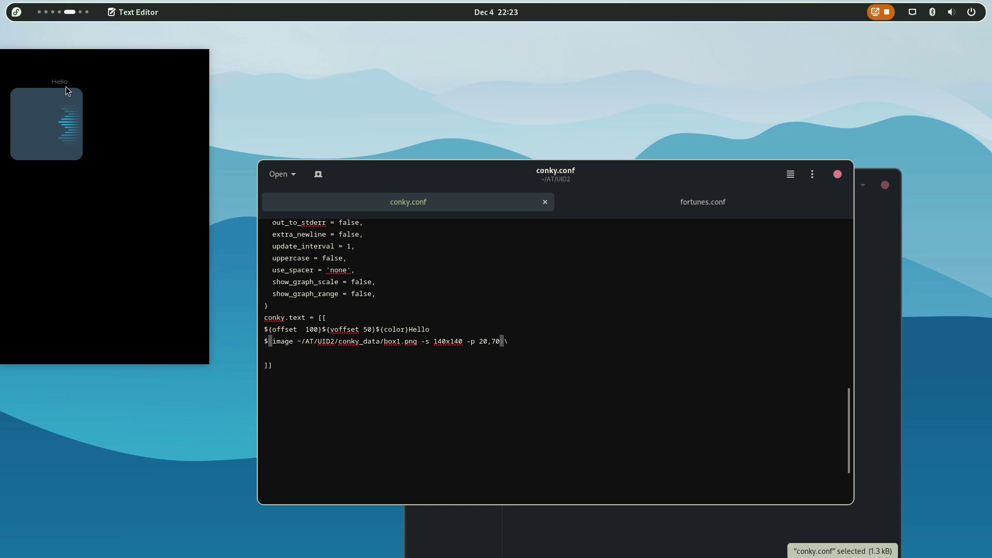
double_click(494, 342)
text(100)
key(ctrl+s)
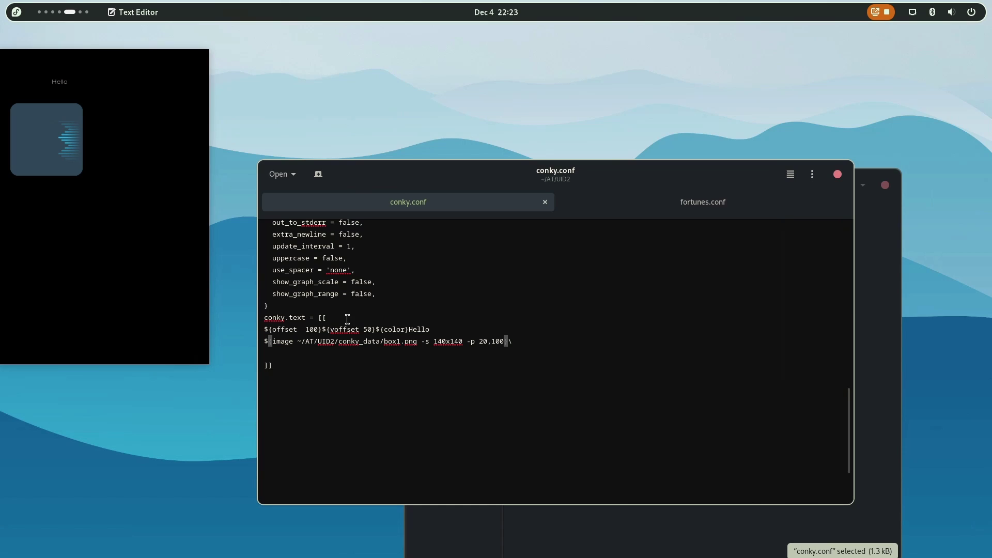
- Set the Hello line's offset to 0 and the box1.png image position to 0,100, saving conky.conf
double_click(311, 329)
text(0)
key(ctrl+s)
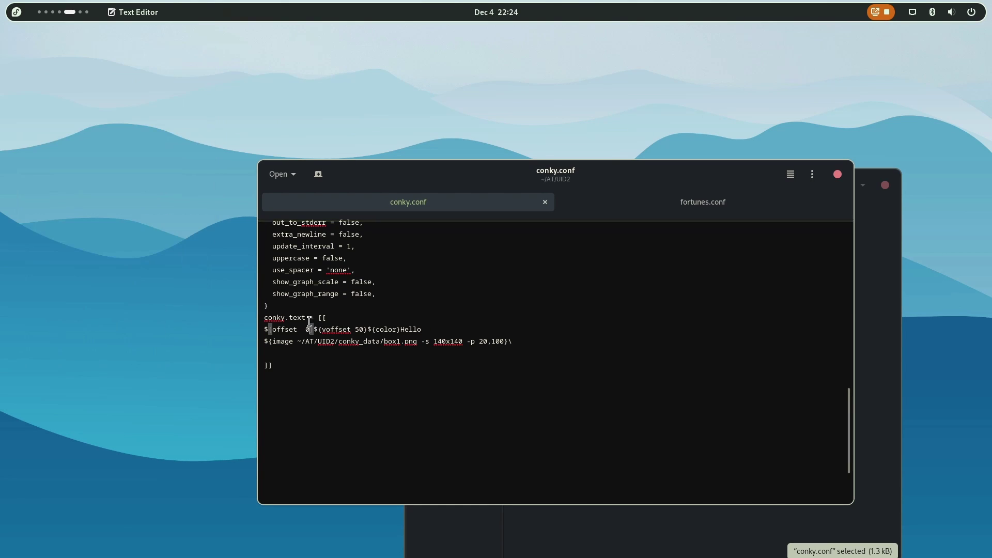
double_click(482, 341)
text(0)
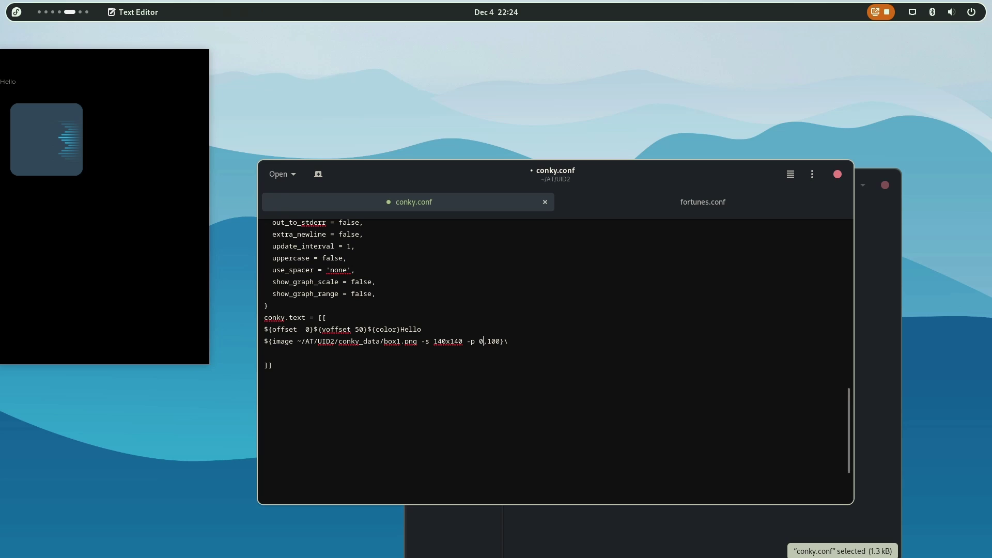
key(ctrl+s)
- Set gap_x to 20 in the Size and Position settings and save conky.conf
scroll(458, 378, up, 10)
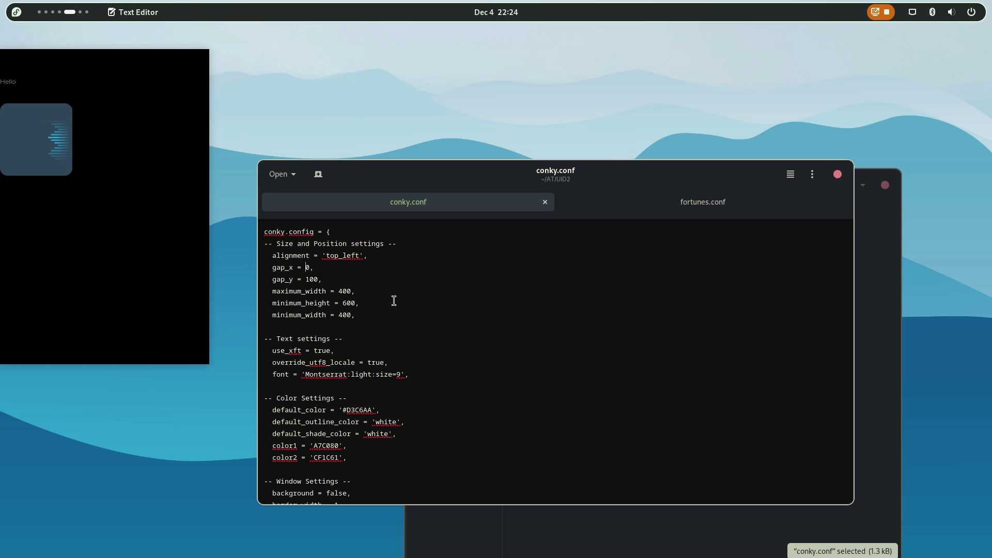
text(2)
key(ctrl+s)
- Start a Montserrat font tag before the color tag on the Hello line in conky.text
scroll(352, 371, down, 10)
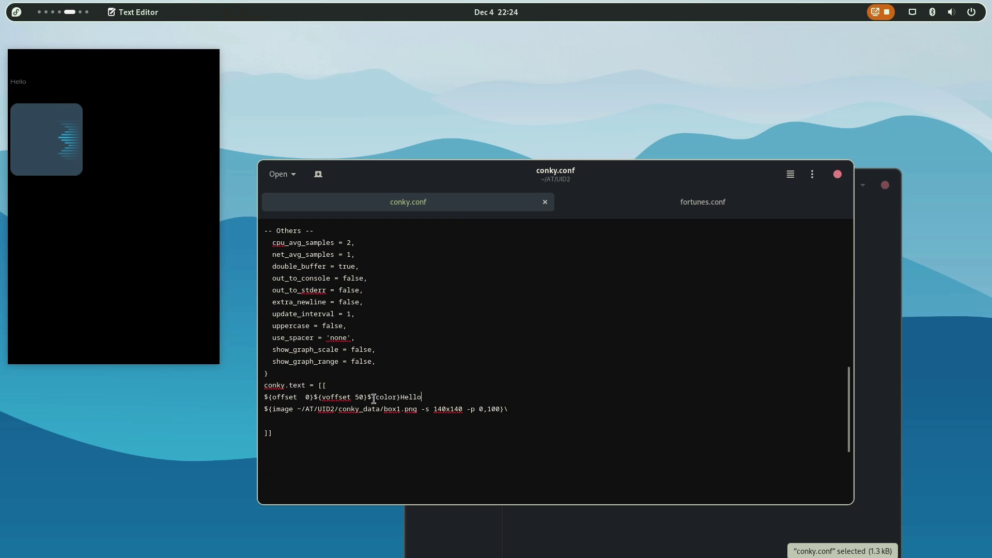
click(373, 398)
click(367, 398)
text({}$)
key(Right)
text(font )
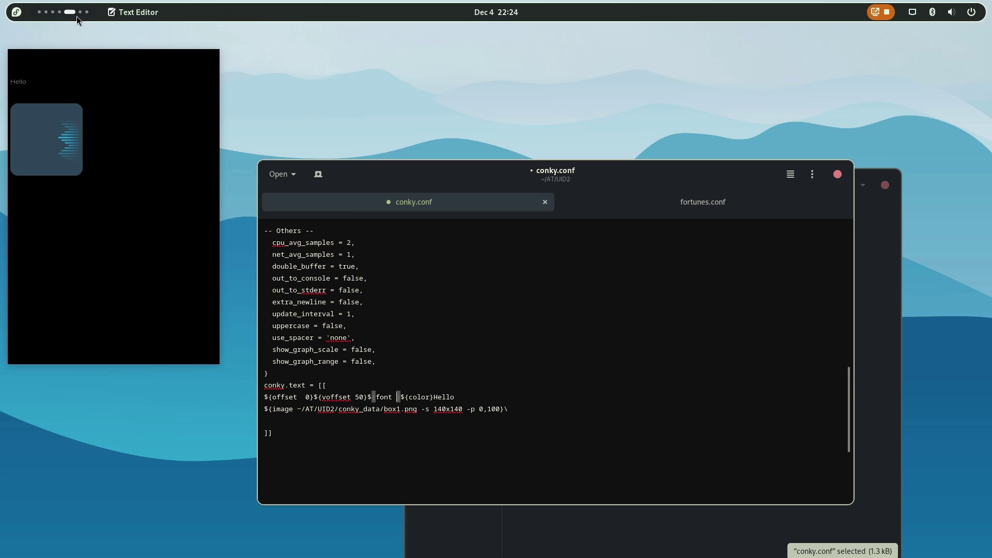
text(M)
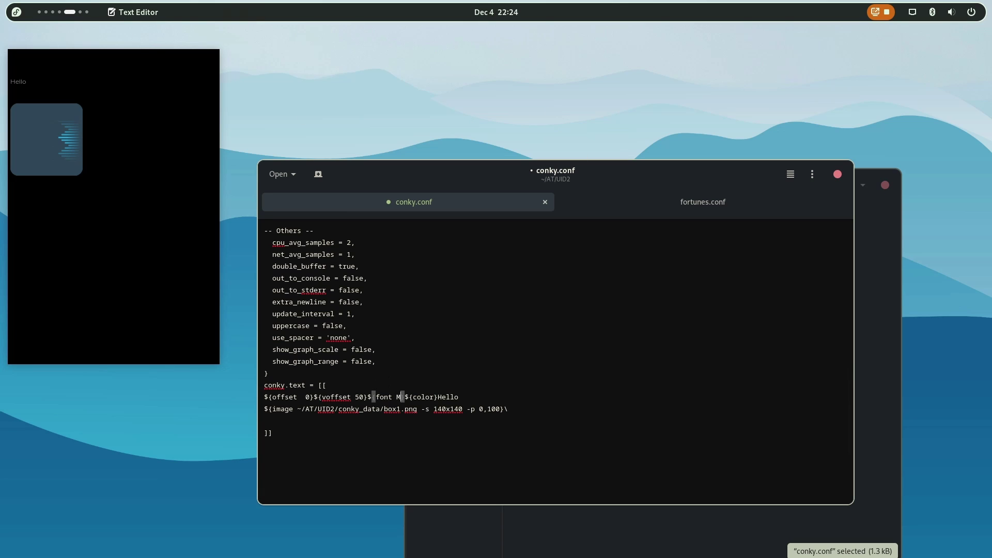
text(on)
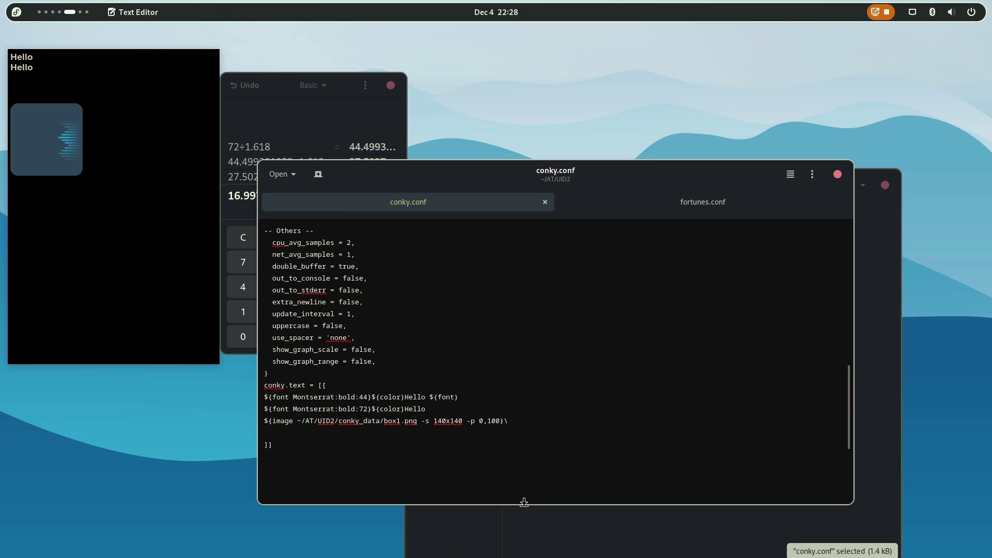
- Add size= before the 44 in the first Hello line's font tag and save conky.conf
text(size)
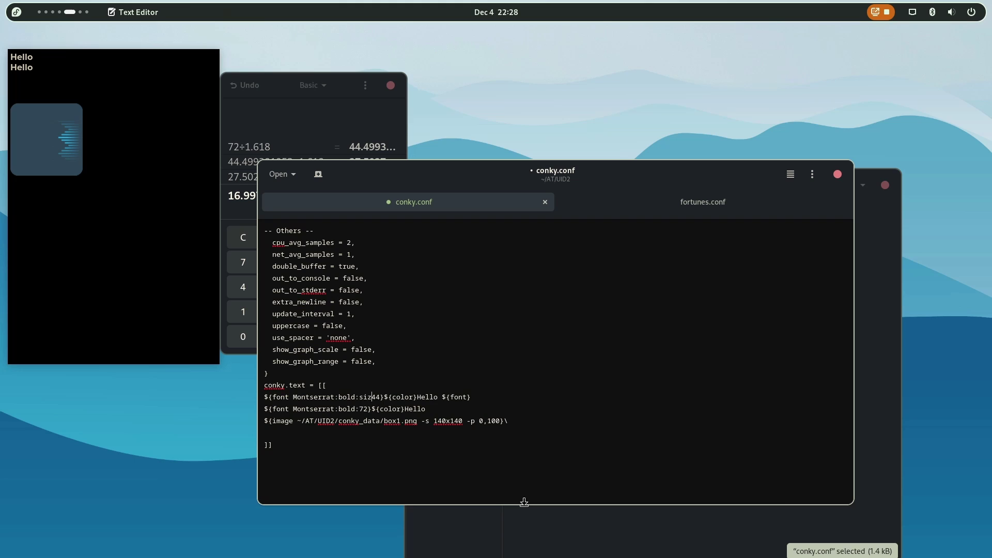
text(=)
key(ctrl+s)
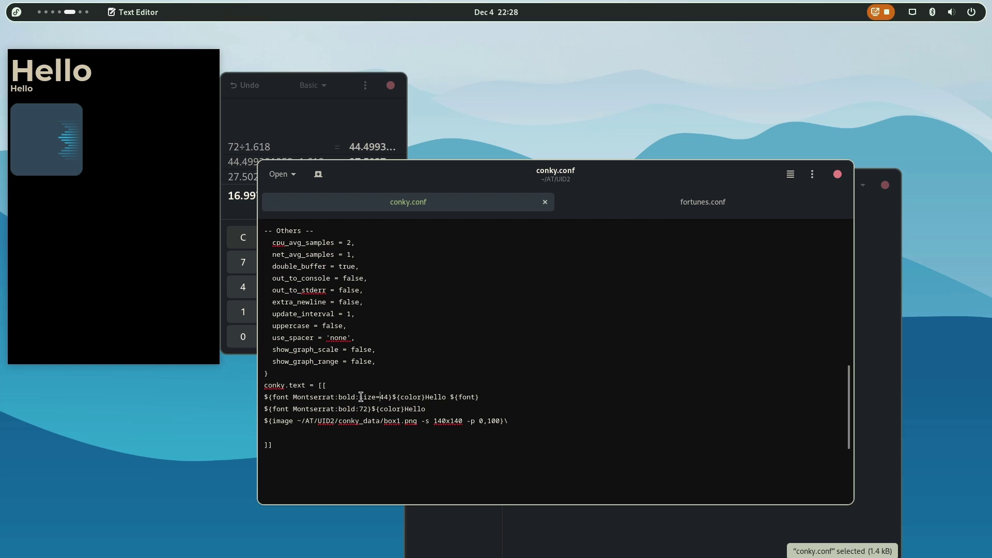
- Check the golden-ratio sizes in Calculator, set the first Hello line's font size to 27.5, and save conky.conf
click(308, 132)
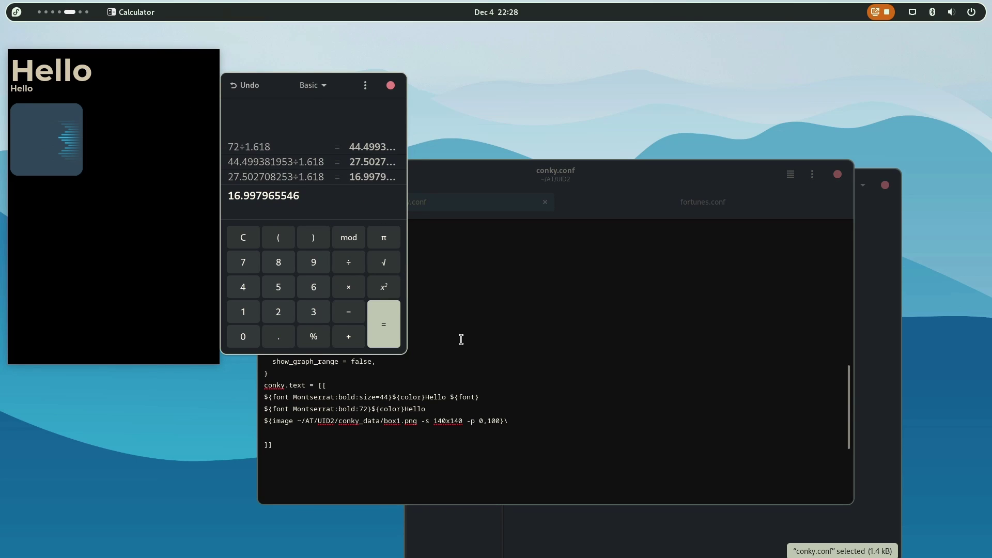
double_click(383, 397)
text(27)
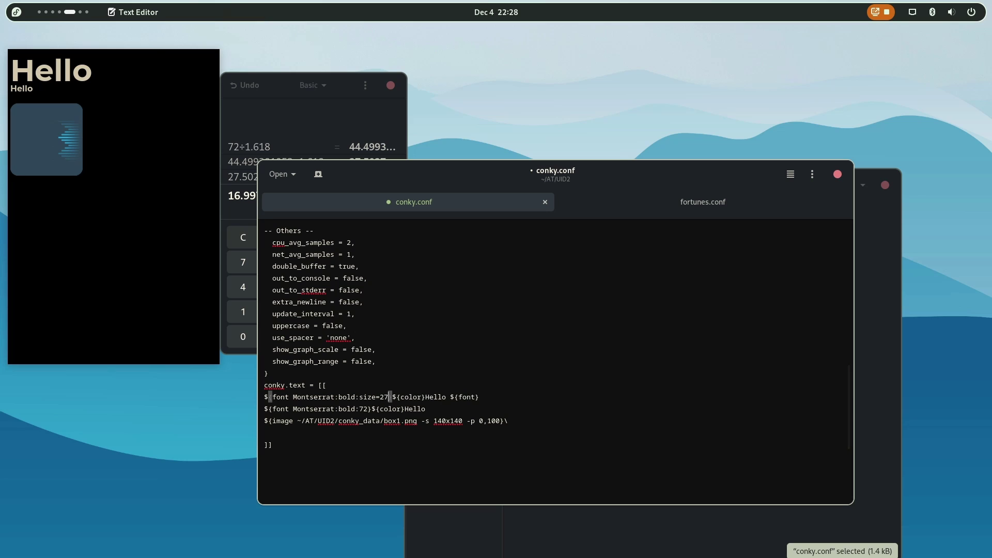
text(.)
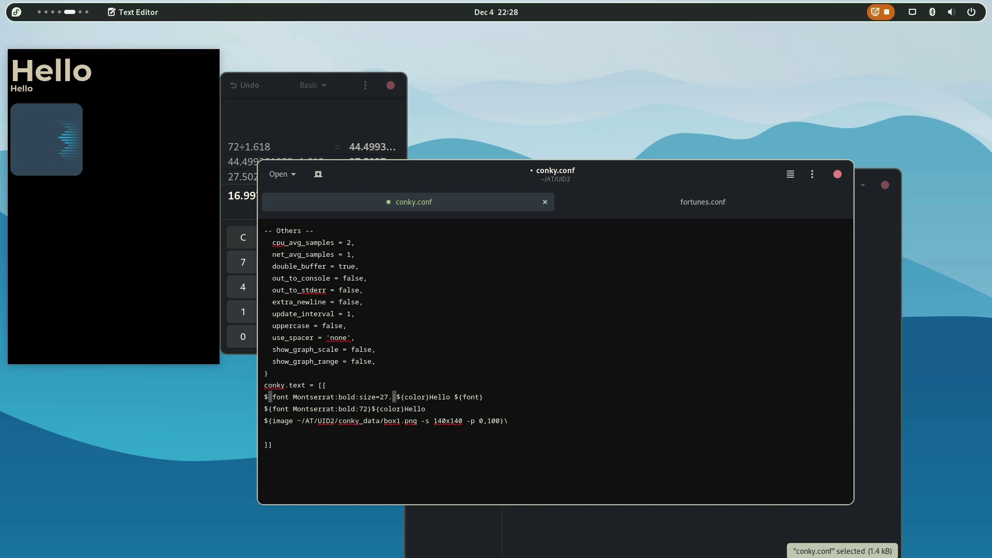
text(5)
key(ctrl+s)
- Switch to the Terminal workspace and change to the AT/UID2 directory to relaunch conky
key(super+Page_Down)
key(ctrl+c)
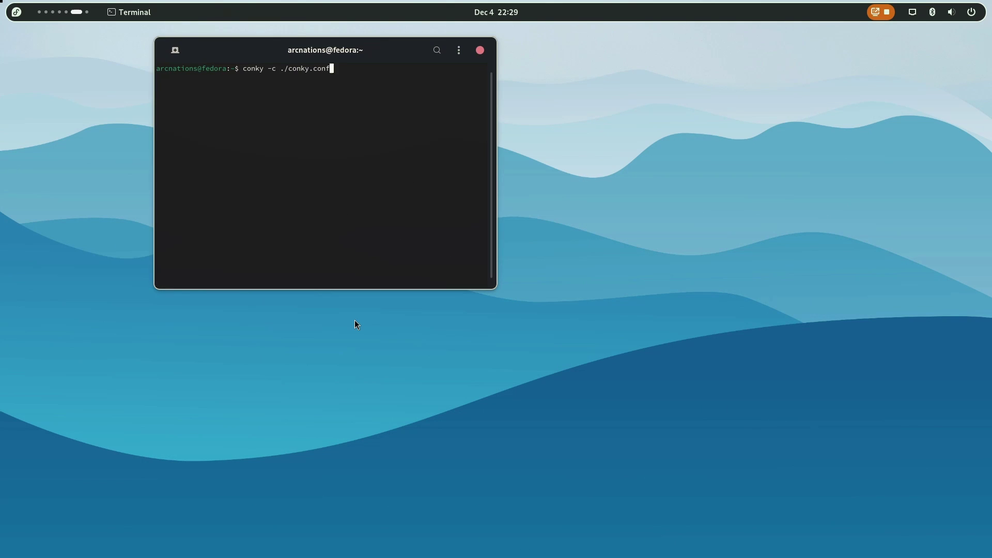
key(ctrl+u)
text(cd )
text(AT/UID)
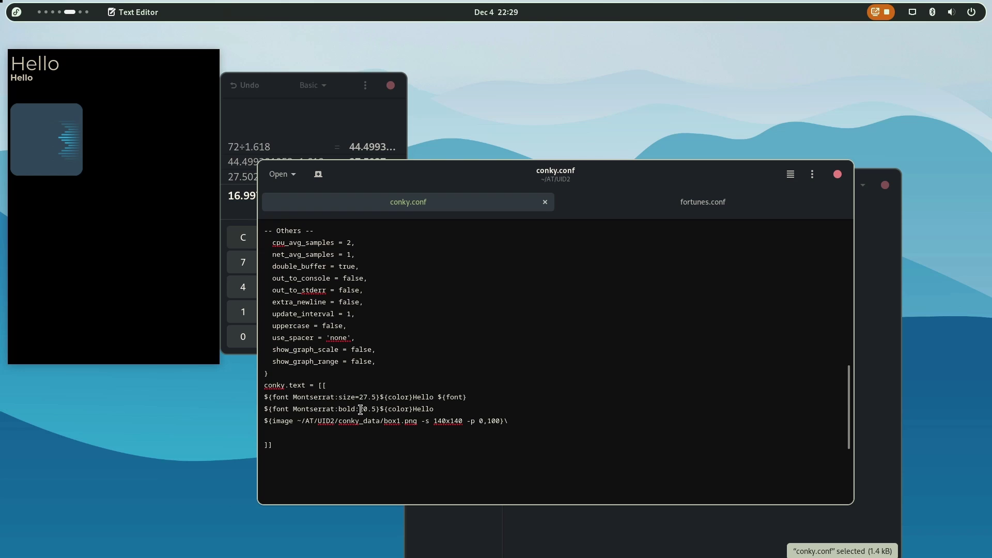
- Copy size= into the second Hello line's bold font tag, set its size to 44.5, and save conky.conf
drag(360, 397, 338, 398)
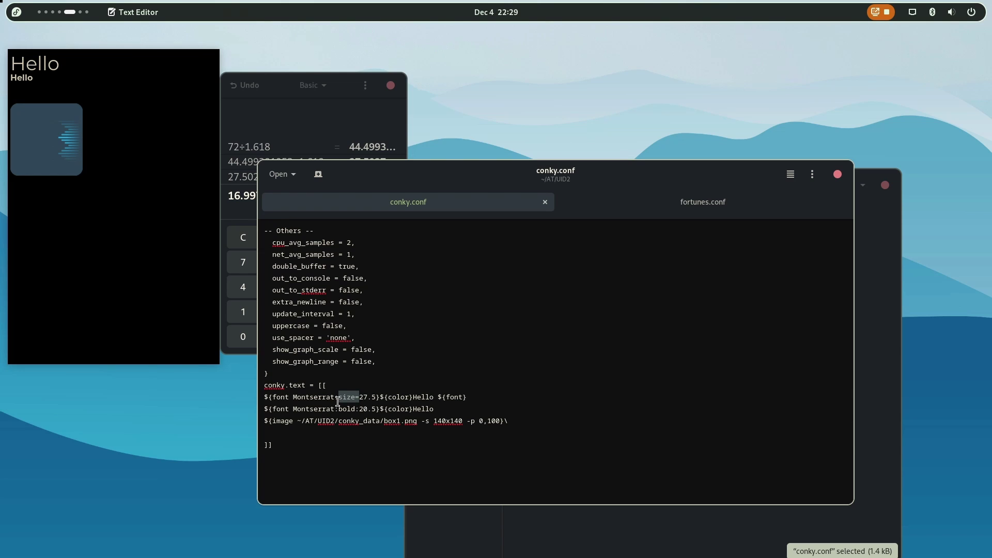
click(361, 409)
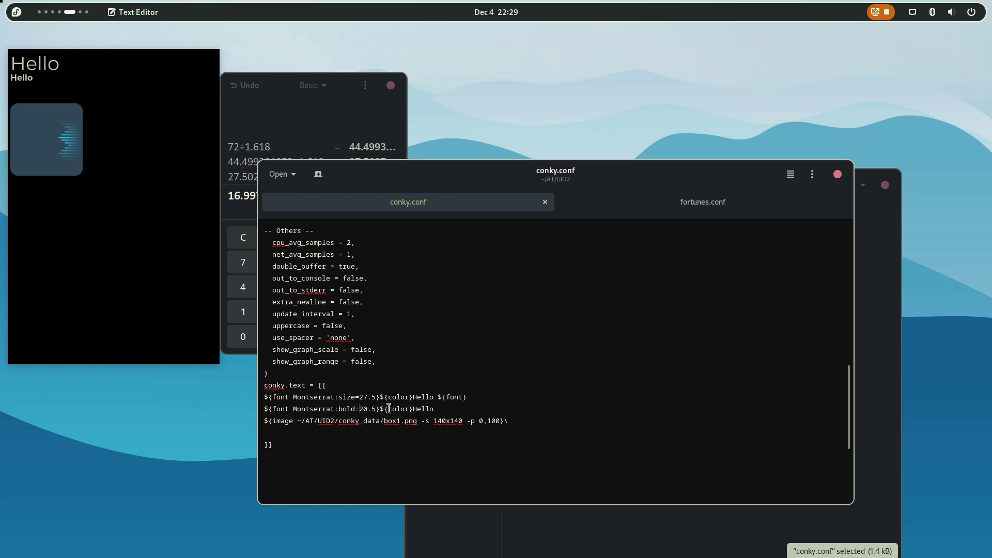
key(ctrl+v)
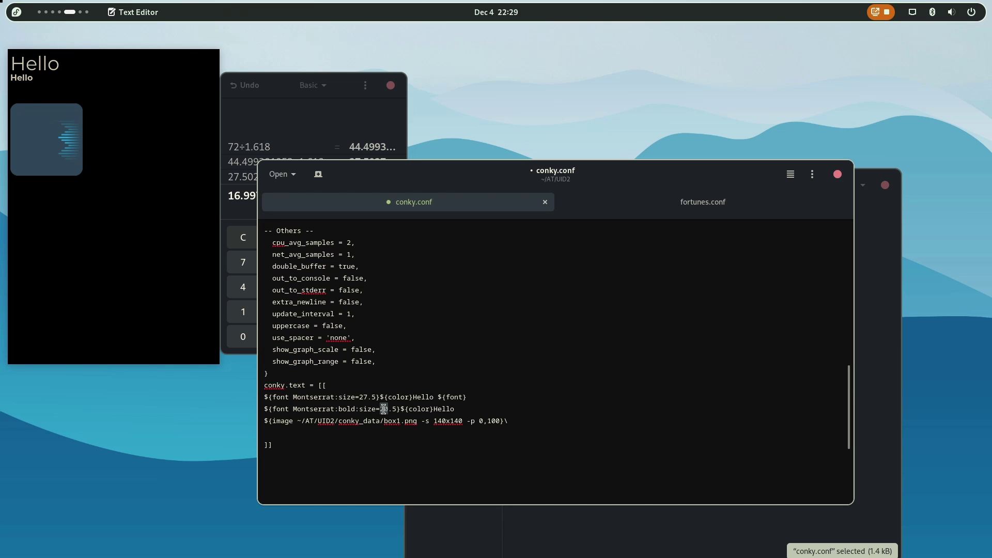
text(44)
key(ctrl+s)
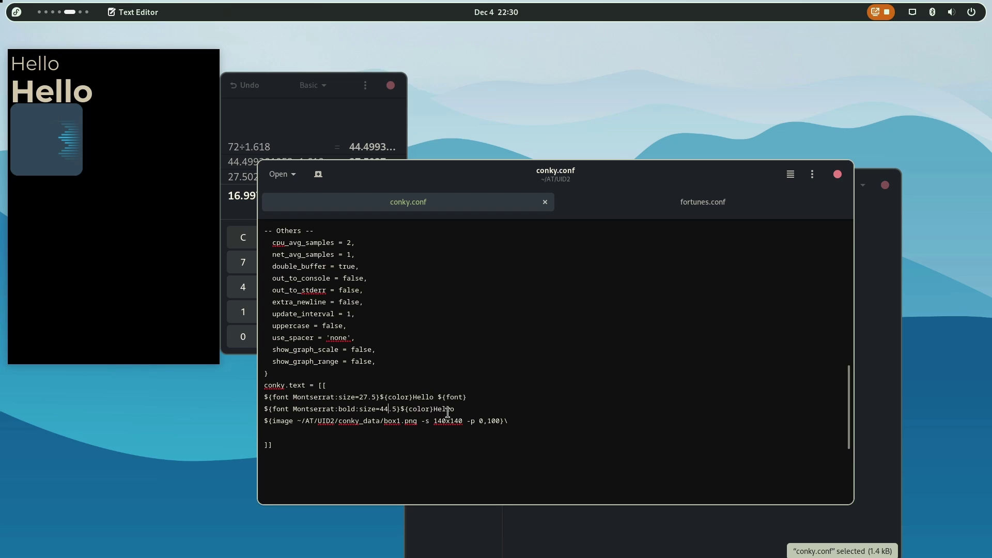
- Replace the second line's Hello text with ${execi 1600 whoami} and save conky.conf
drag(462, 413, 435, 413)
text({})
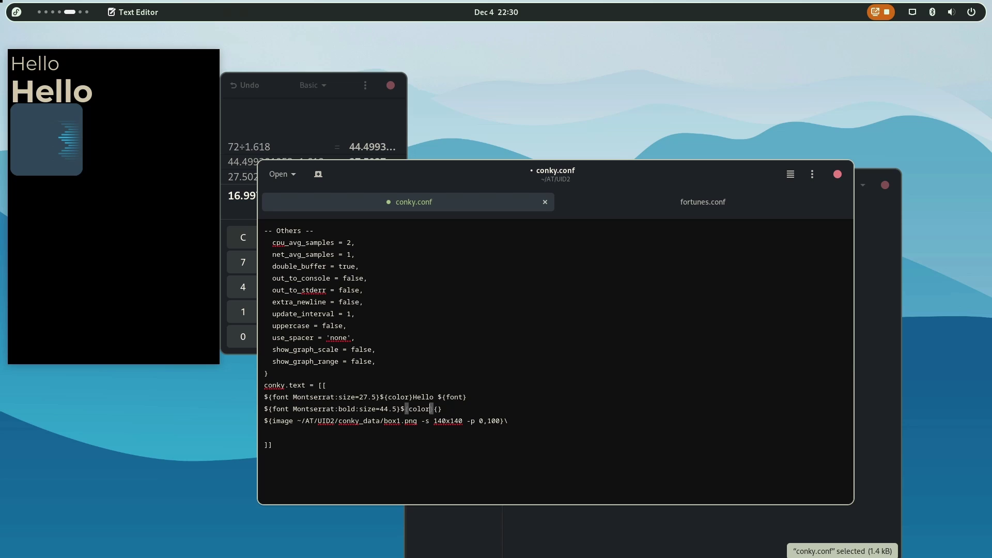
key(Right)
text(${execi 1600)
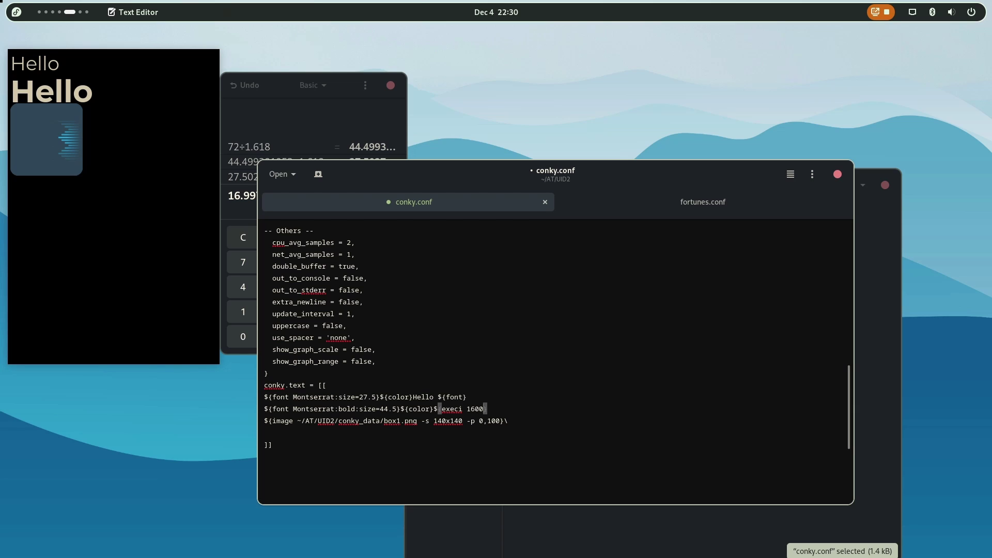
text( who)
text(ami)
drag(487, 409, 511, 410)
double_click(469, 409)
click(531, 409)
key(ctrl+s)
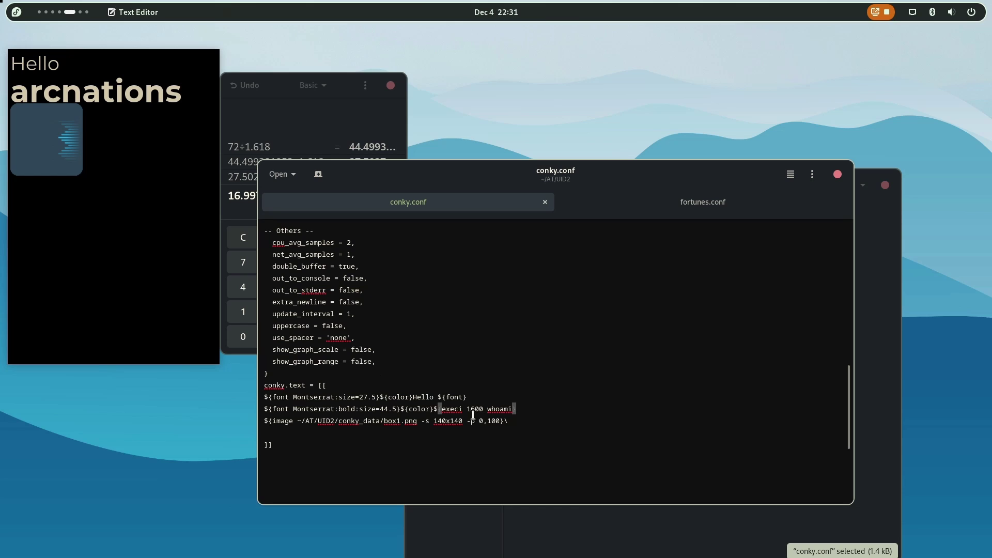
scroll(415, 363, up, 4)
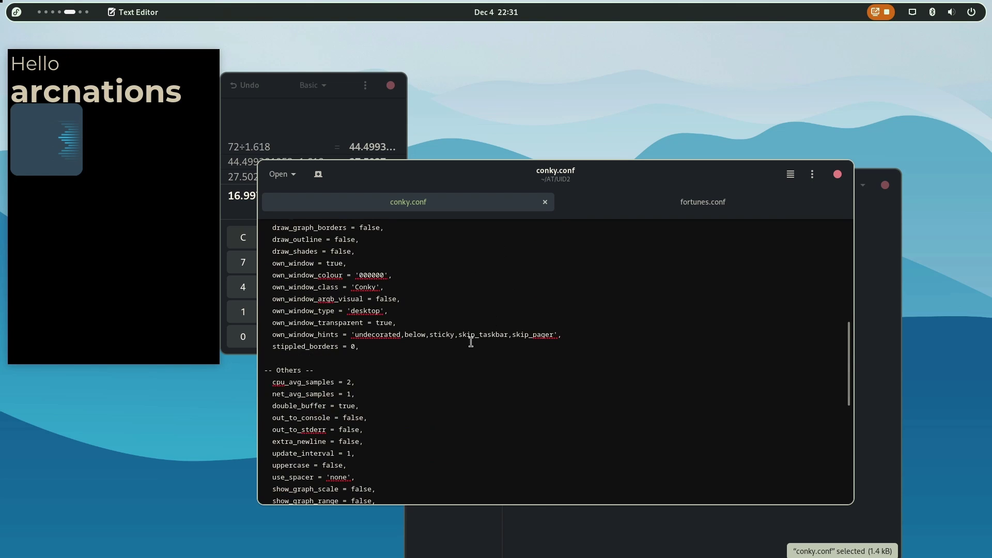
scroll(439, 341, up, 6)
scroll(403, 362, down, 10)
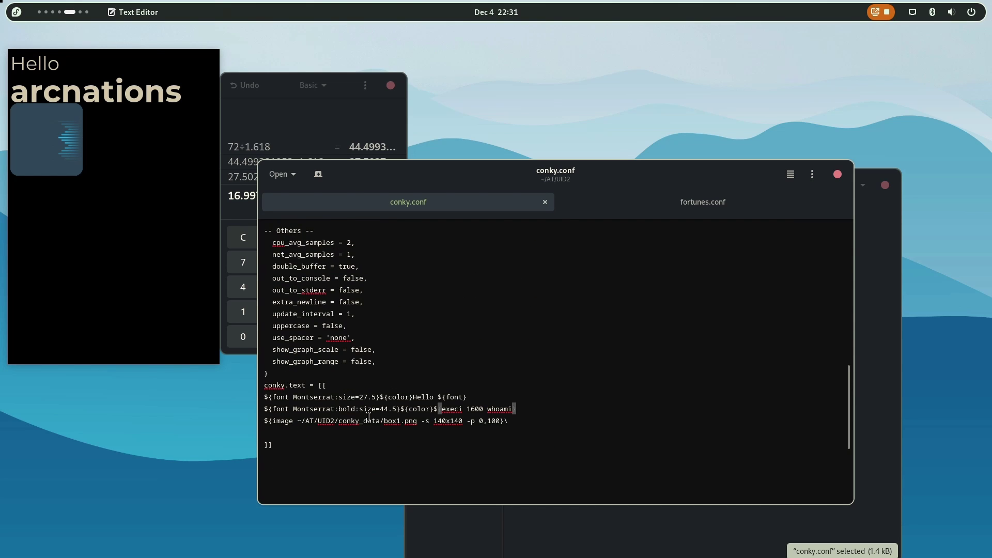
scroll(385, 411, up, 12)
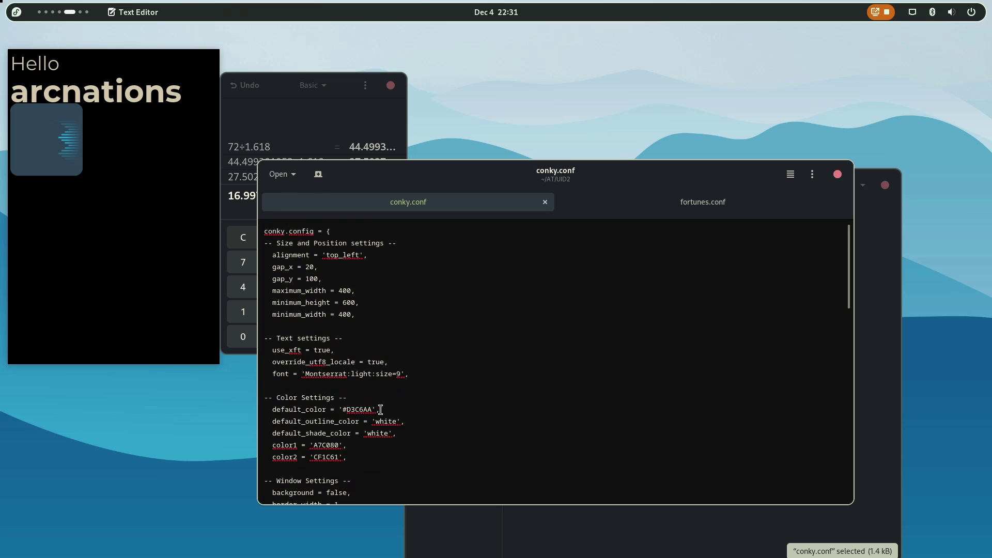
- Change the colour tags of the Hello line and the whoami line in conky.text to ${color1}
scroll(276, 329, down, 2)
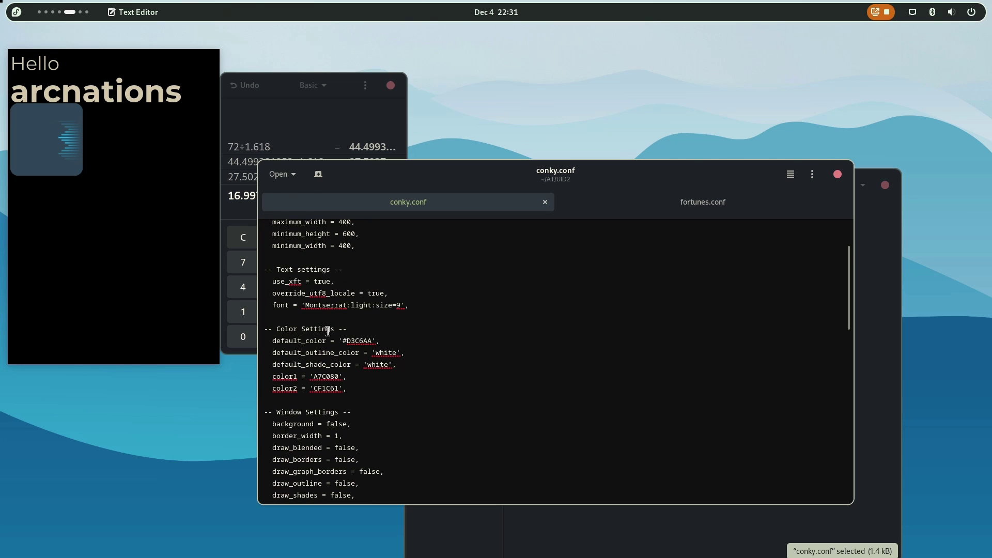
scroll(346, 339, down, 5)
scroll(336, 339, up, 3)
scroll(378, 343, down, 3)
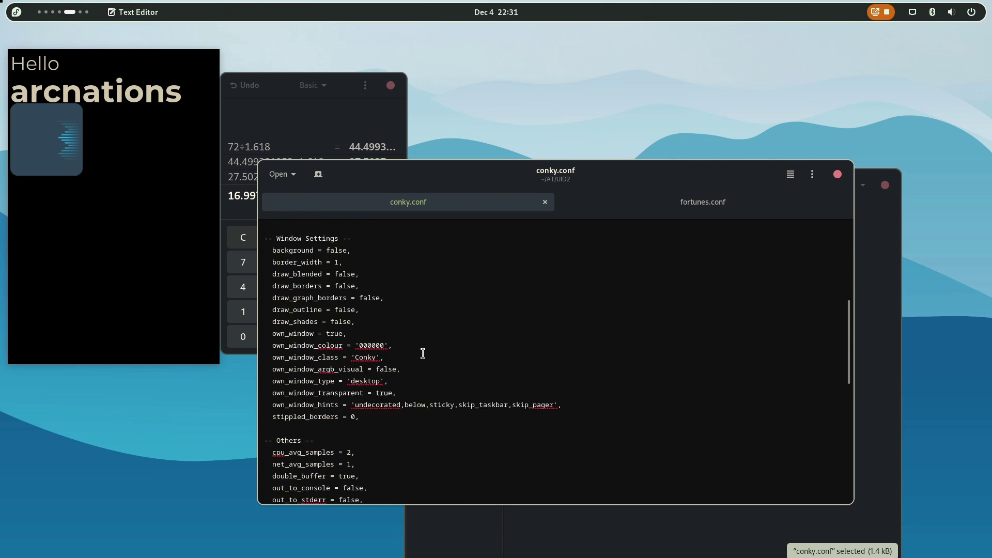
scroll(421, 351, down, 6)
scroll(422, 355, down, 3)
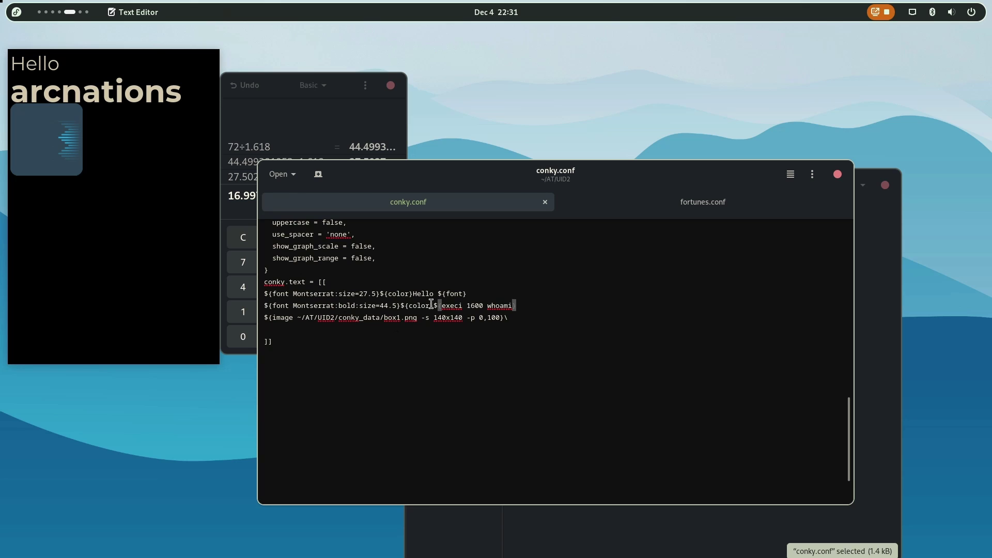
click(412, 293)
text(1)
click(430, 306)
text(2)
- Switch to Inkscape and copy the fill colour c9d6e3 of the 20 48 clock text for the Conky colour settings
scroll(420, 322, up, 16)
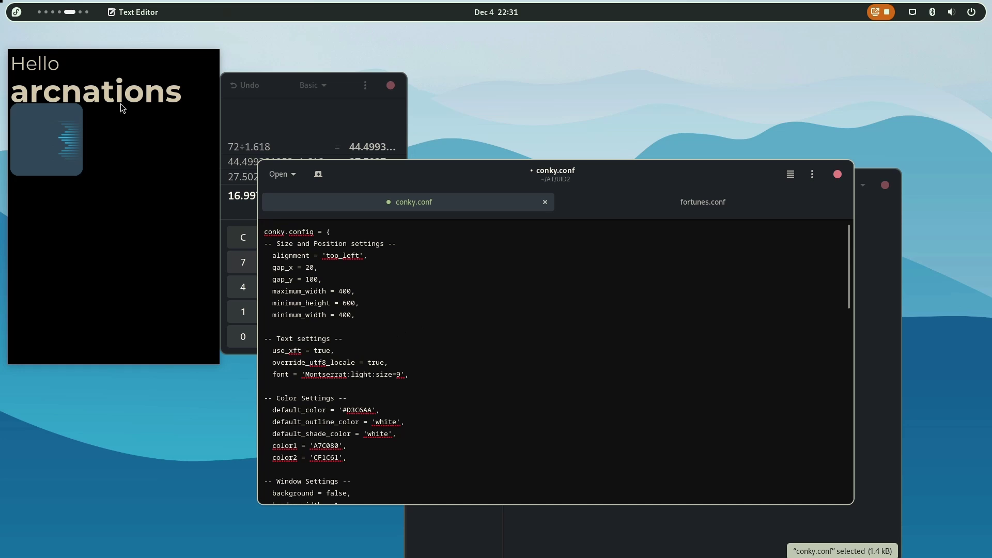
mouse_move(0, 0)
scroll(173, 199, up, 4)
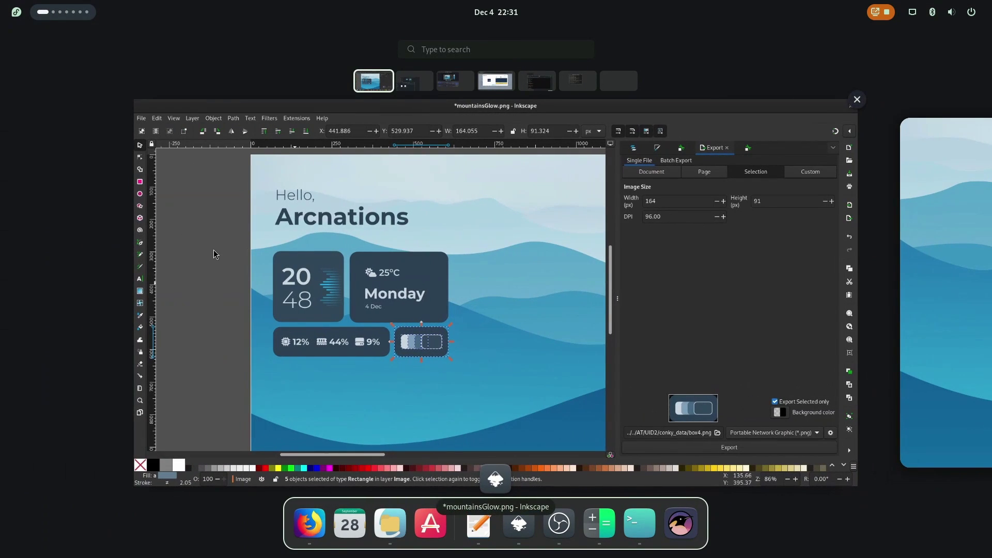
click(215, 253)
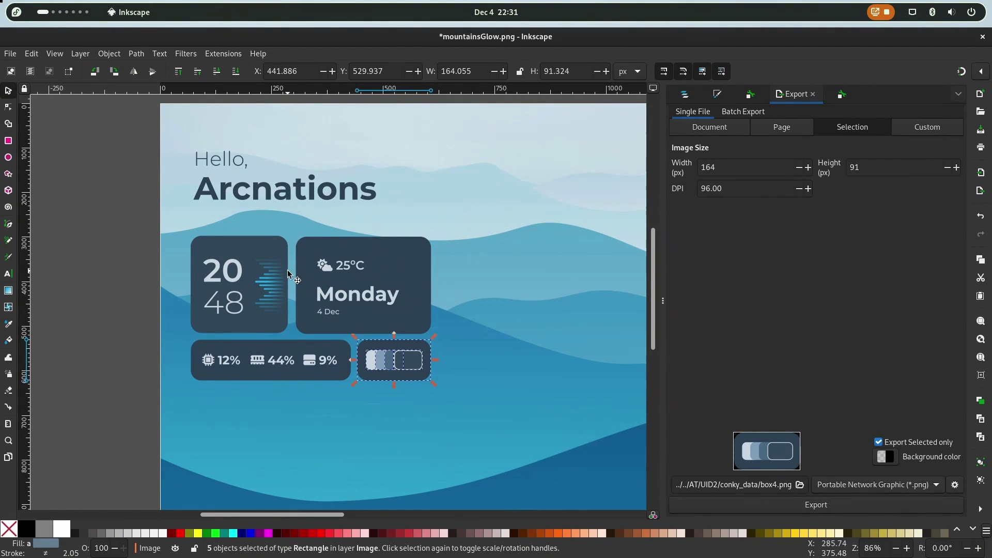
click(235, 285)
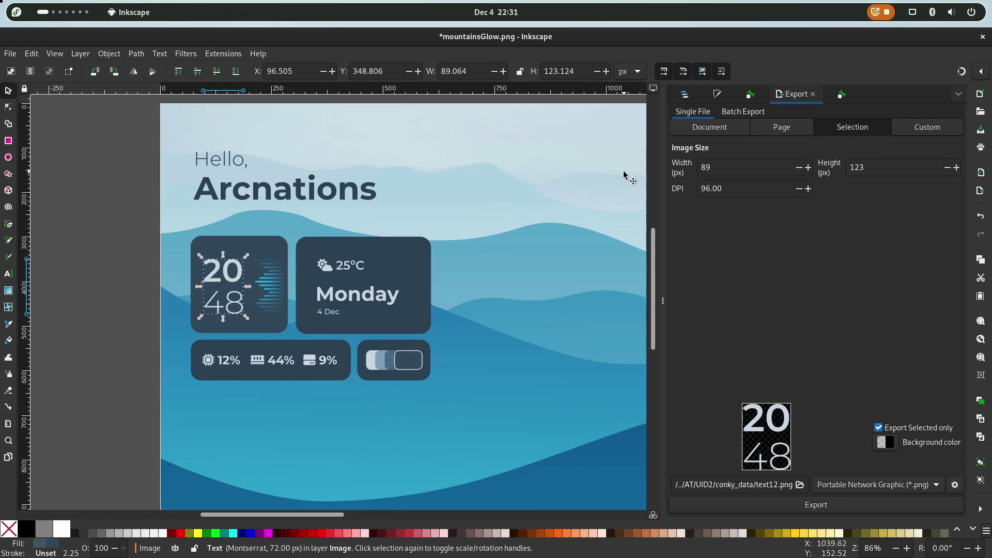
key(ctrl+shift+f)
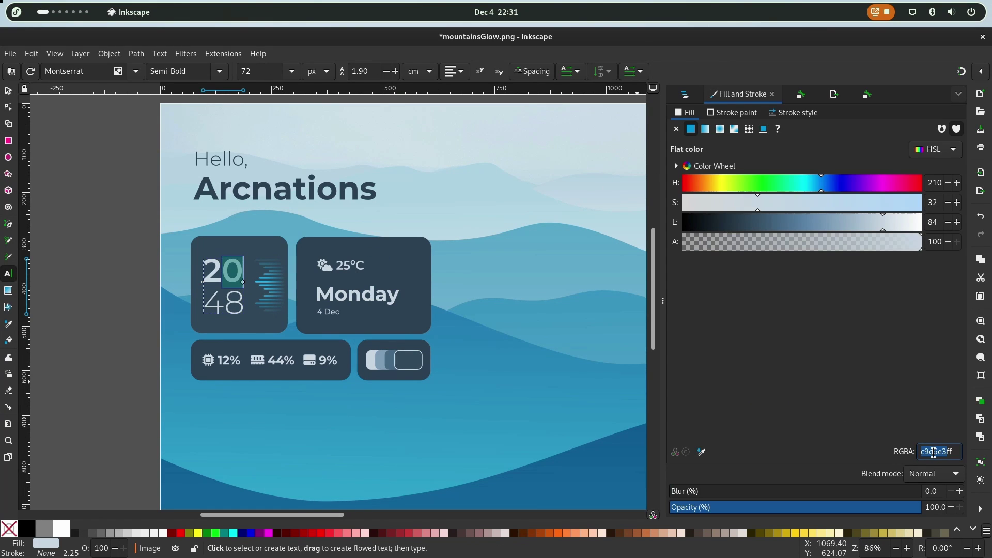
right_click(934, 453)
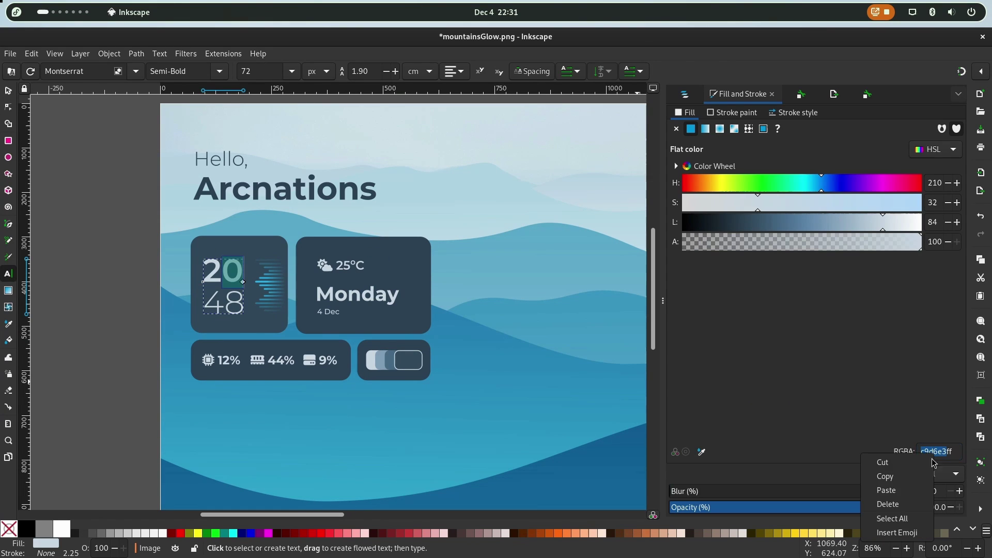
click(909, 483)
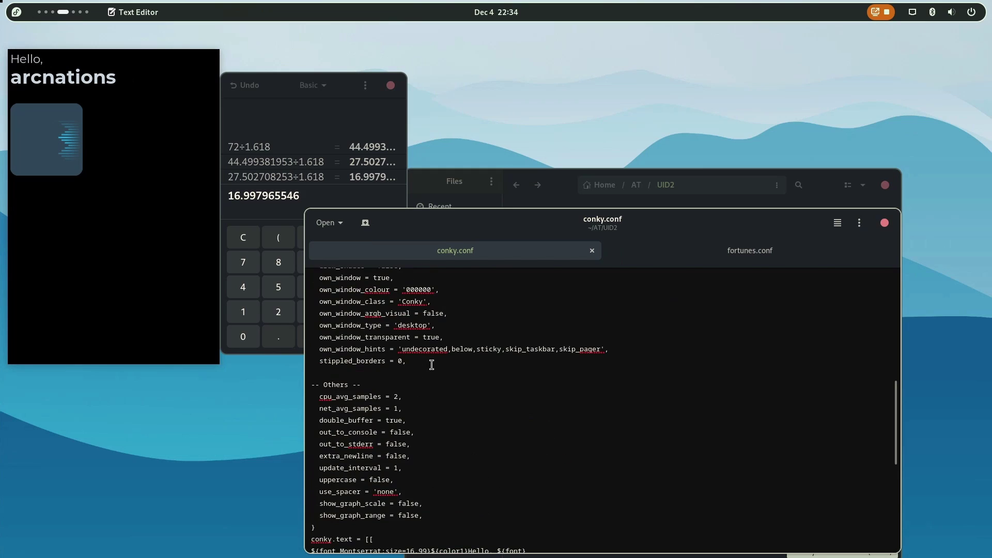
- Set own_window_argb_visual to true in the Window Settings of conky.conf and save the file
scroll(422, 363, up, 3)
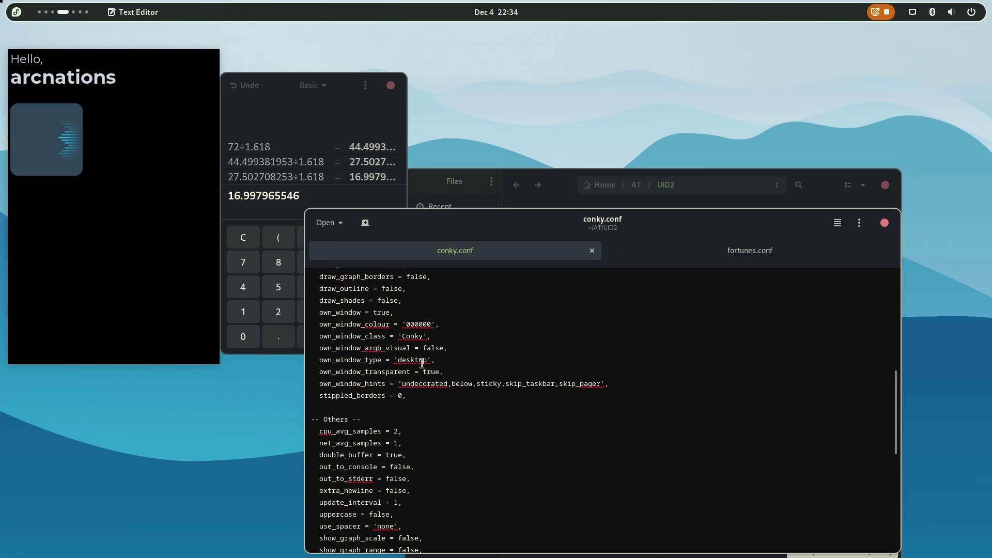
scroll(431, 350, up, 8)
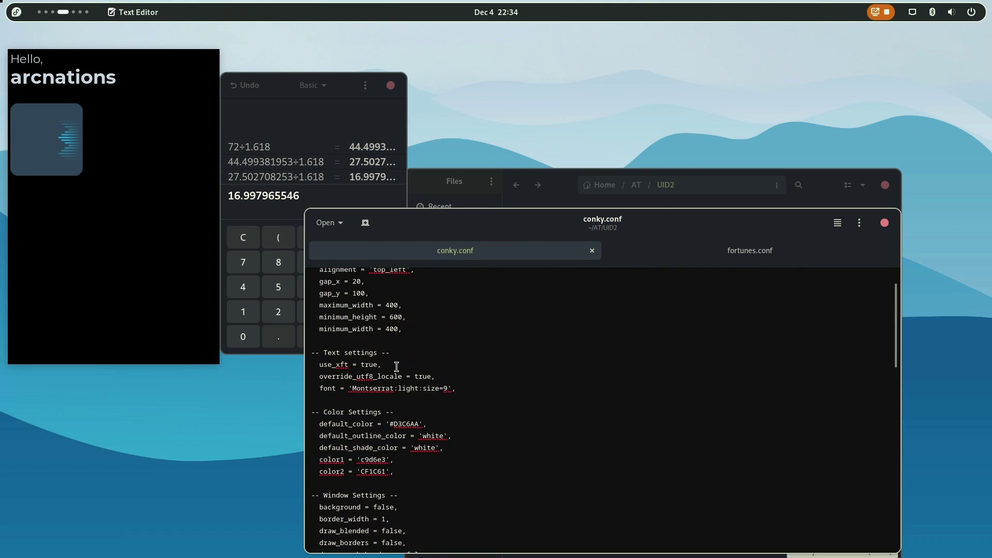
scroll(392, 377, down, 6)
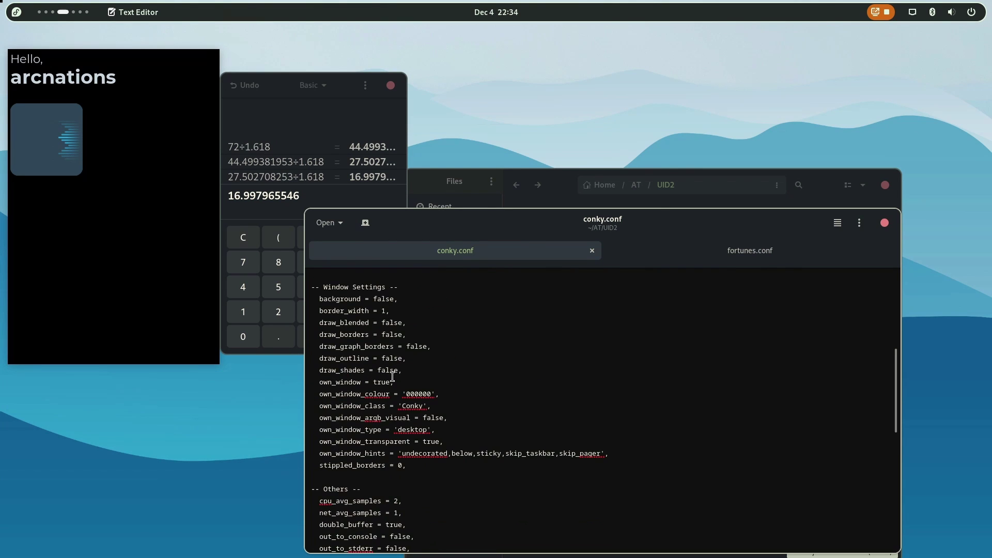
double_click(430, 442)
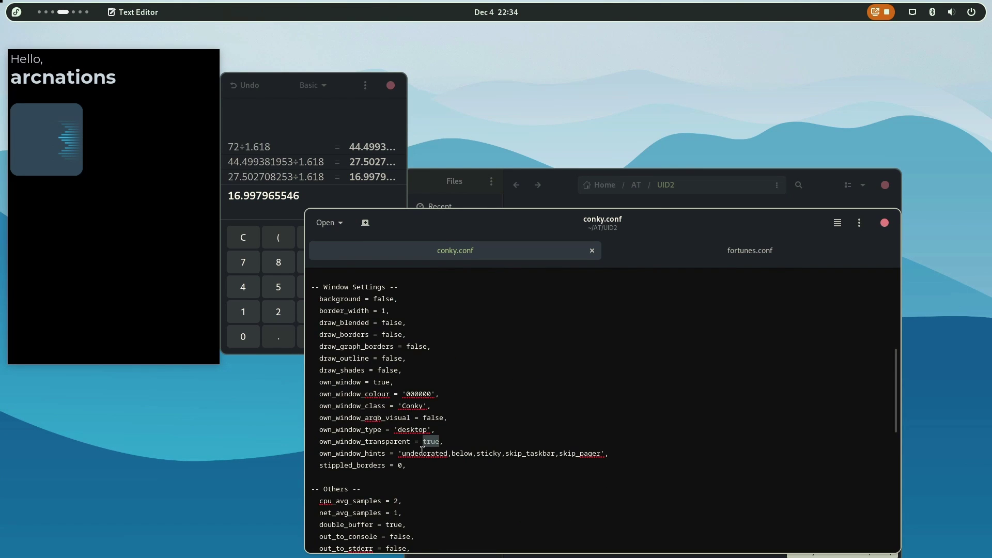
double_click(432, 416)
text(true)
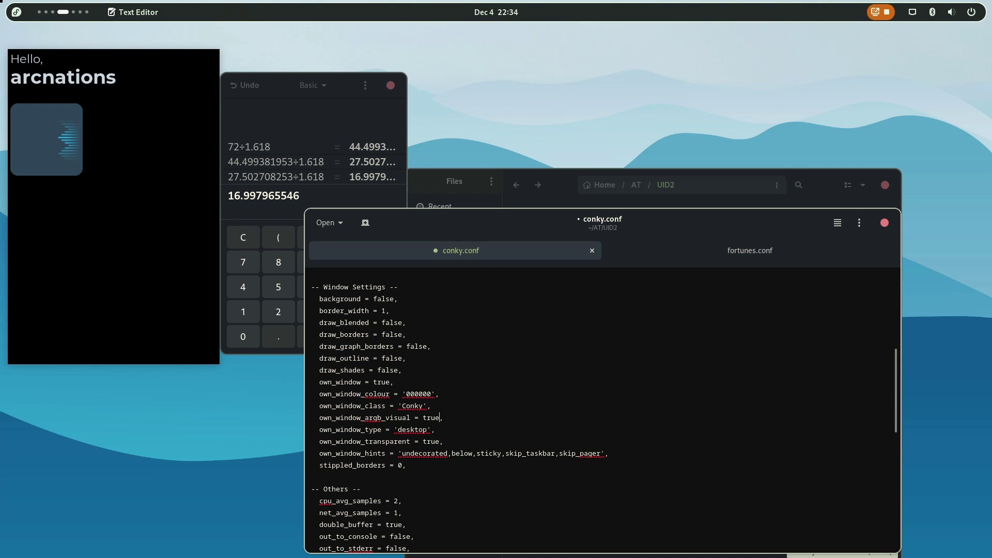
key(ctrl+s)
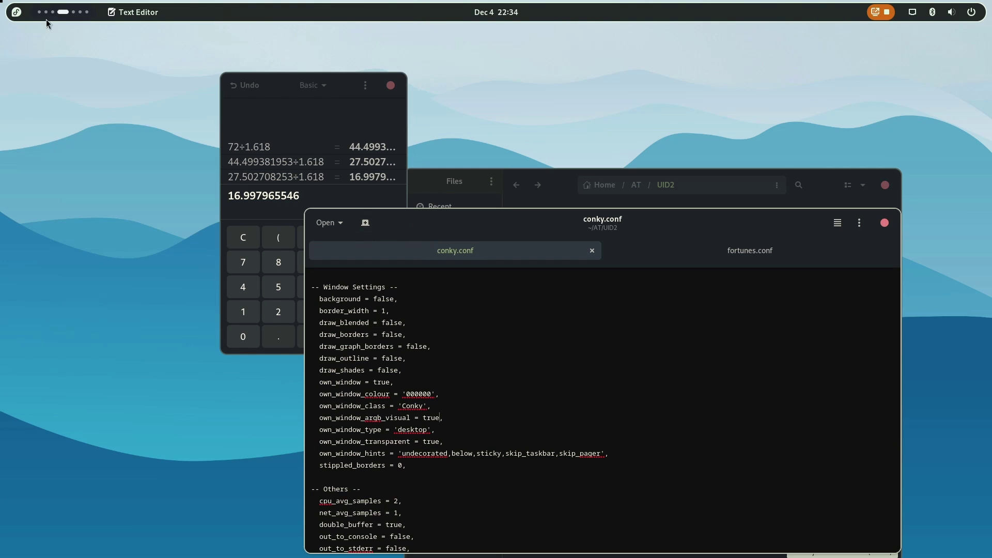
- Switch to the Terminal workspace, rerun the previous command to relaunch conky, and return to conky.conf
click(70, 12)
key(Up)
key(Return)
scroll(72, 15, up, 1)
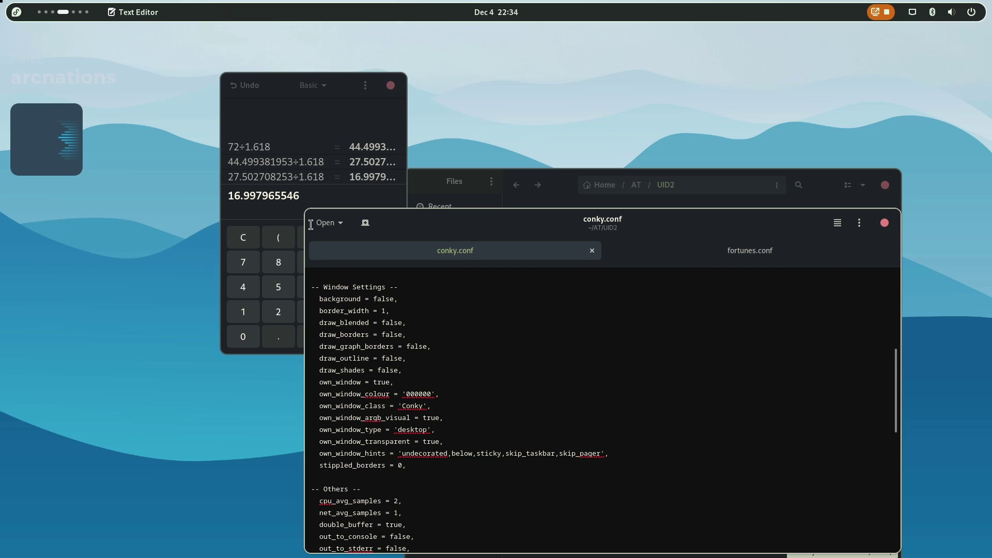
- Switch to Inkscape and select the fill colour code 2c4158 of the Arcnations heading for copying
scroll(401, 408, down, 2)
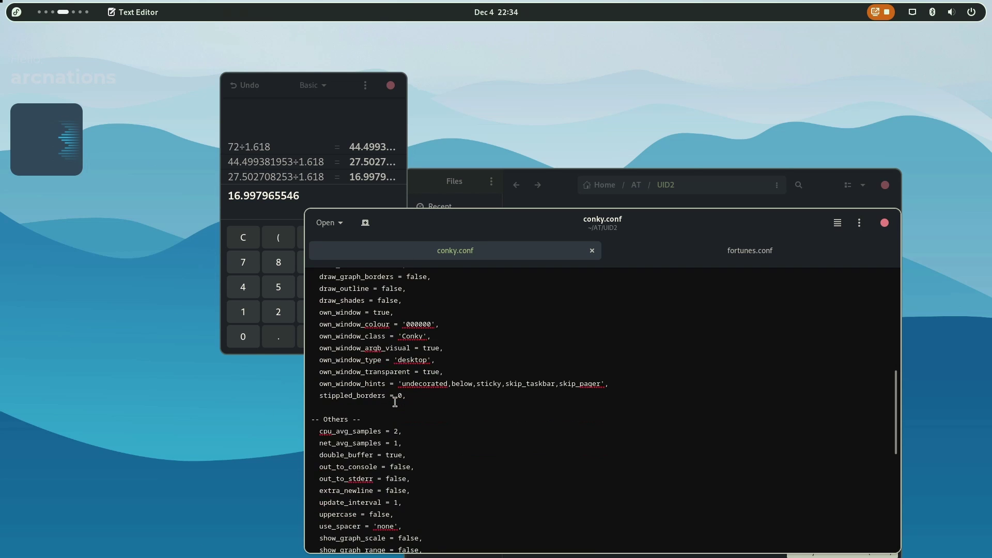
scroll(395, 406, up, 5)
scroll(46, 18, up, 1)
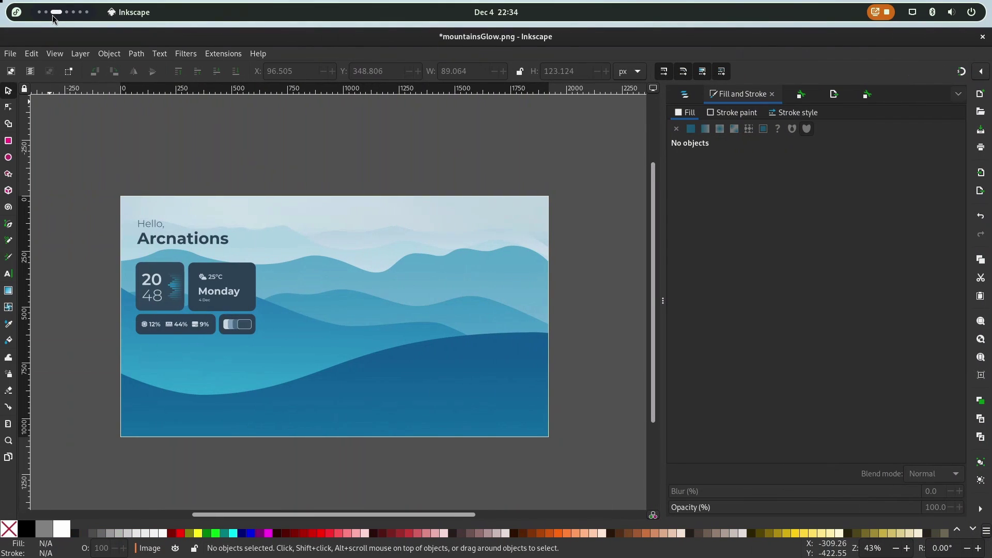
click(203, 239)
double_click(201, 236)
key(ctrl+a)
drag(948, 452, 918, 457)
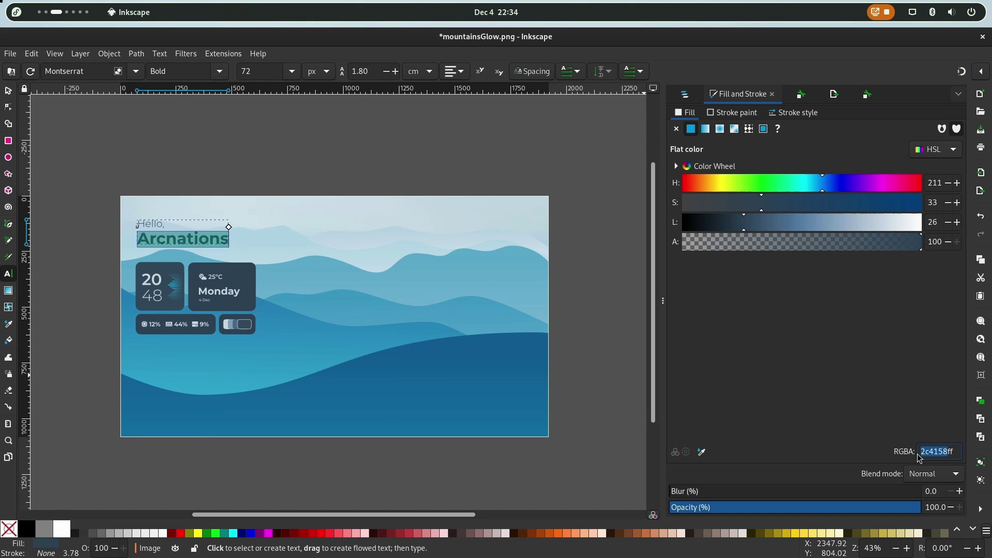
- Set color1 to the copied value 2c4158 in the Color Settings and save conky.conf
scroll(67, 10, down, 1)
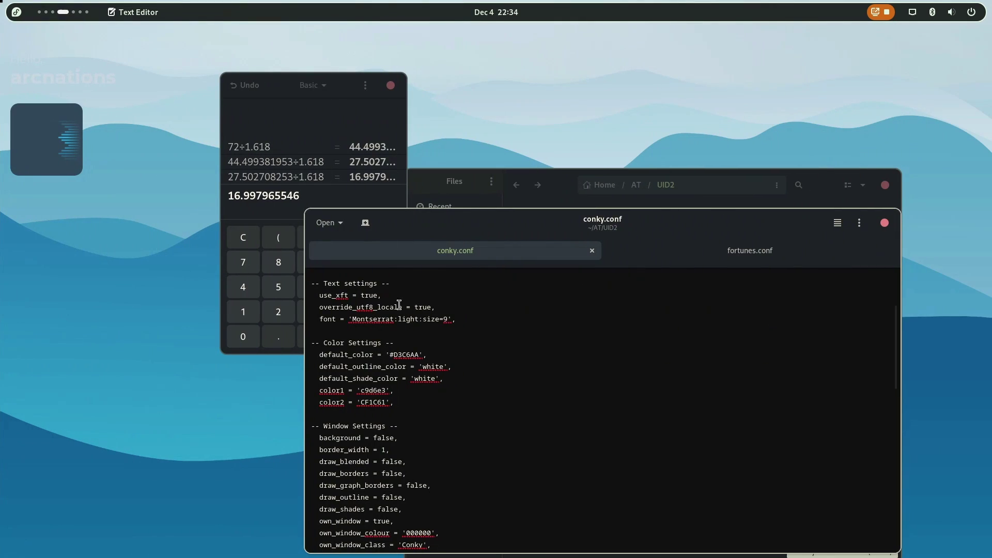
double_click(373, 390)
key(ctrl+v)
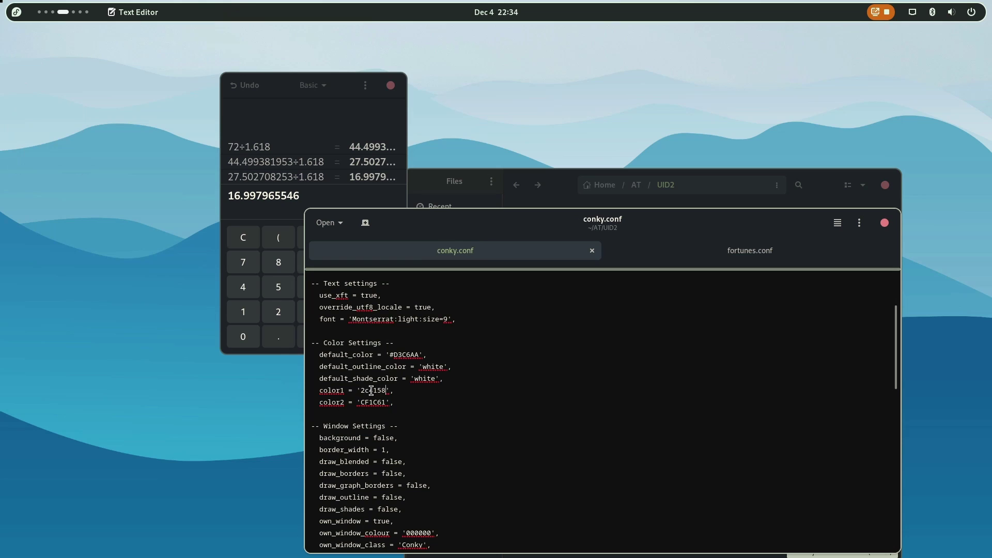
key(ctrl+s)
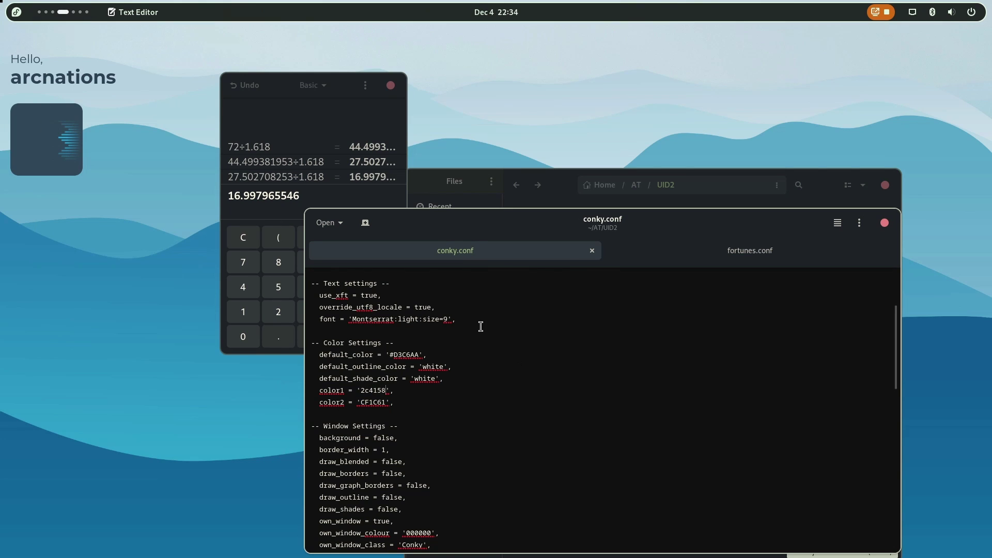
- Duplicate the box1.png image tag on the same line, point the copy to box2.png, and save conky.conf
scroll(480, 326, down, 15)
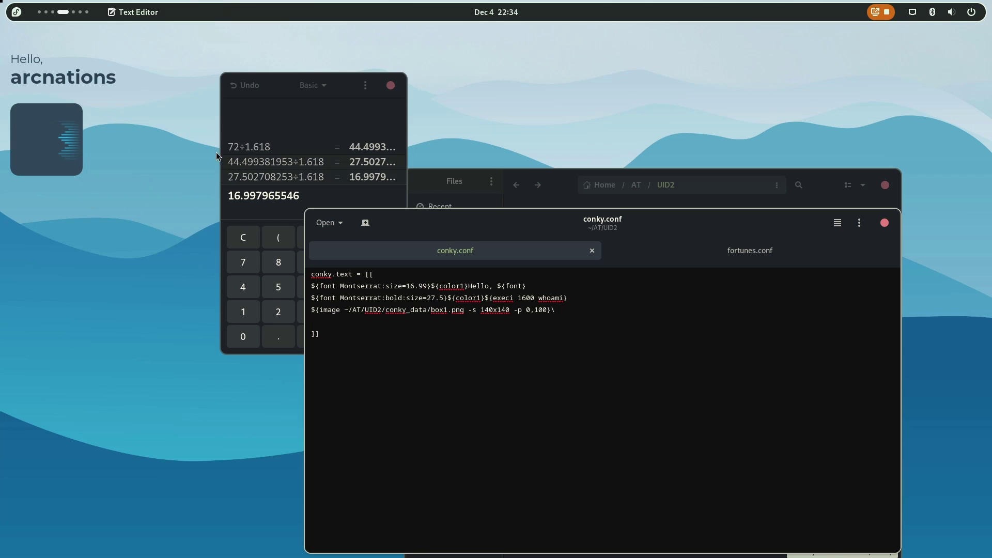
drag(589, 313, 257, 309)
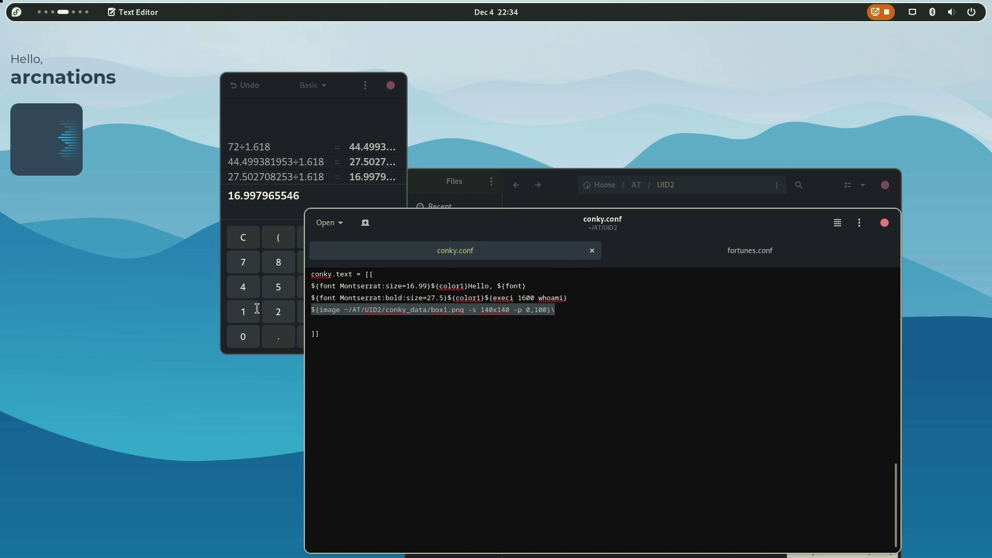
key(ctrl+c)
click(563, 313)
key(ctrl+v)
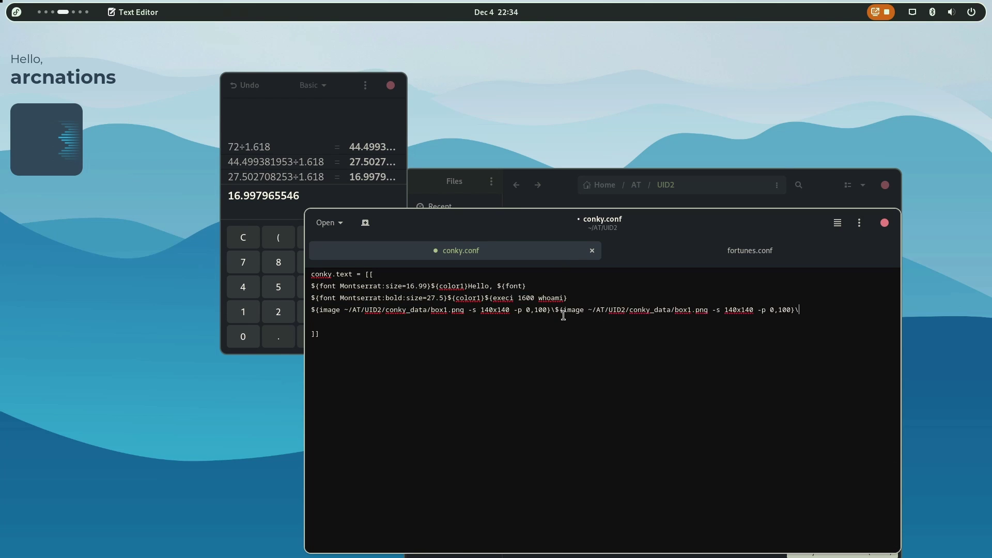
key(BackSpace)
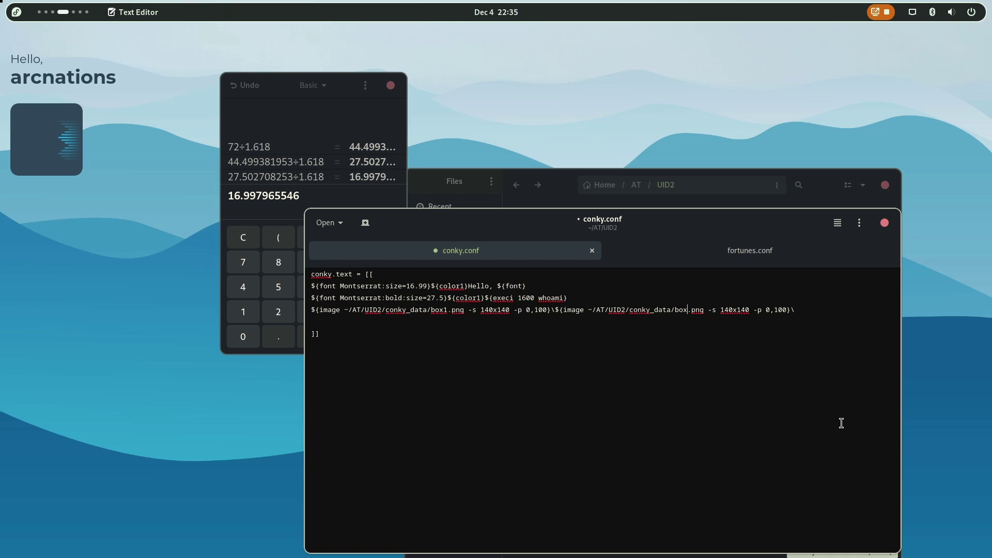
text(2)
key(ctrl+s)
- Replace the backslash between the box1.png and box2.png image tags with a space and save conky.conf
click(555, 310)
key(BackSpace)
key(ctrl+s)
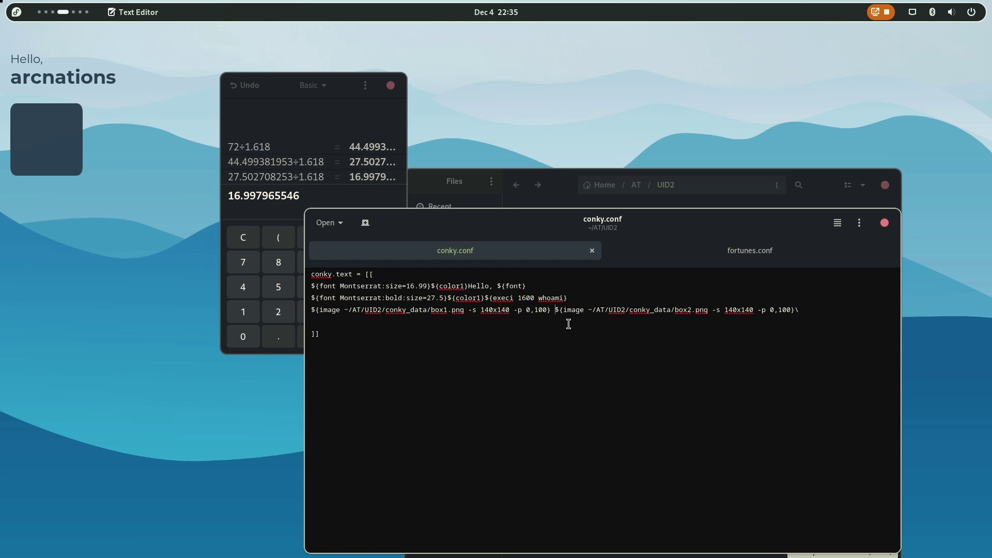
- Try horizontal positions 100 and 200 for the box2.png image, saving conky.conf after each change
click(775, 310)
text(100)
key(BackSpace)
key(ctrl+s)
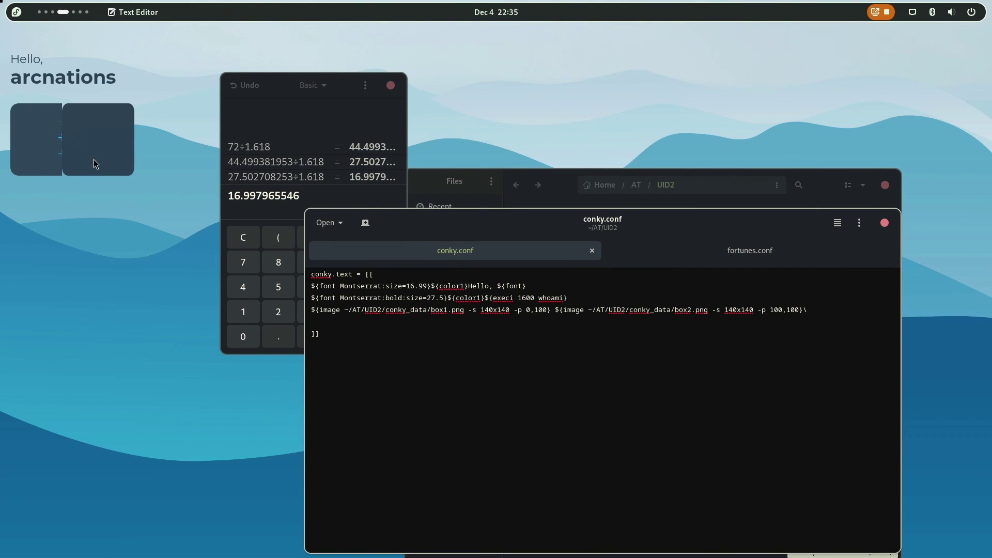
double_click(773, 308)
text(200)
key(ctrl+s)
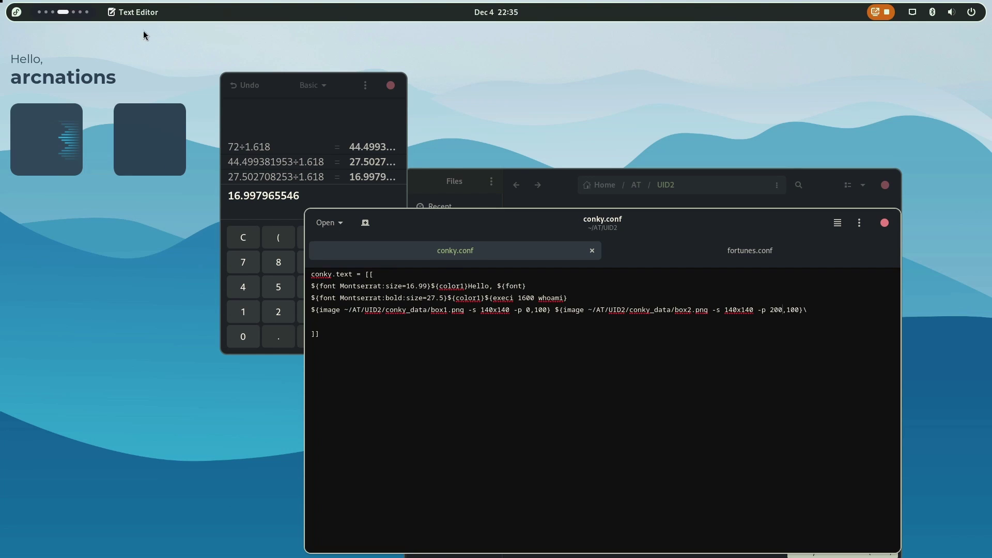
- Set the box2.png image's position to 160,100 and save conky.conf
double_click(778, 309)
text(1)
text(60)
key(ctrl+s)
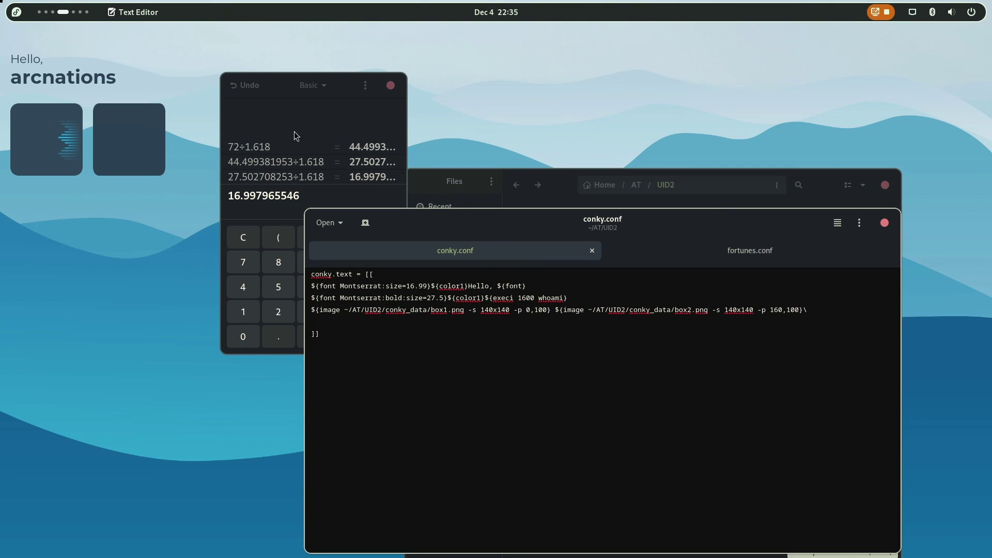
- Switch to Inkscape, select the rectangle of the weather and date card, and check its width and height in the object attributes
click(60, 11)
drag(712, 313, 751, 311)
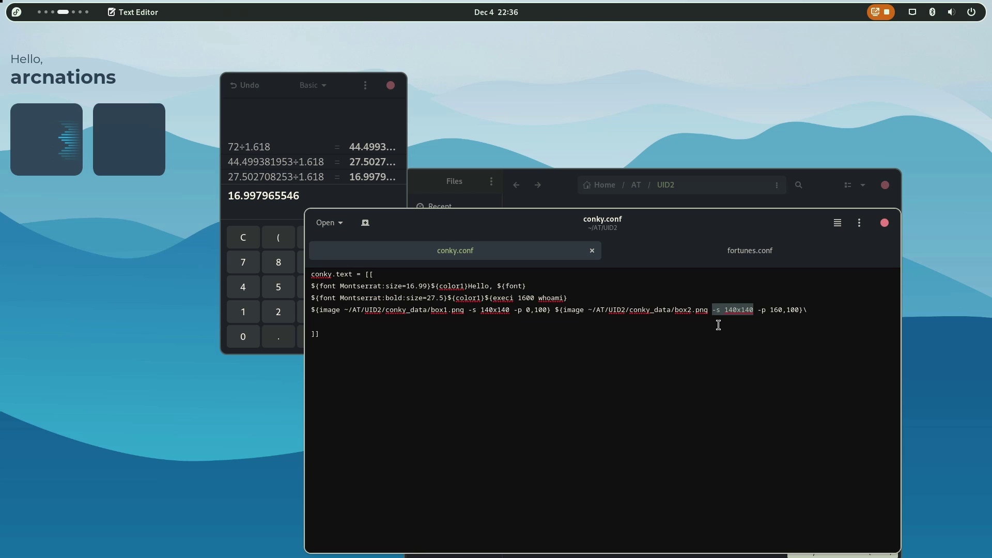
scroll(69, 13, up, 1)
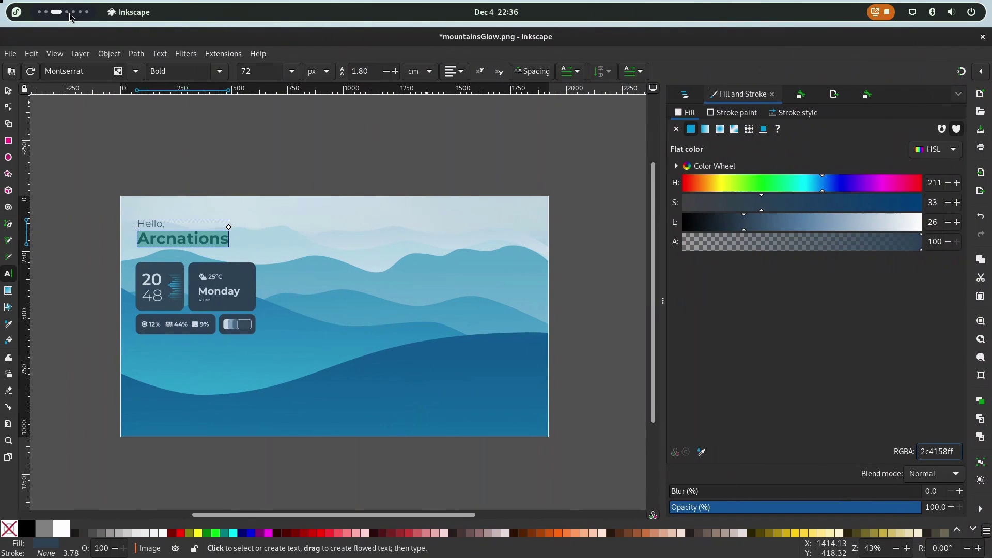
key(super+Page_Down)
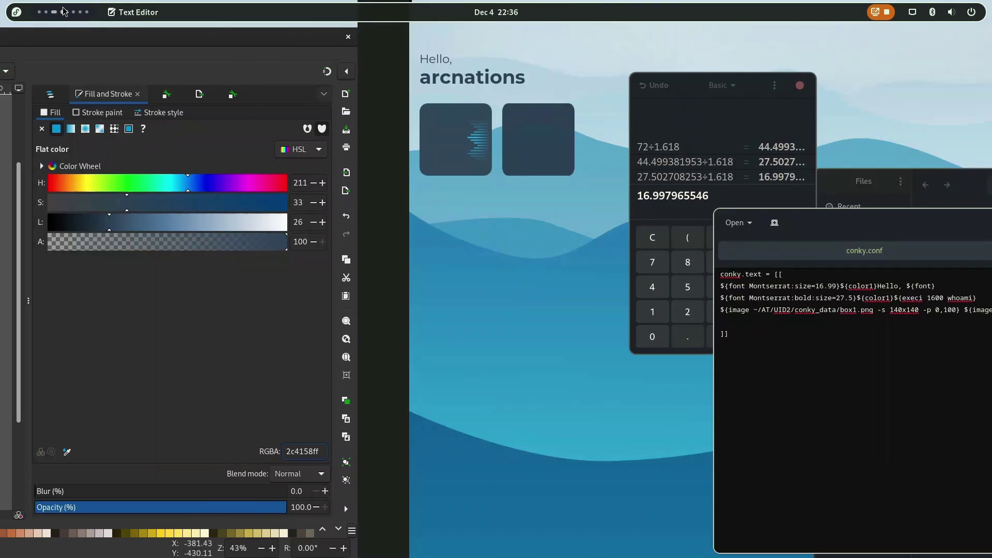
key(super+Page_Up)
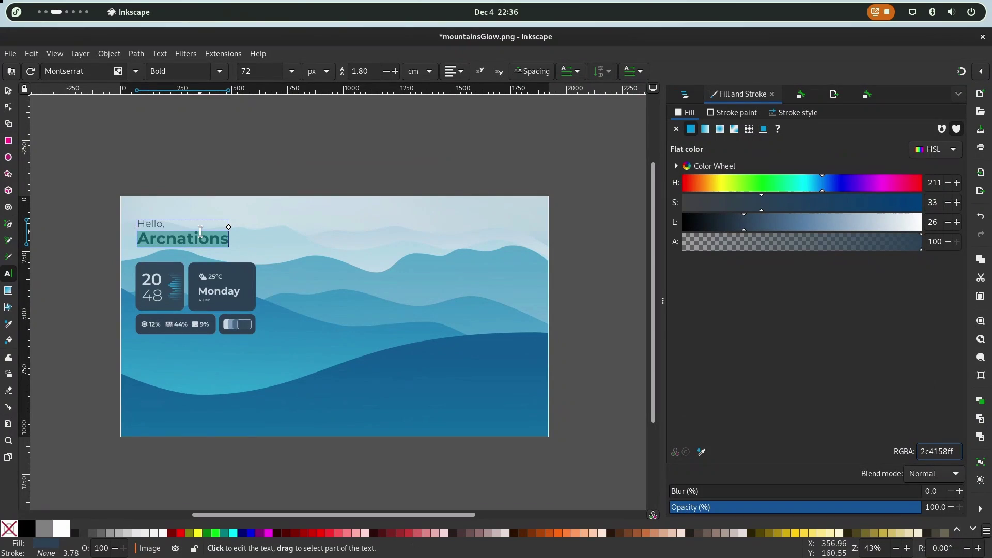
key(F1)
click(235, 277)
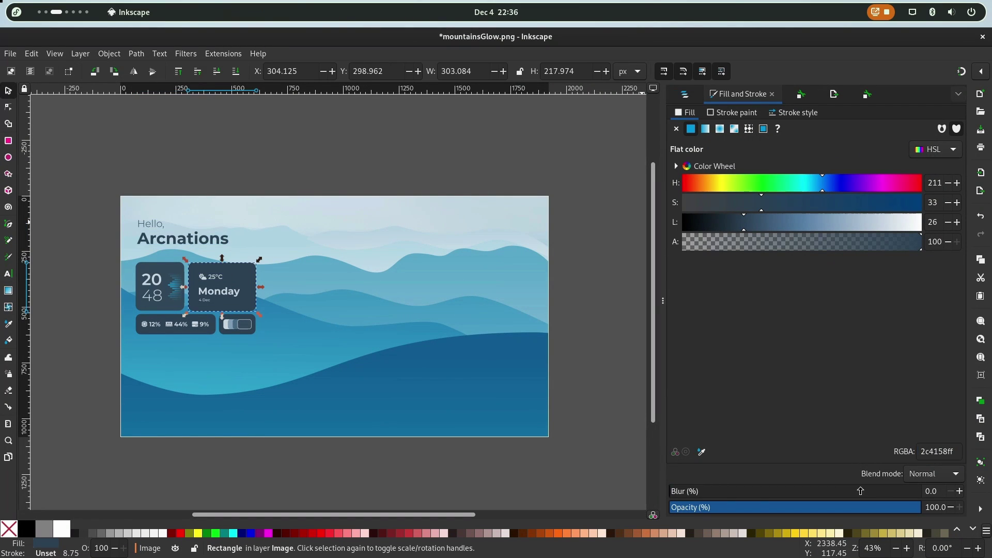
click(867, 96)
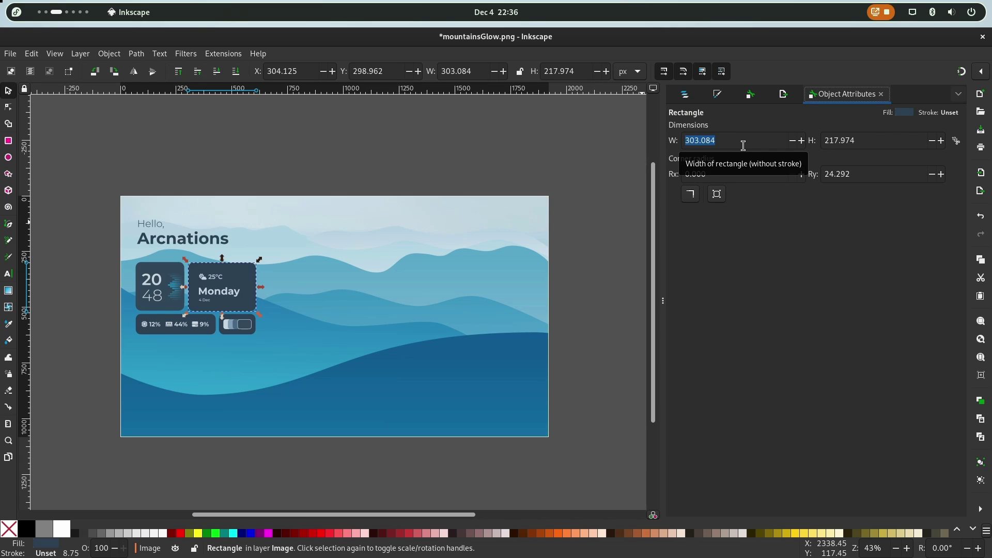
click(75, 12)
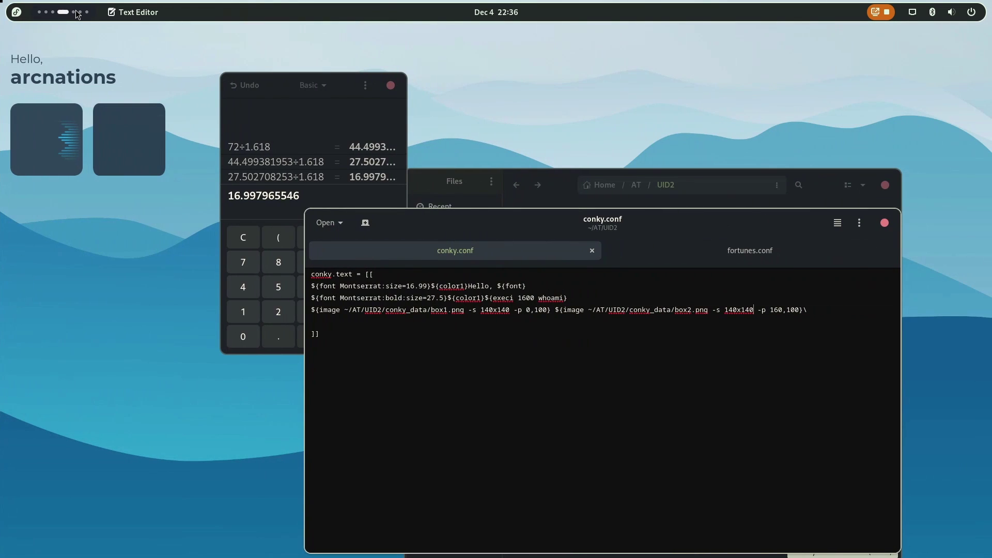
double_click(748, 310)
click(745, 310)
drag(744, 310, 761, 316)
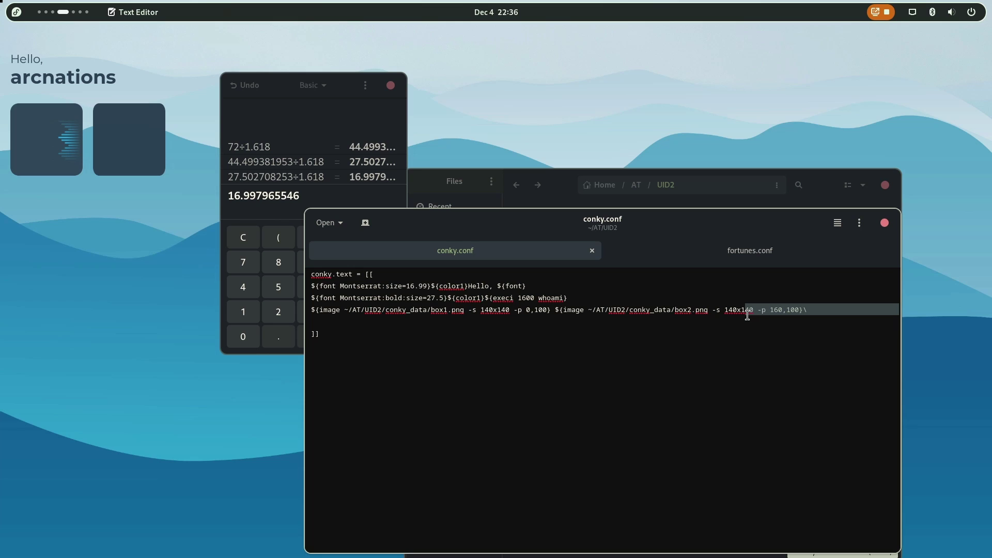
click(748, 314)
- Switch to Calculator and compute 303.084÷217.974×140 from the weather card's width and height to get its scaled width
drag(332, 91, 370, 103)
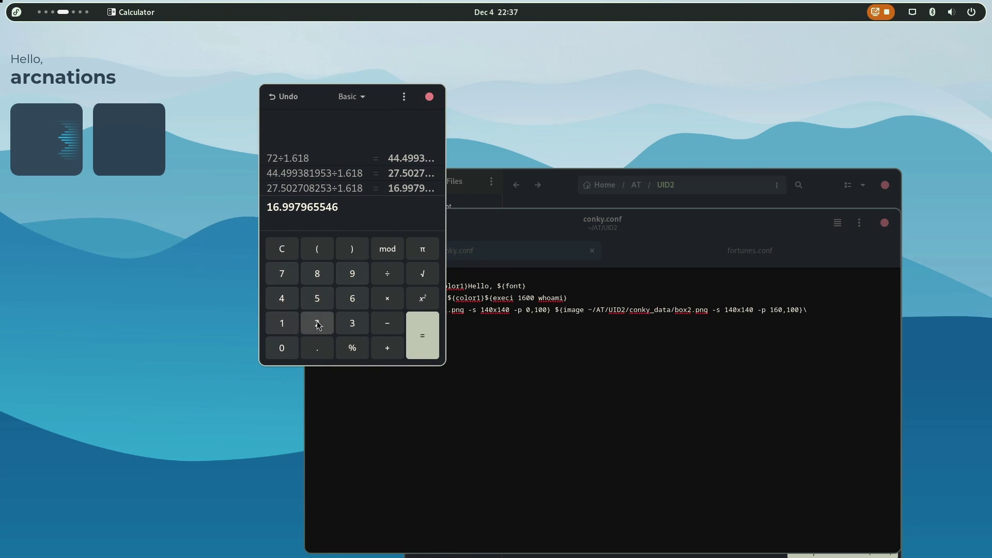
click(75, 19)
scroll(595, 295, up, 1)
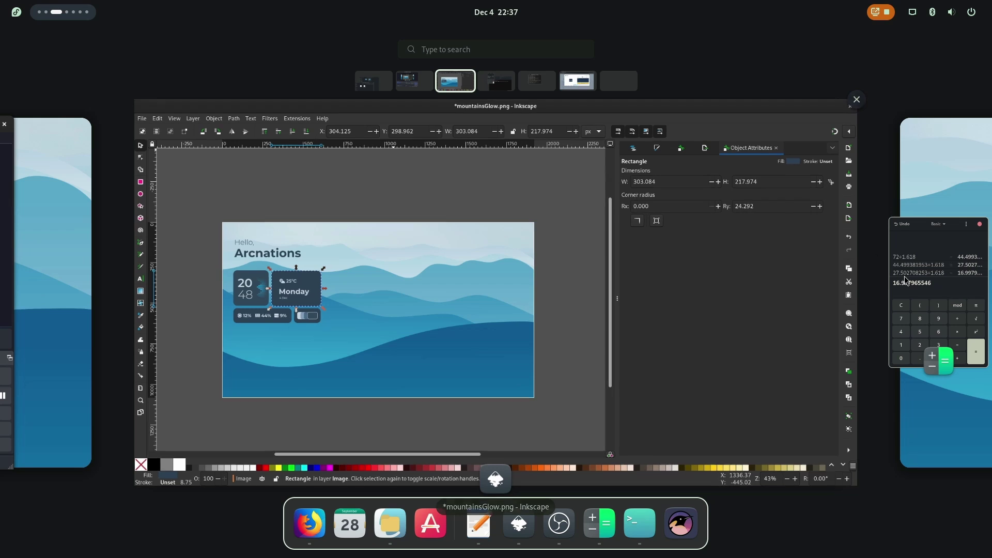
click(65, 11)
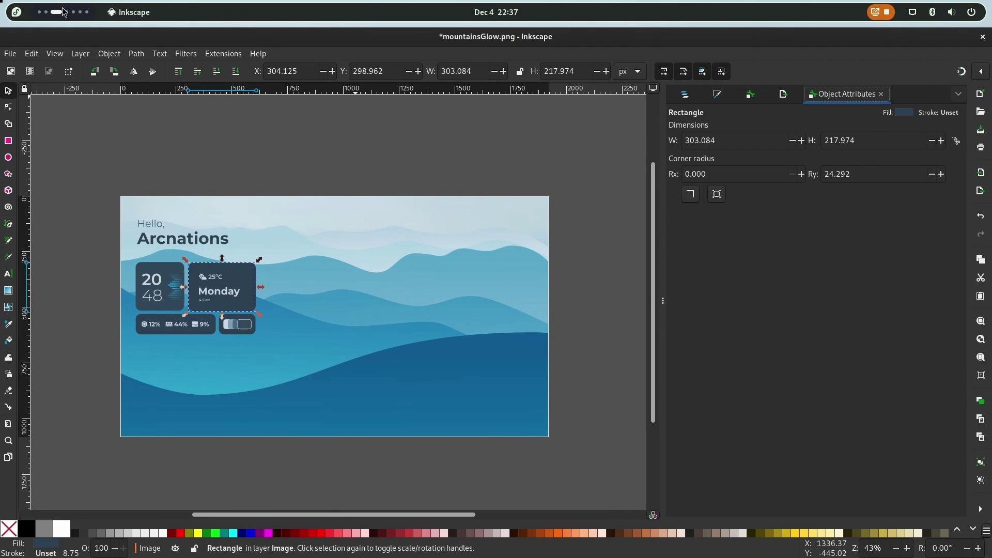
key(alt+Tab)
click(289, 351)
click(318, 273)
click(293, 303)
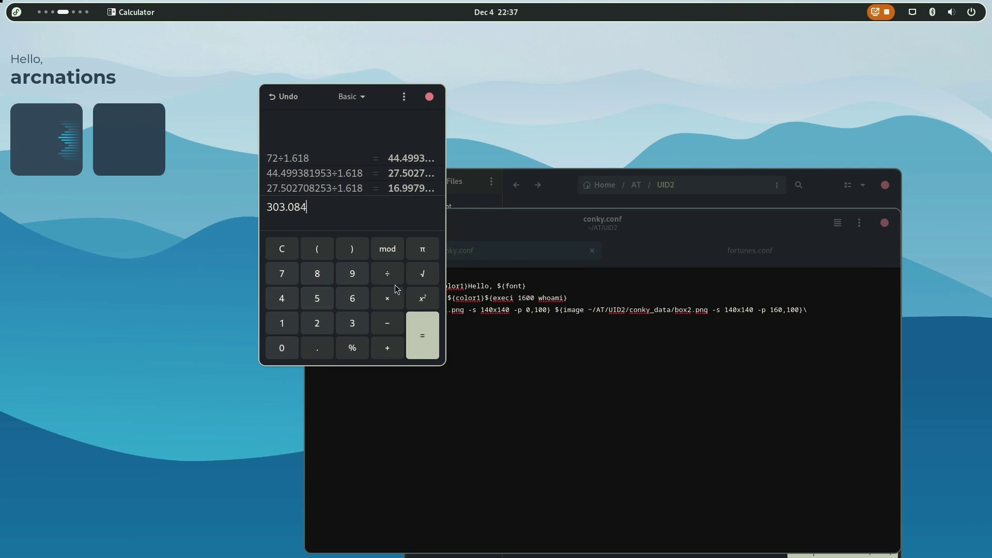
click(55, 13)
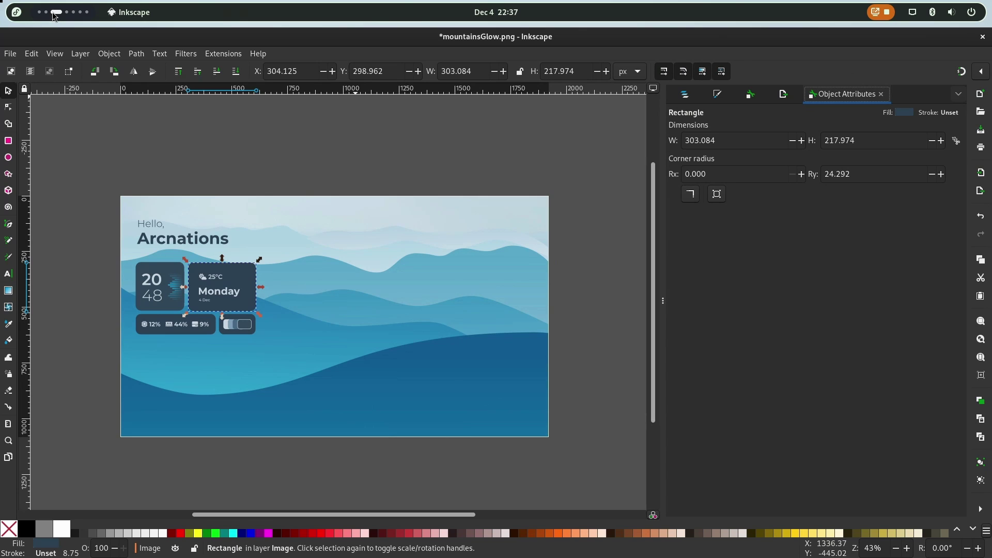
click(55, 14)
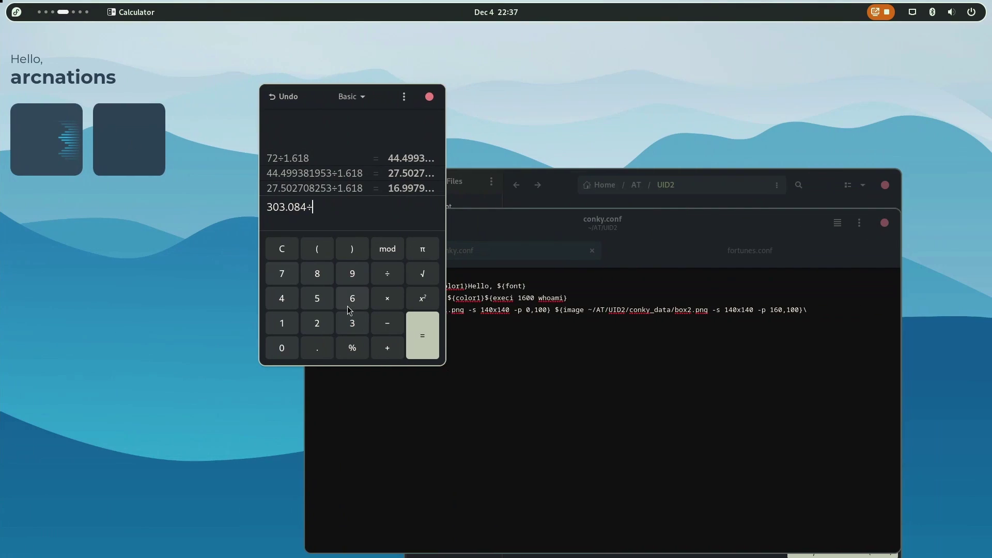
text(/217.974)
text(140)
key(Return)
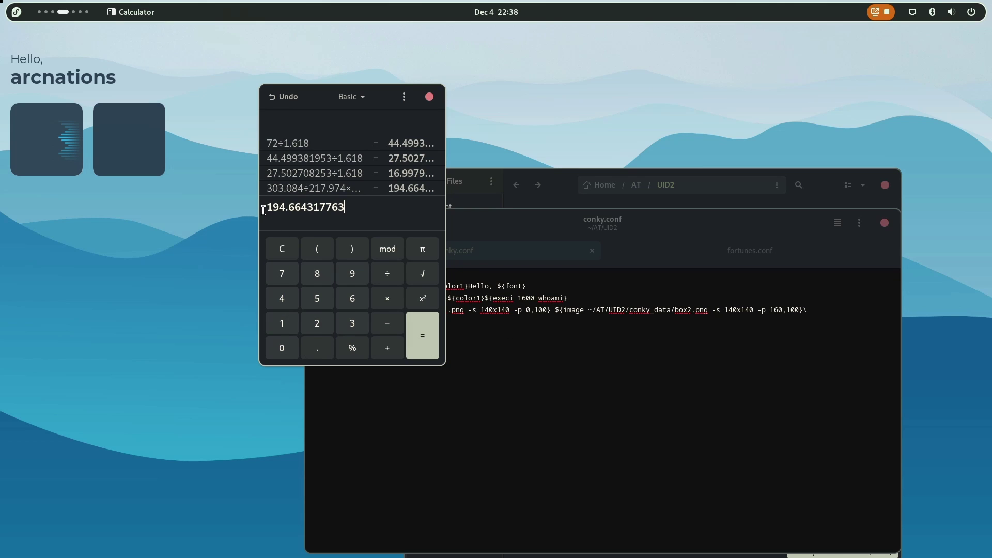
- Try the copied calculator result 194.664317763 as the box2.png image's width in conky.conf and save
drag(264, 211, 352, 204)
key(ctrl+c)
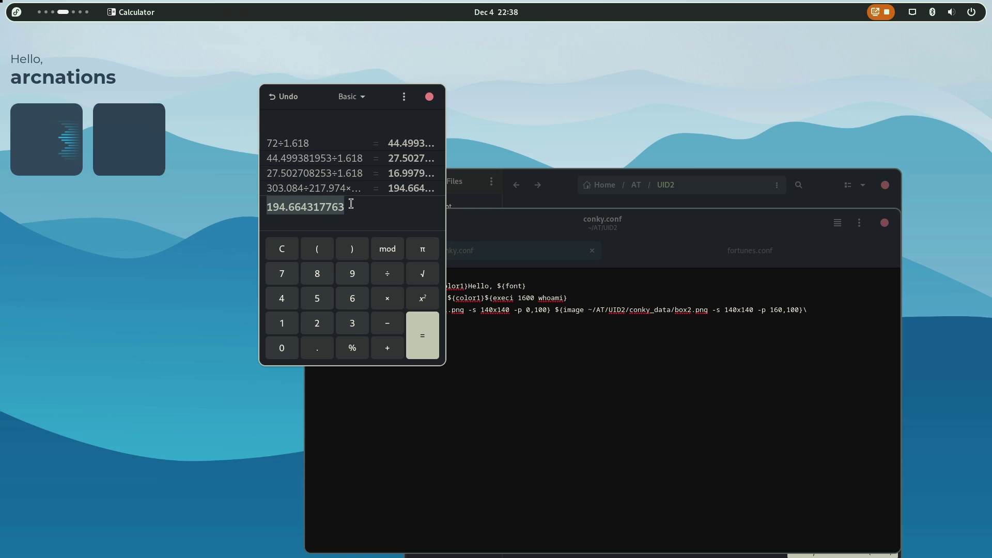
click(662, 336)
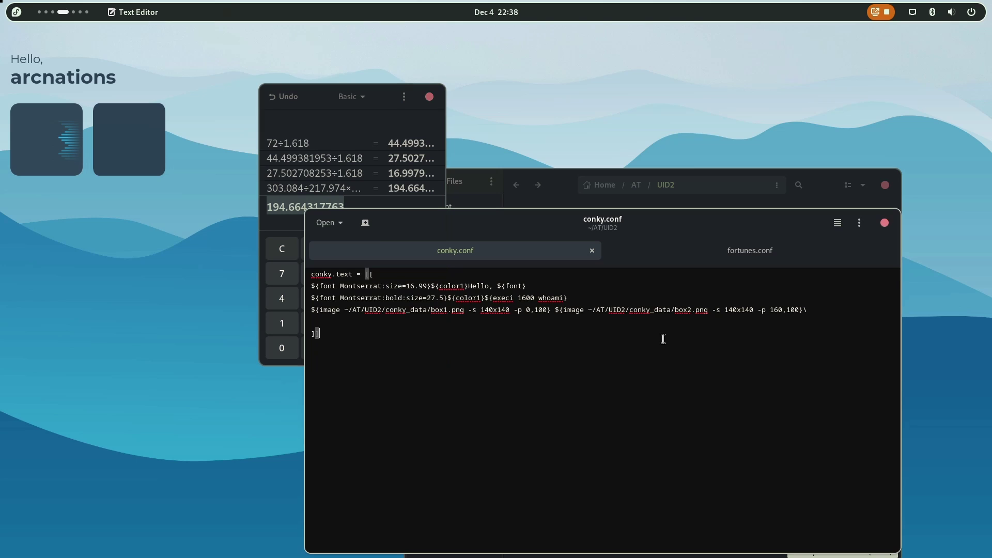
mouse_move(738, 312)
mouse_down()
mouse_move(724, 312)
mouse_move(807, 312)
mouse_move(726, 311)
mouse_up()
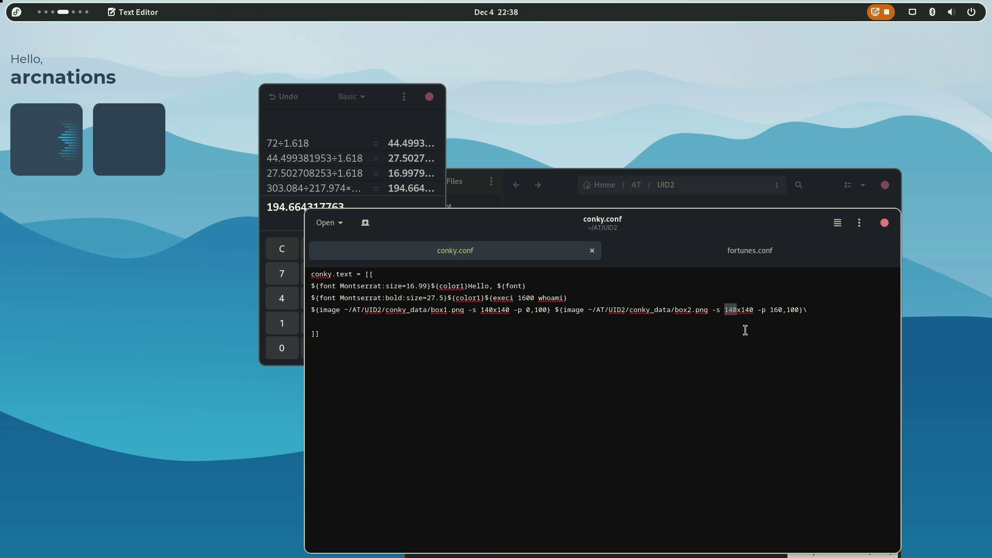
key(ctrl+v)
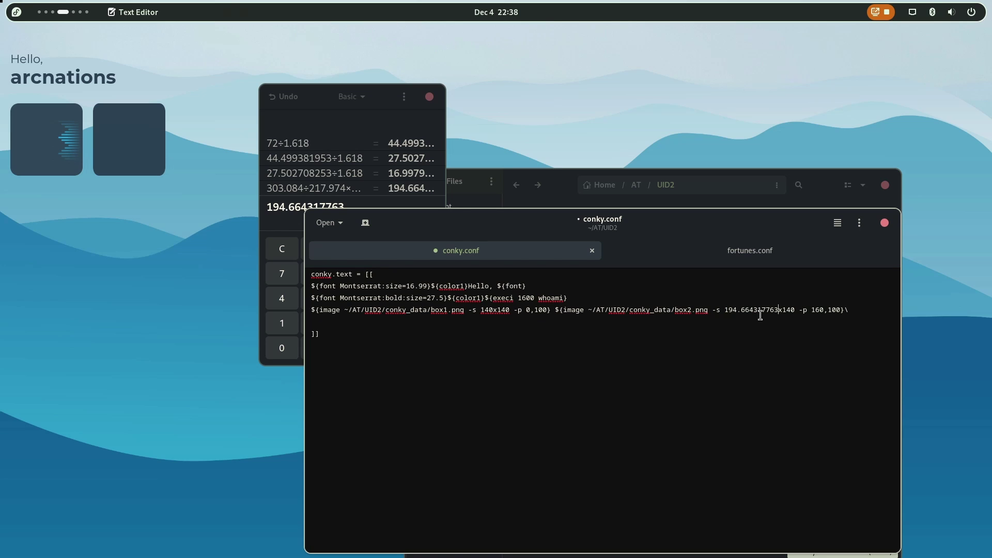
key(ctrl+s)
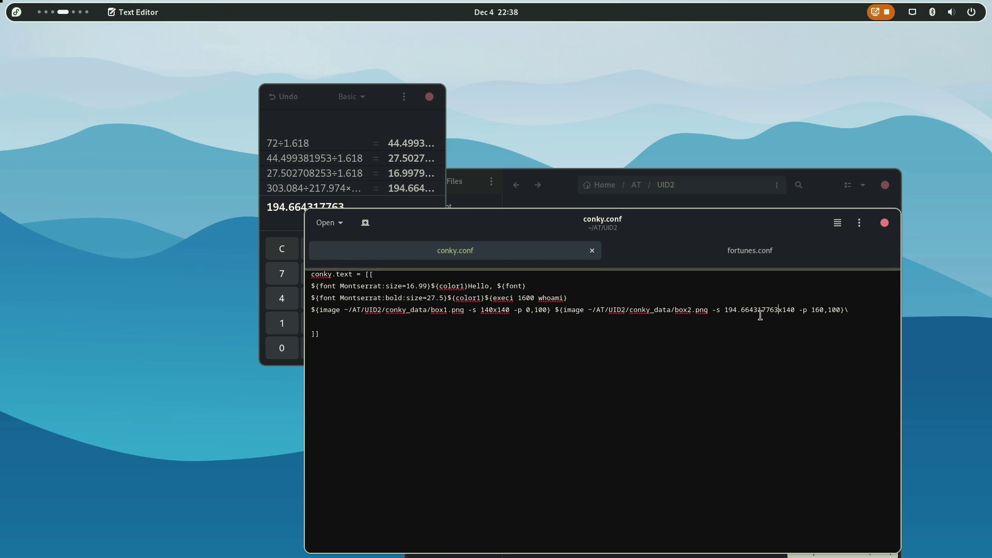
scroll(76, 15, down, 1)
scroll(77, 16, up, 1)
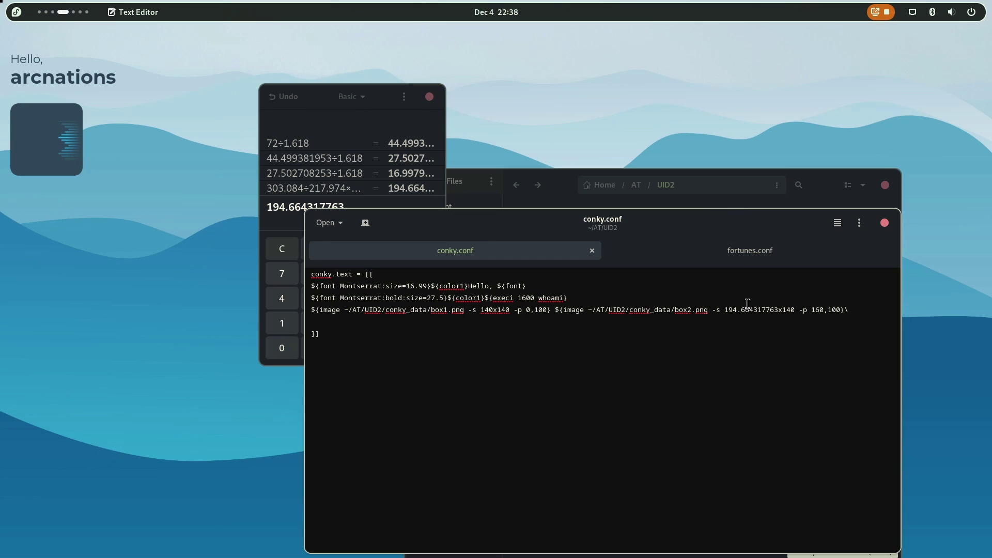
- Round the box2.png image's width to 195, making its size 195x140, and save conky.conf
drag(753, 313, 779, 314)
key(BackSpace)
key(ctrl+s)
key(BackSpace)
key(BackSpace)
key(BackSpace)
key(BackSpace)
key(BackSpace)
text(5)
key(ctrl+s)
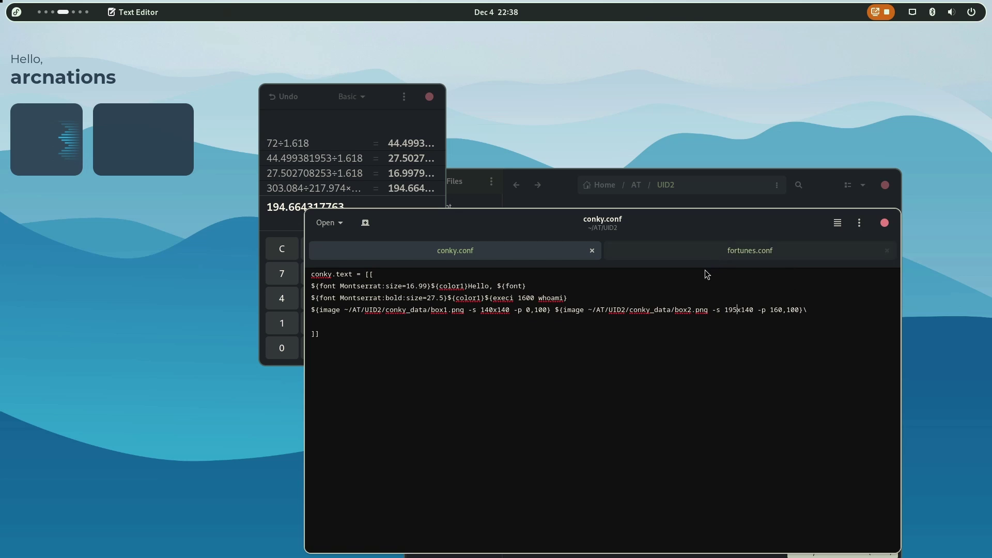
- Try horizontal position 150 for the box2.png image and save conky.conf
key(alt+Tab)
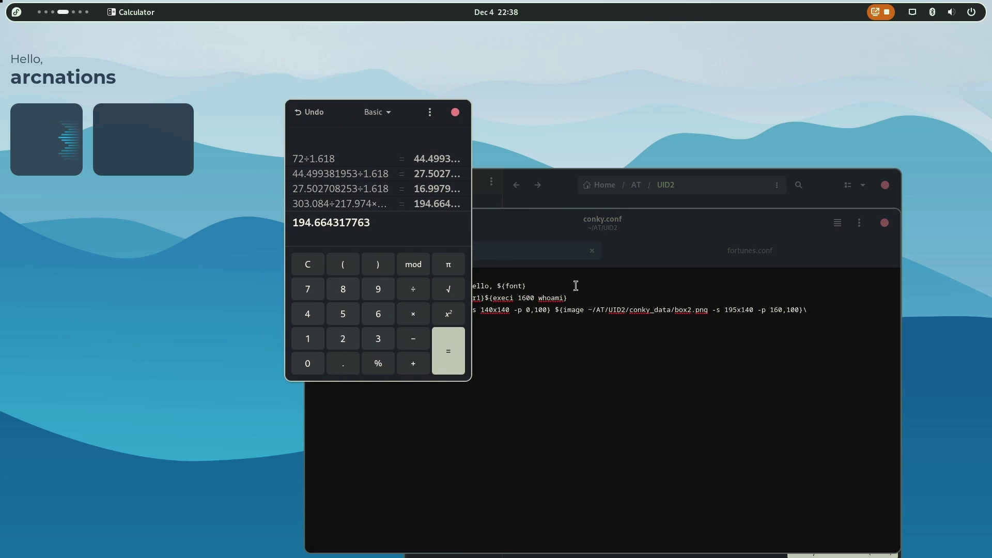
key(alt+Tab)
double_click(774, 311)
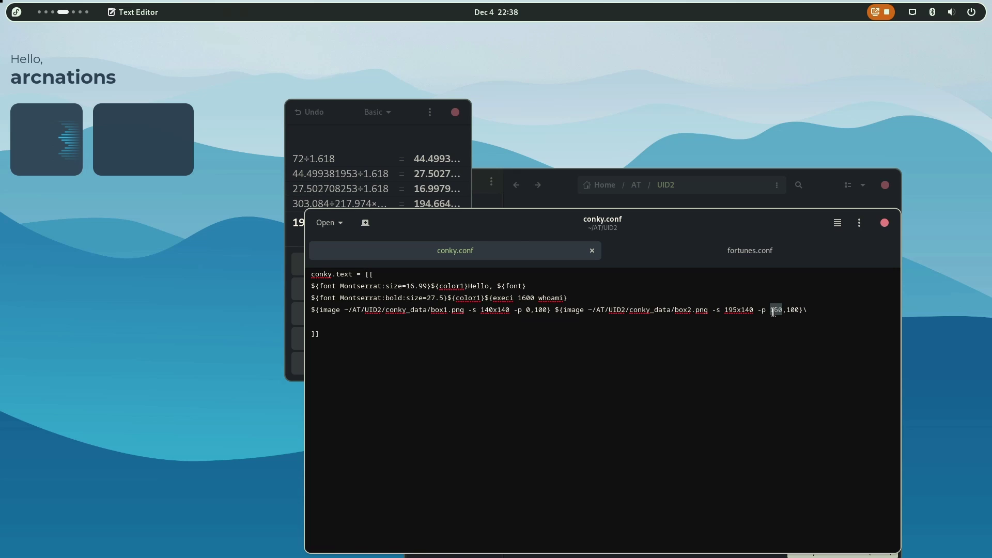
text(150)
key(ctrl+s)
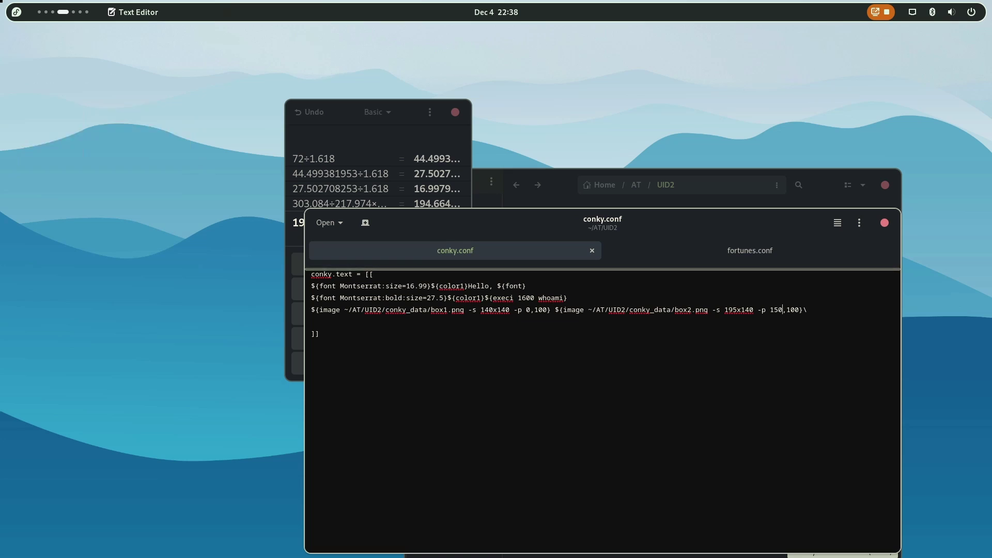
- Set the box2.png image's position to 157,100 and save conky.conf
key(BackSpace)
text(7)
key(ctrl+s)
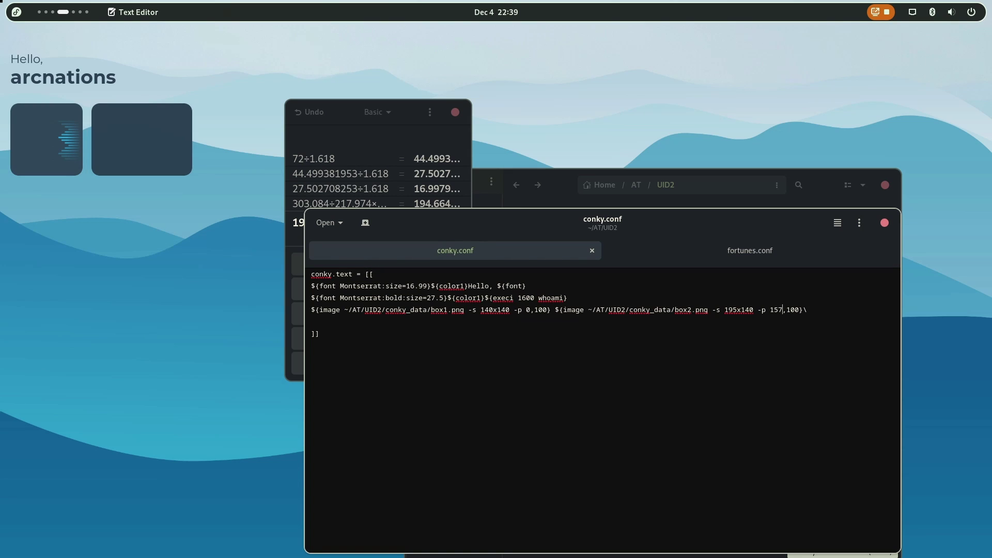
- Switch to Inkscape and select the system stats card's rectangle below the clock to check its width and height
scroll(64, 12, up, 1)
scroll(82, 12, up, 1)
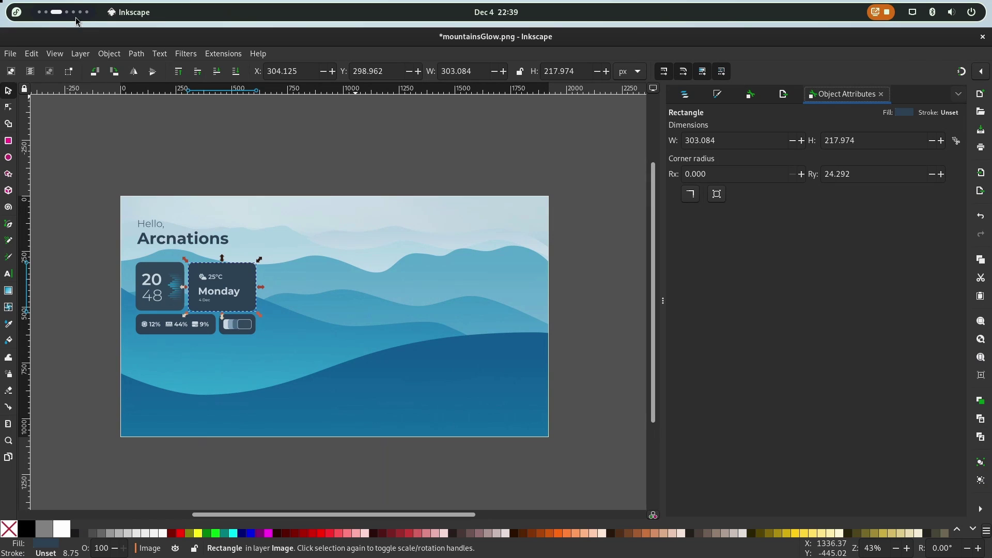
click(171, 319)
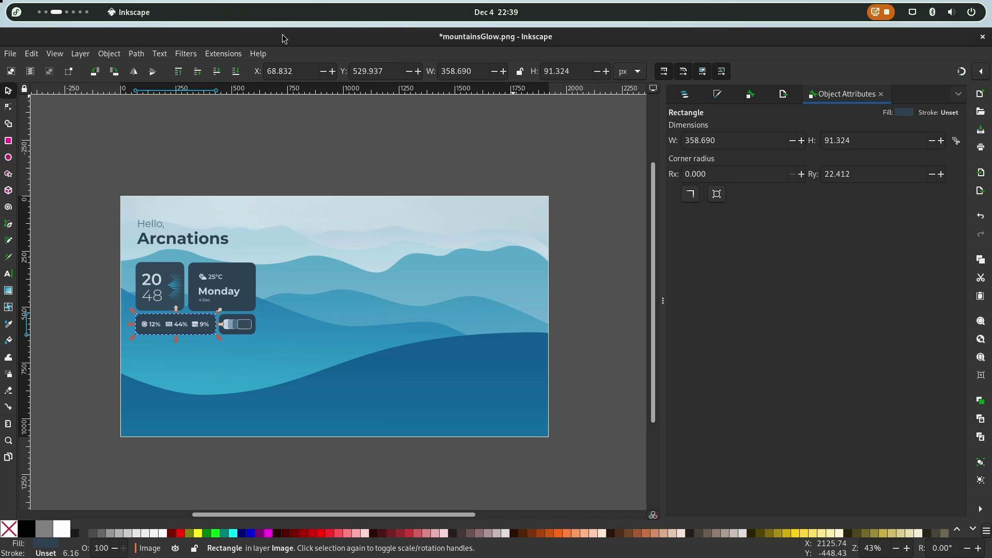
- Switch to Calculator and compute the stats card's scaled width as 358.690÷91.324×60
scroll(62, 16, down, 1)
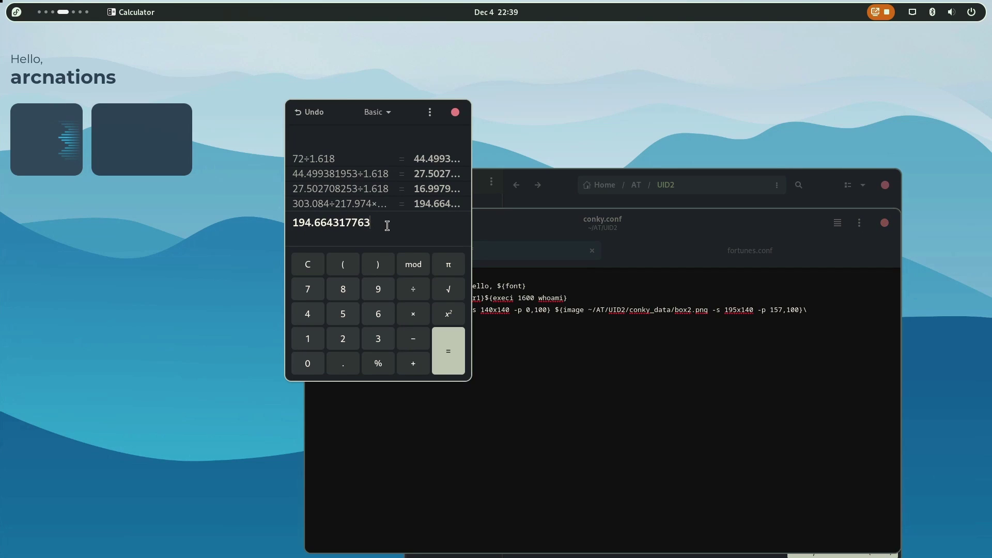
drag(387, 225, 185, 222)
text(358.690÷)
click(59, 17)
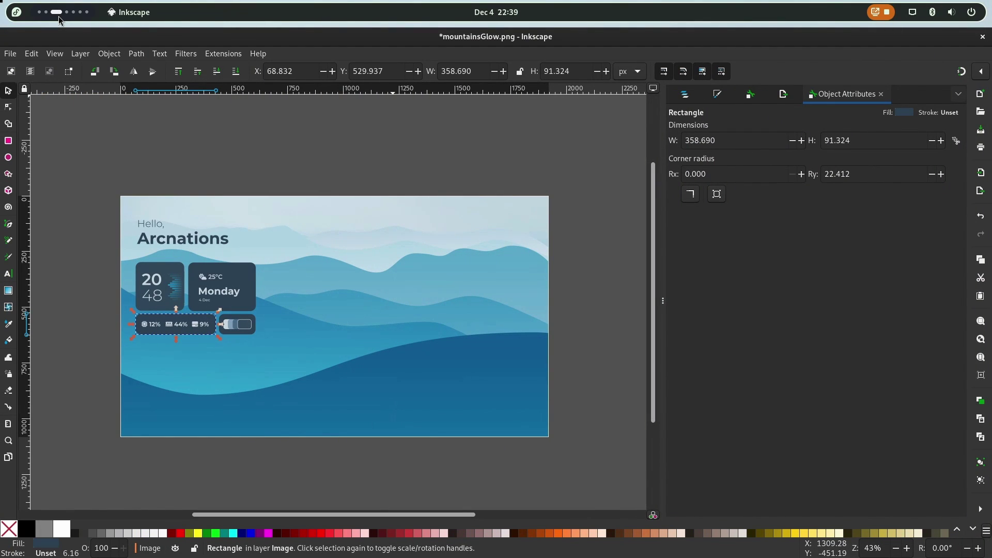
scroll(58, 17, down, 1)
text(÷91.324)
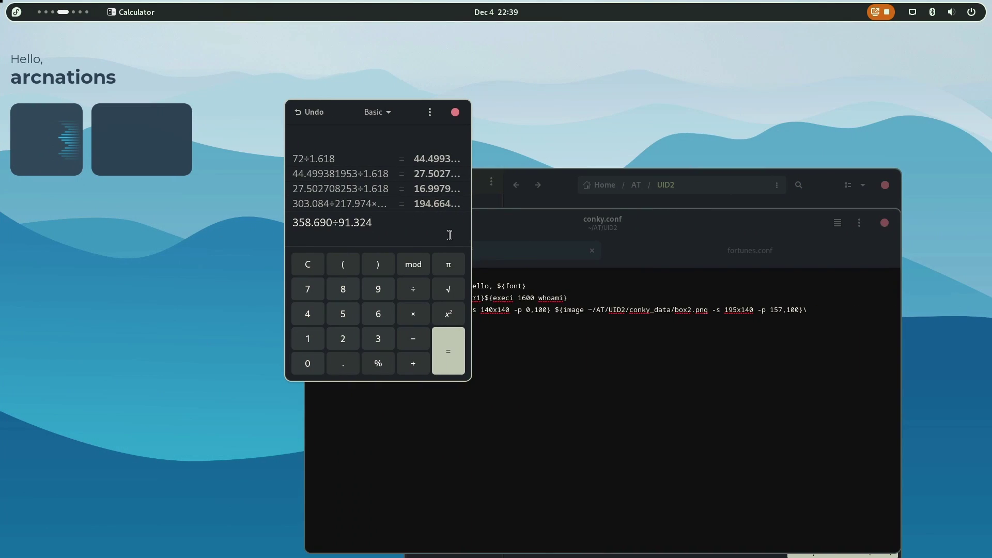
text(×)
scroll(61, 14, up, 1)
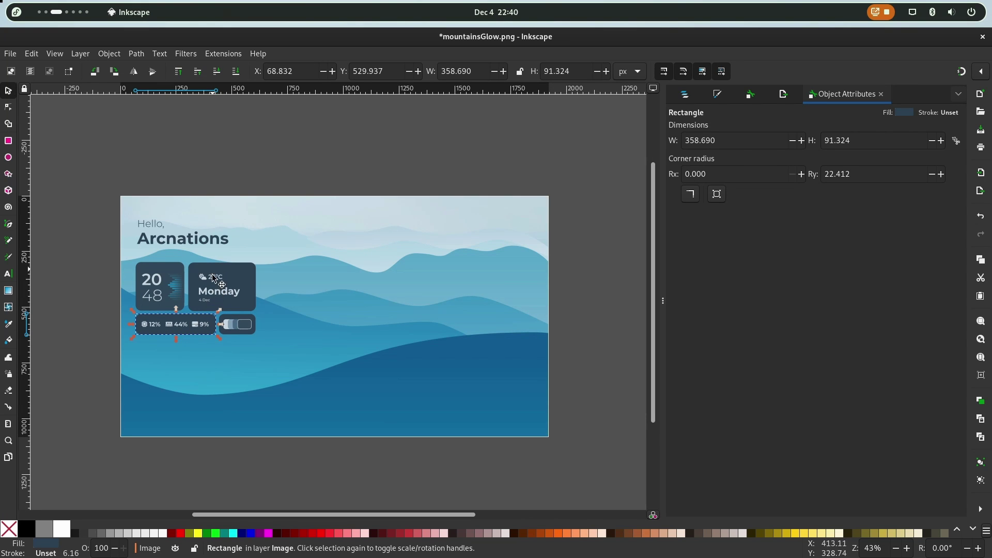
key(super+Page_Down)
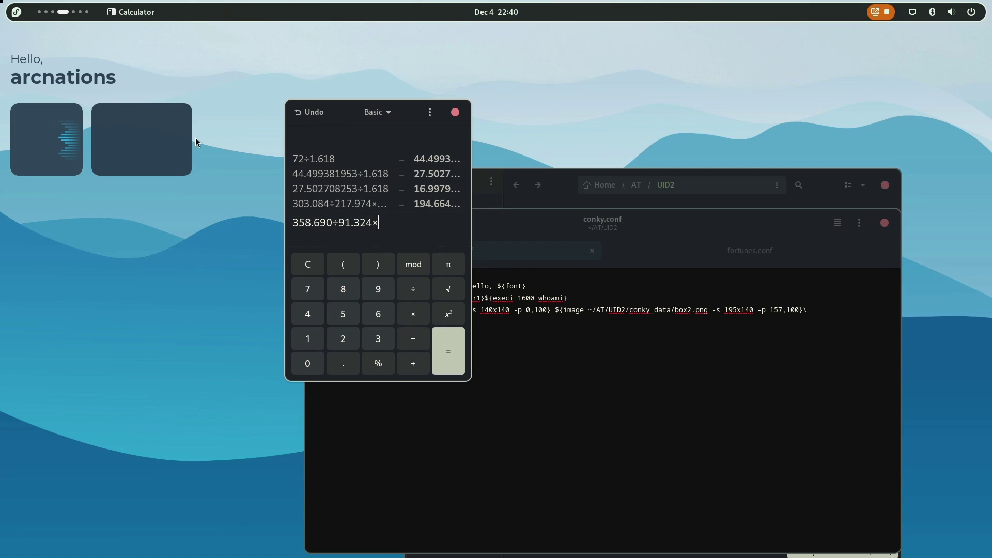
scroll(72, 13, up, 1)
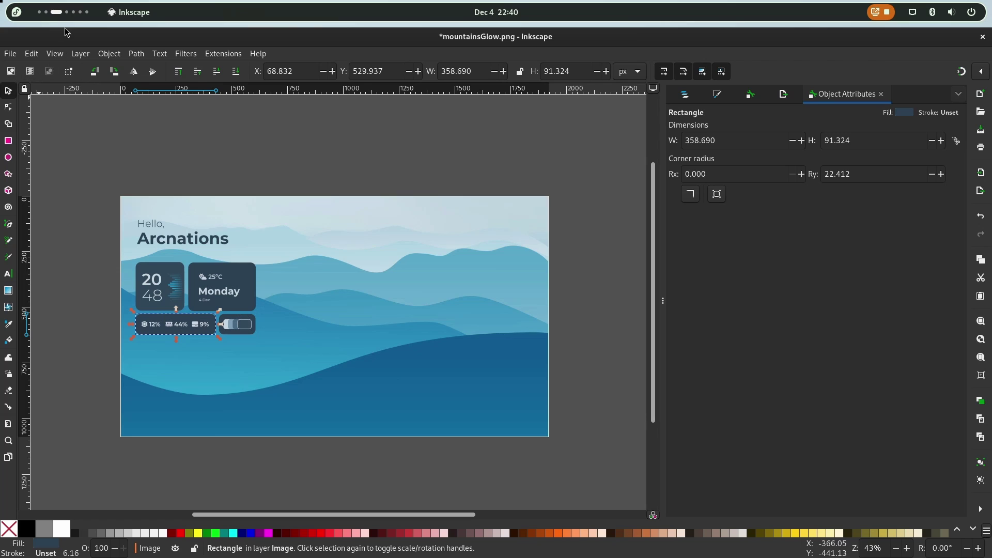
scroll(75, 12, down, 1)
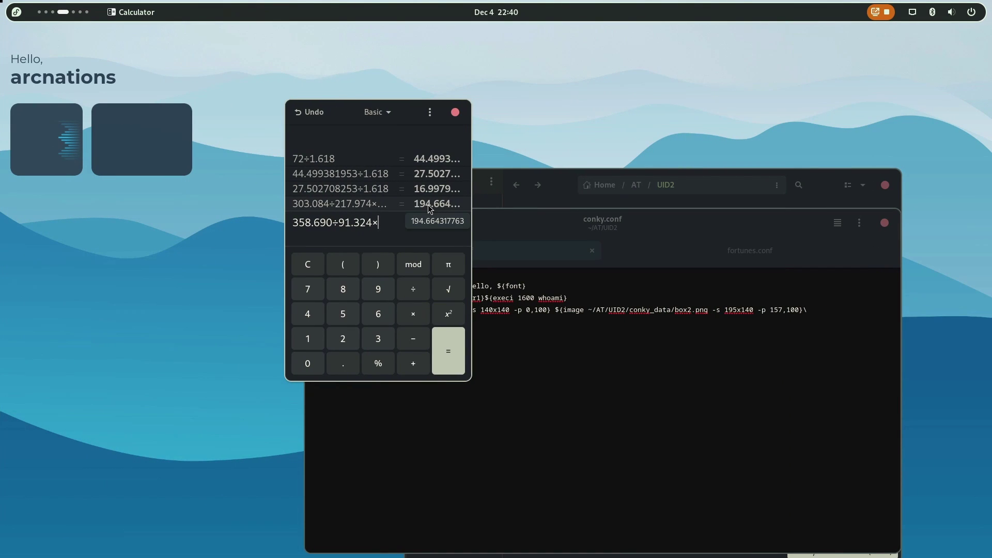
text(60)
key(Return)
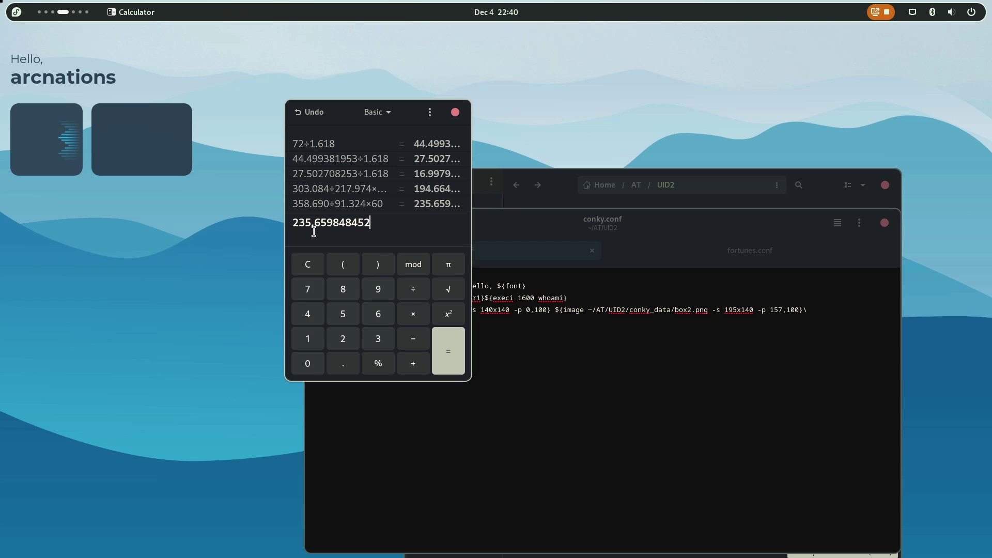
- Duplicate the box2.png image entry onto a new line in conky.conf and change the copy's file name to box3.png
drag(809, 310, 555, 310)
key(ctrl+c)
click(364, 321)
key(ctrl+v)
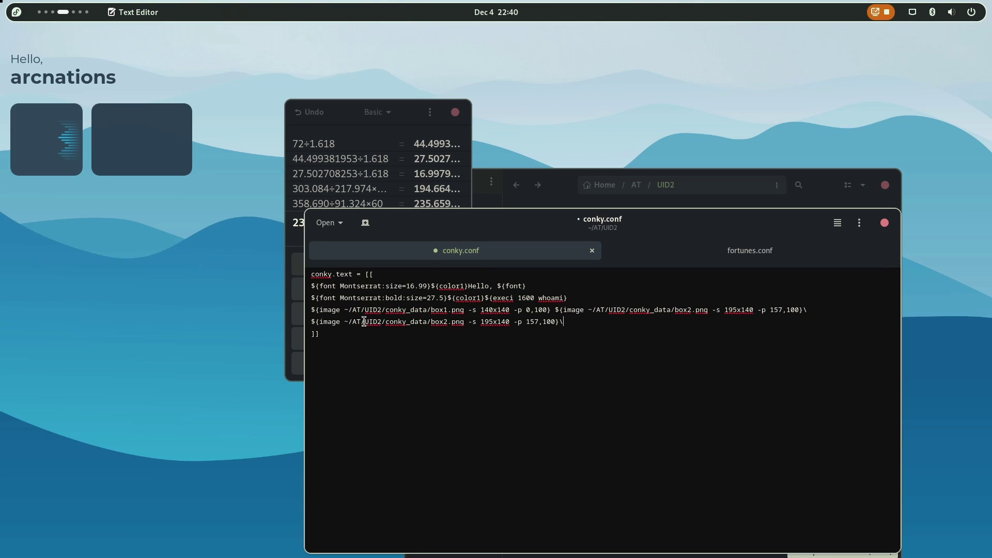
click(448, 322)
key(BackSpace)
text(3)
- Set the box3.png image's size to 236x60 and its horizontal position to 0, and save conky.conf
drag(517, 223, 494, 271)
drag(458, 370, 470, 371)
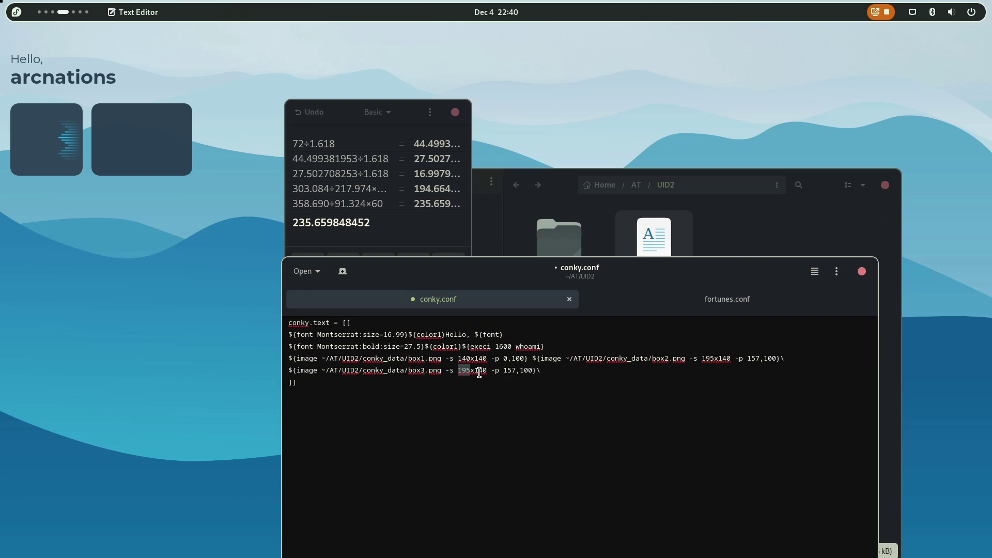
text(235)
key(BackSpace)
text(6)
drag(488, 371, 472, 370)
text(60)
drag(512, 371, 499, 371)
text(0)
key(ctrl+s)
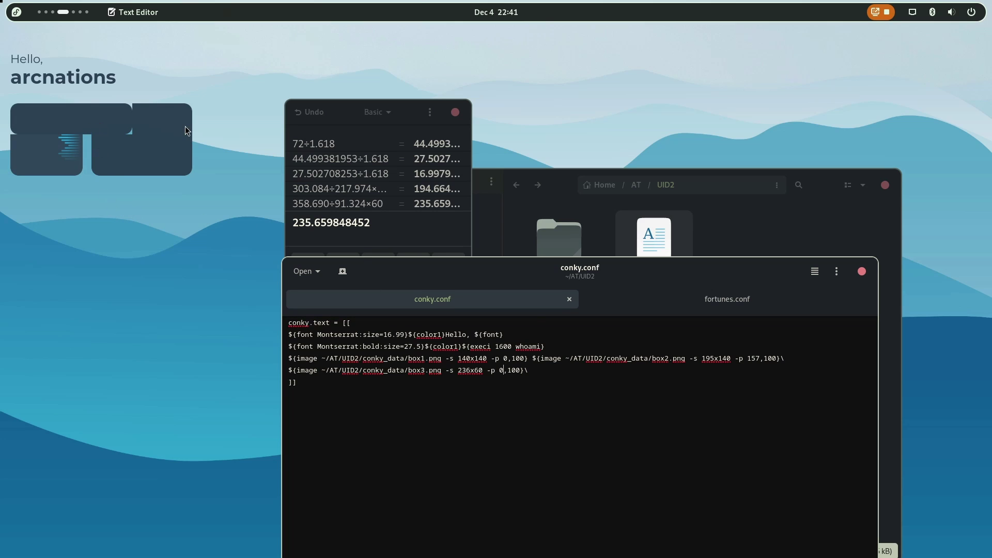
- Try vertical position 260 for the box3.png image and save conky.conf
double_click(512, 372)
text(20)
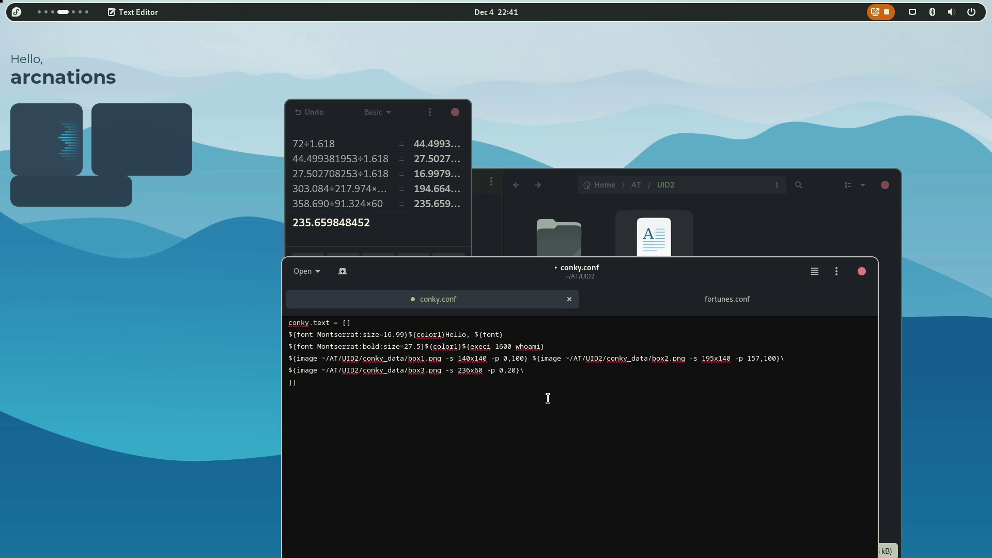
key(Left)
text(6)
key(ctrl+s)
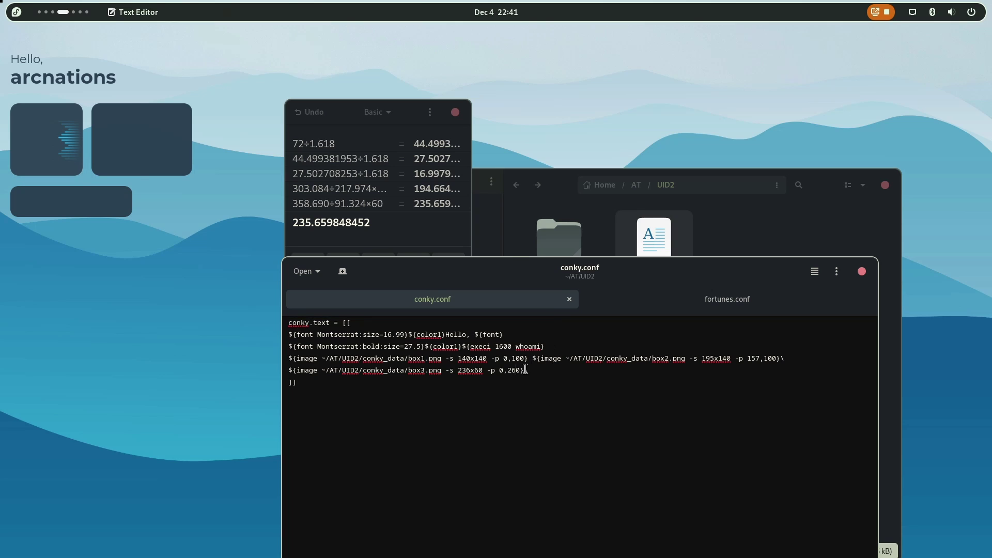
- Set the box3.png image's position to 0,257 and save conky.conf
key(BackSpace)
text(5)
key(Delete)
text(7)
key(ctrl+s)
scroll(50, 18, down, 1)
key(Up)
key(Return)
scroll(50, 18, up, 1)
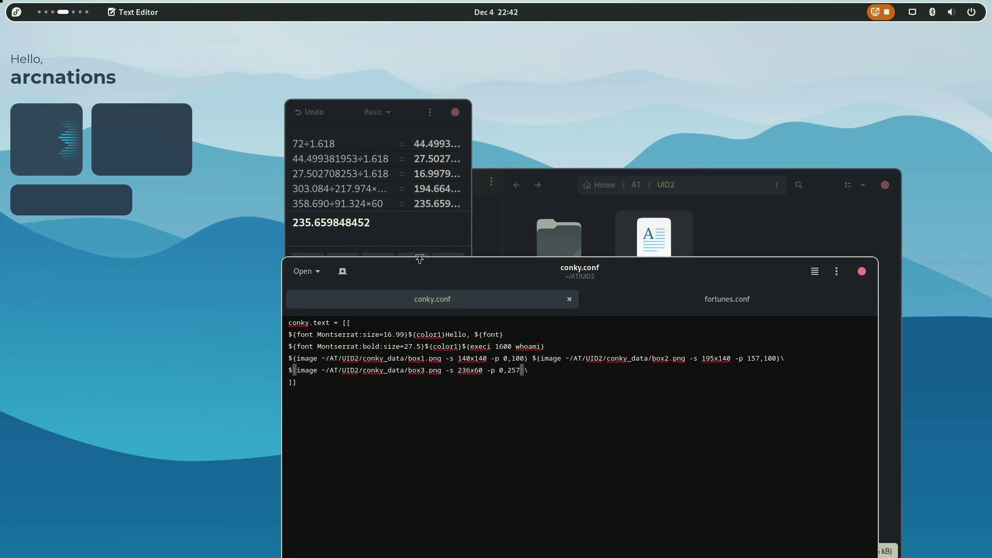
- Check the size of the small colour-swatch card's rectangle in Inkscape and compute 164.055÷91.324×60 in Calculator
key(ctrl+alt+Left)
click(245, 333)
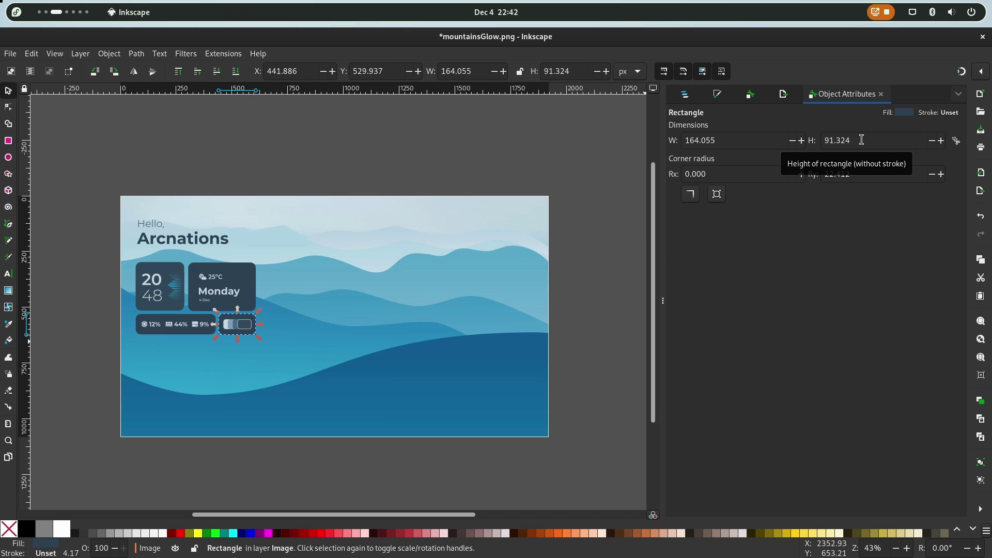
scroll(63, 8, down, 1)
key(BackSpace)
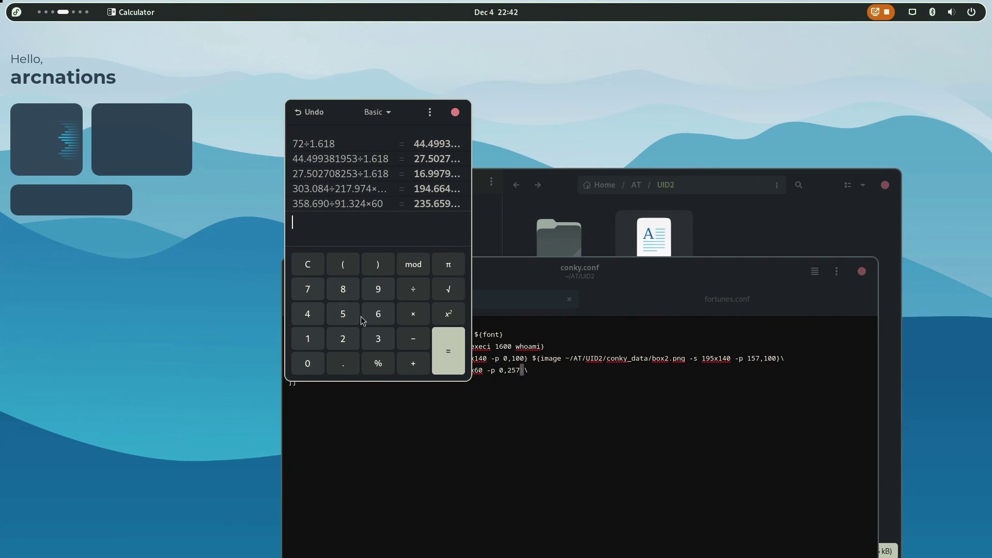
text(164.055÷)
scroll(63, 13, up, 1)
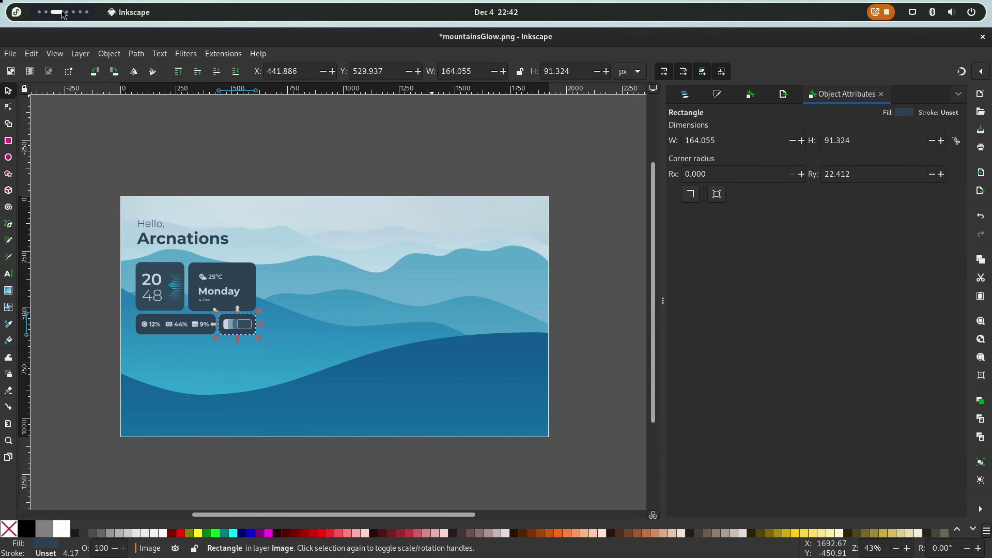
scroll(64, 15, down, 1)
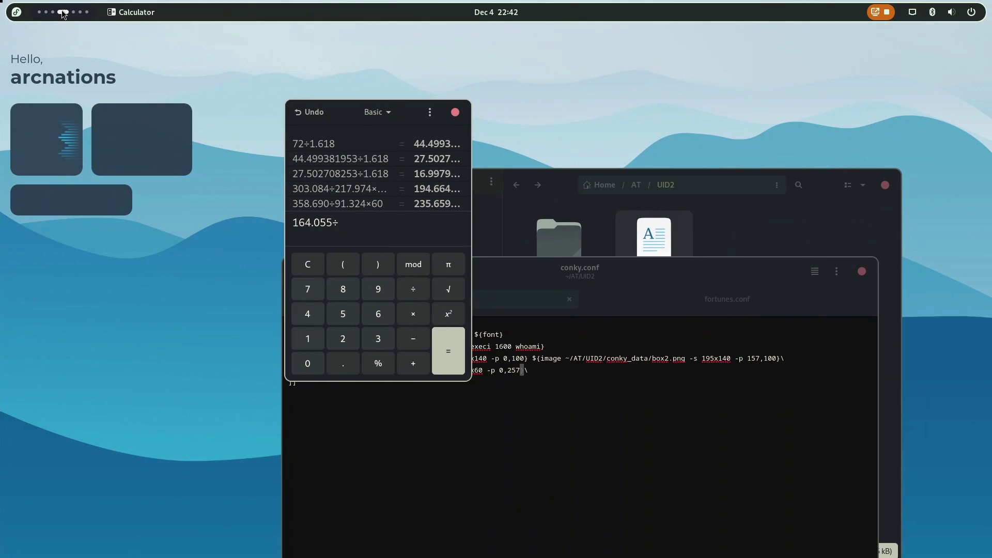
text(91)
text(.324)
text(*)
drag(511, 273, 534, 272)
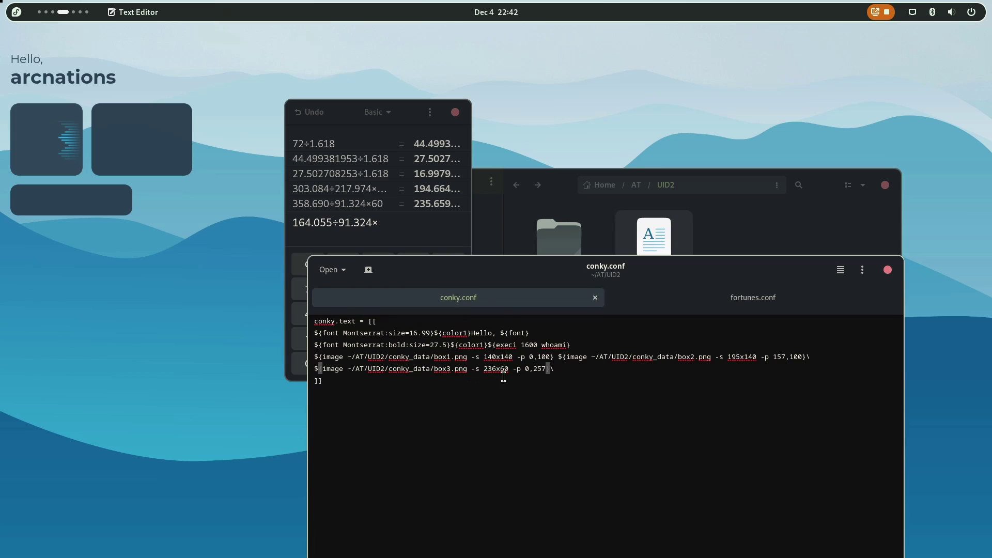
click(424, 226)
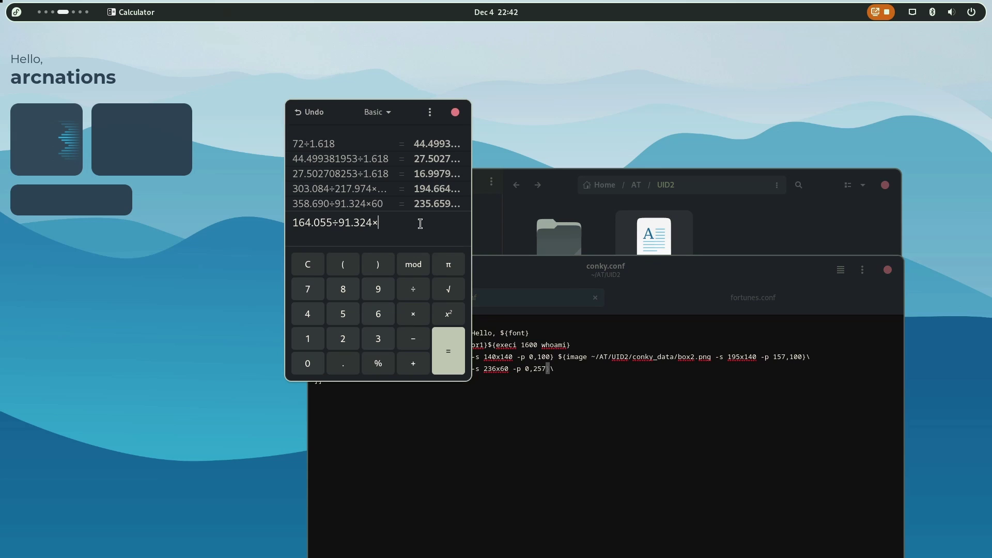
text(60)
key(Return)
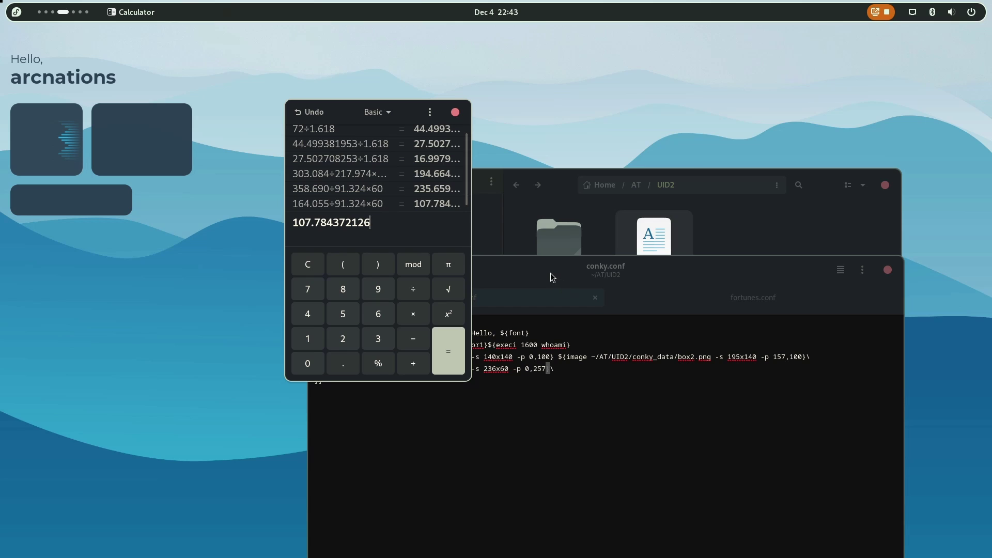
- Remove the backslash after the box3.png entry, paste a copy of the entry beside it and change the copy's file name to box4.png
drag(550, 273, 562, 256)
click(566, 359)
key(BackSpace)
drag(563, 360, 277, 360)
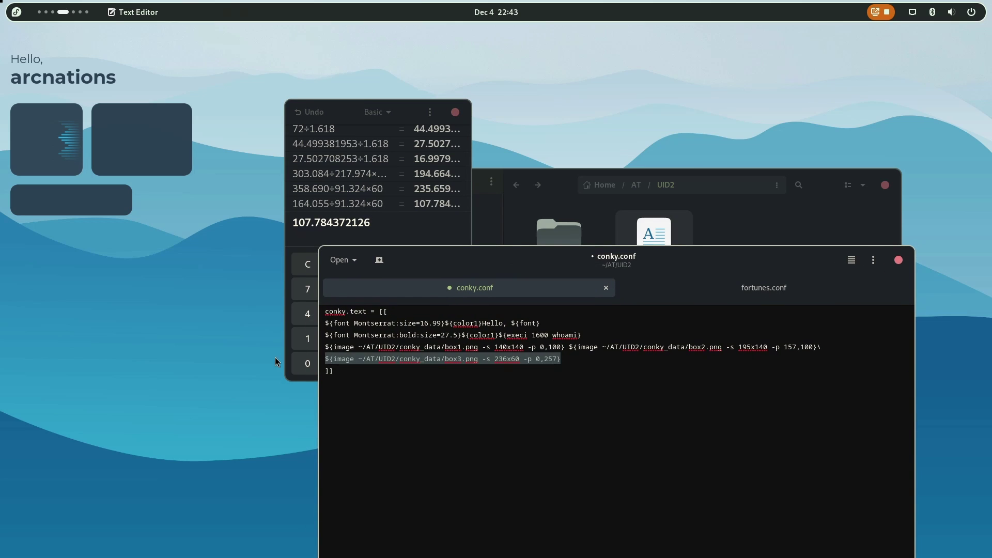
key(ctrl+c)
click(567, 360)
key(ctrl+v)
click(701, 360)
key(BackSpace)
text(4)
- Set the box4.png image's size to 108x60 and its position to 200,257, and save conky.conf
click(747, 360)
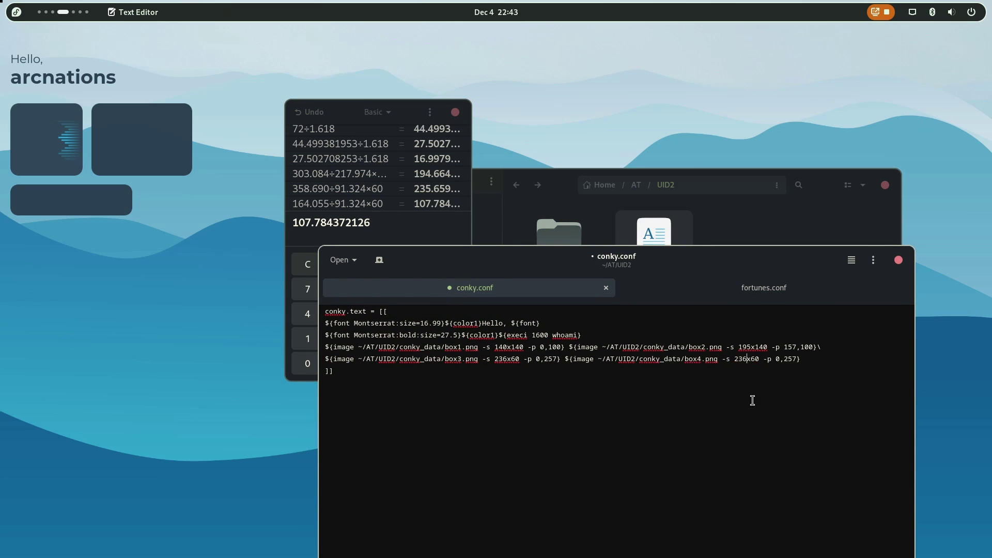
key(BackSpace)
key(BackSpace)
key(BackSpace)
text(108)
click(779, 361)
key(BackSpace)
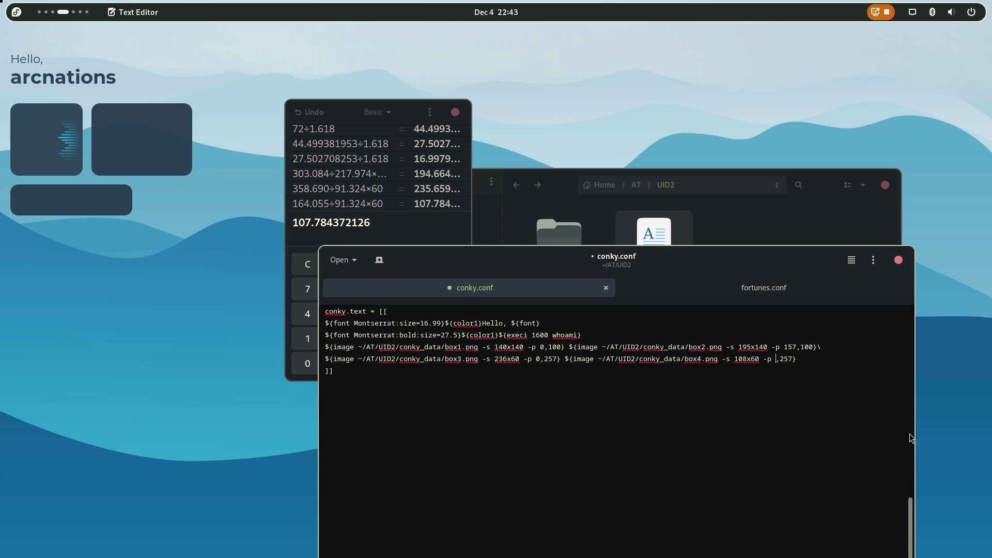
text(200)
key(ctrl+s)
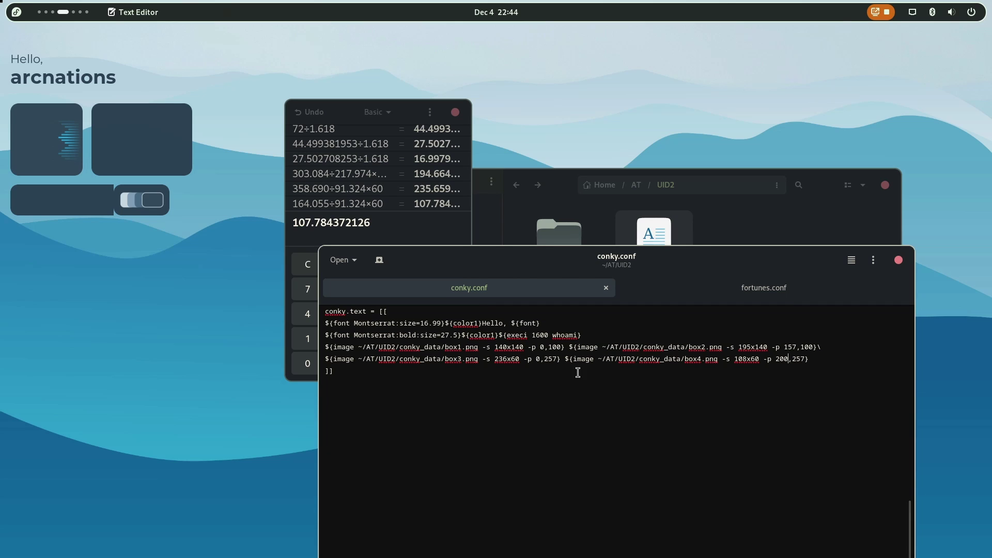
- Compute 236+17 in Calculator, try horizontal position 253 for the box4.png image and save conky.conf
click(338, 210)
text(236+17)
key(Return)
double_click(780, 360)
text(253)
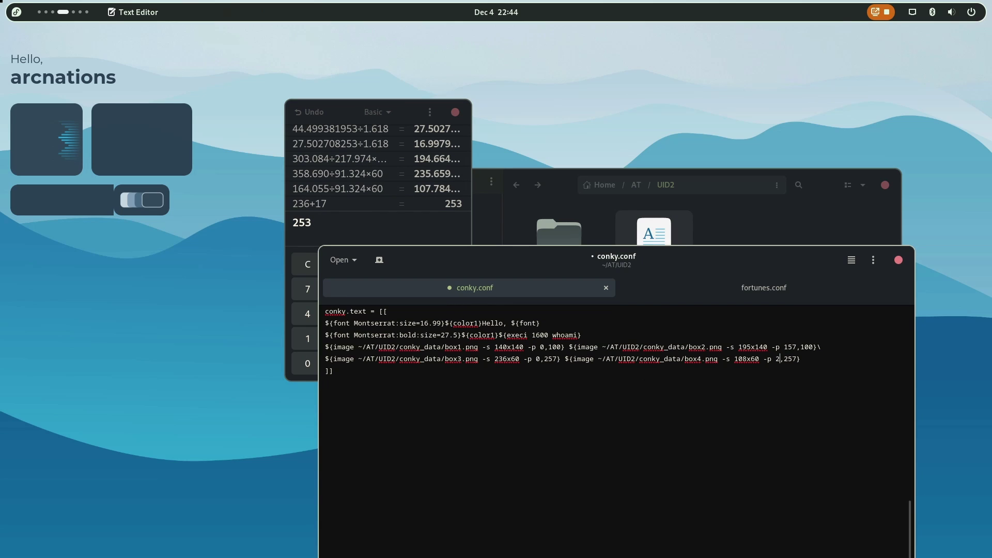
key(ctrl+s)
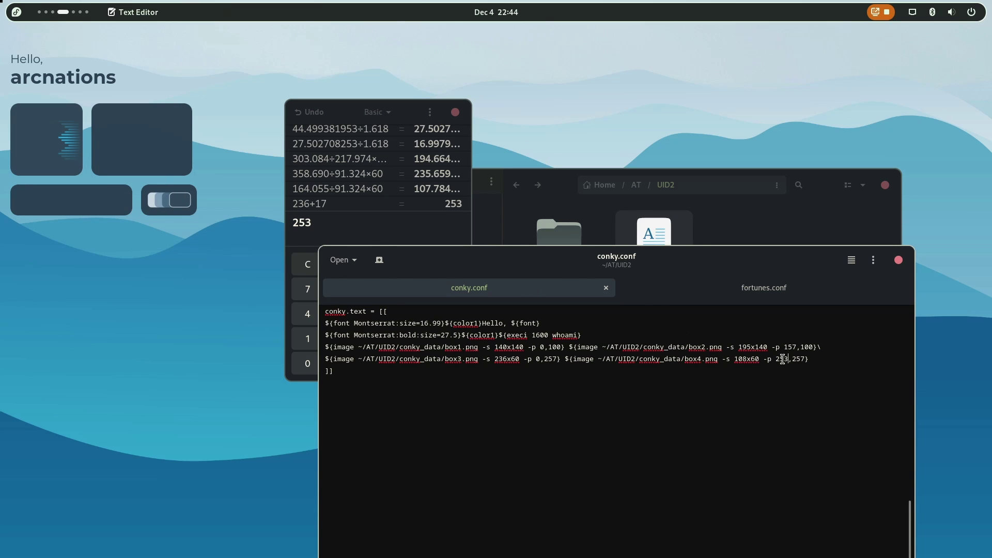
- Set the horizontal position of box4.png to 250 and of box2.png to 160, saving conky.conf after each change
key(BackSpace)
text(0)
key(ctrl+s)
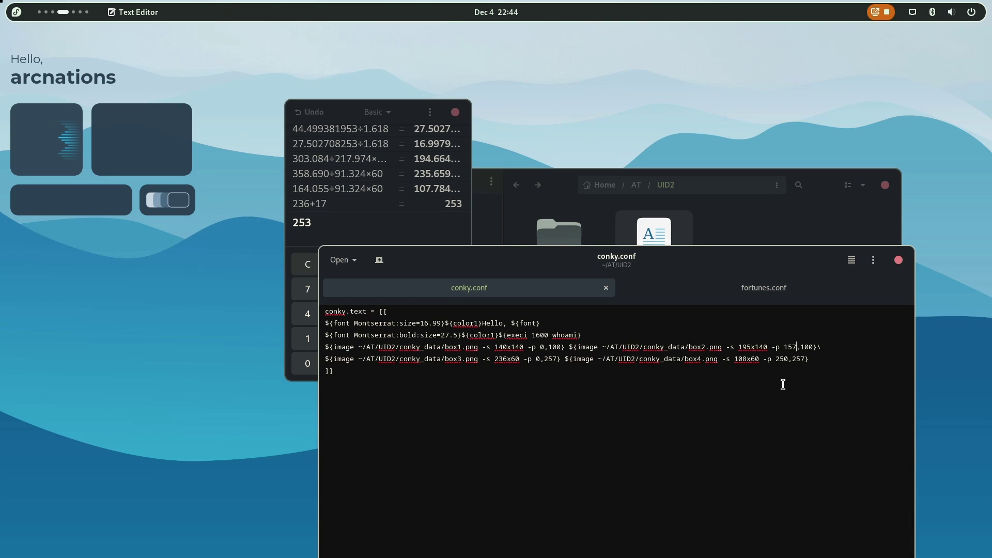
key(BackSpace)
text(0)
key(ctrl+s)
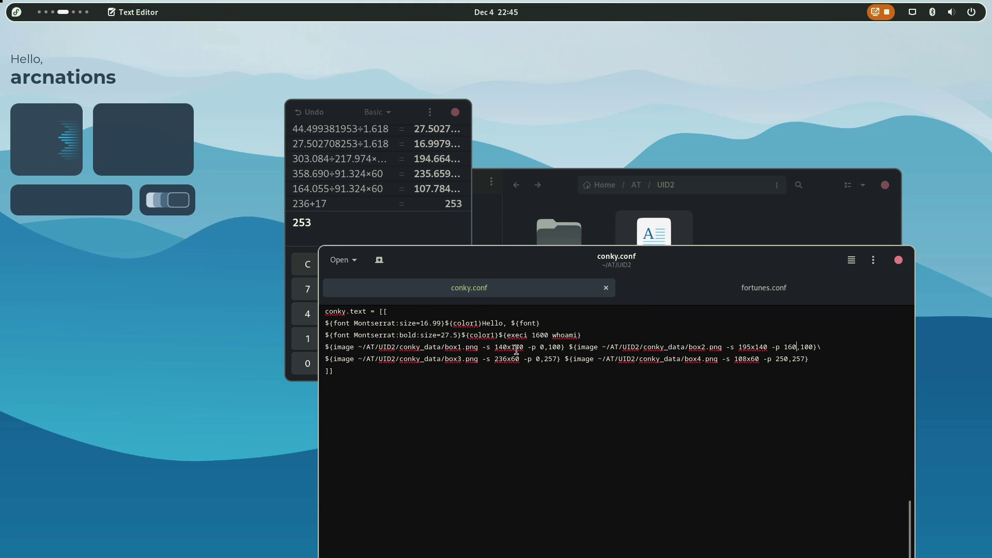
- Compare the widget's card layout with the Inkscape mockup, and return to conky.conf to review its conky.text section
scroll(558, 372, up, 3)
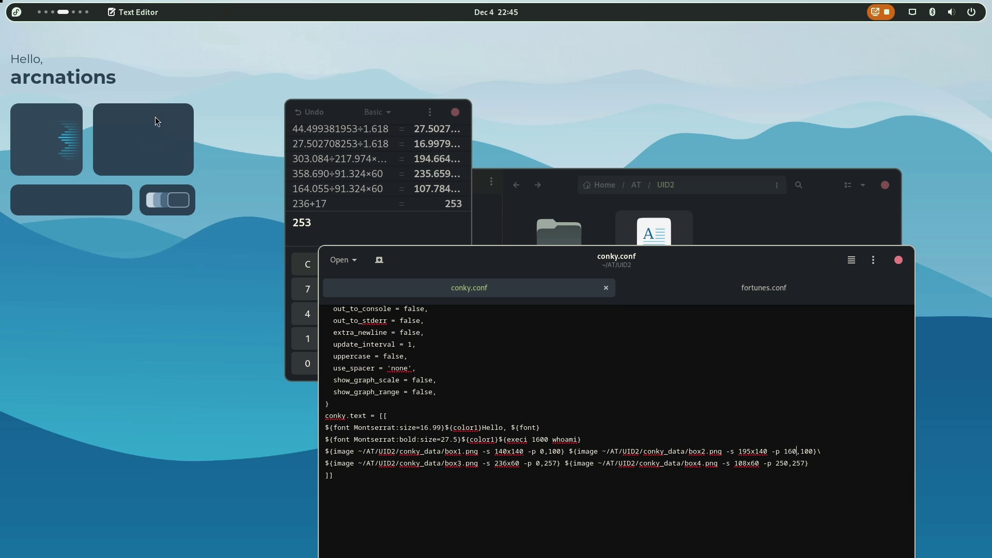
key(super+Page_Up)
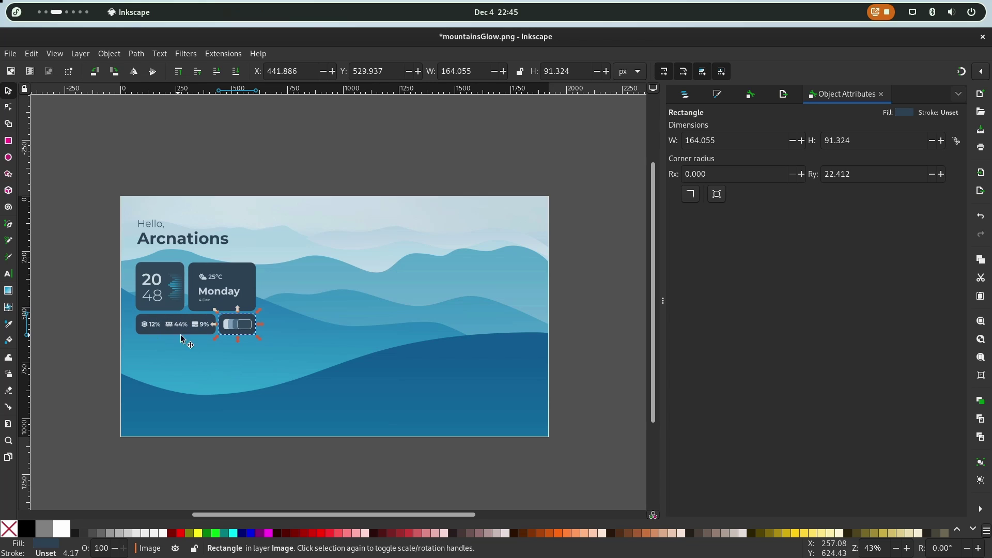
key(super+Page_Down)
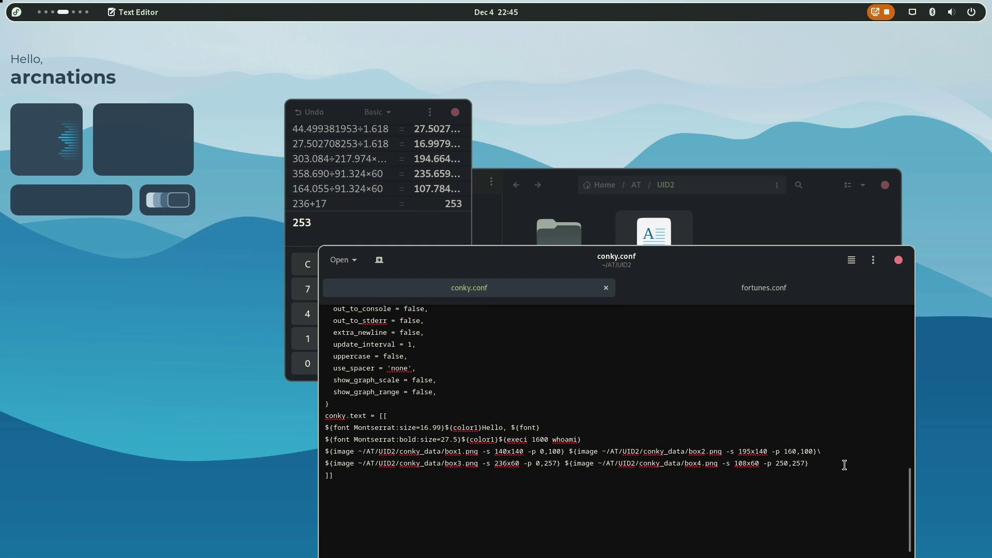
scroll(675, 476, down, 3)
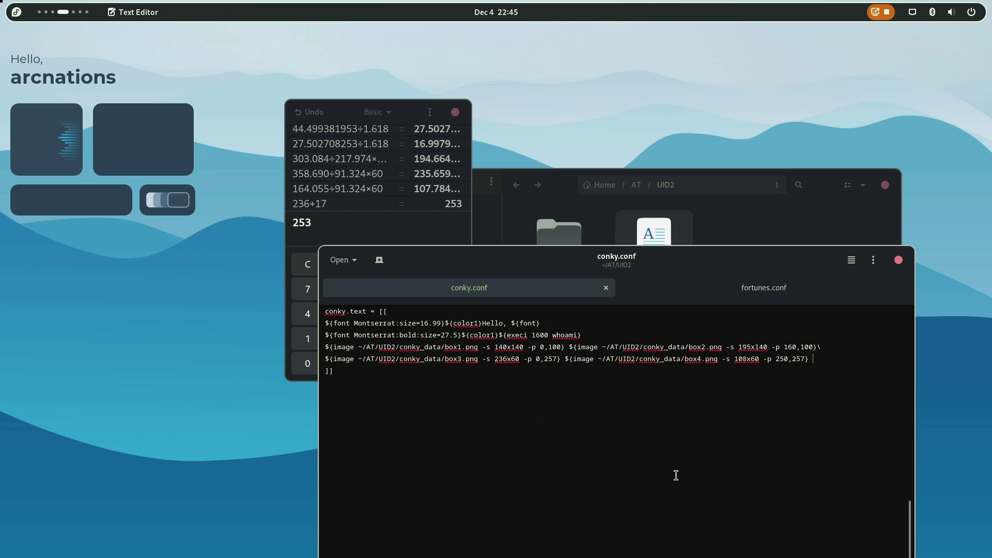
scroll(675, 475, up, 2)
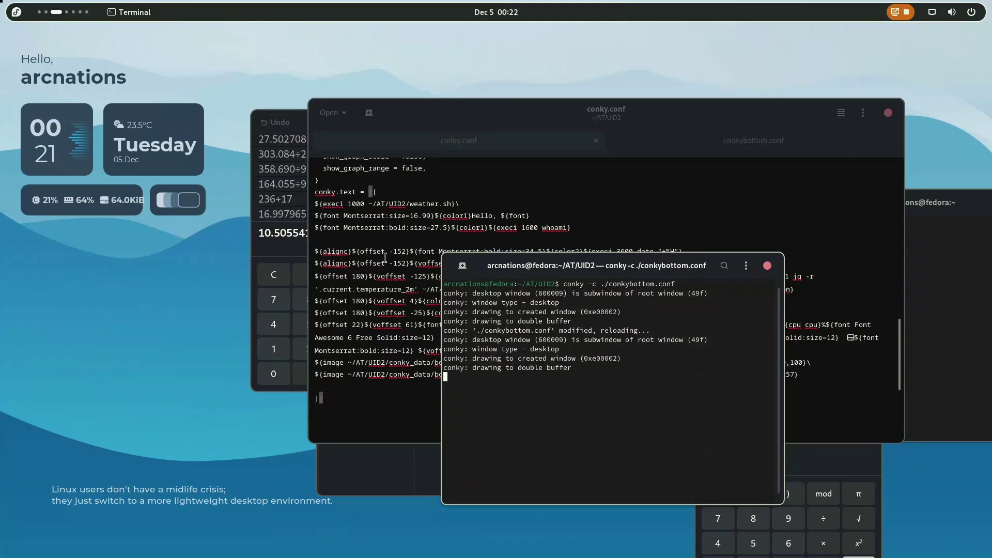
click(385, 256)
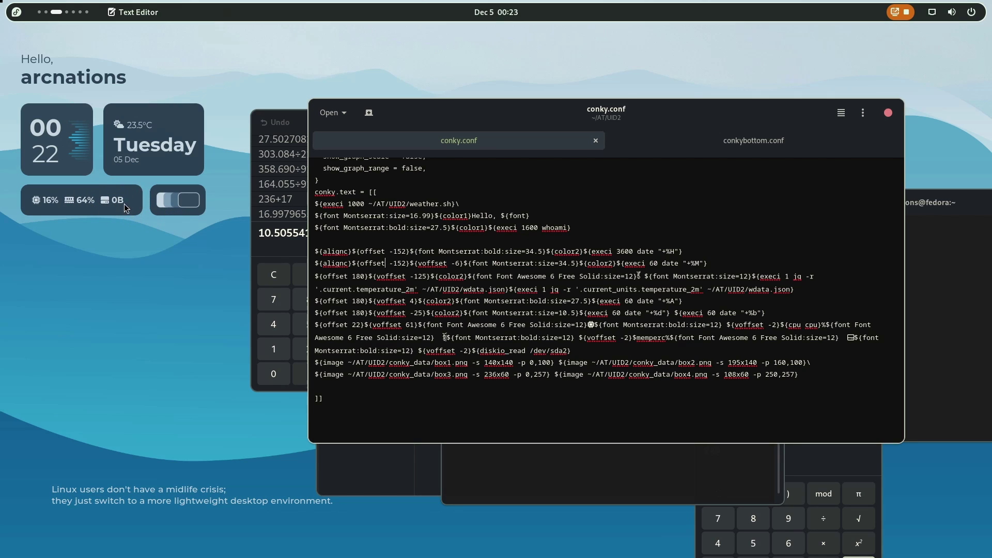
- Review the conky.text section of conky.conf and the one in conkybottom.conf
drag(502, 126, 470, 126)
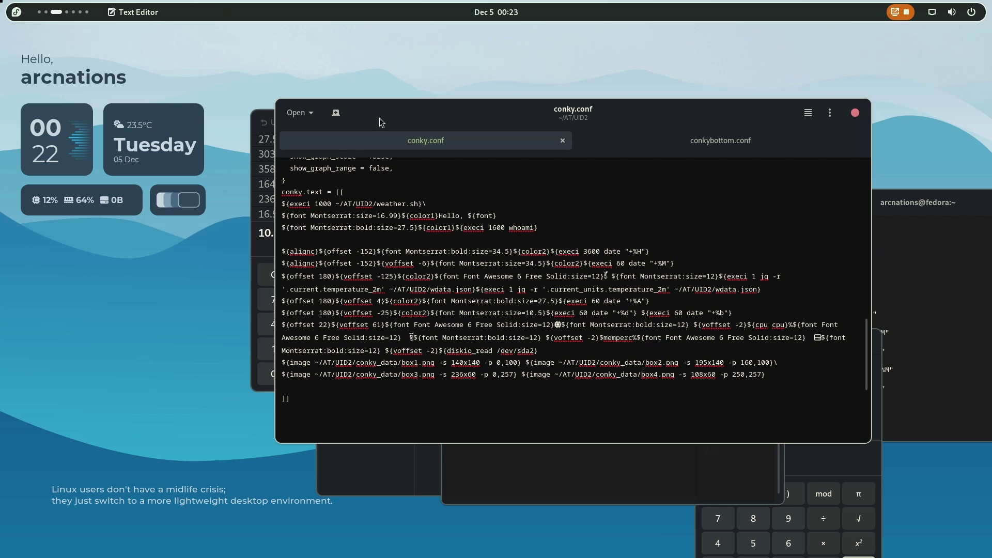
drag(380, 110, 364, 92)
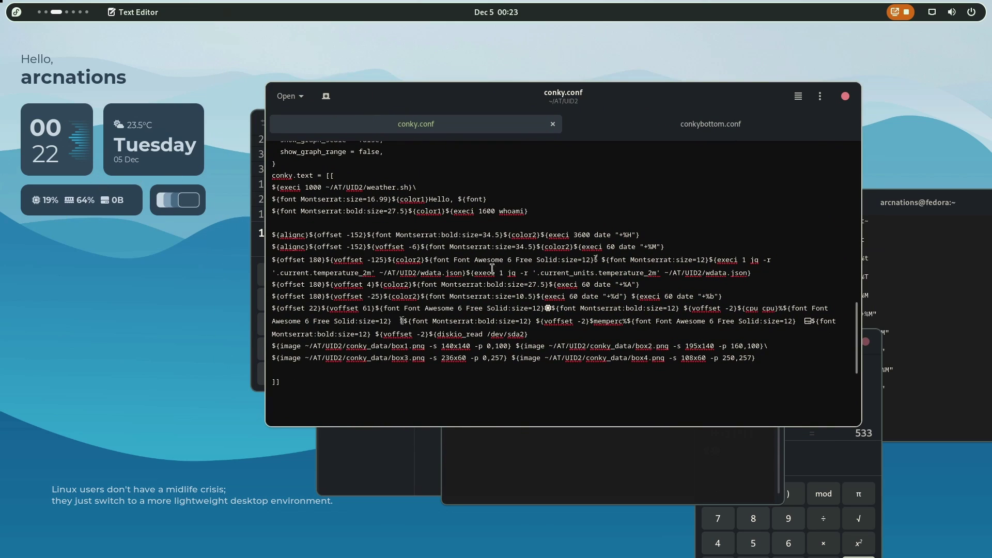
click(278, 176)
shift+click(494, 397)
click(428, 321)
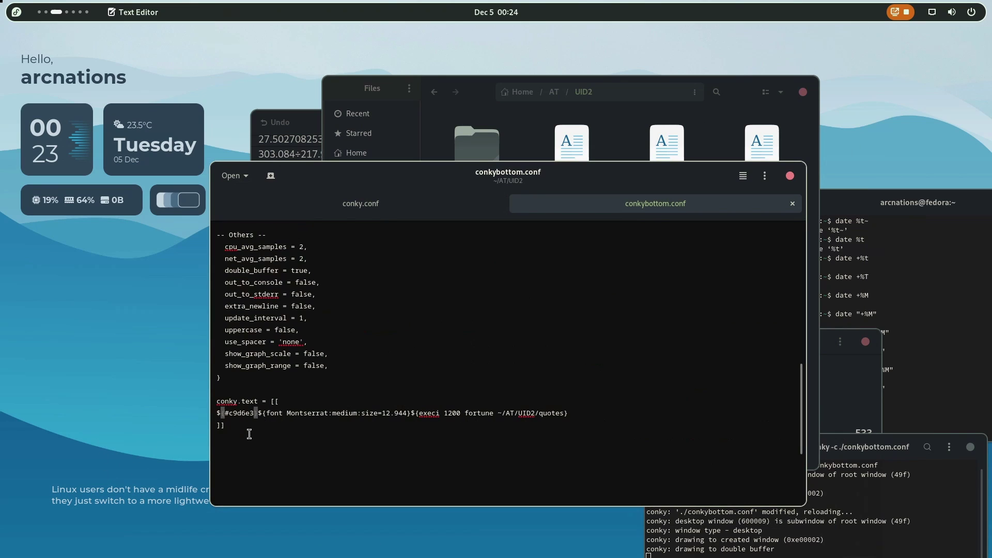
drag(248, 434, 212, 400)
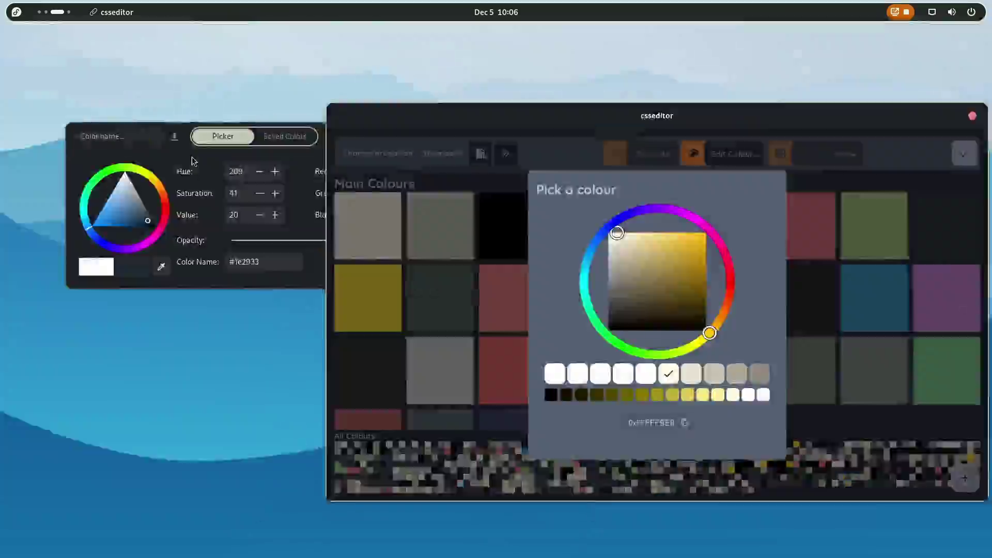
- Bring the Color Picker in front of csseditor and sample a colour from the wallpaper's pale sky
click(192, 158)
drag(374, 130, 375, 191)
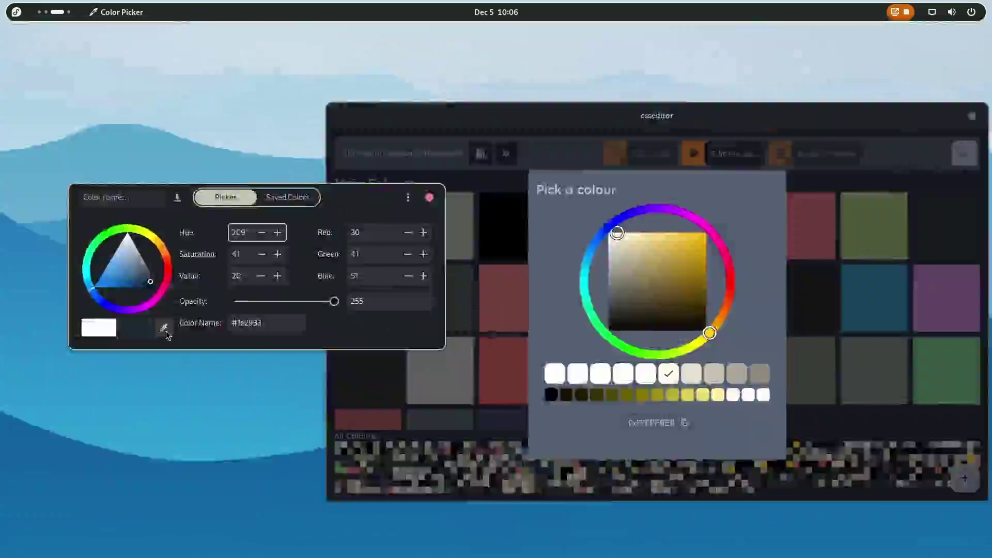
click(164, 330)
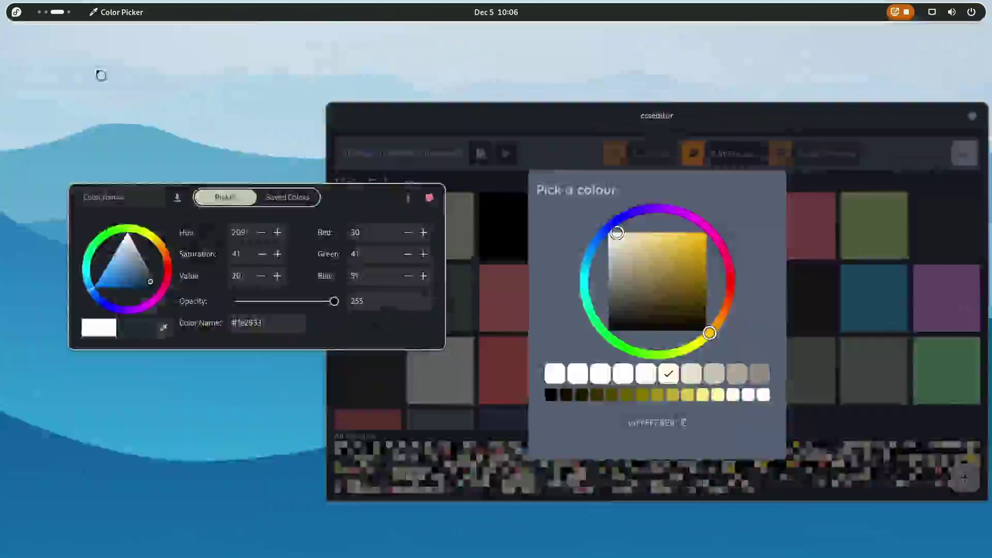
click(97, 75)
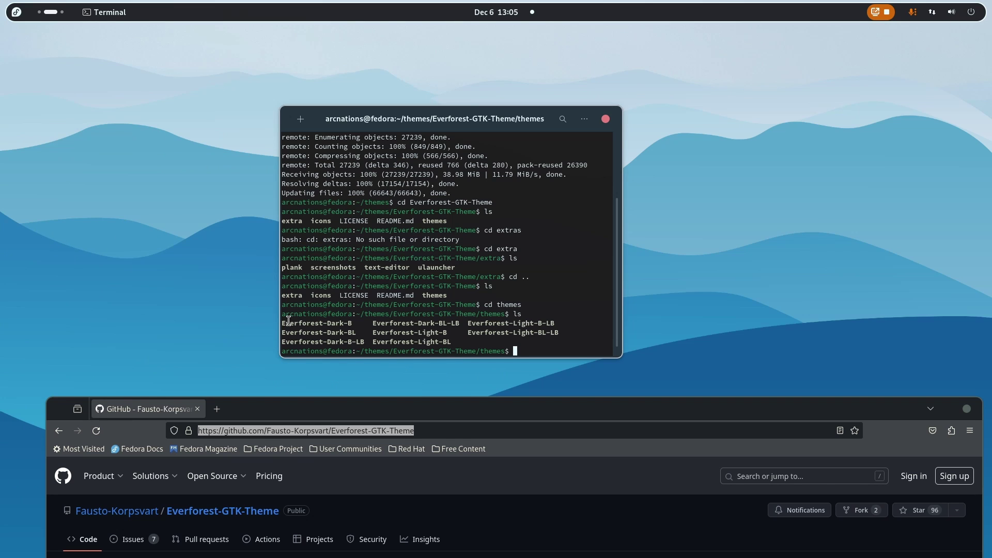
- Start a cp command in the terminal with the listed folder name Everforest-Dark-B as its source
text(cd)
double_click(318, 325)
right_click(319, 328)
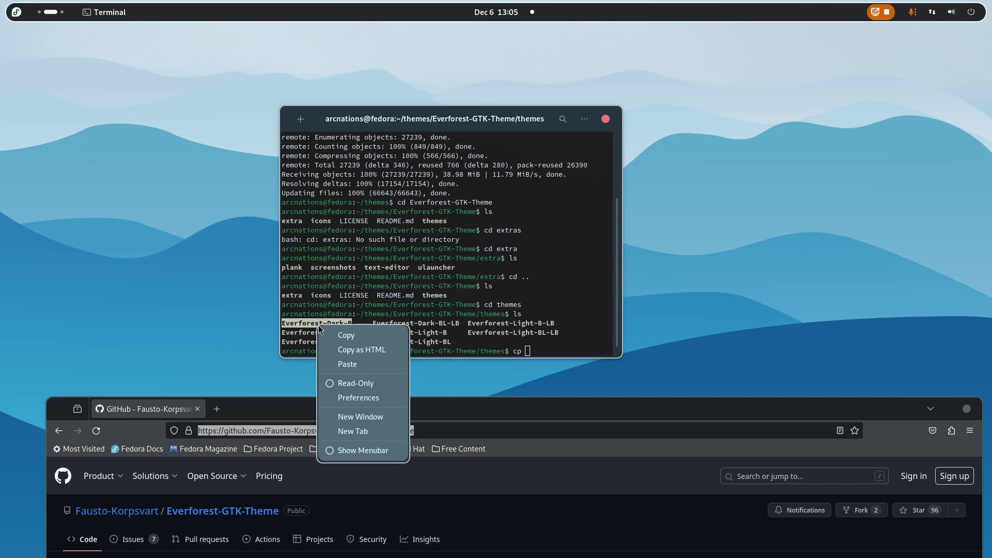
click(345, 337)
click(500, 313)
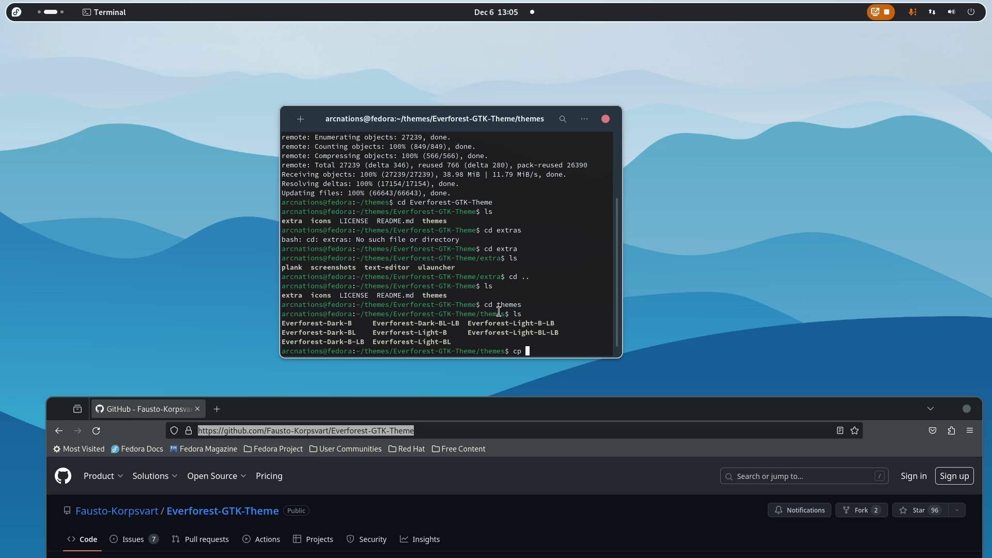
key(ctrl+shift+v)
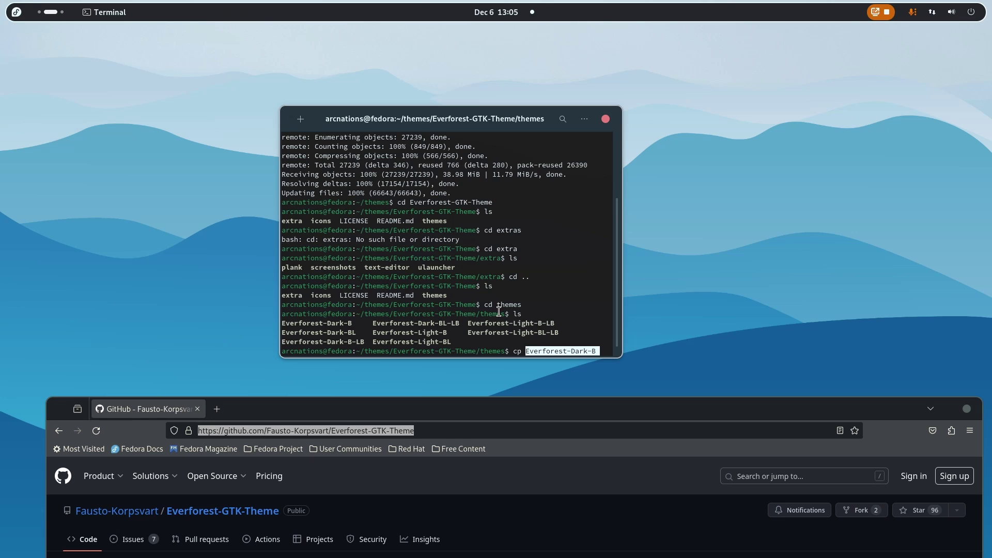
key(Right)
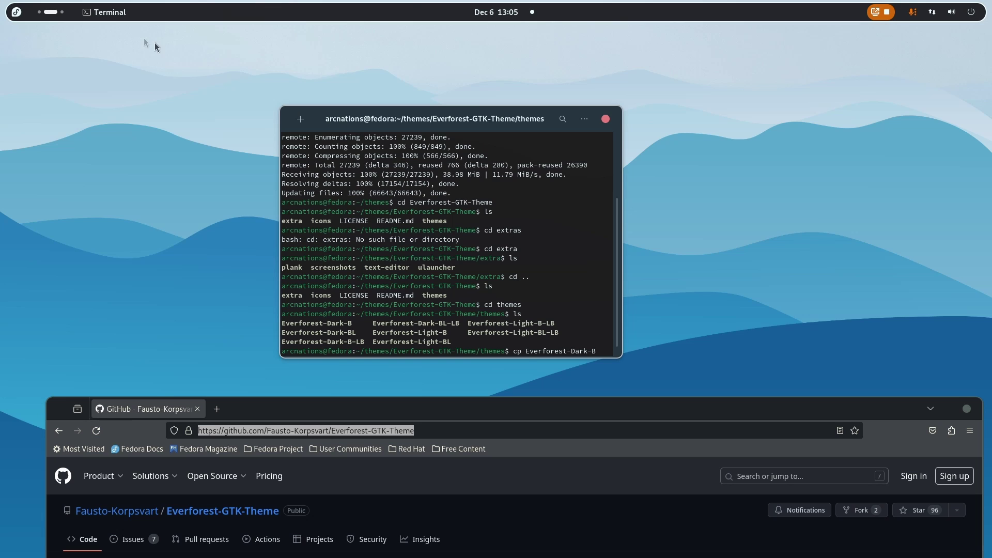
- Search for and launch Tweaks, and open the Shell theme choices in its Appearance settings
click(58, 14)
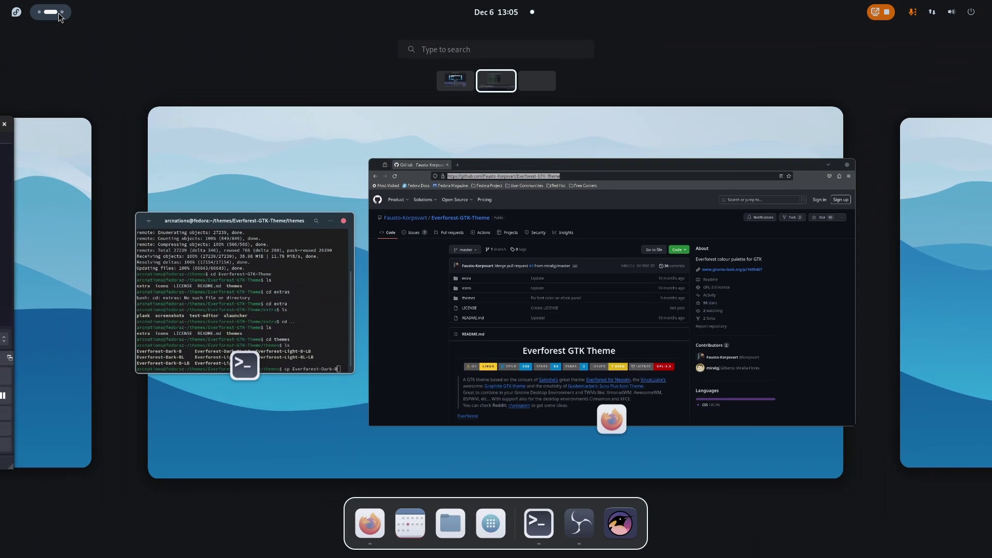
text(twe)
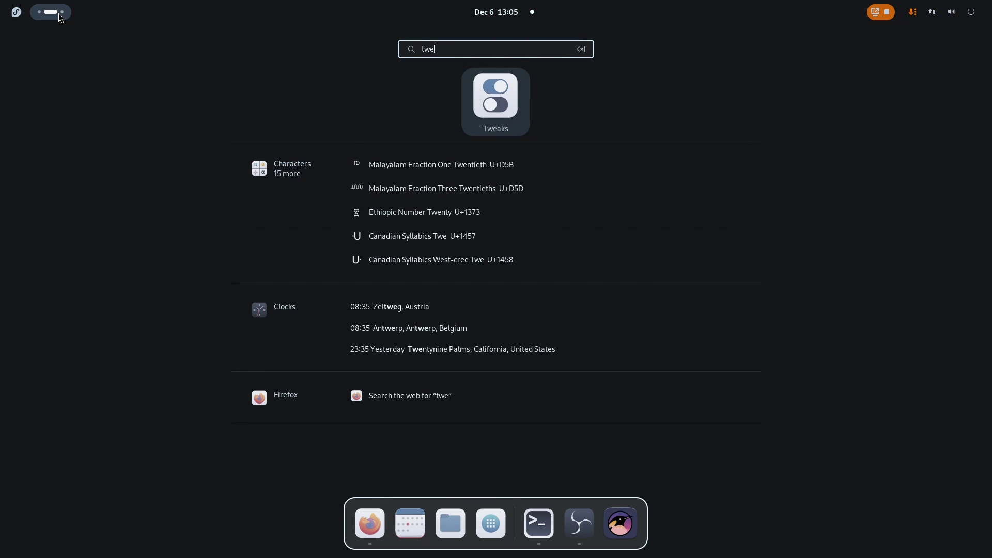
key(Return)
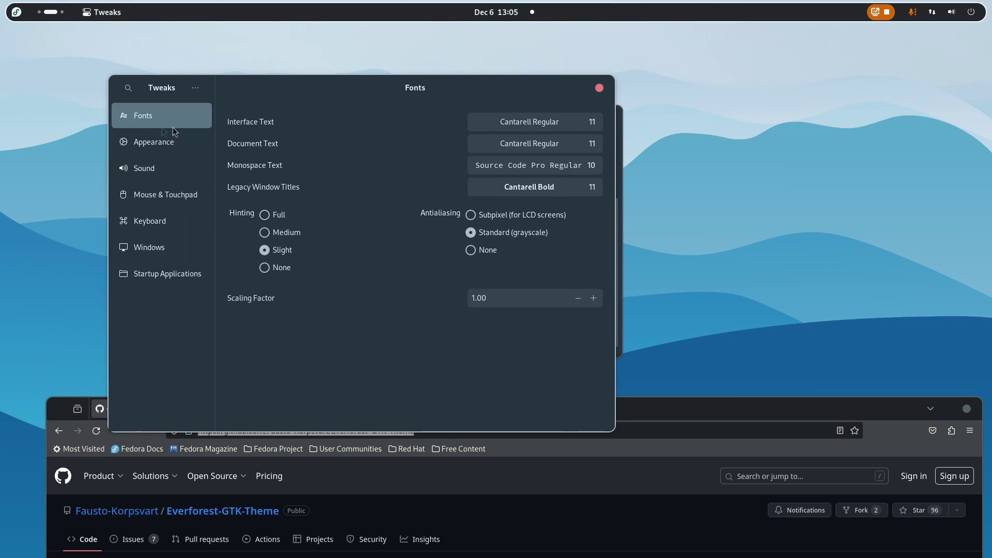
click(150, 141)
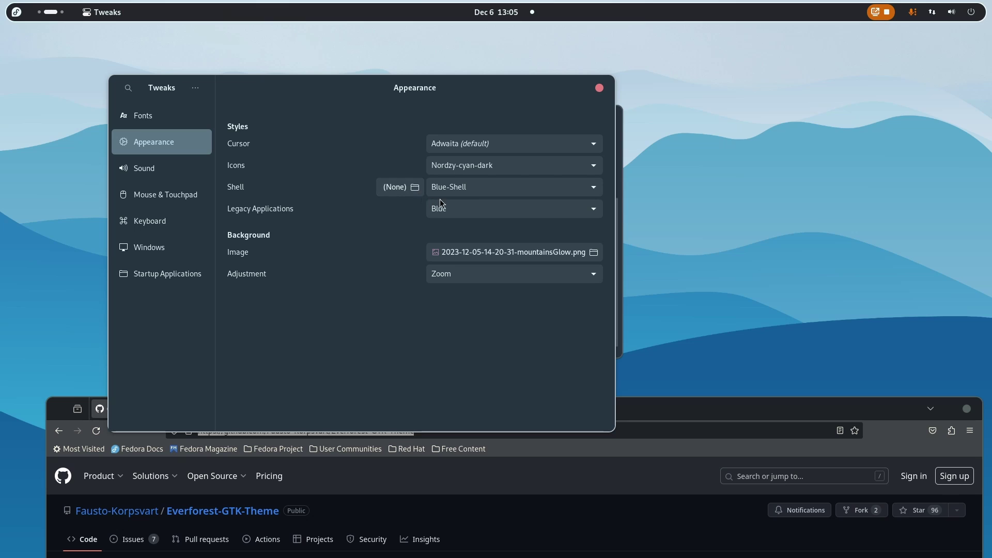
click(467, 193)
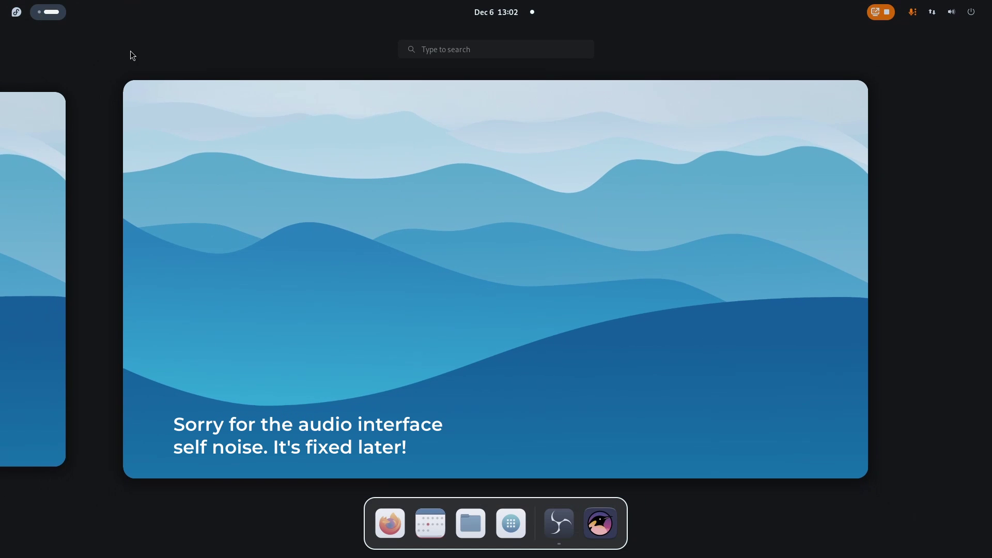
- Open a terminal on the empty workspace, create a directory named themes in the home folder and change into it
click(451, 373)
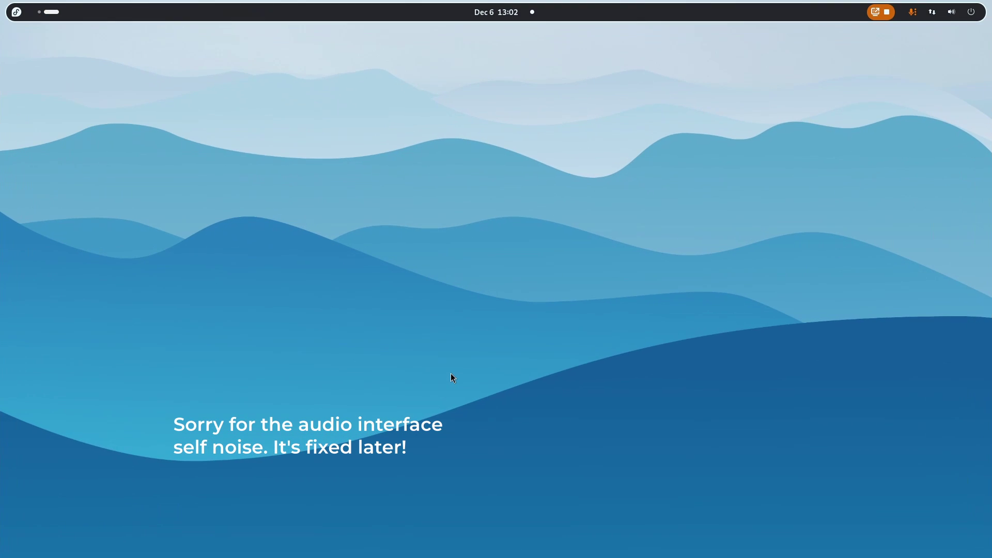
key(ctrl+alt+t)
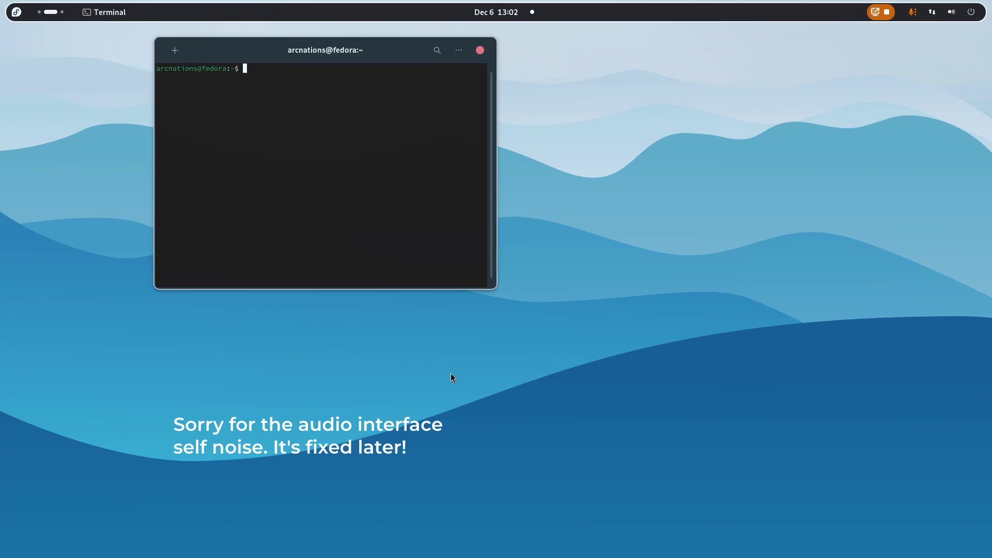
drag(330, 50, 458, 125)
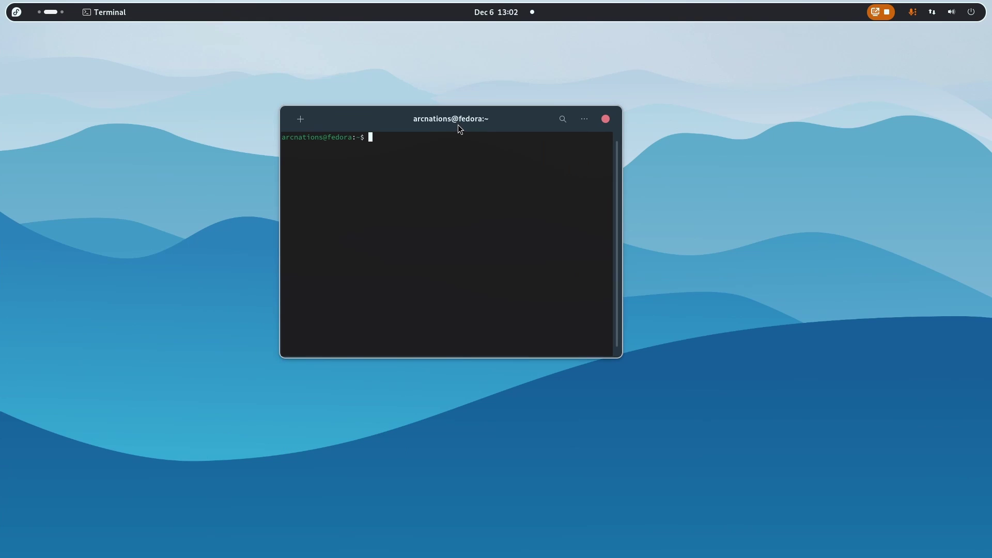
text(mkdir thg)
key(BackSpace)
text(emes)
key(Return)
text(cd th)
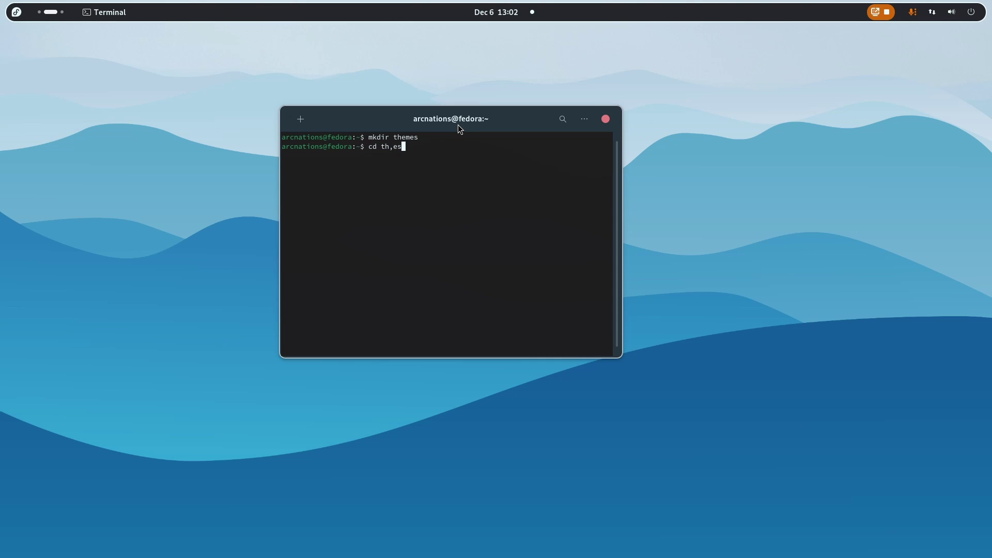
text(emes)
key(Return)
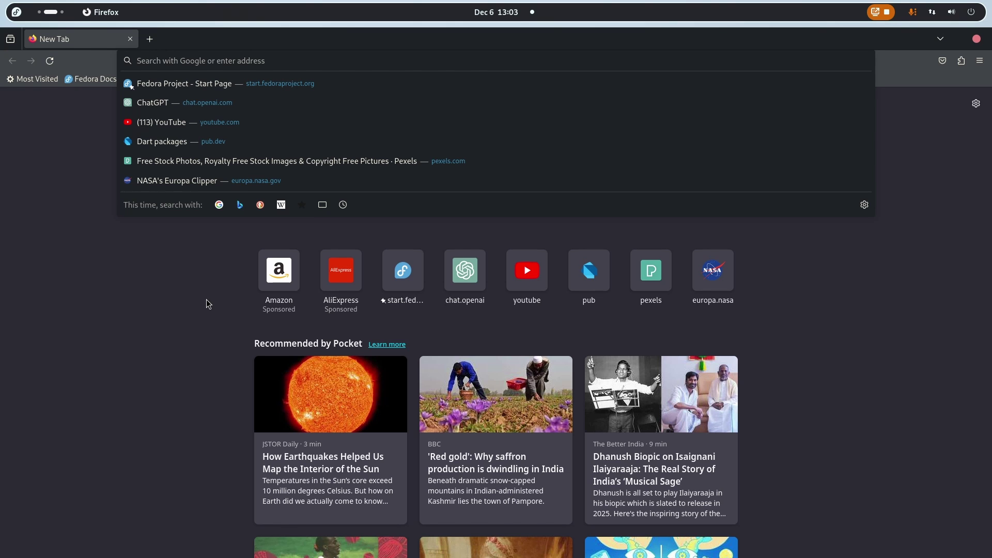
- Open the Everforest-GTK-Theme repository on GitHub in Firefox and select its web address for copying
text(git)
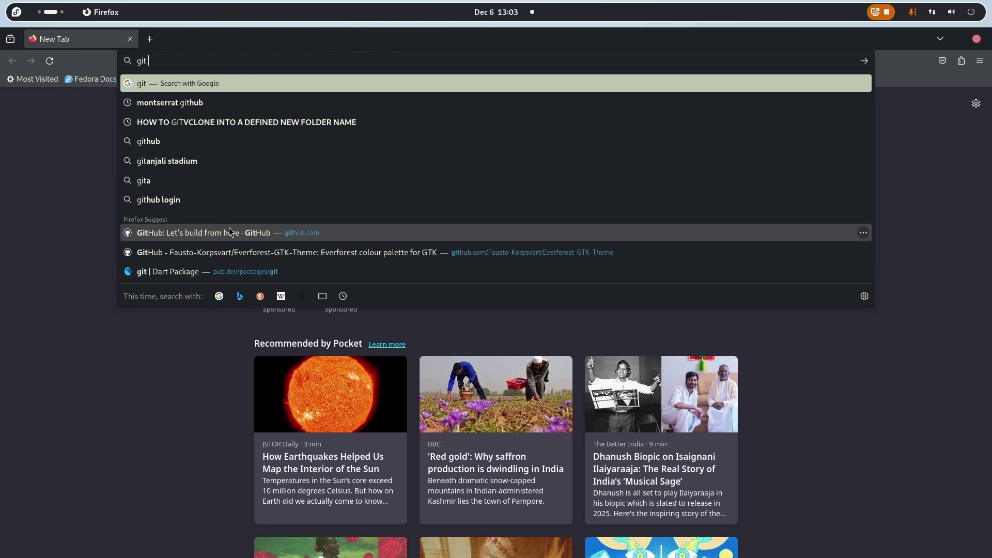
click(320, 255)
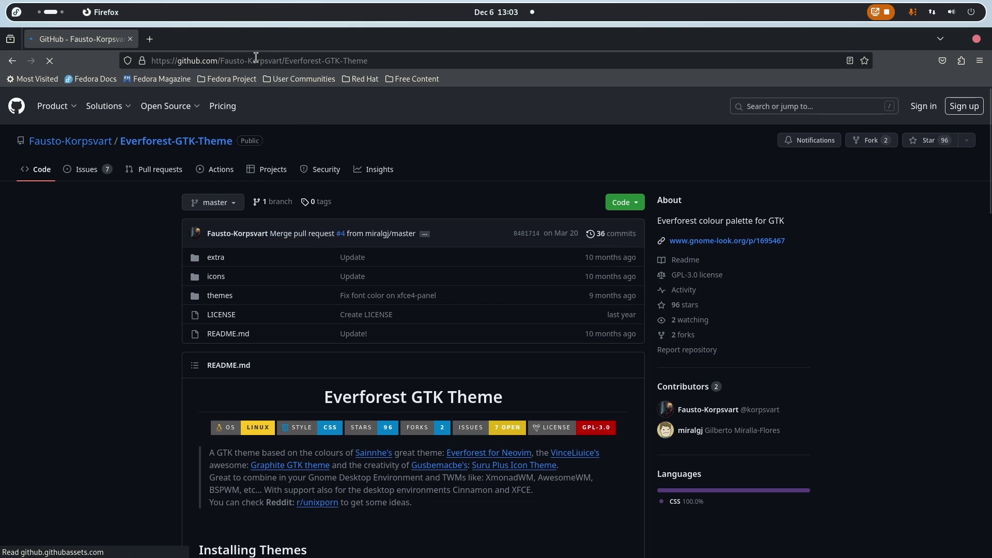
click(294, 58)
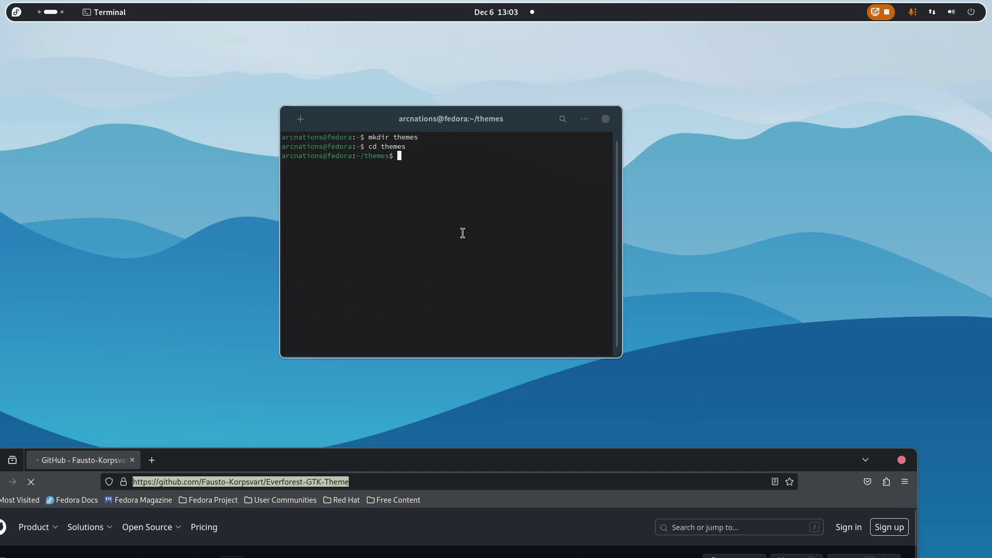
- Clone the Everforest-GTK-Theme repository into the themes directory with git clone and the copied address
key(ctrl+shift+v)
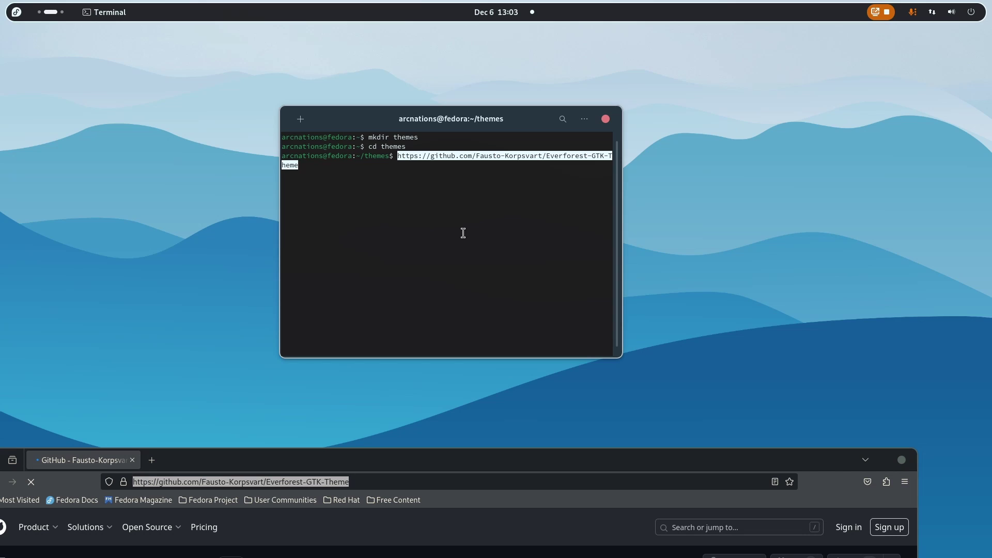
key(Return)
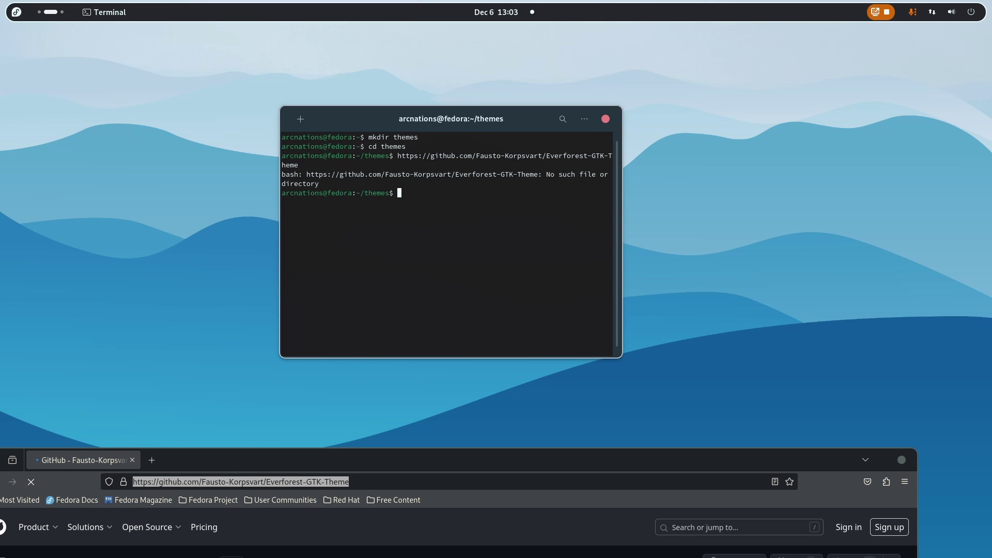
text(git clone)
key(ctrl+shift+v)
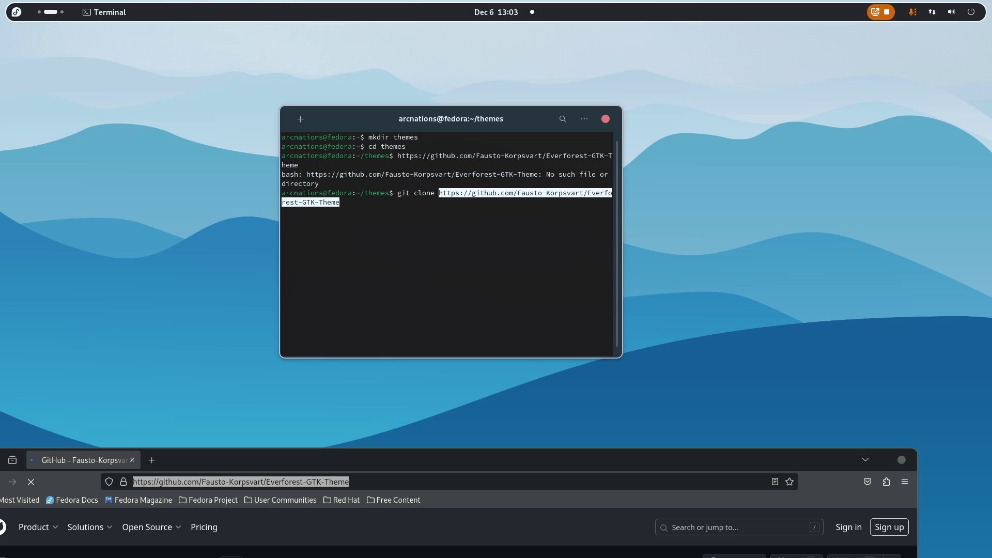
key(Return)
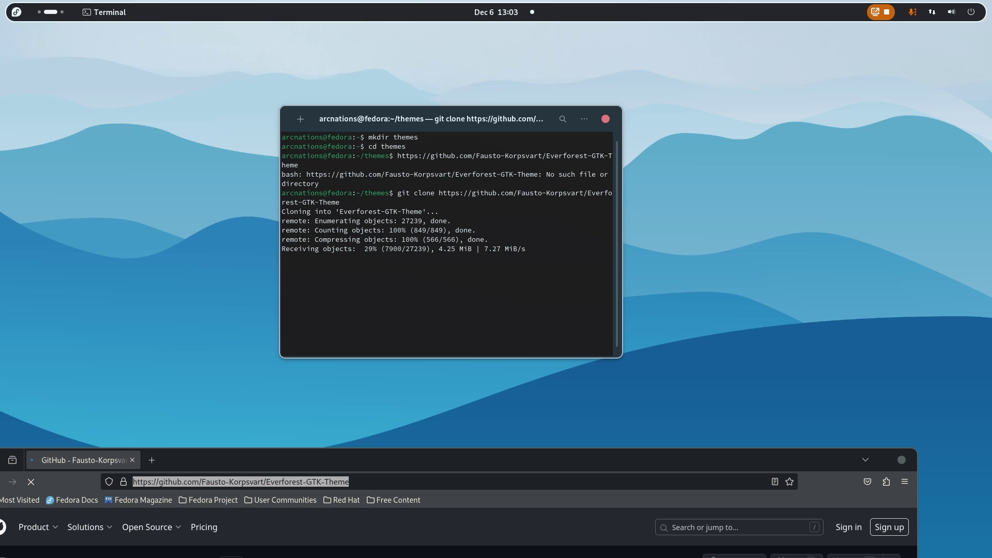
- Copy the Everforest-GTK-Theme folder name from the clone output and change into that directory
drag(339, 212, 421, 212)
key(ctrl+c)
right_click(410, 210)
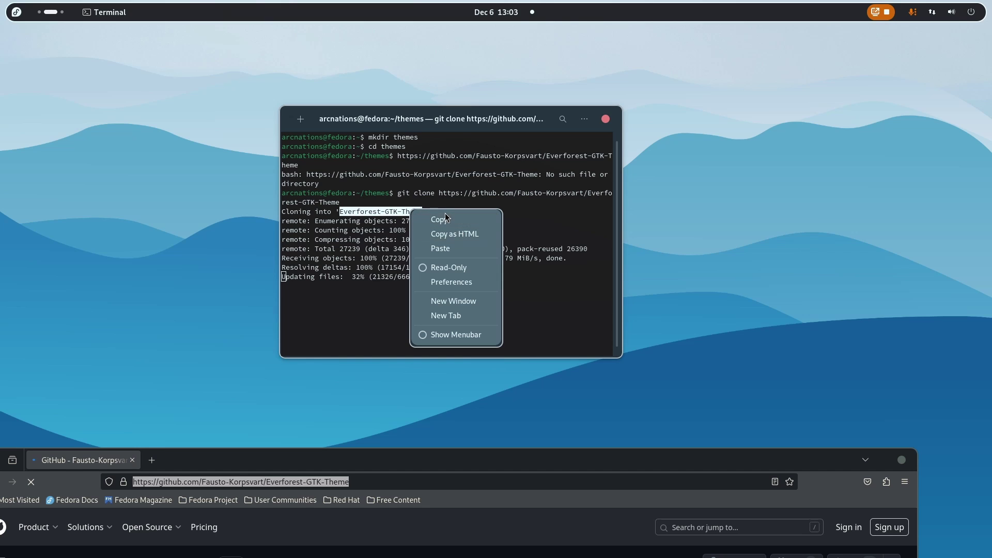
click(439, 217)
mouse_move(298, 459)
mouse_down()
mouse_move(426, 437)
mouse_move(342, 438)
mouse_up()
click(393, 265)
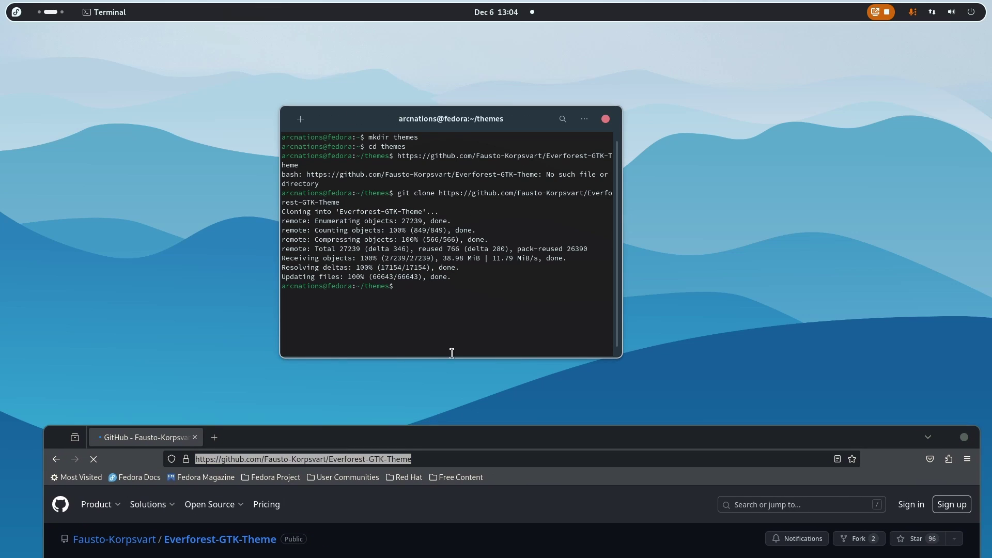
click(421, 435)
drag(421, 437, 432, 397)
click(454, 261)
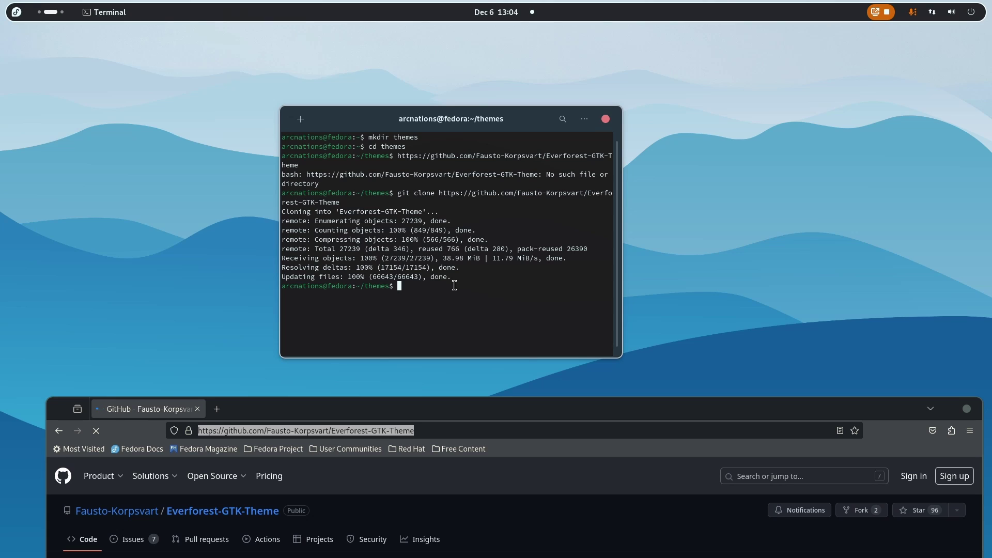
text(cd)
key(ctrl+shift+v)
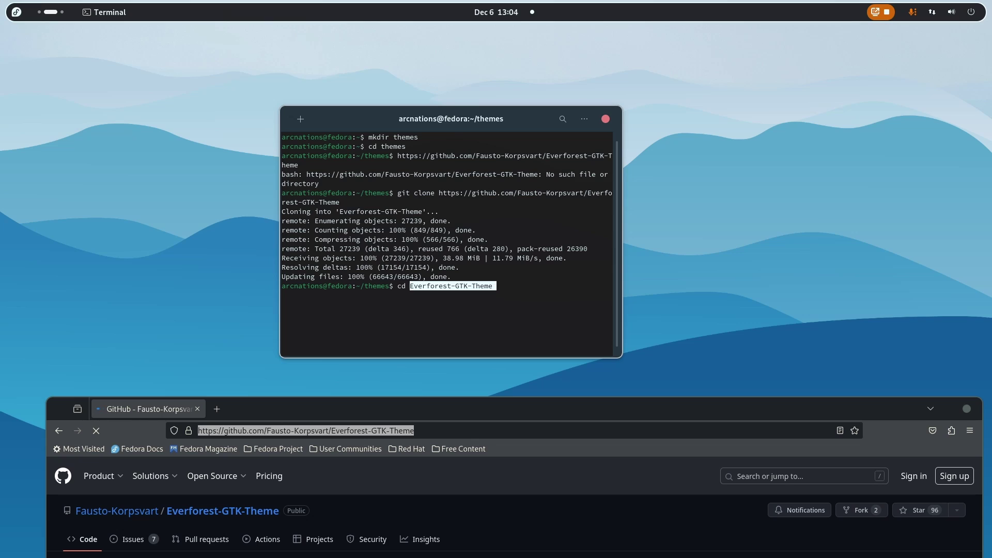
key(Return)
- List the contents of the Everforest-GTK-Theme directory and try to change into a directory named extras
text(ls)
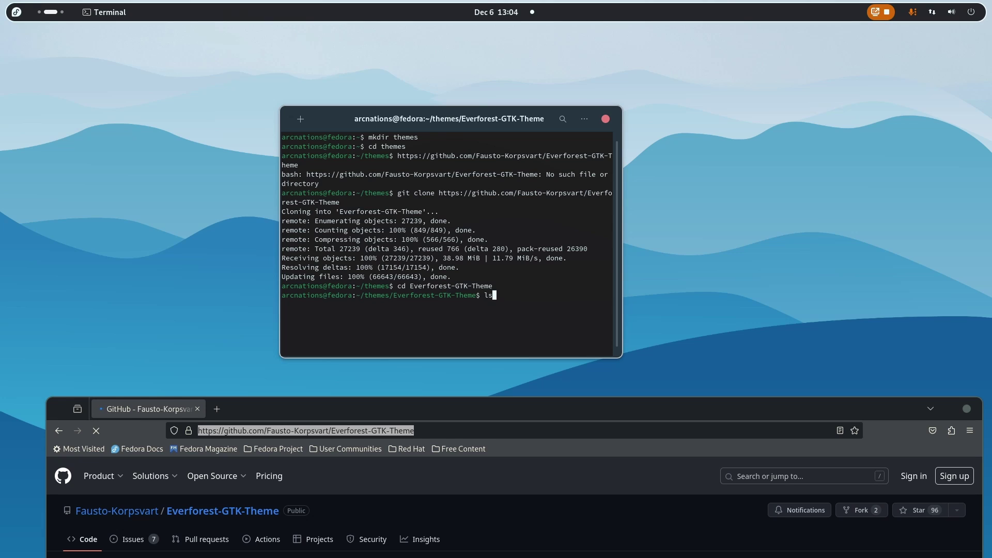
key(Return)
text(c)
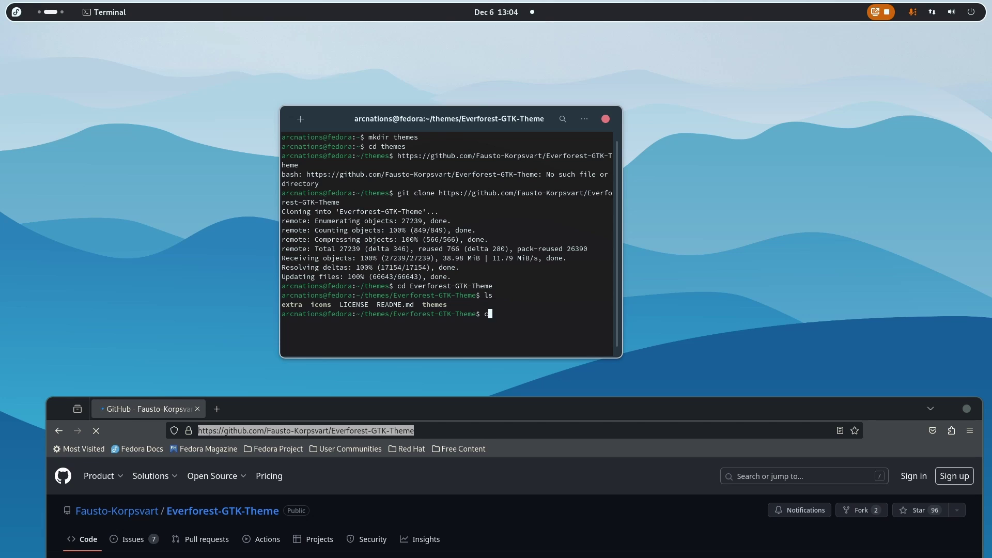
text(d extras)
key(Return)
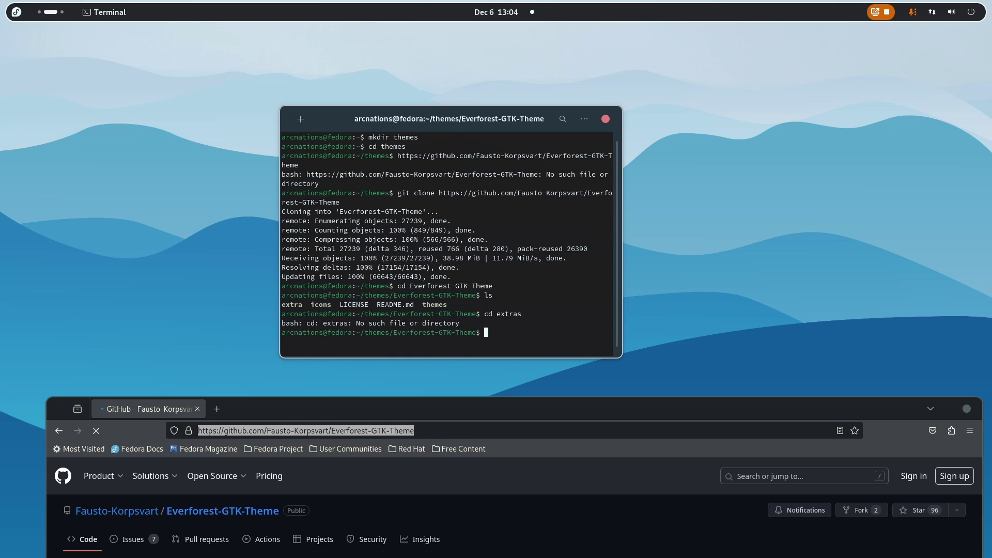
- Change into the extra directory and list its contents
key(Up)
key(Return)
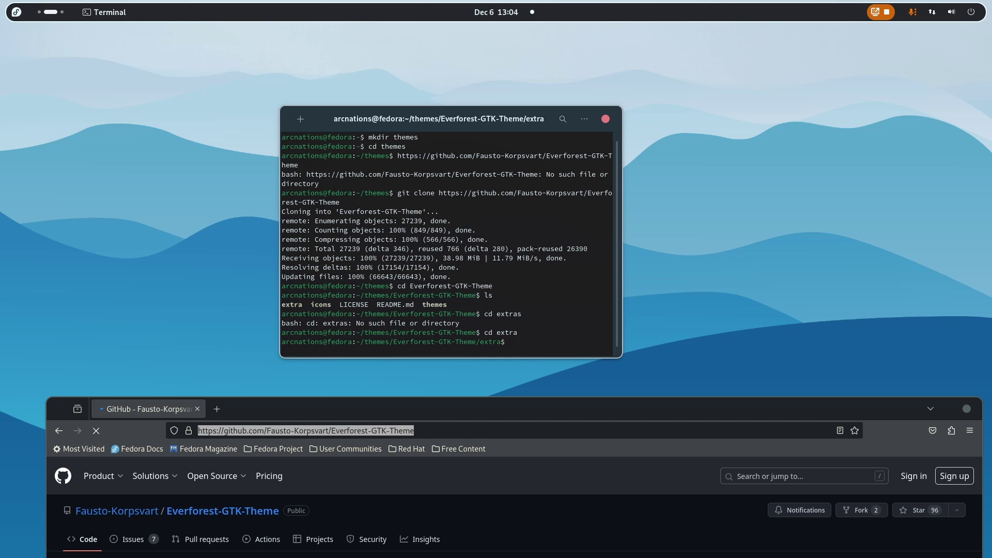
text(ls)
key(Return)
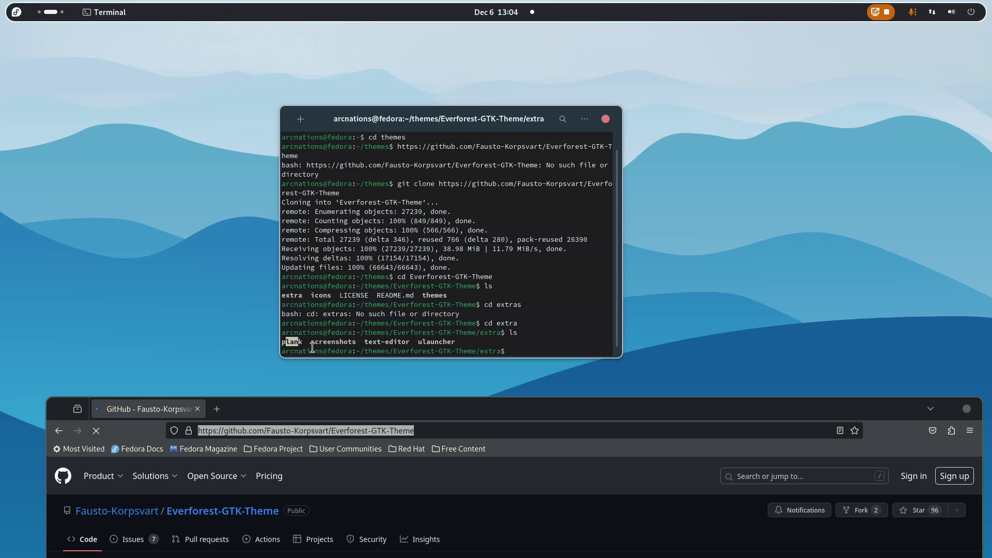
drag(368, 334, 409, 343)
click(442, 347)
- Go back up to the Everforest-GTK-Theme directory and list its contents
text(cd ..)
key(Return)
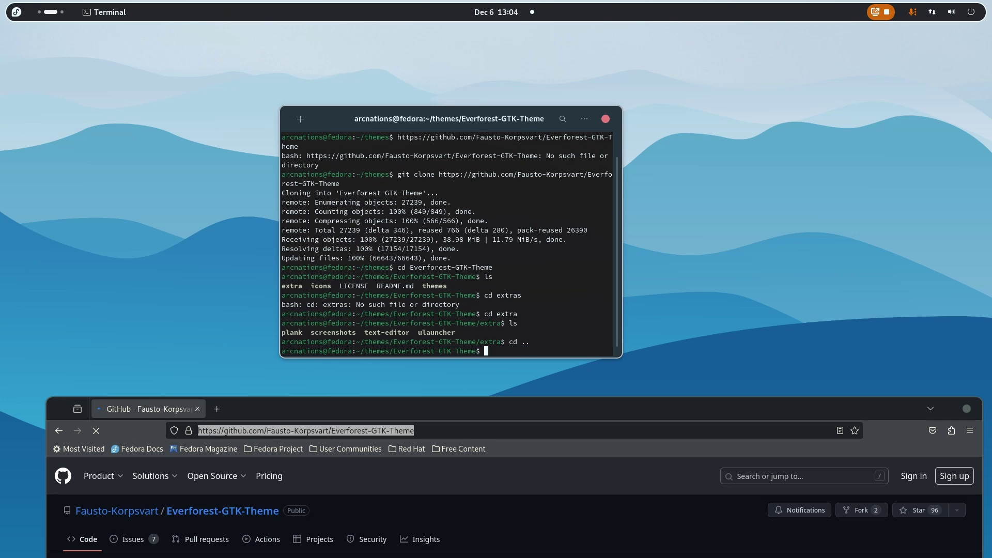
text(ls)
key(Return)
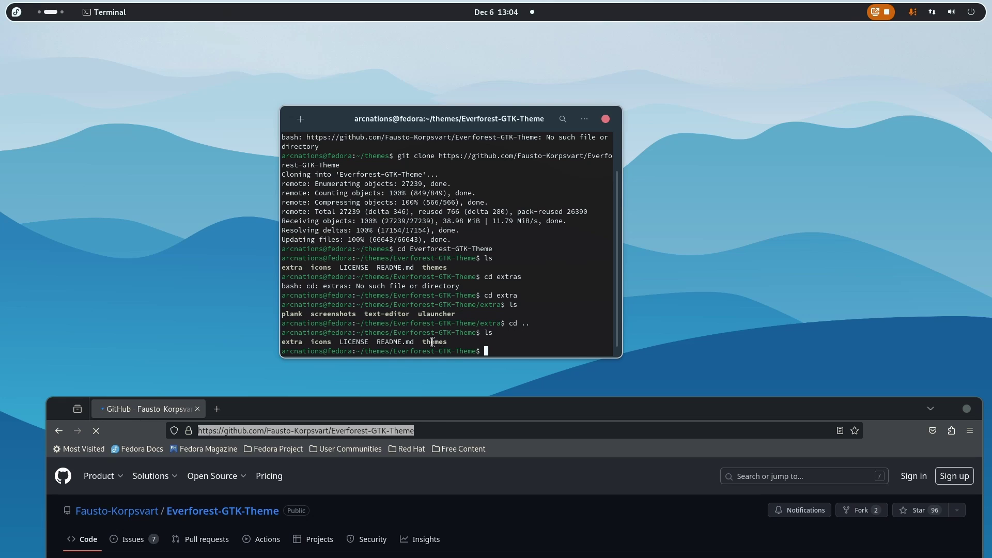
- Change into the repository's themes directory and list the theme variants in it
drag(426, 343, 488, 344)
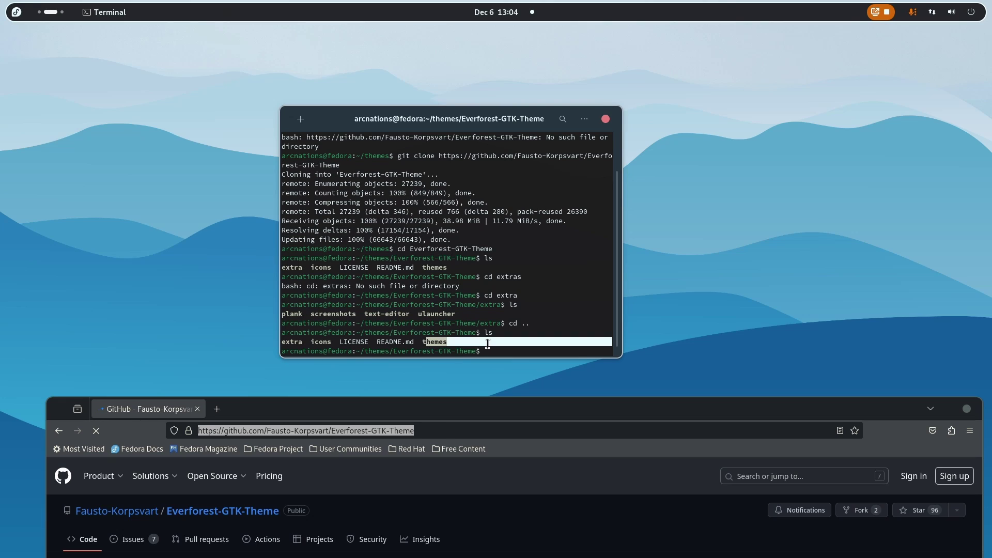
click(487, 348)
text(cd )
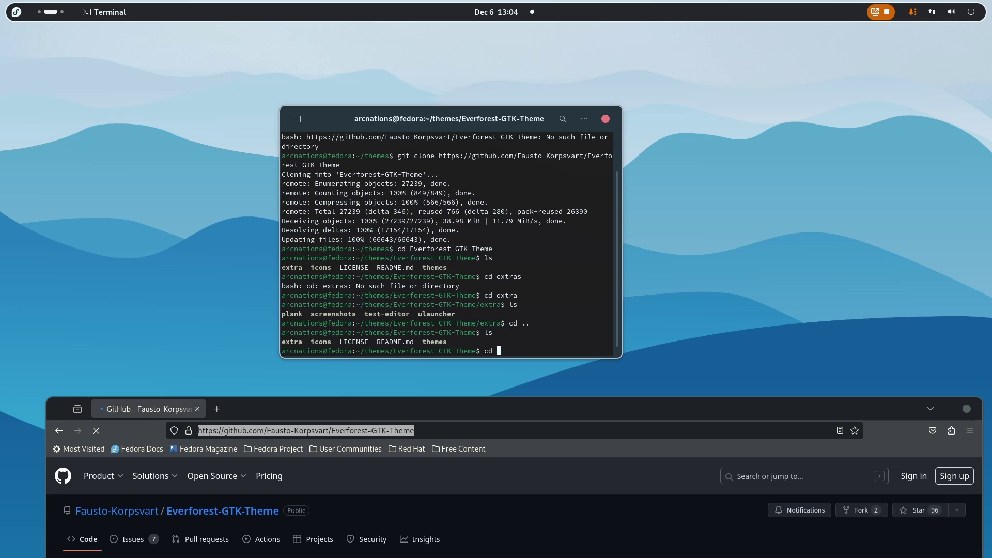
text(themes)
key(Return)
text(ls)
key(Return)
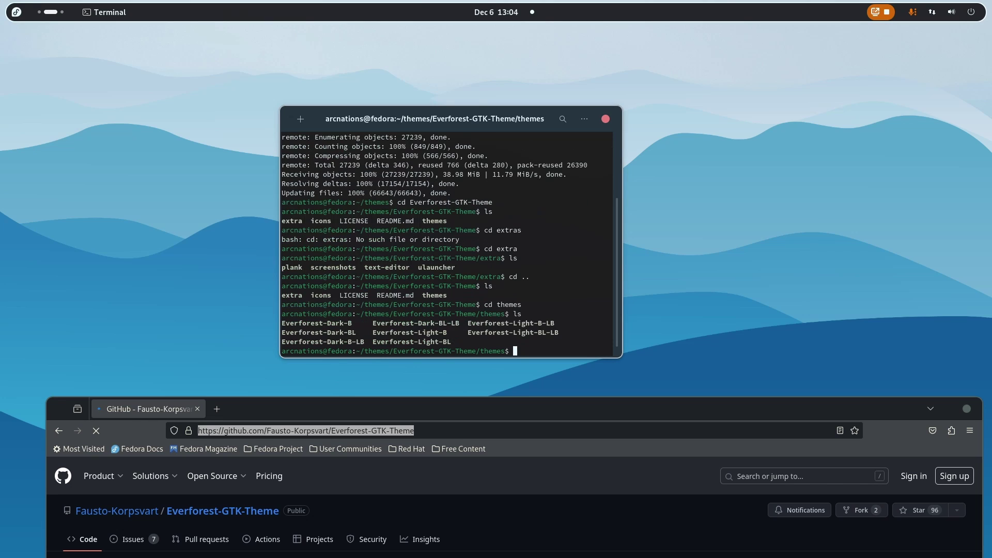
- Start a cp command with the Everforest-Dark-B folder name, copied from the listing, as its source
drag(307, 323, 344, 323)
drag(405, 336, 445, 338)
click(430, 335)
text(cd)
right_click(317, 324)
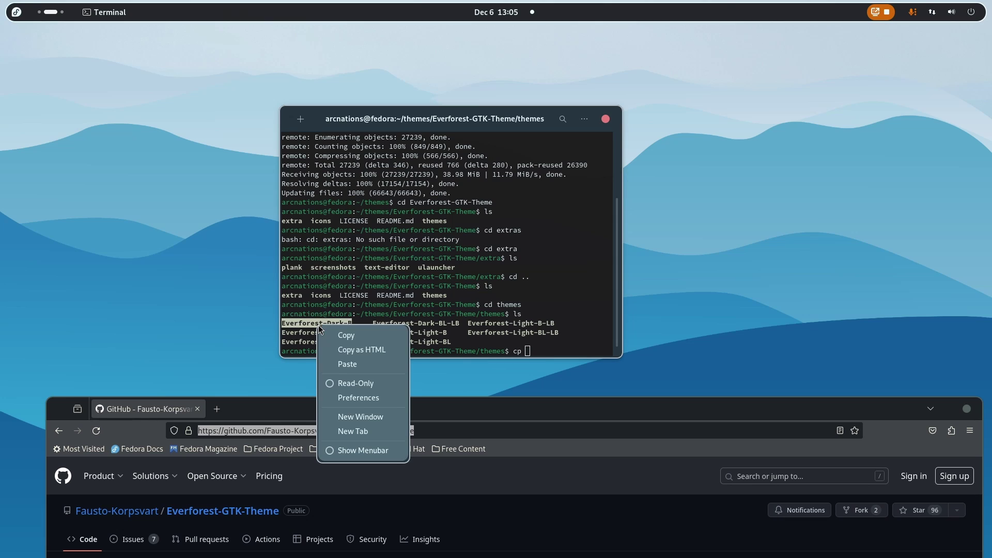
click(499, 312)
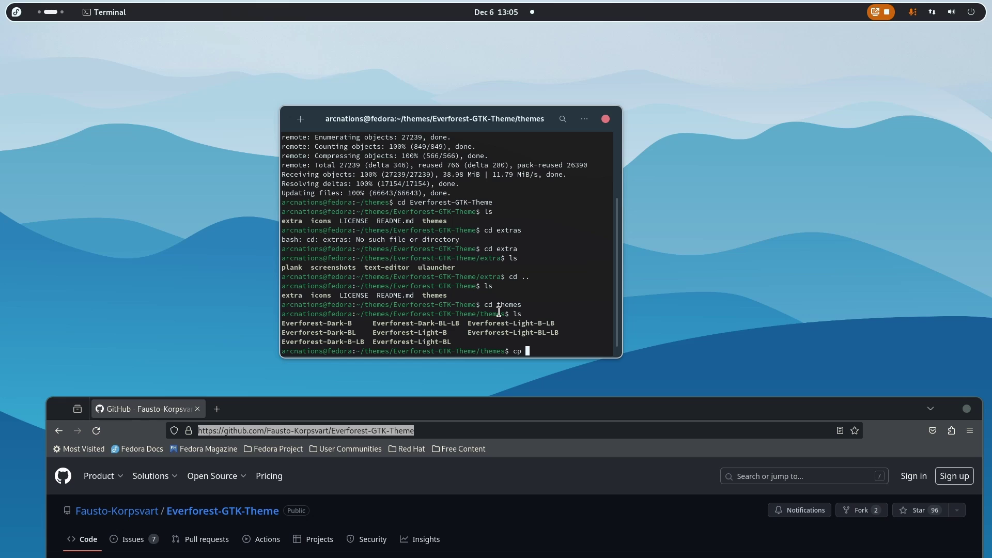
text(Everforest-Dark-B)
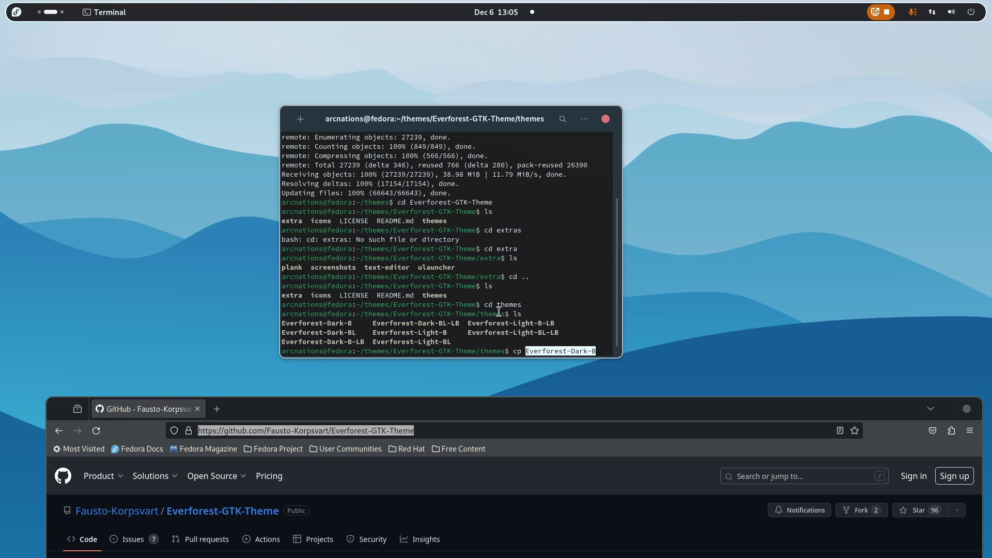
key(Right)
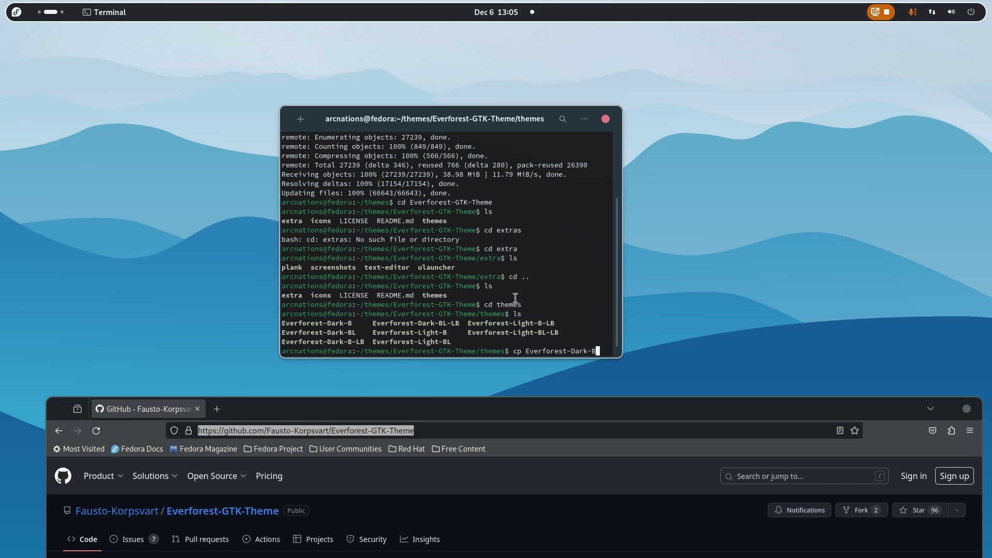
- Open Tweaks at its appearance settings, view the available shell themes, and return to the terminal with the Tweaks window moved aside
click(57, 14)
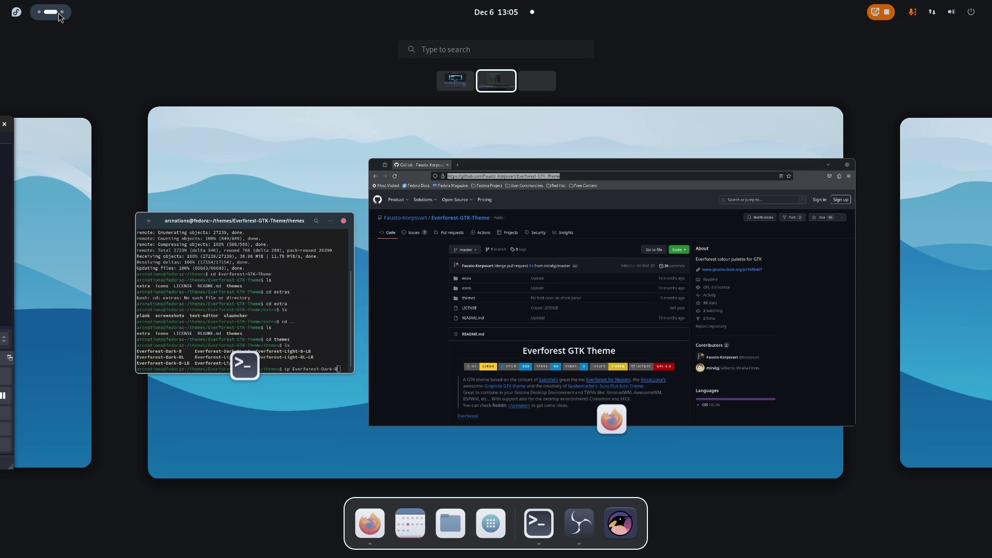
text(twe)
key(Return)
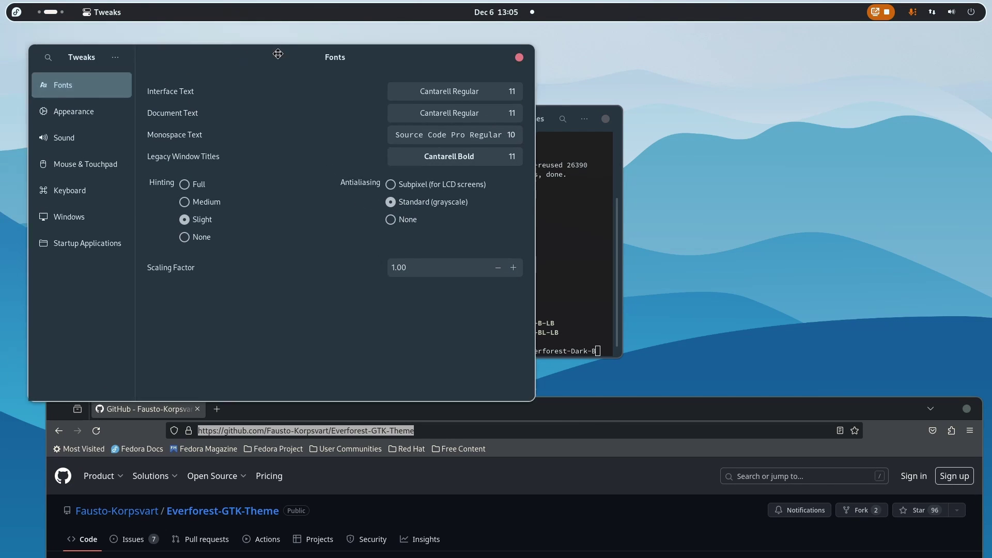
drag(278, 54, 358, 84)
click(184, 138)
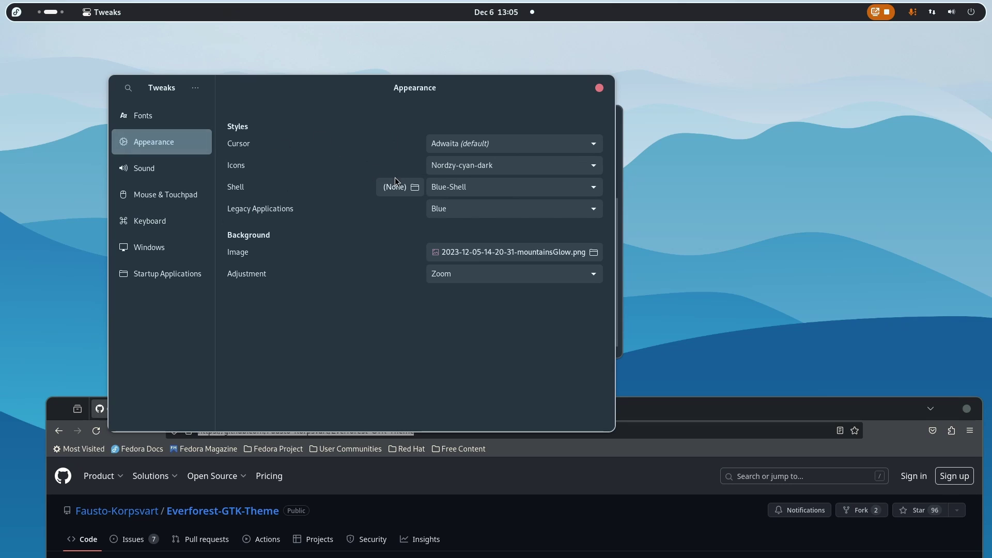
click(468, 194)
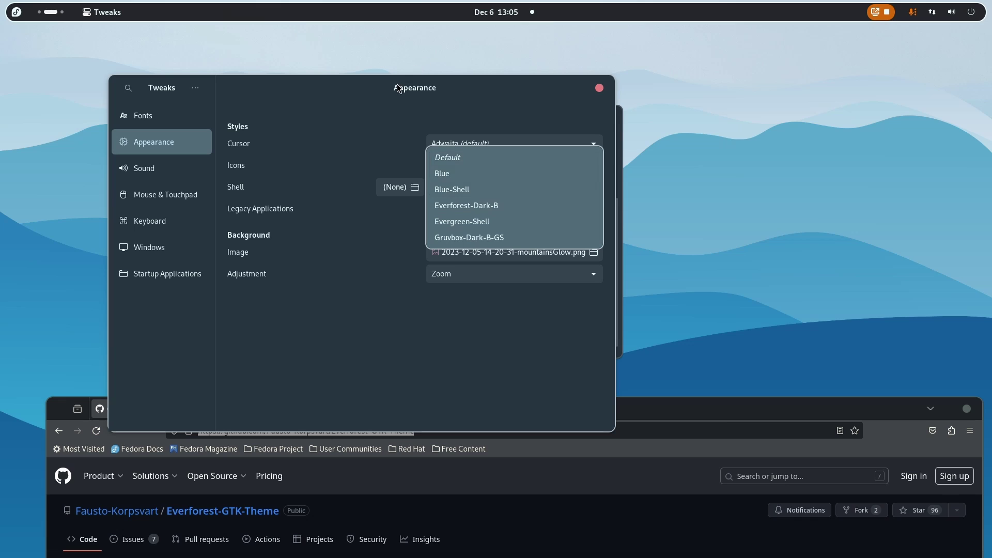
click(651, 350)
drag(417, 97, 674, 384)
click(531, 292)
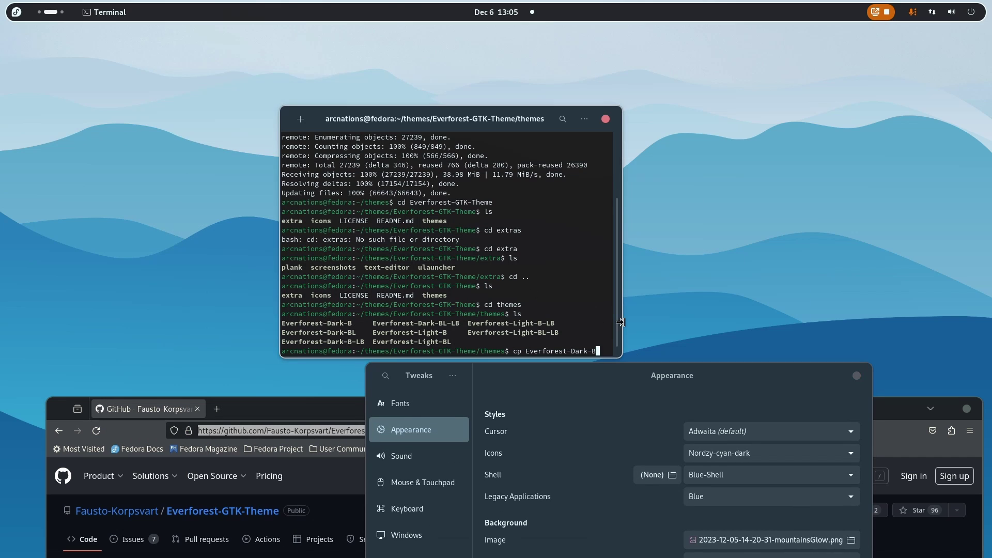
- Add the -r option to the Everforest-Dark-B copy command and give ~/.themes as the destination
key(Left)
key(Left)
key(Left)
key(Left)
key(Left)
key(Left)
key(Left)
key(Left)
key(Left)
key(Left)
key(Left)
key(Left)
key(Left)
key(Left)
key(Left)
key(Left)
key(Left)
text(-r)
key(Right)
key(Right)
key(Right)
key(Right)
key(Right)
key(Right)
key(Right)
key(Right)
key(Right)
key(Right)
key(Right)
key(Right)
key(Right)
key(Right)
key(Right)
key(Right)
key(Right)
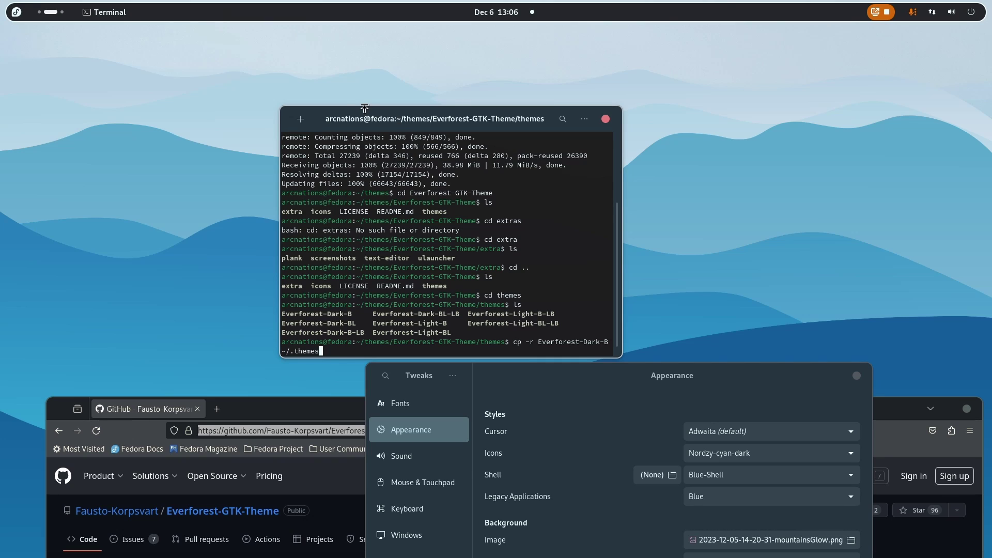
- Open a second terminal tab and enter the command mkdir ~/.themes without running it
drag(356, 123, 377, 113)
click(322, 108)
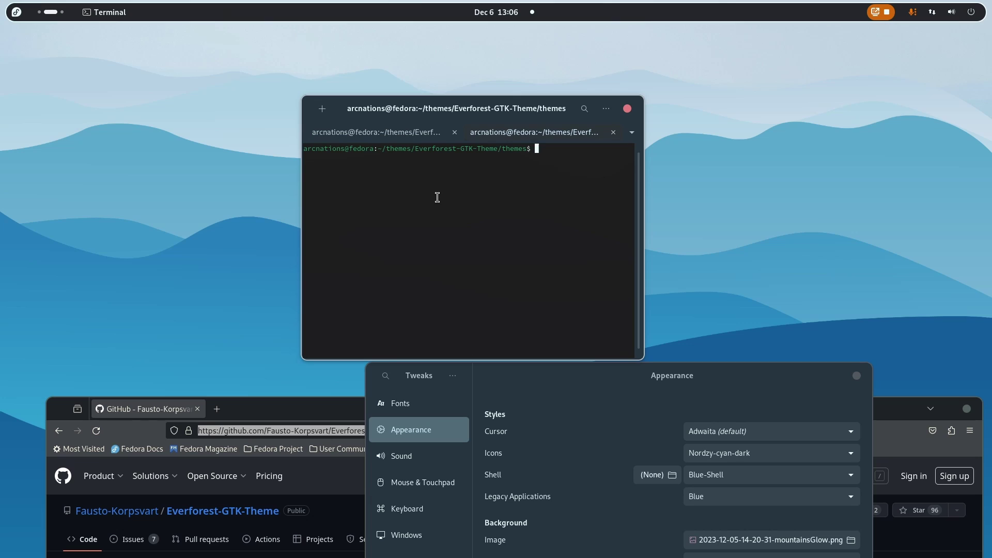
text(mk)
text(dir ~/.themes)
- Bring the Tweaks appearance settings back into full view to check the selected icon theme
click(50, 11)
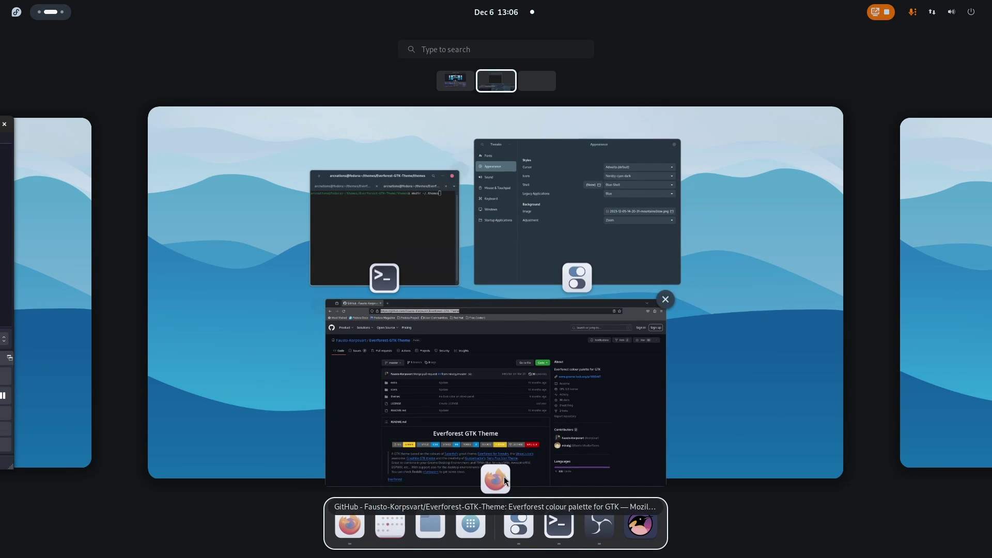
click(525, 536)
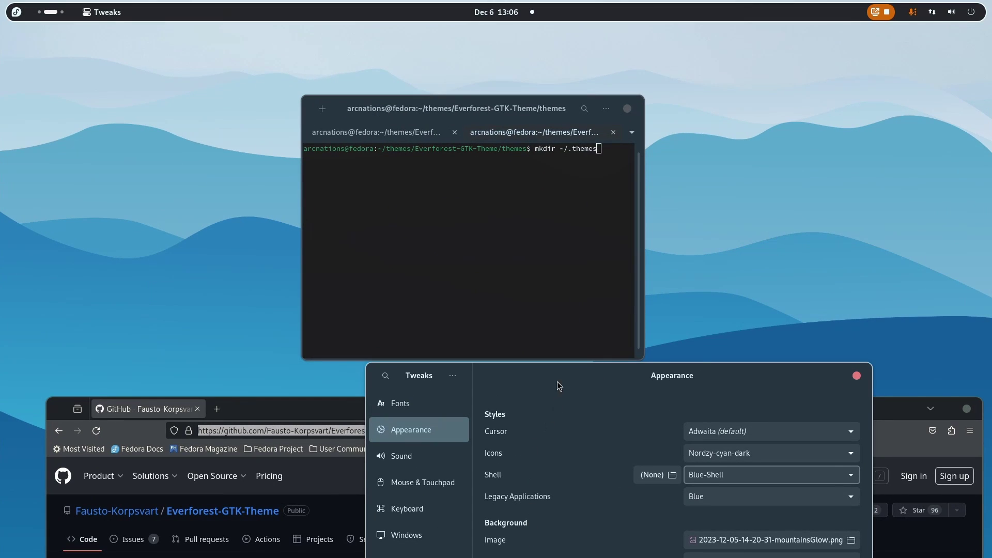
drag(559, 385, 329, 213)
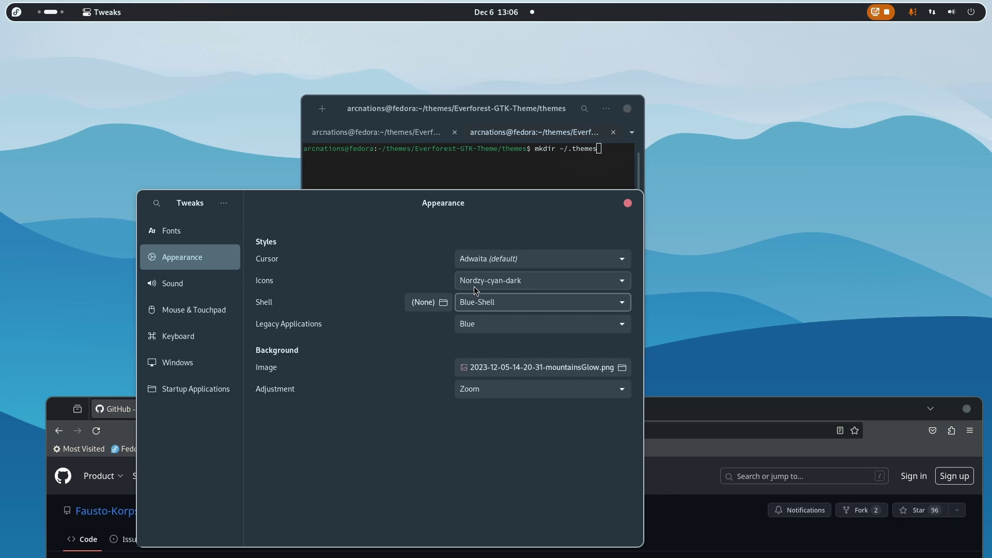
- Switch to Firefox and search the web for "nordzy cyan dark"
click(694, 413)
drag(694, 413, 647, 301)
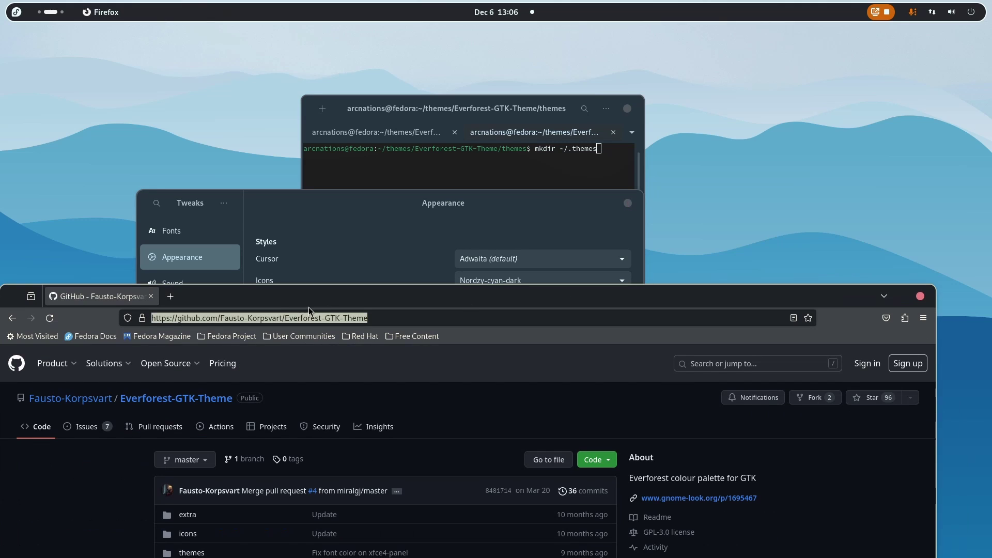
click(288, 319)
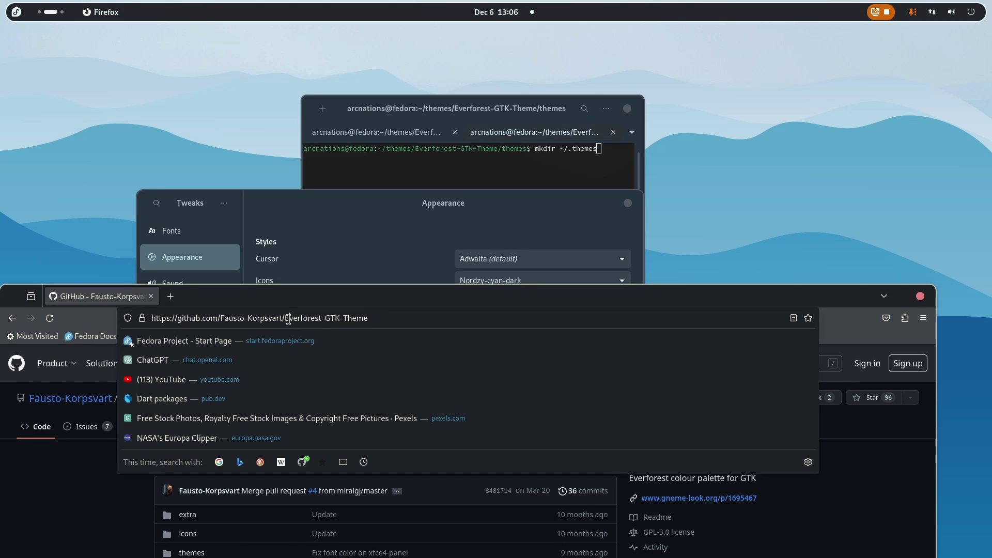
key(ctrl+a)
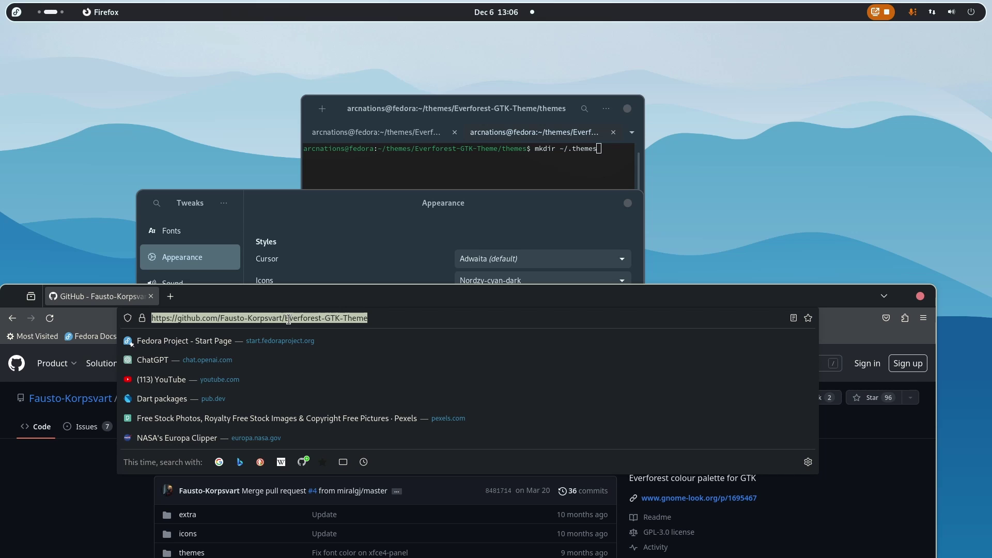
text(nord)
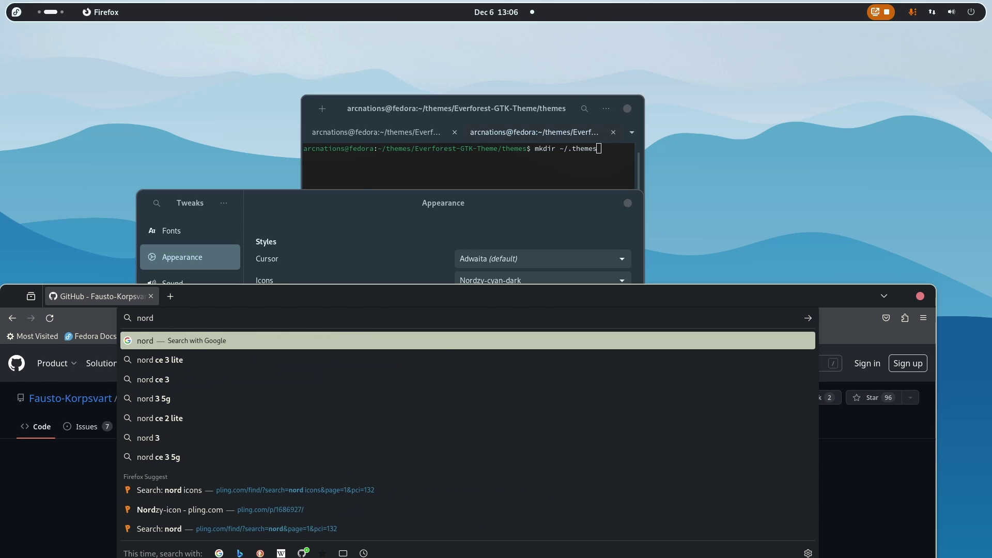
text(zy c)
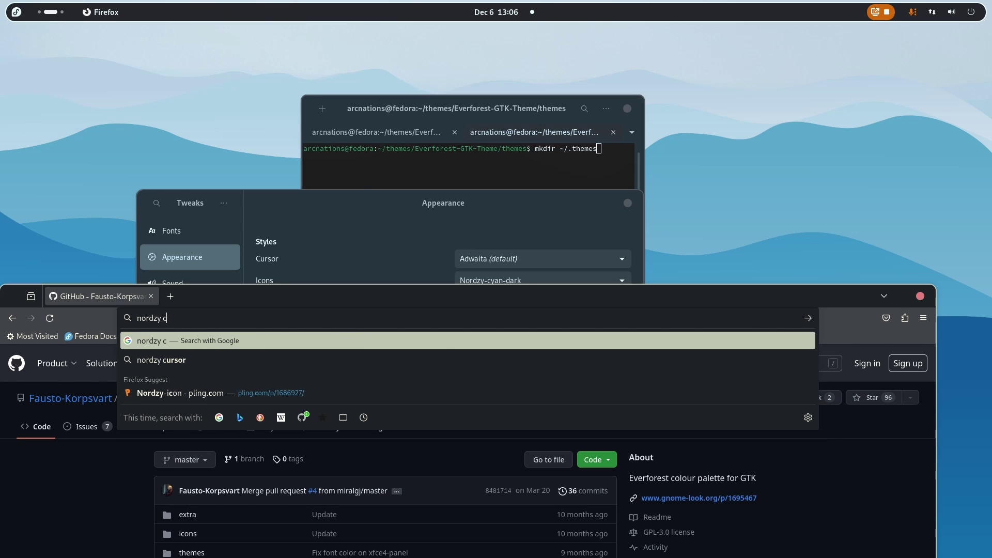
text(yan da)
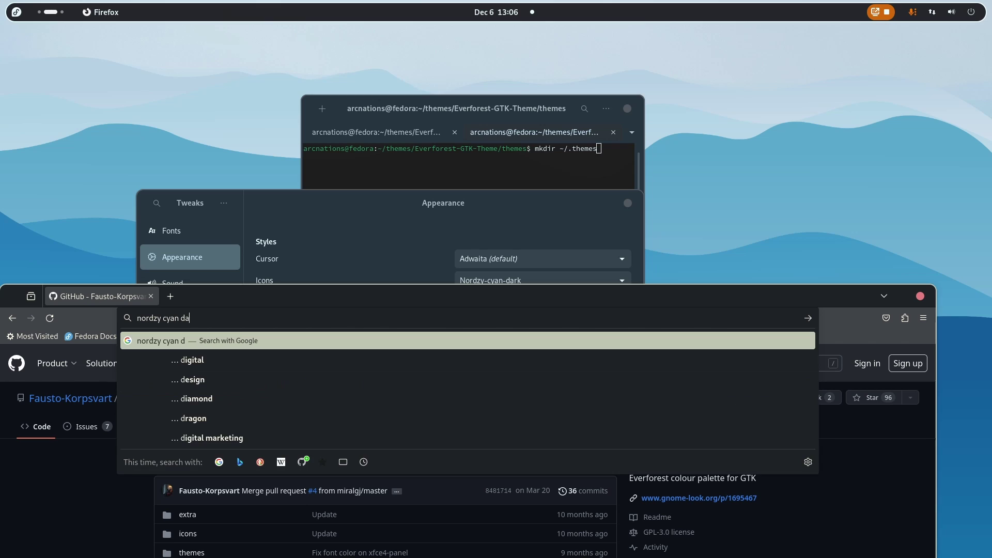
text(rk)
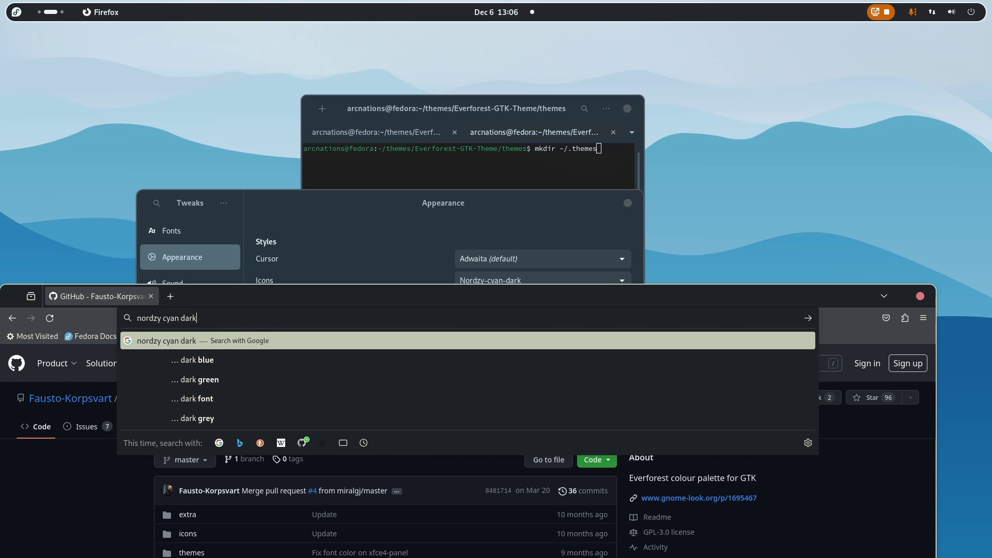
key(Return)
- Open the Nordzy-icon result on Gnome-look.org and locate Nordzy-cyan-dark.tar.gz in its download list
drag(270, 303, 347, 164)
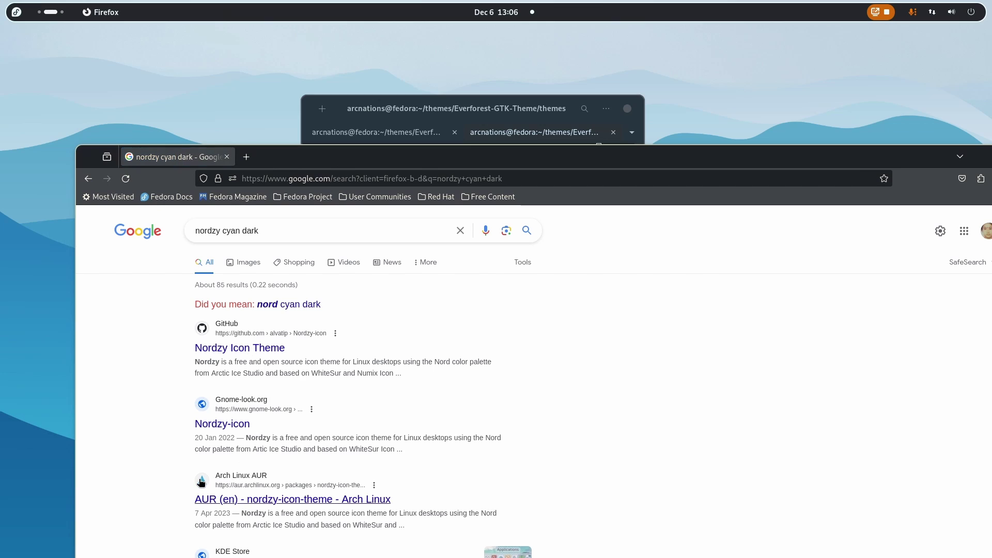
click(227, 426)
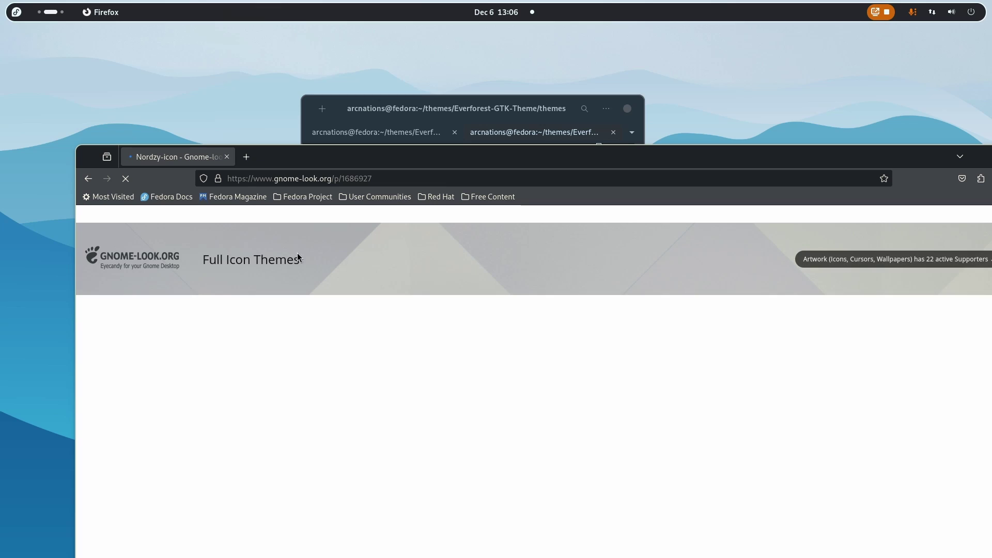
drag(442, 166, 385, 118)
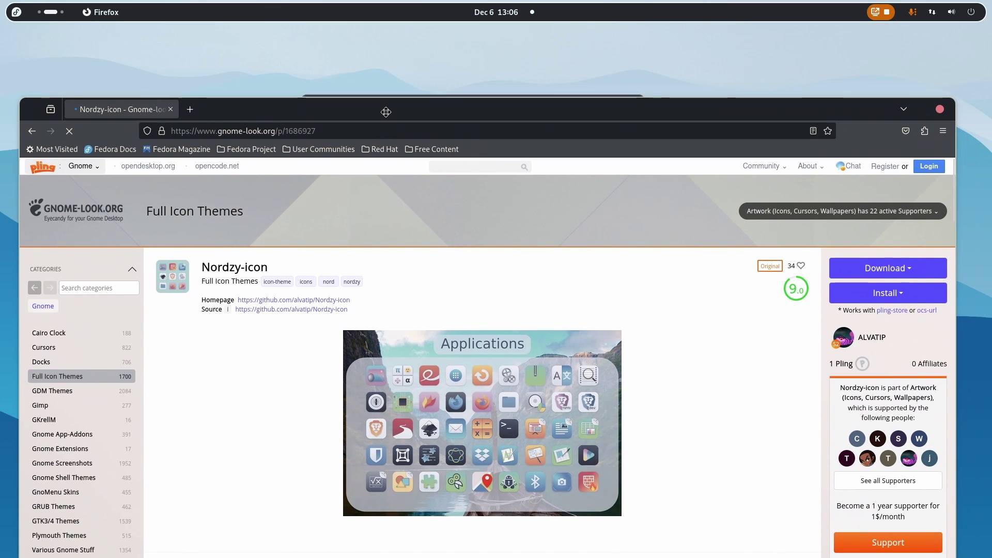
click(900, 275)
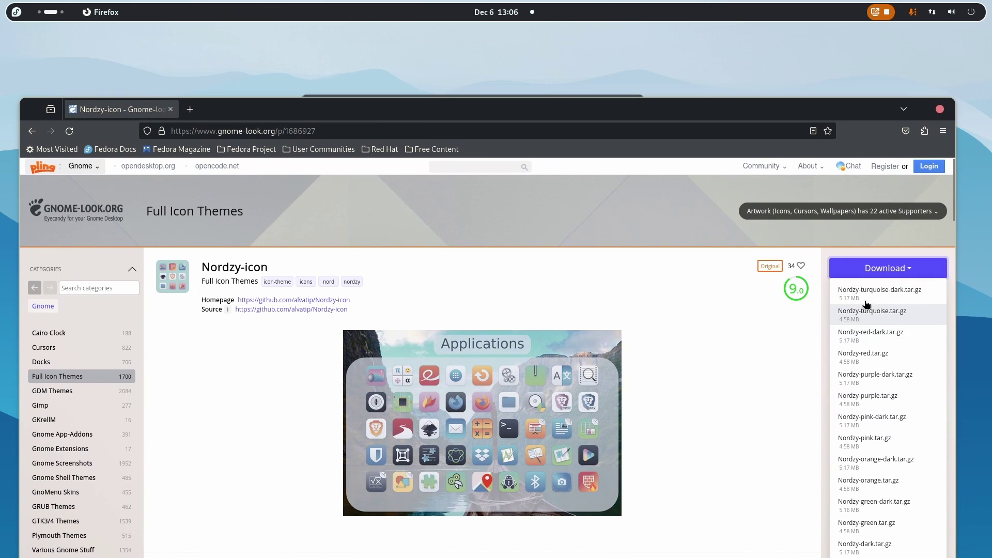
scroll(866, 310, down, 5)
scroll(864, 317, down, 2)
scroll(873, 387, up, 6)
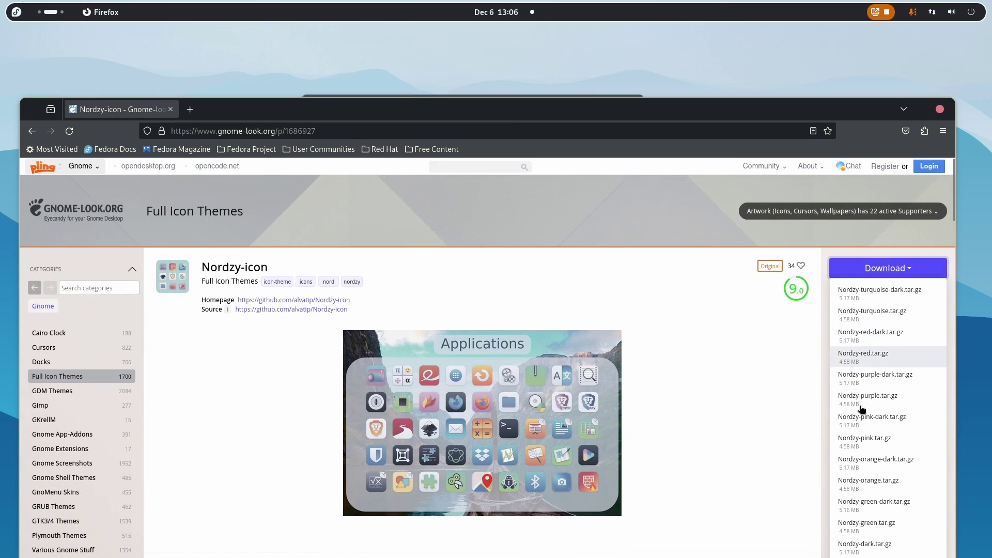
scroll(887, 474, down, 2)
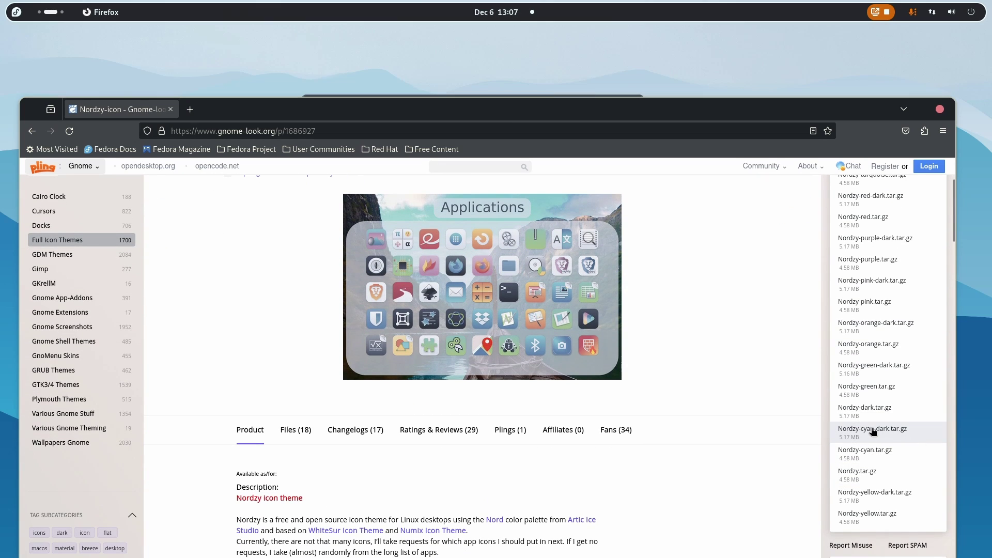
- Move the Firefox window out of the way and bring the terminal in front of Tweaks
drag(662, 110, 688, 461)
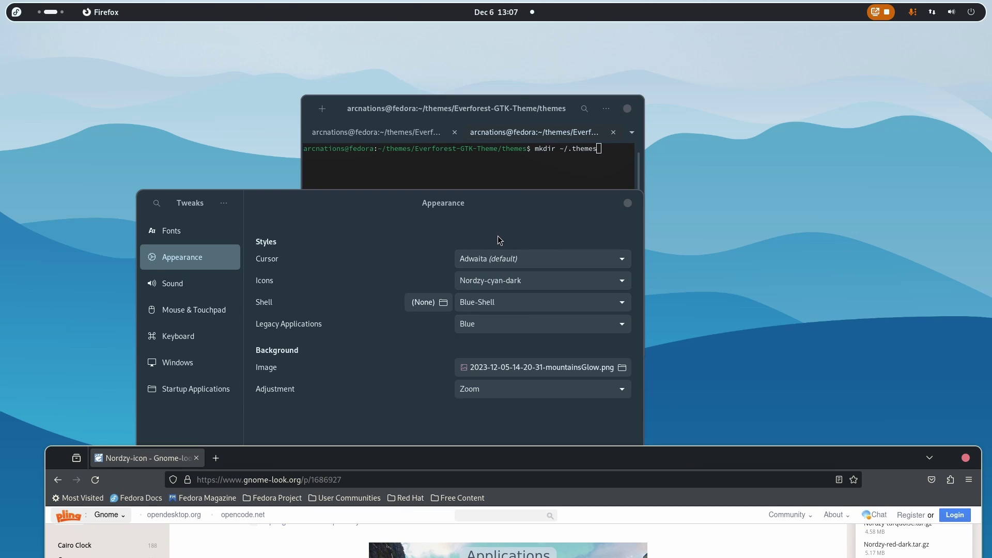
drag(433, 106, 484, 133)
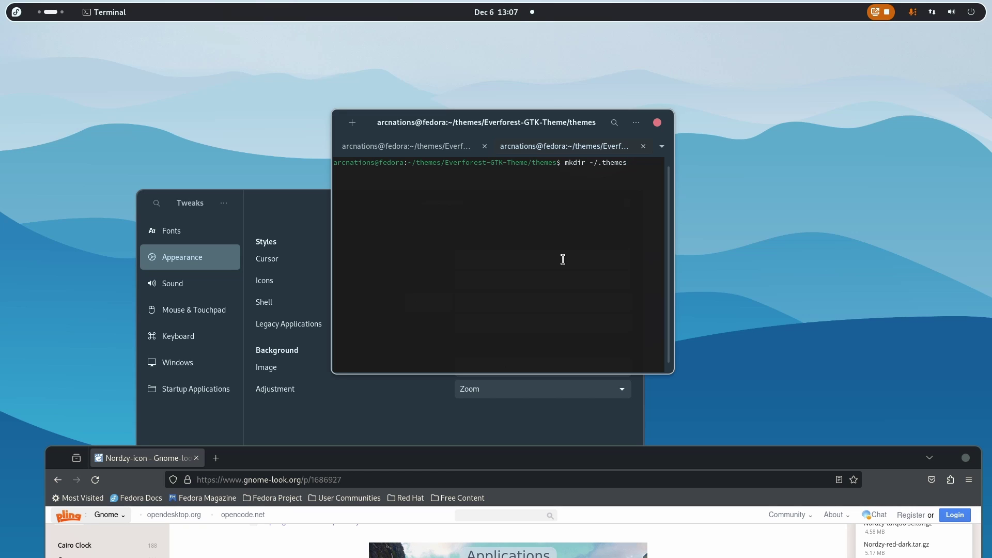
- Change the unsubmitted terminal command to mkdir ~/.icons and bring the Tweaks window to the front
key(BackSpace)
key(BackSpace)
key(BackSpace)
key(BackSpace)
key(BackSpace)
key(BackSpace)
text(icons)
drag(315, 200, 336, 178)
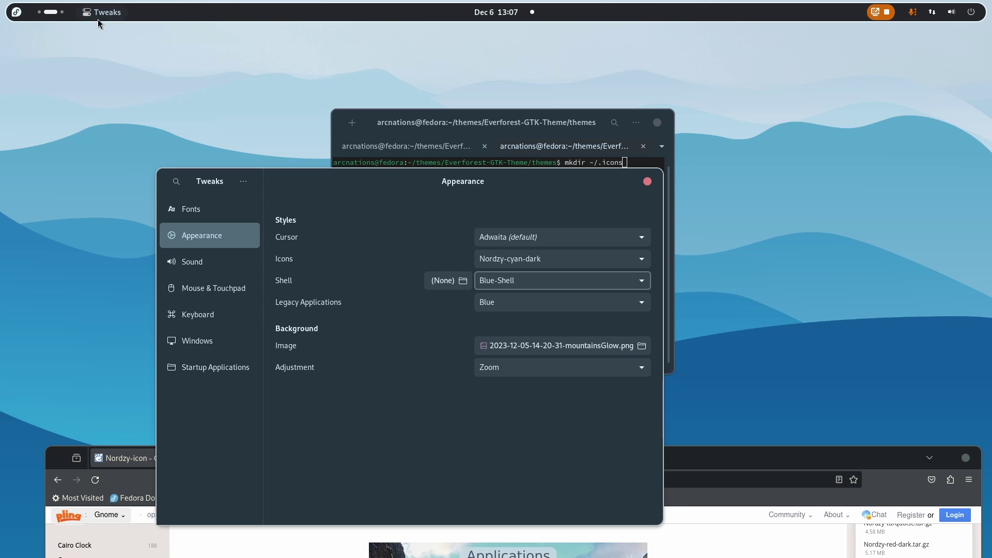
- Open Files, go to the Desktop folder and run csseditor.sh as a program
click(39, 12)
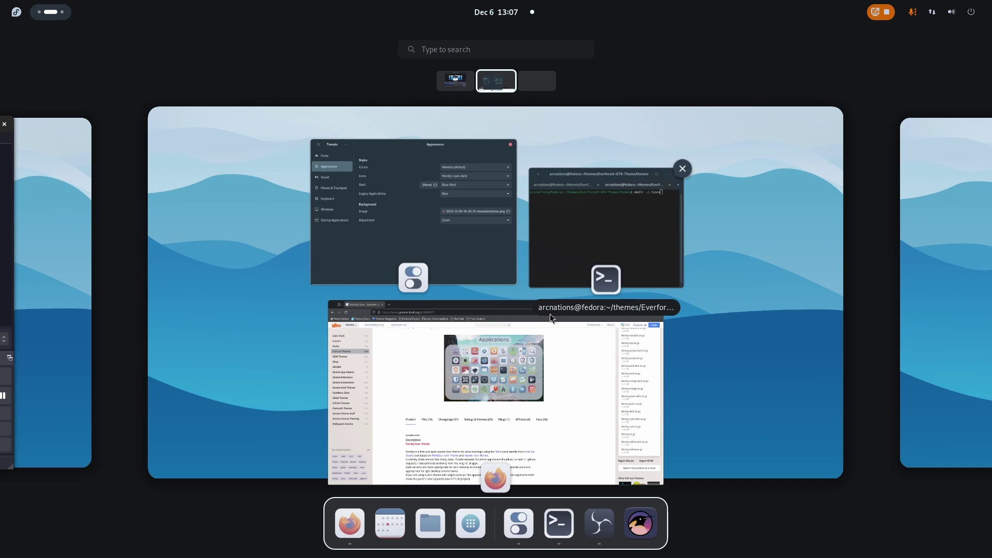
click(442, 523)
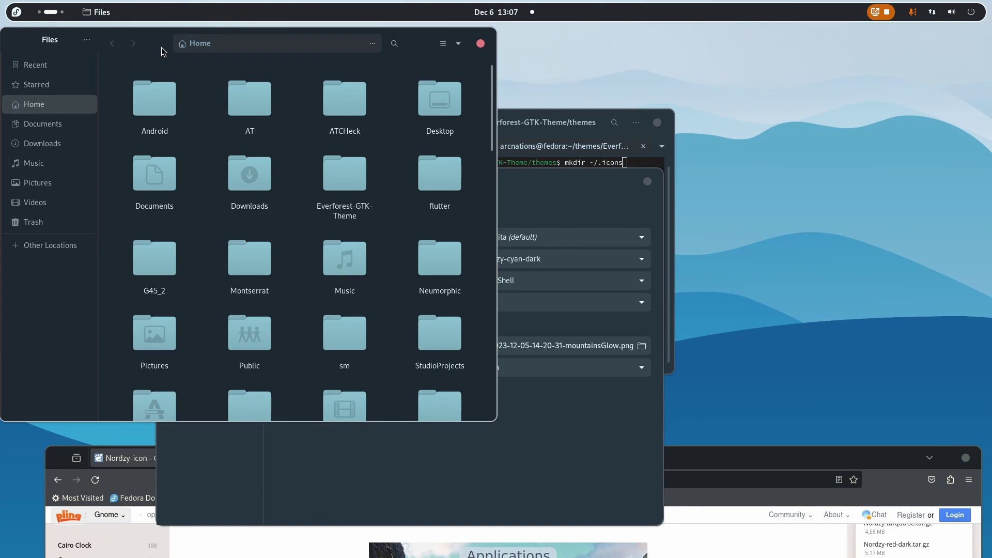
drag(165, 52, 382, 152)
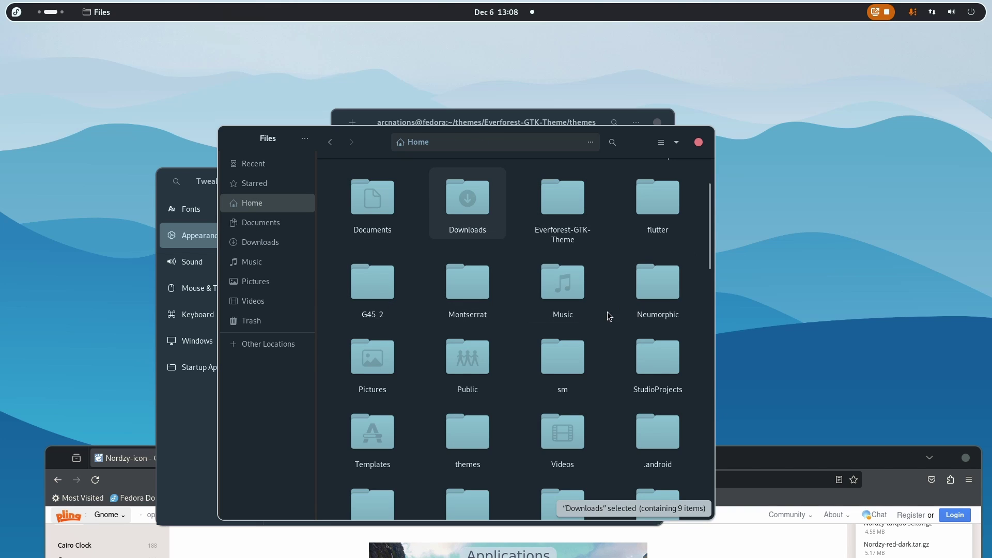
scroll(480, 395, down, 1)
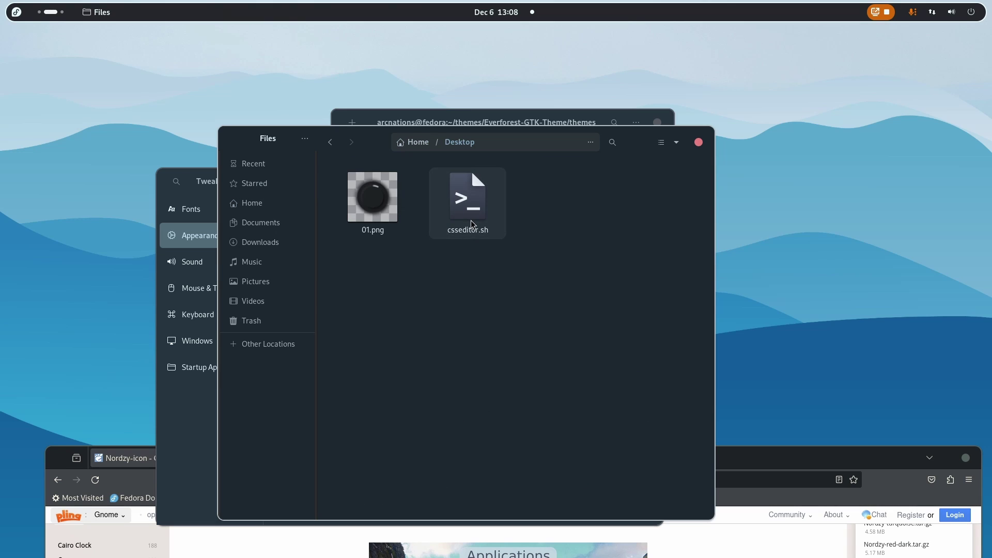
right_click(471, 222)
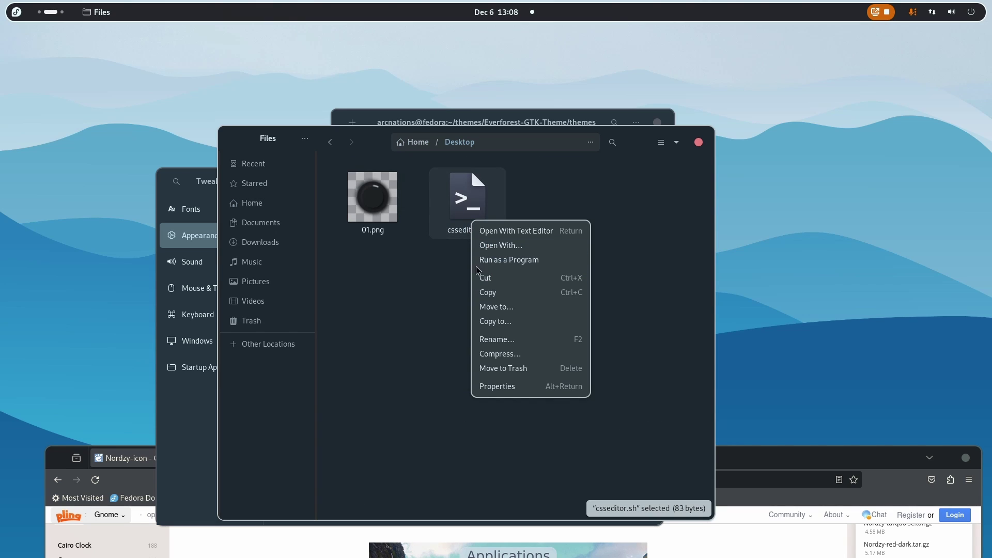
click(500, 264)
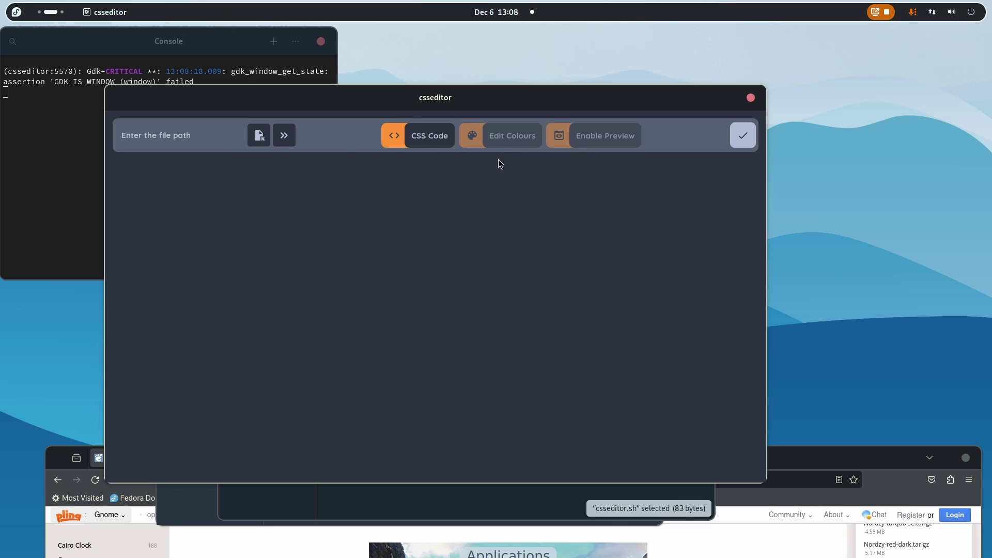
- Open gtk-dark.css in csseditor from the gtk-3.0 folder of the Everforest-Dark-B theme in ~/.themes
click(259, 136)
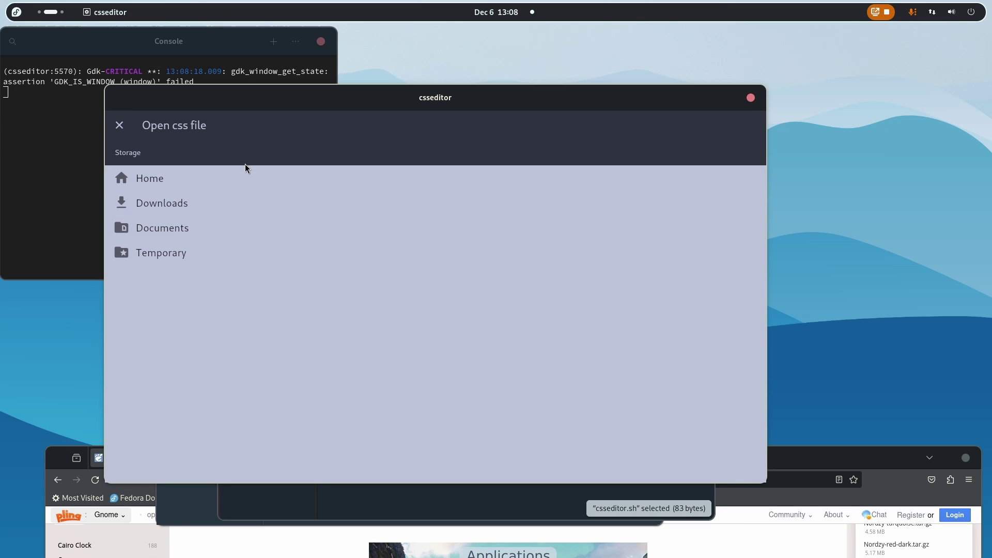
click(132, 179)
scroll(188, 388, down, 3)
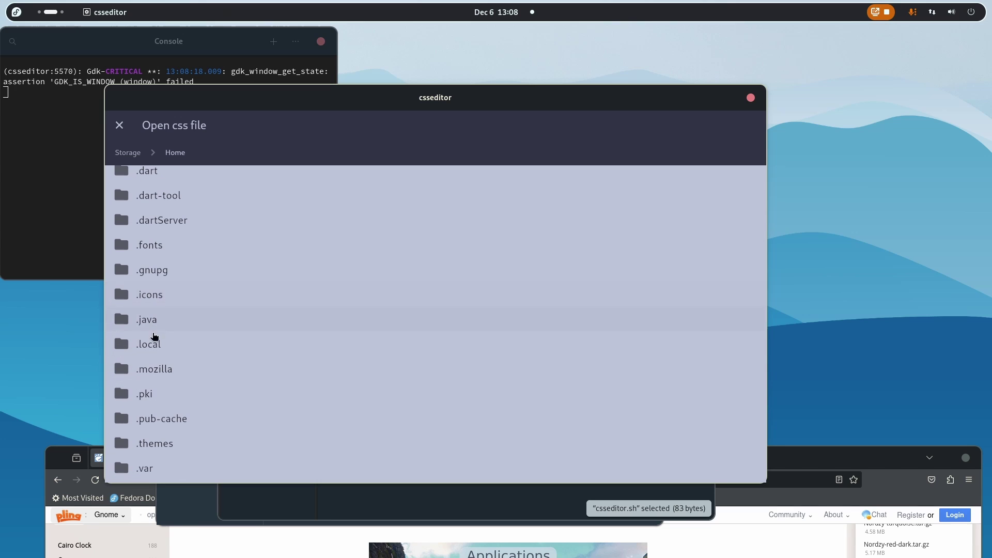
scroll(156, 390, down, 2)
click(156, 390)
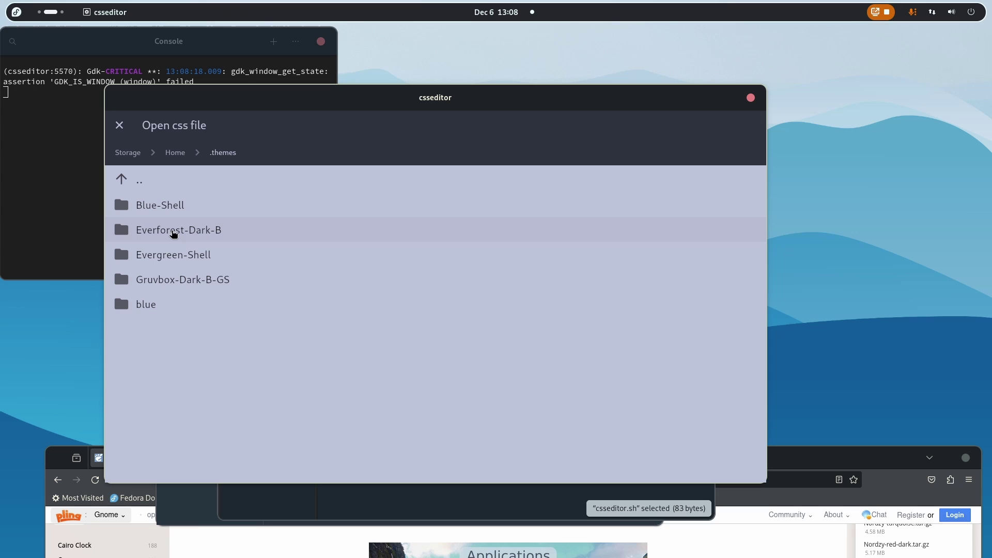
click(174, 231)
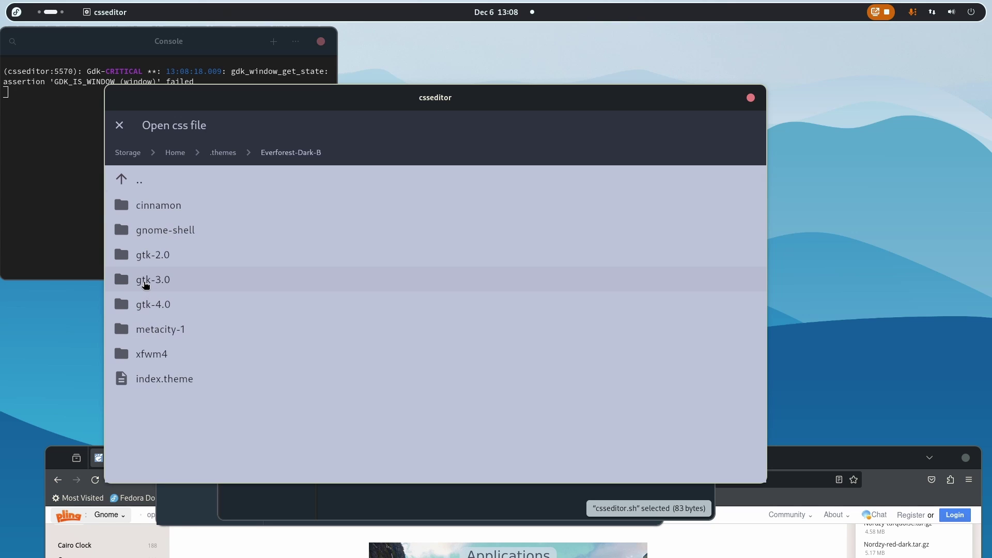
click(152, 282)
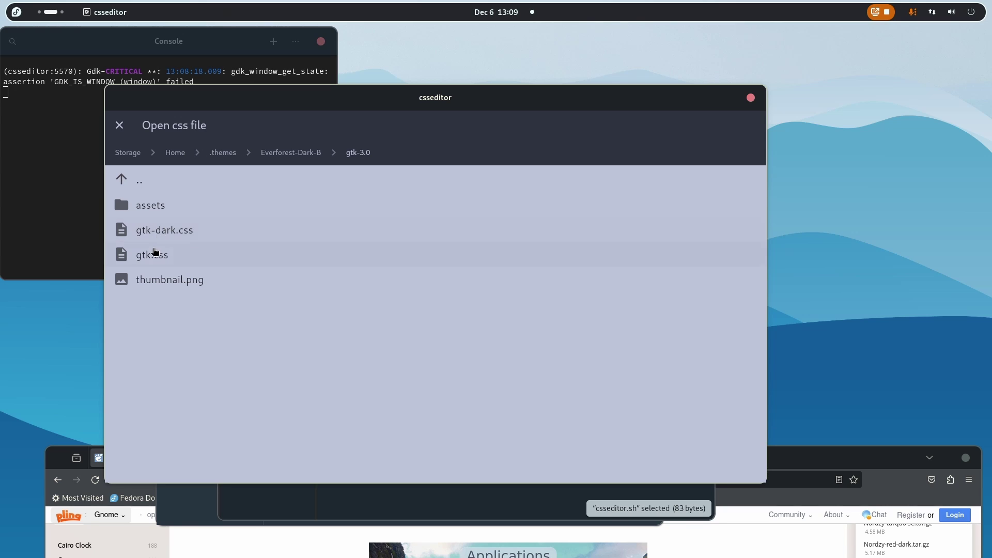
click(153, 234)
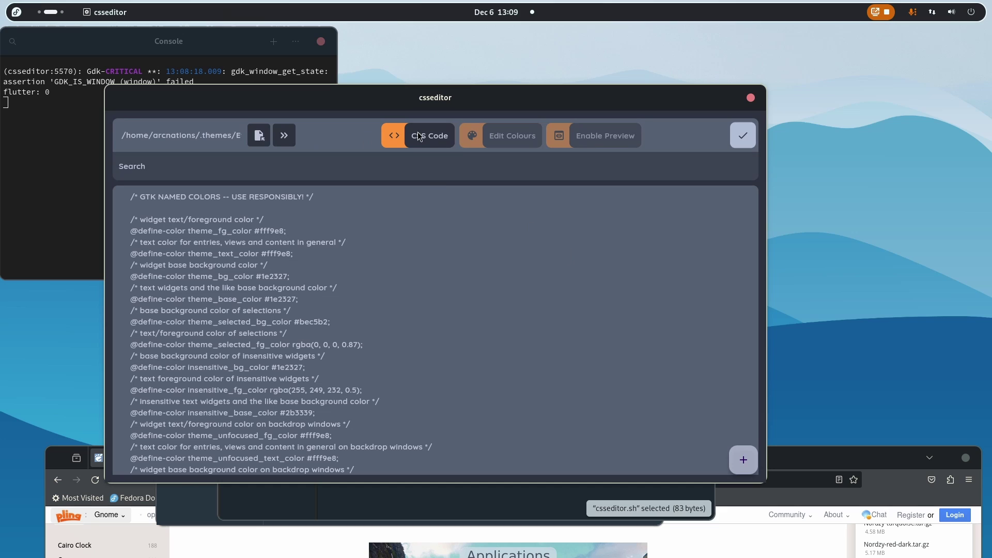
- Switch csseditor to colour editing and look through the main colours of the CSS file
click(476, 133)
drag(295, 98, 294, 65)
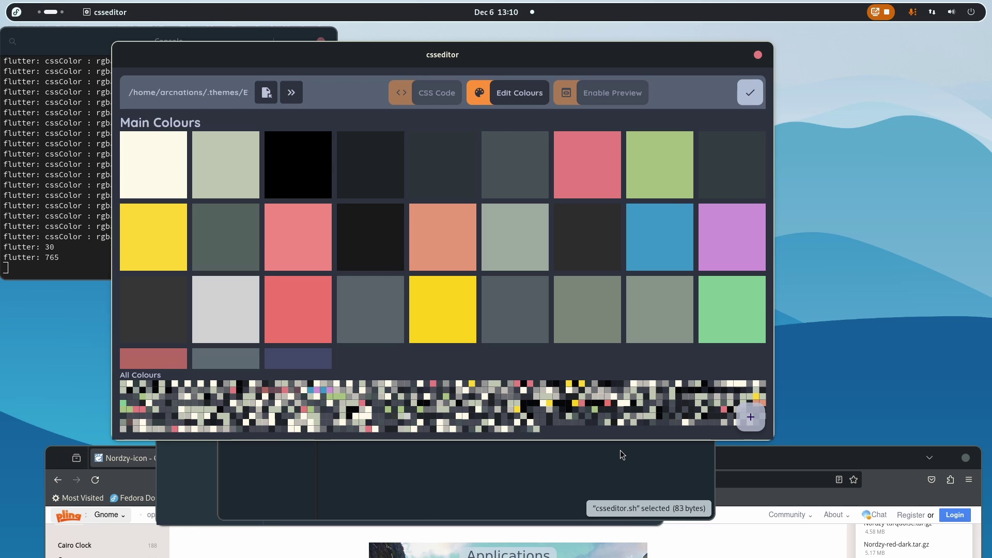
scroll(401, 218, down, 1)
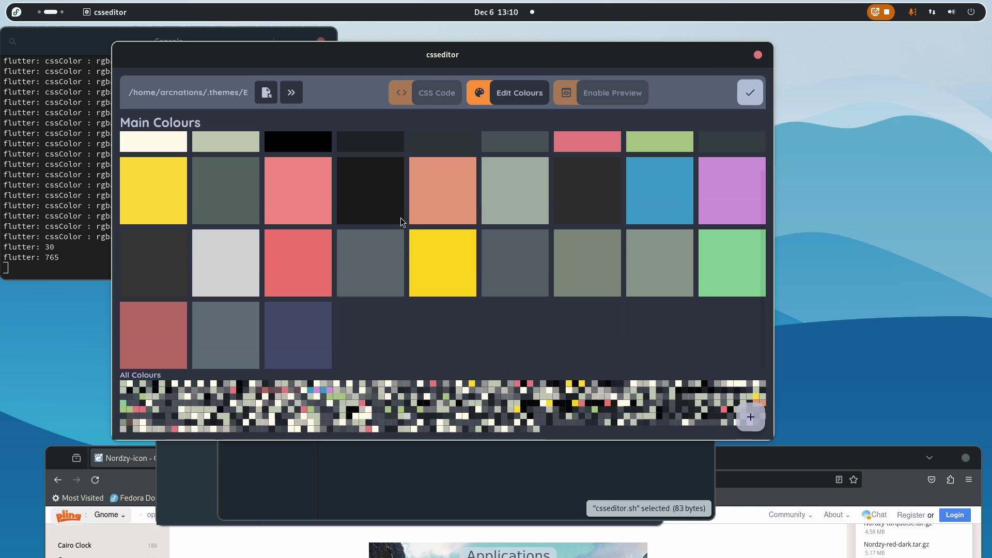
scroll(403, 299, up, 1)
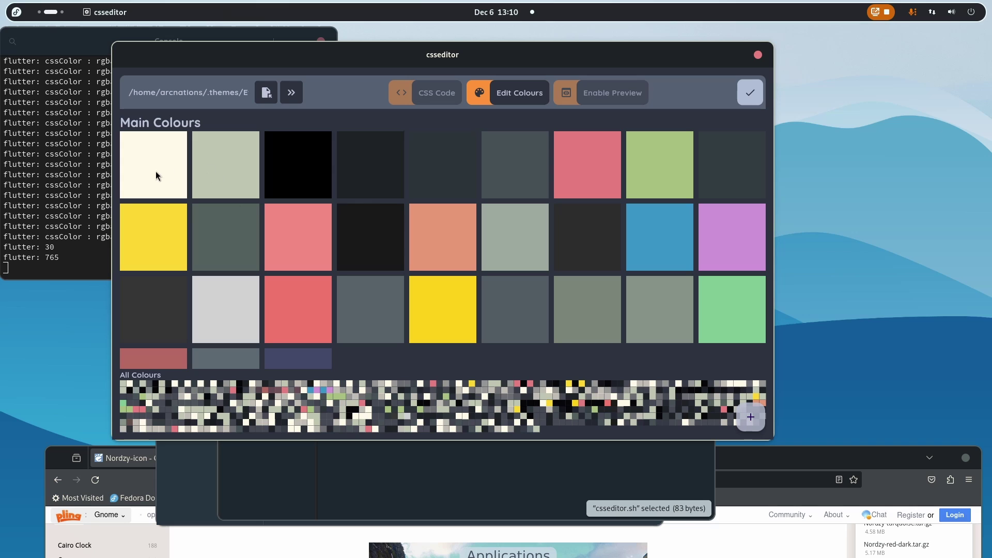
- Recolour the first main colour, the cream one, to a bright violet
click(136, 163)
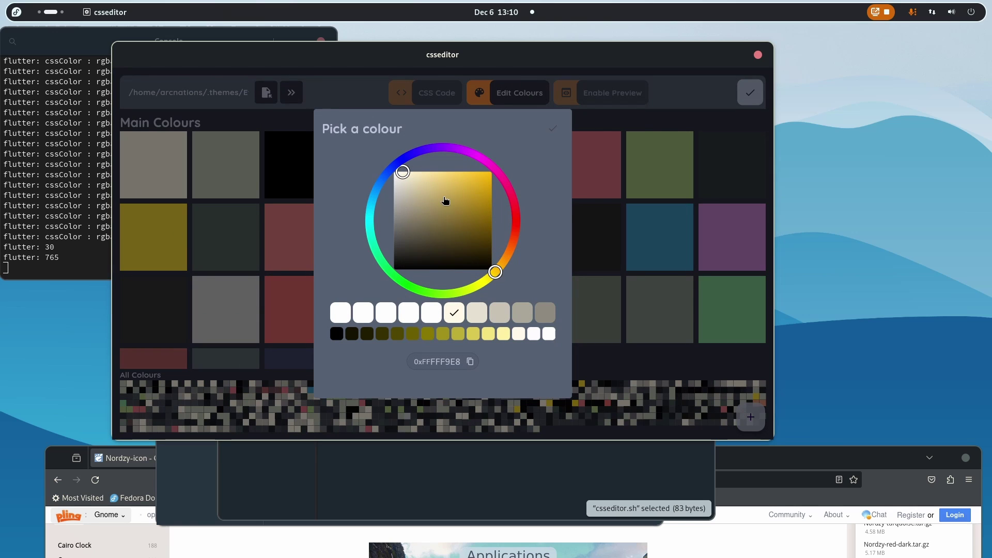
click(421, 158)
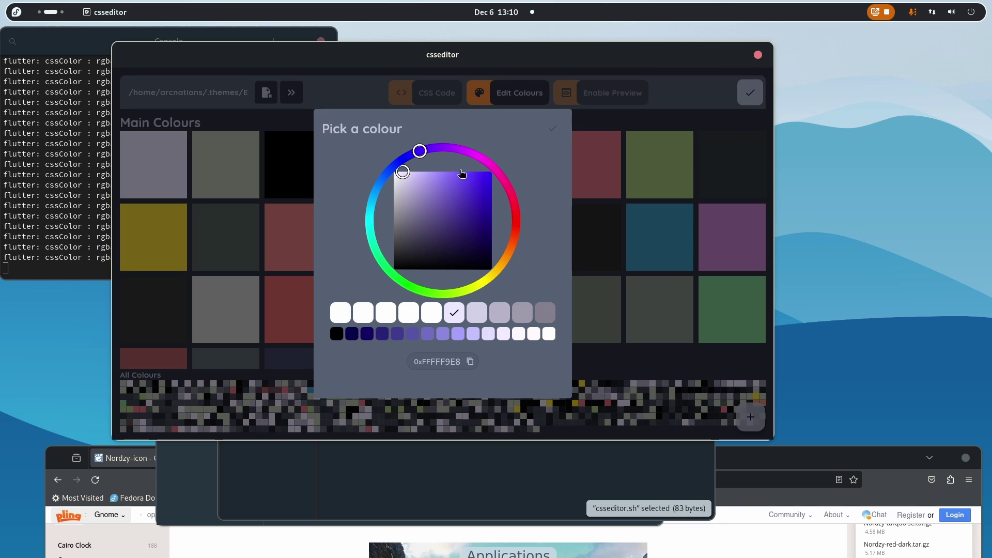
mouse_move(437, 177)
mouse_down()
mouse_move(458, 171)
mouse_move(450, 171)
mouse_up()
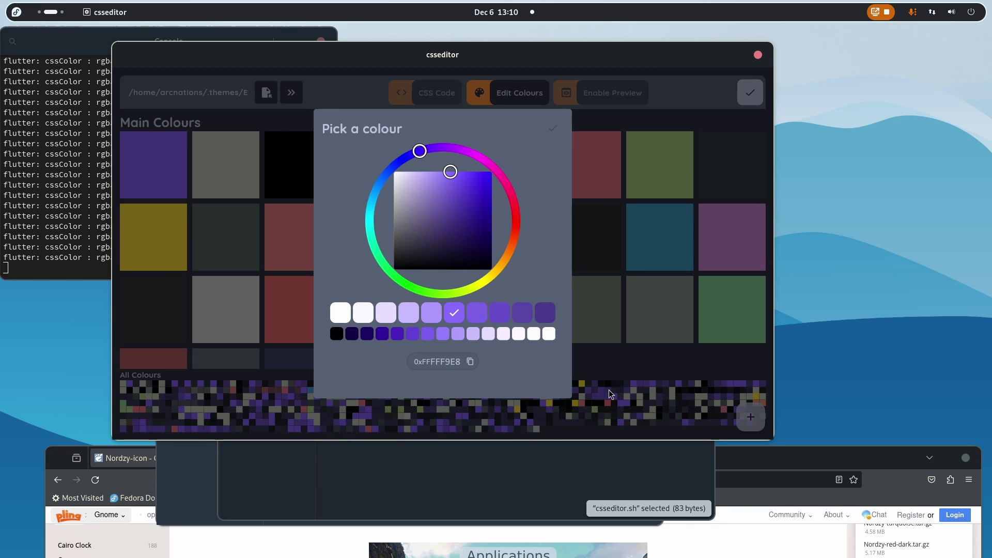
click(217, 395)
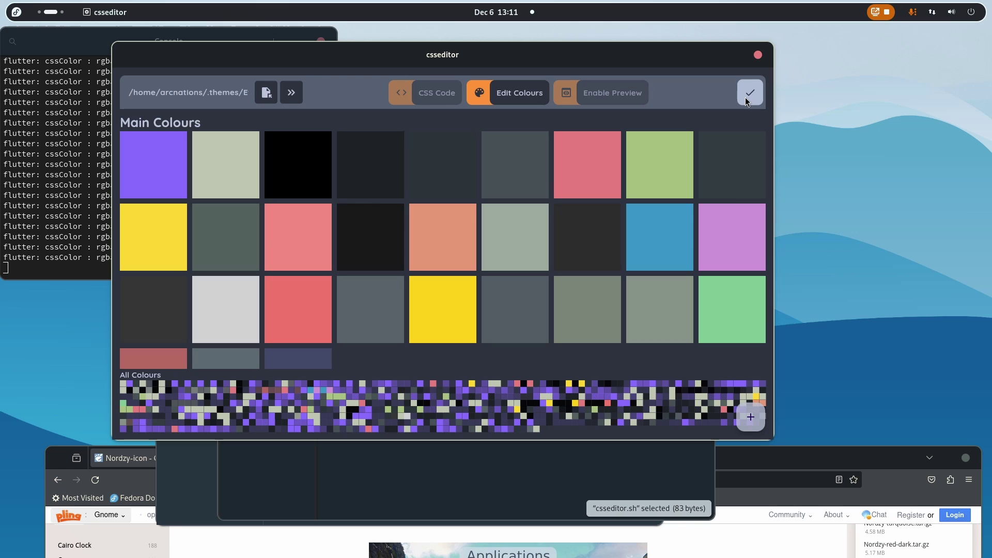
- Move the Files window aside and set the legacy applications theme in Tweaks to Everforest-Dark-B
click(499, 515)
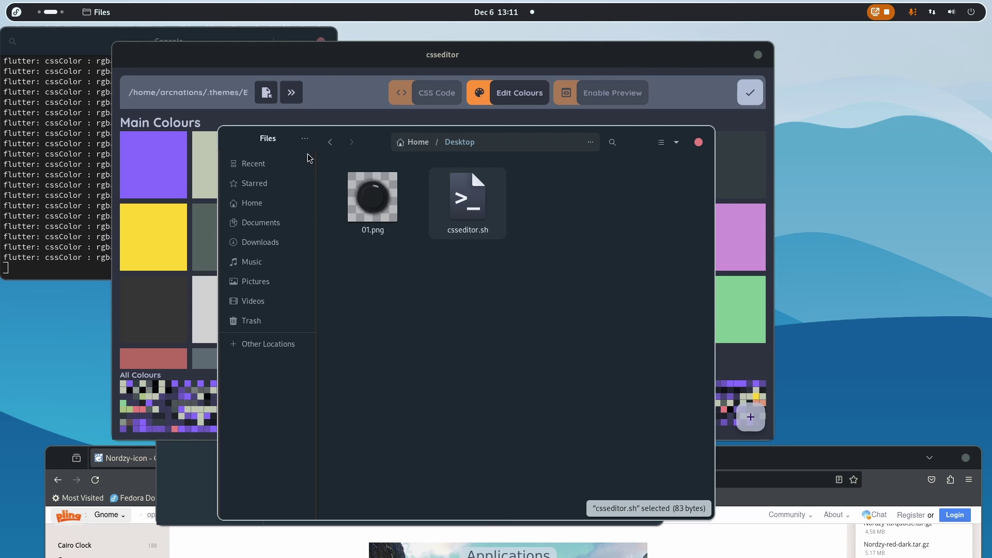
drag(374, 143, 696, 184)
click(353, 486)
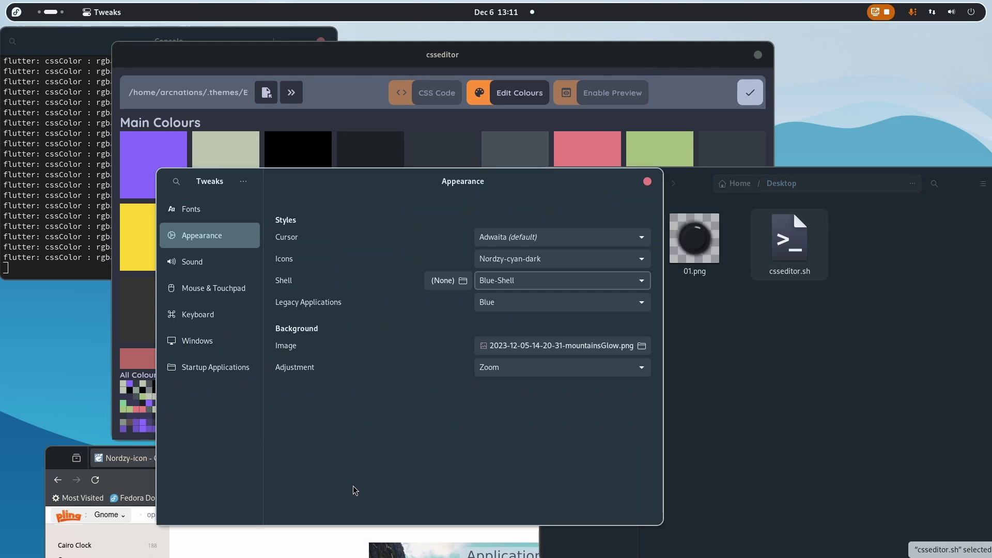
click(530, 282)
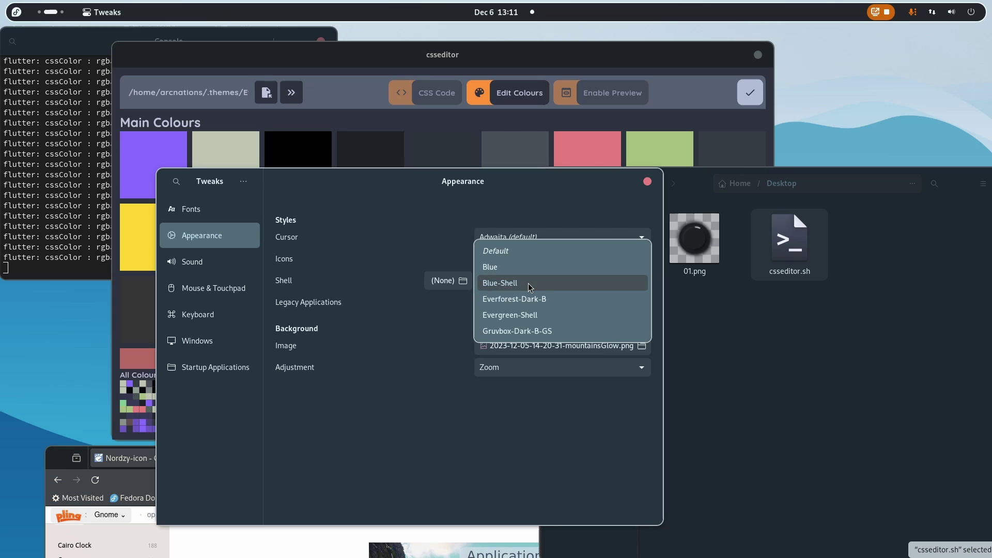
click(428, 374)
click(509, 302)
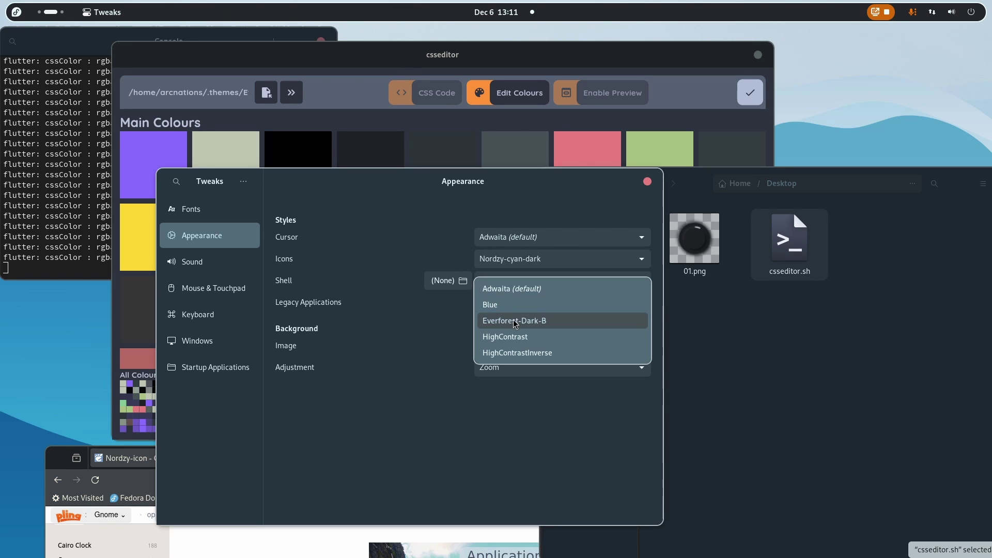
click(510, 323)
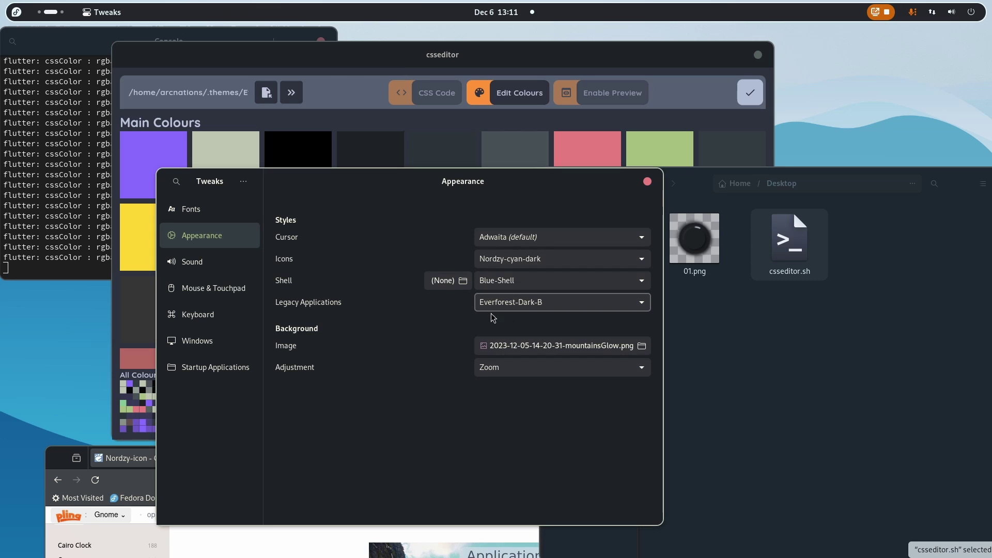
- Move Tweaks out of the way and save the edited CSS file in csseditor
drag(385, 176, 376, 209)
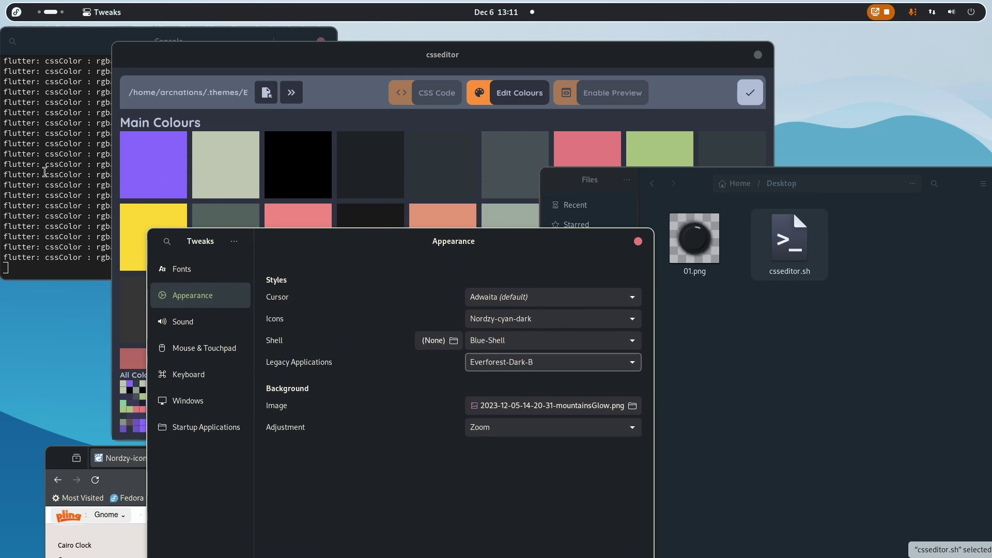
click(416, 59)
click(750, 92)
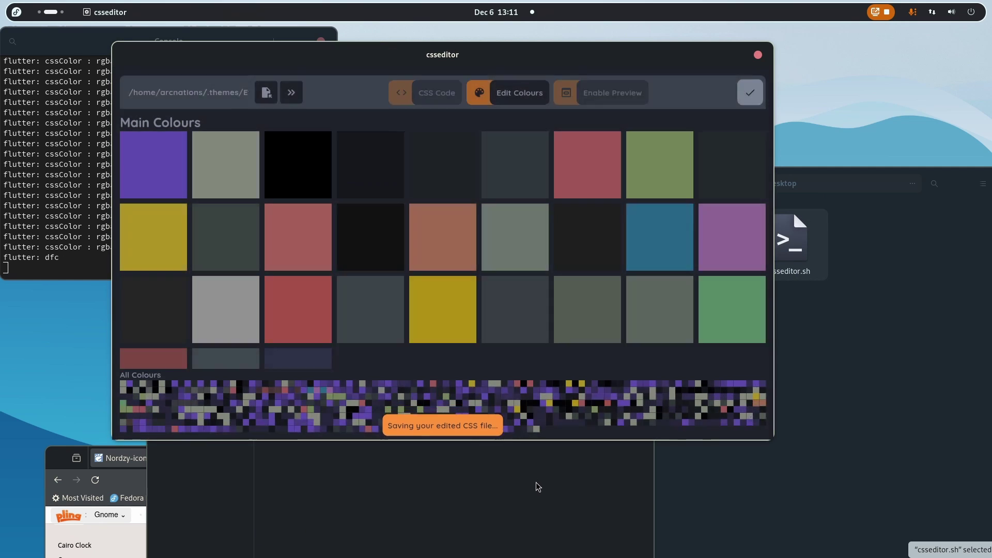
- Reload the edited theme in Tweaks by switching legacy applications to Blue and back to Everforest-Dark-B
click(537, 487)
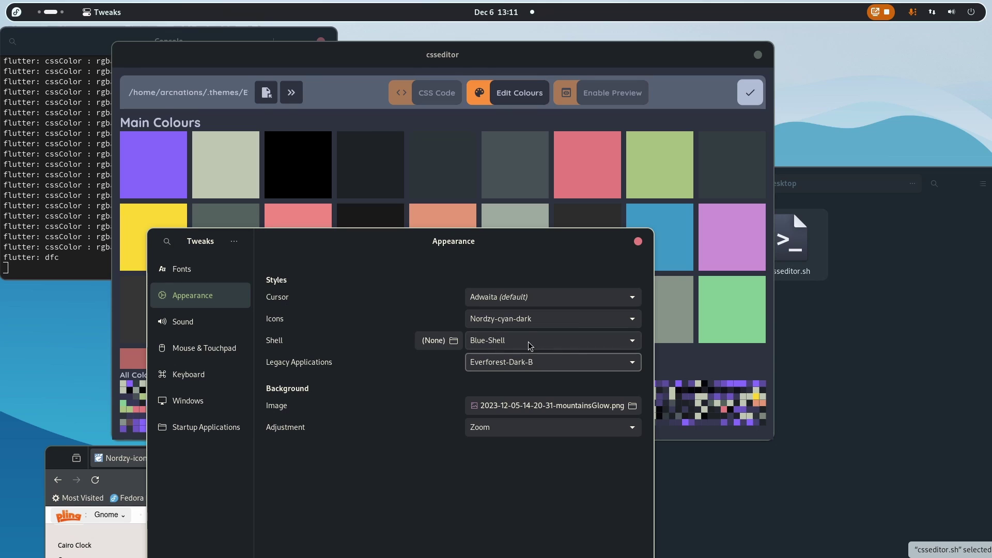
click(513, 362)
click(480, 348)
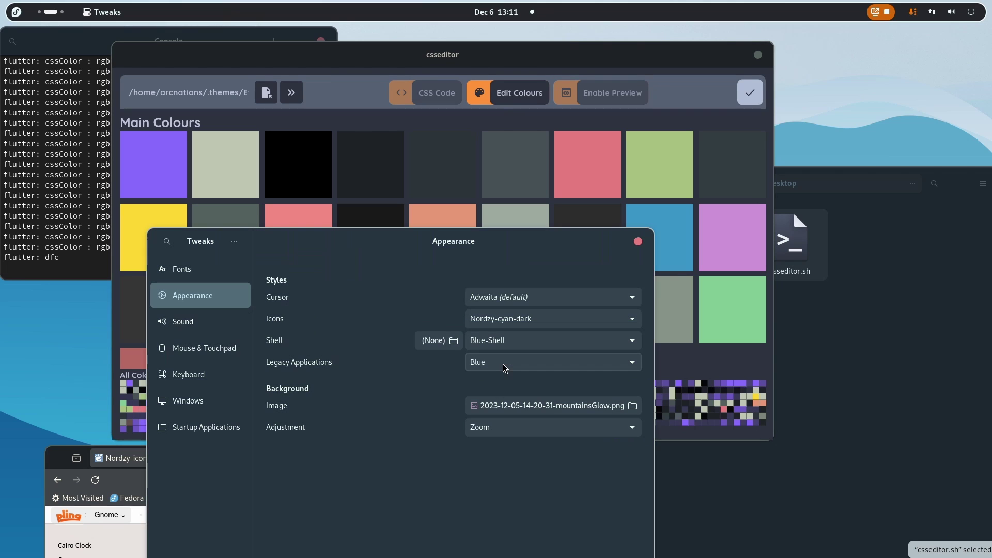
click(496, 361)
click(496, 390)
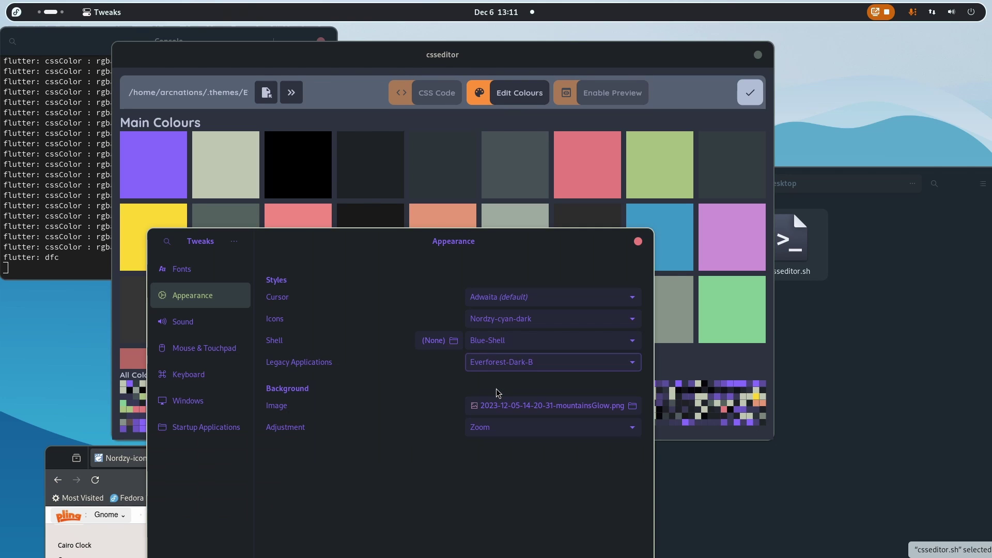
drag(313, 248, 499, 136)
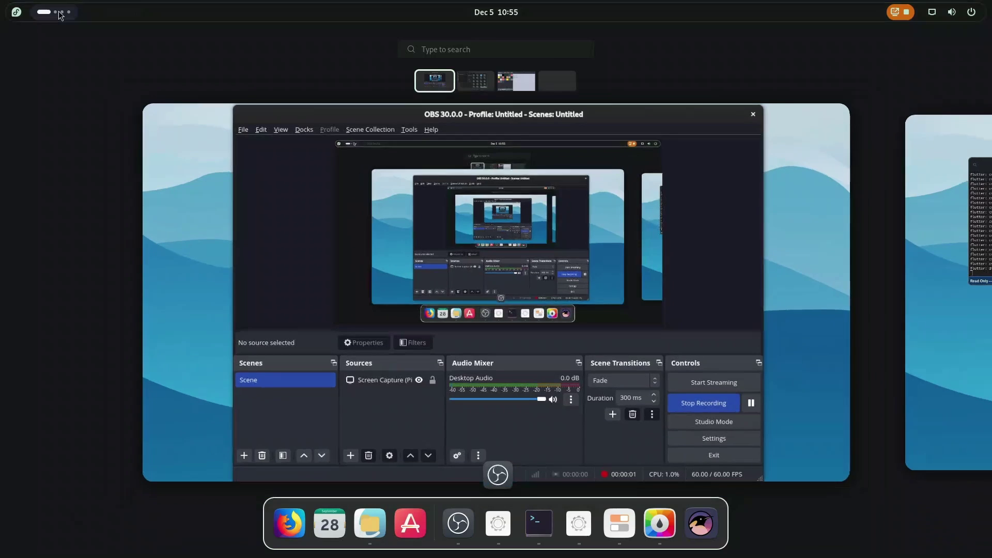
- Switch to the third workspace and bring up the csseditor window showing the main colours
scroll(59, 14, down, 1)
scroll(286, 268, down, 1)
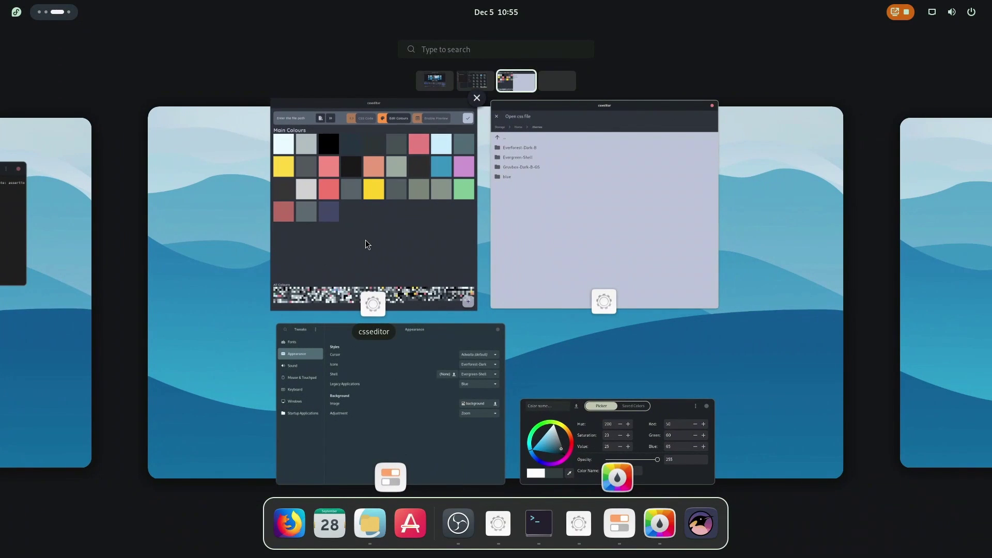
click(366, 240)
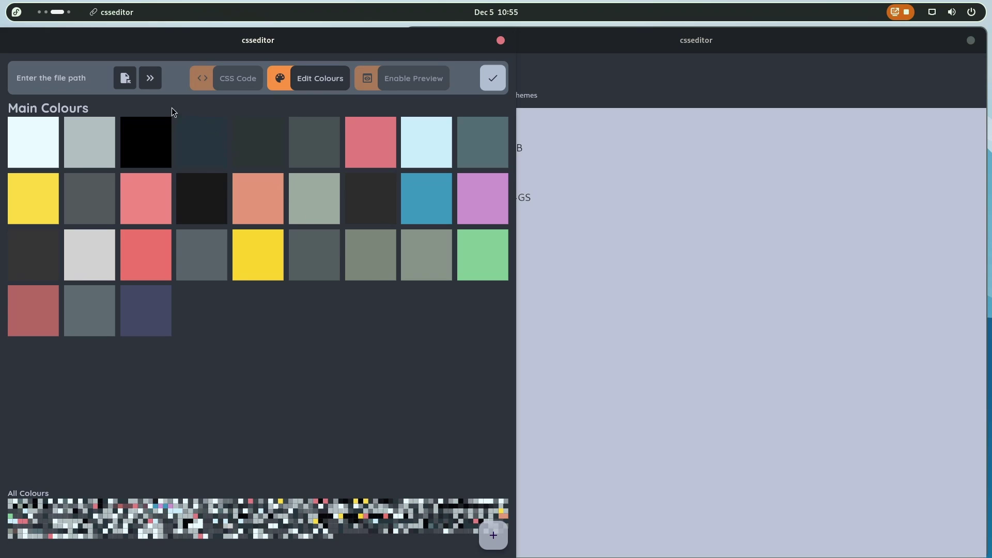
- Search the applications for "twe" and launch Tweaks
click(22, 15)
text(twe)
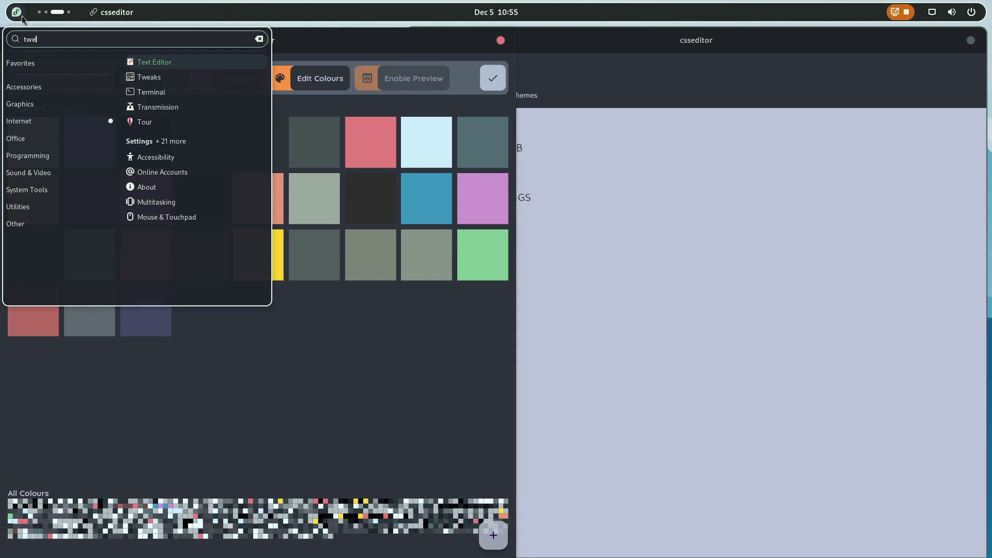
key(Return)
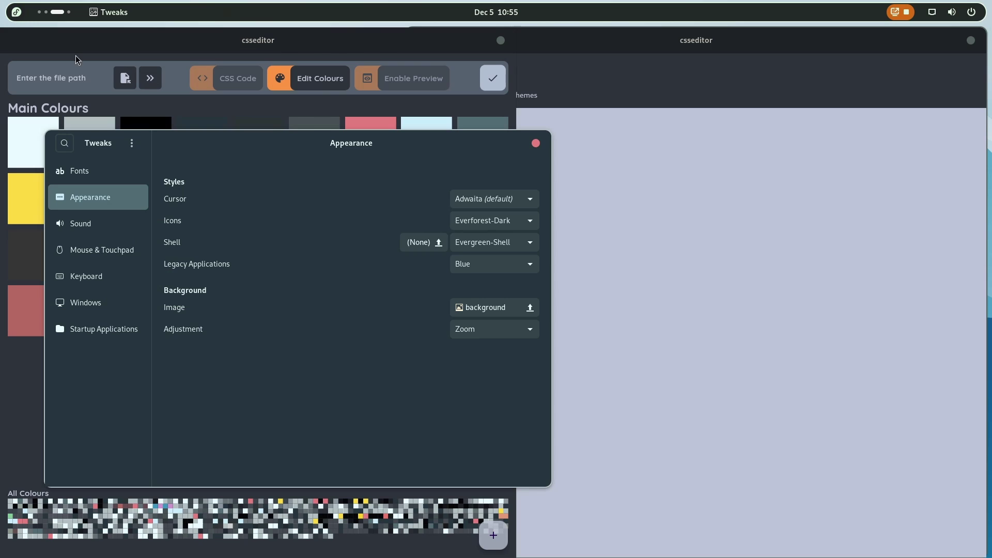
- Move the Tweaks window from the csseditor workspace to the empty fourth workspace and reposition it there
click(40, 12)
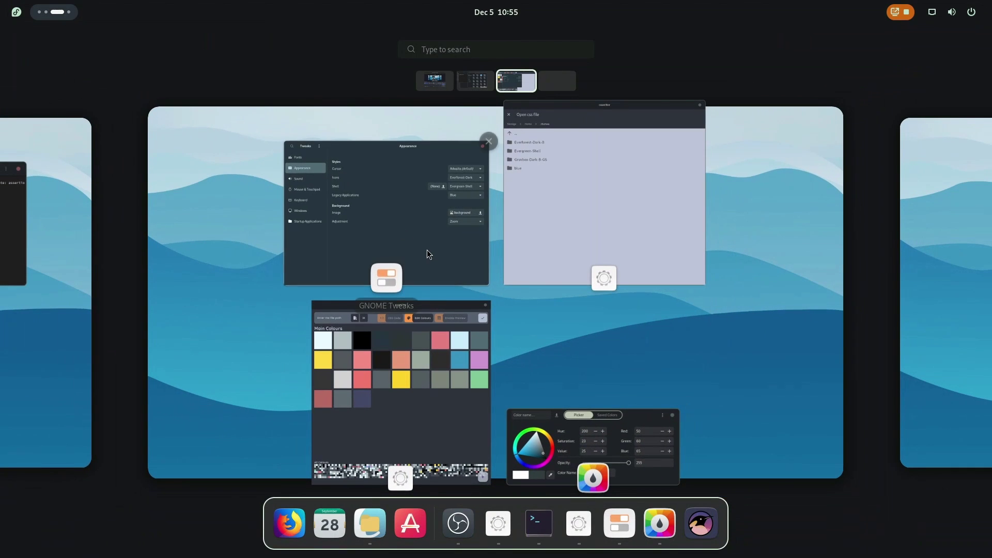
drag(427, 250, 962, 287)
click(935, 348)
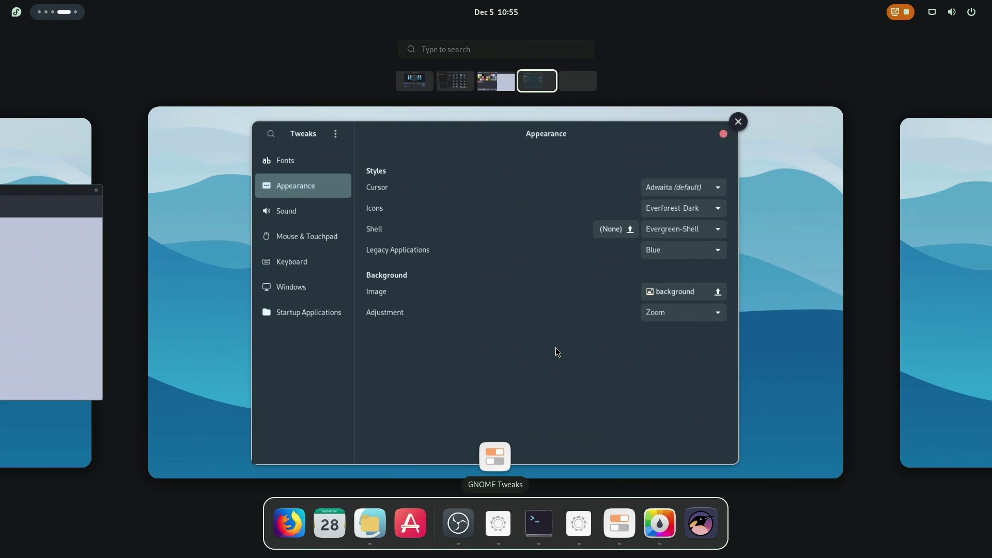
click(542, 343)
drag(367, 132, 524, 160)
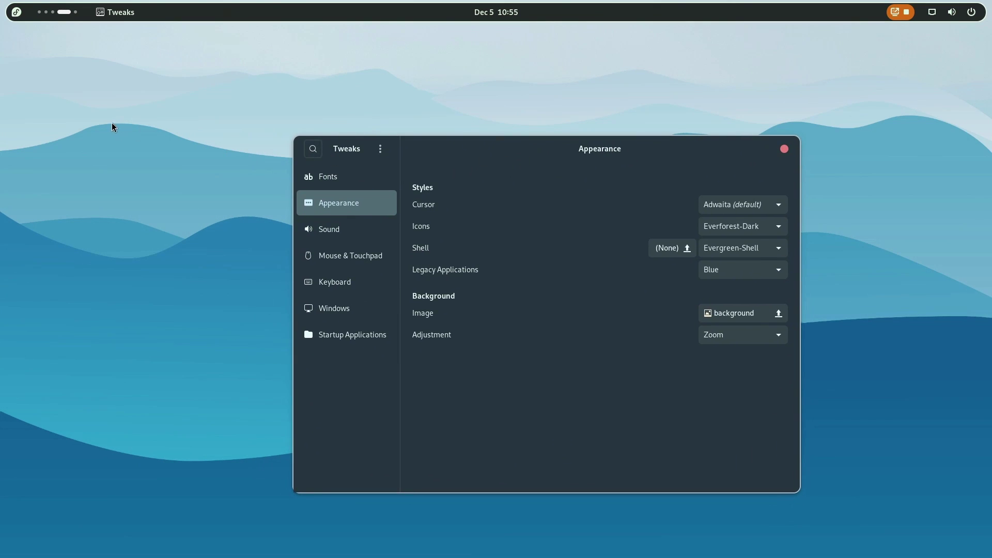
- Return to the csseditor workspace and examine the styling of the shell's quick settings menu
click(54, 11)
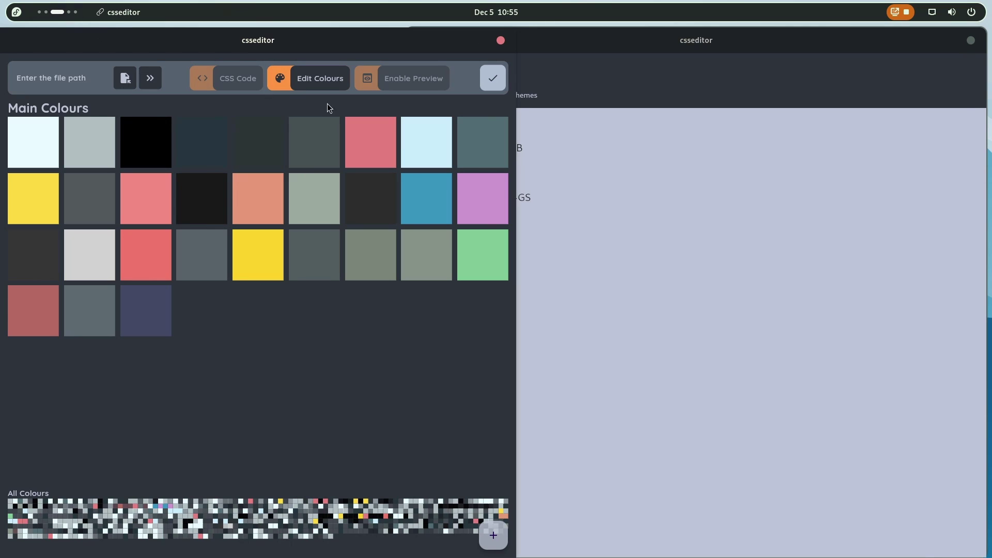
click(954, 13)
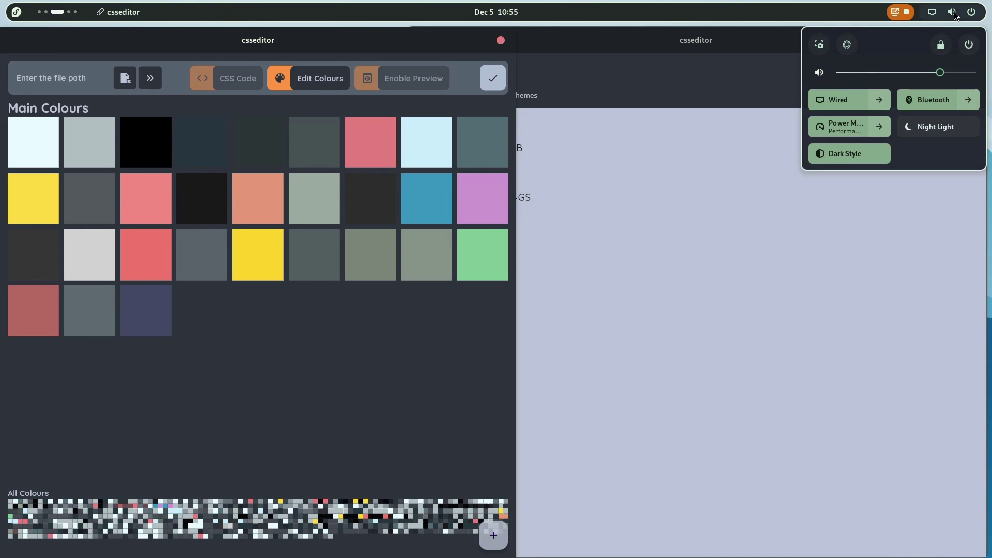
click(80, 17)
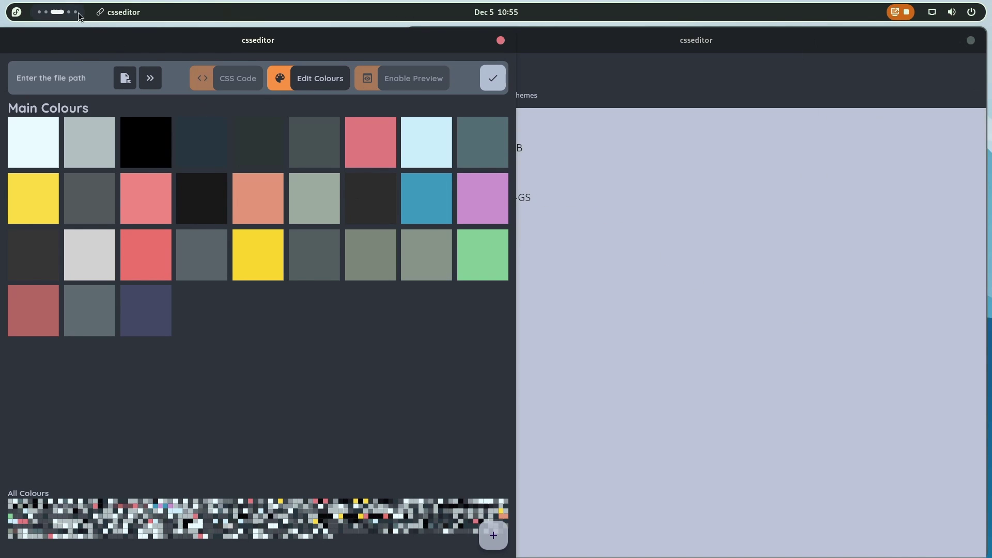
mouse_move(954, 4)
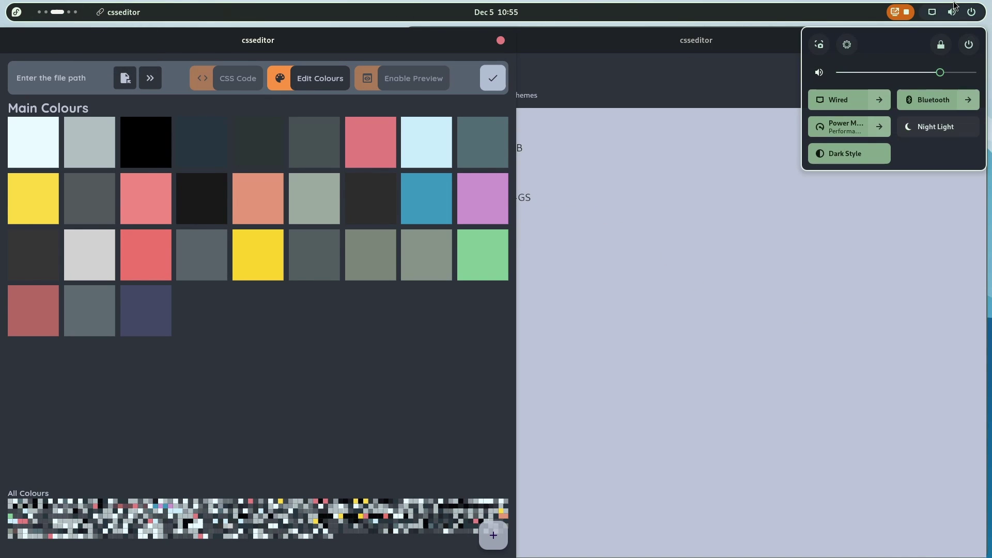
click(591, 46)
- Switch to the Files window on the second workspace and open the .themes folder in Home
scroll(40, 10, down, 1)
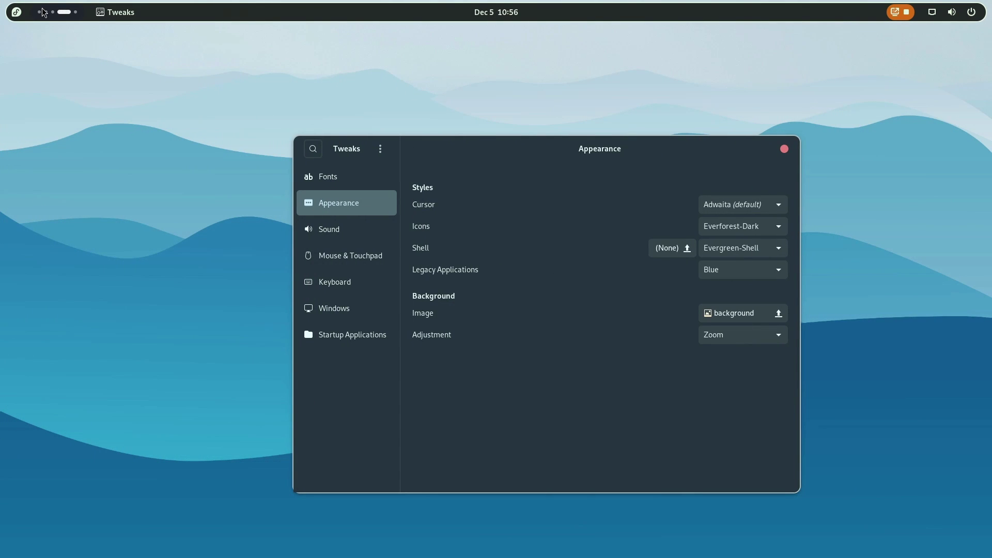
click(43, 13)
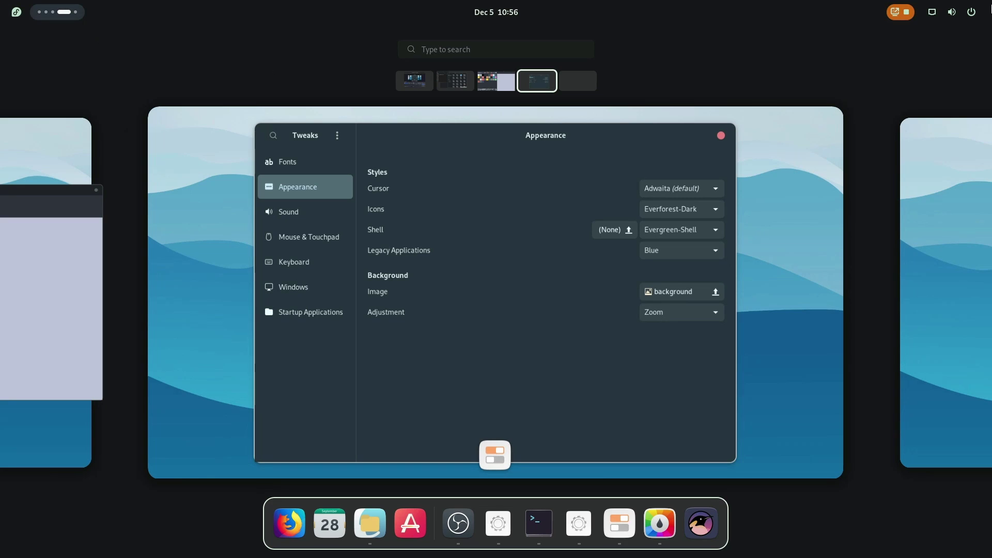
click(978, 13)
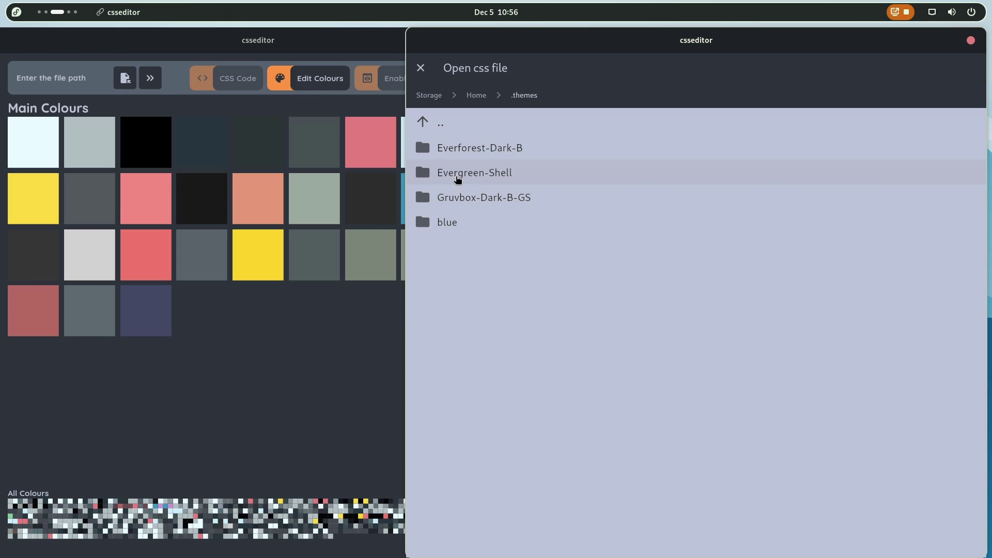
scroll(67, 15, up, 1)
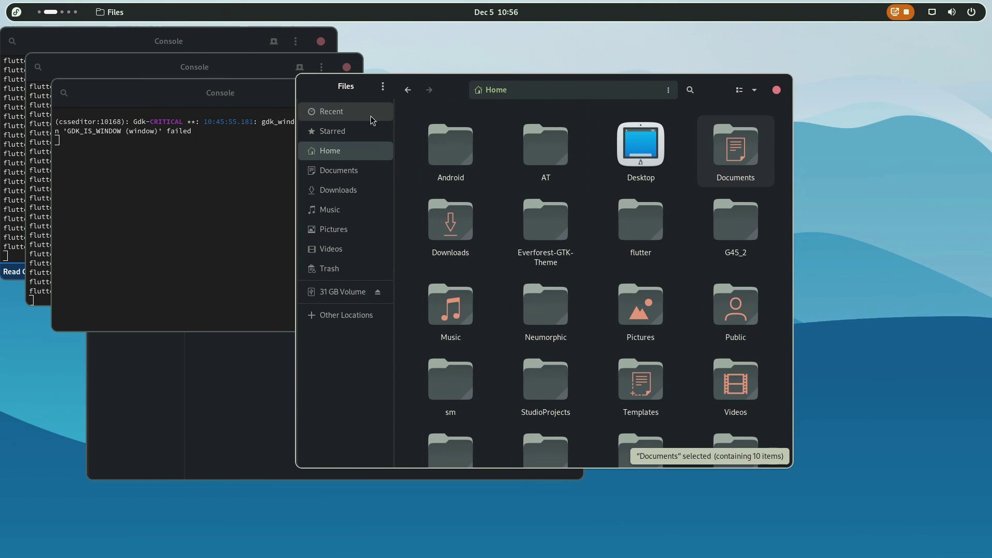
drag(456, 93, 414, 95)
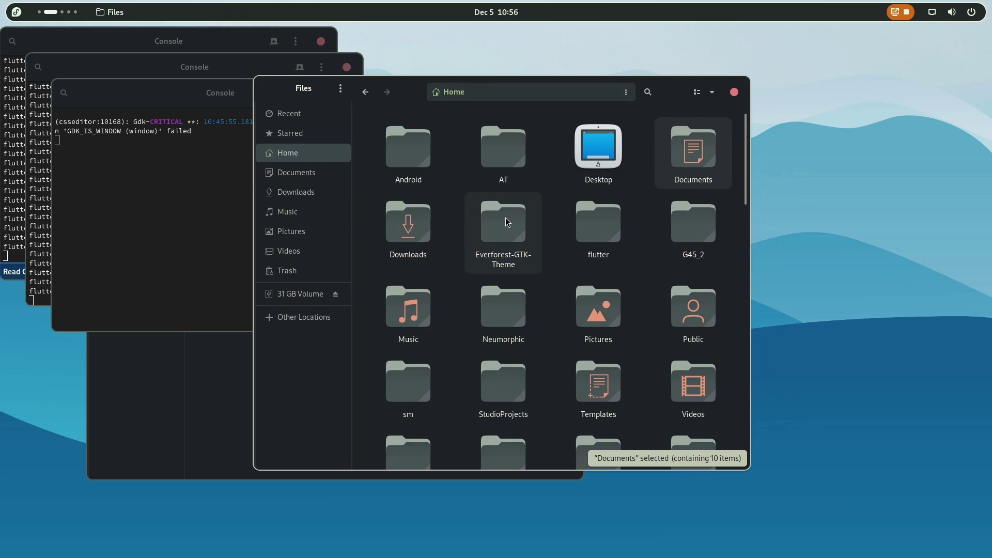
text(the)
key(Return)
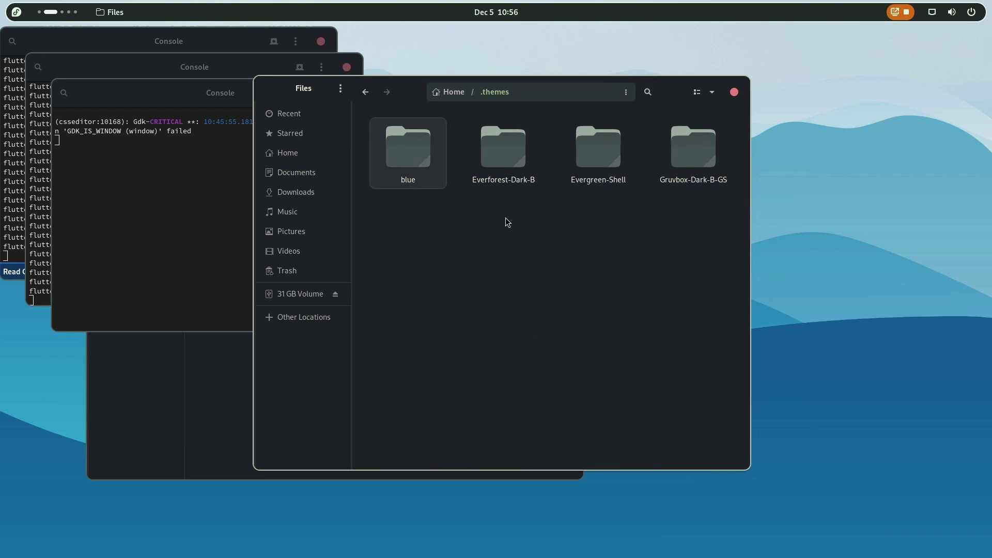
- Duplicate the Evergreen-Shell folder within .themes
click(515, 177)
click(635, 169)
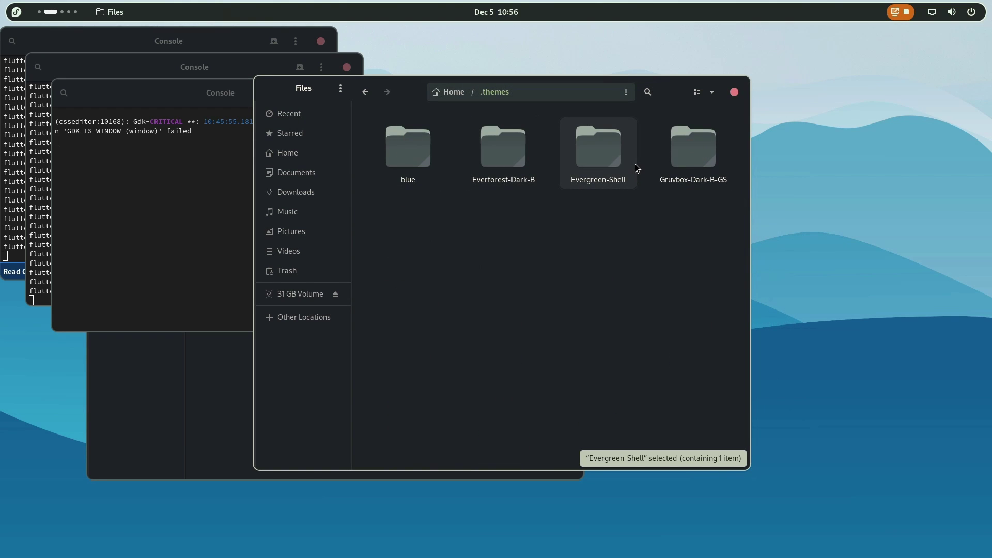
key(ctrl+c)
key(ctrl+v)
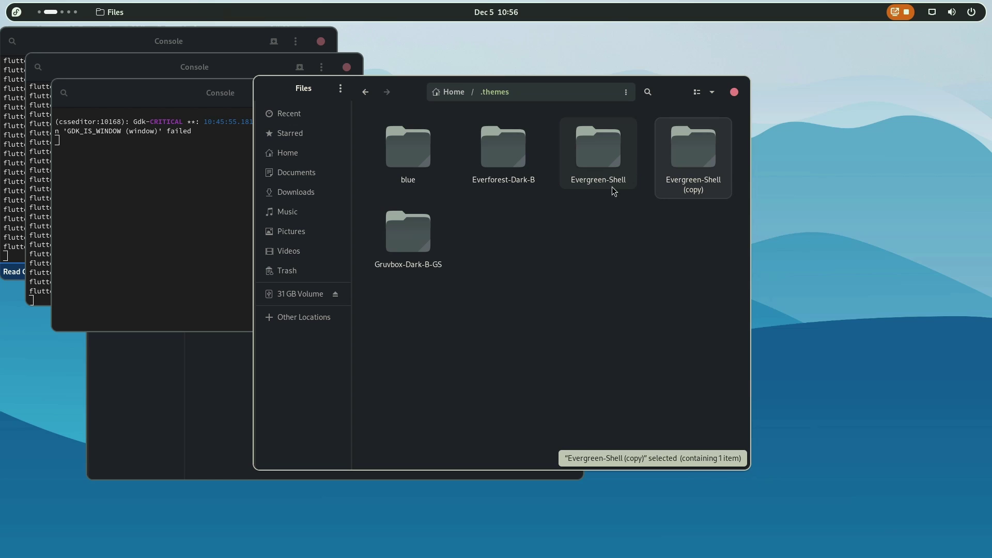
- Rename the copied Evergreen-Shell folder as Blue-Shell
right_click(702, 168)
click(732, 256)
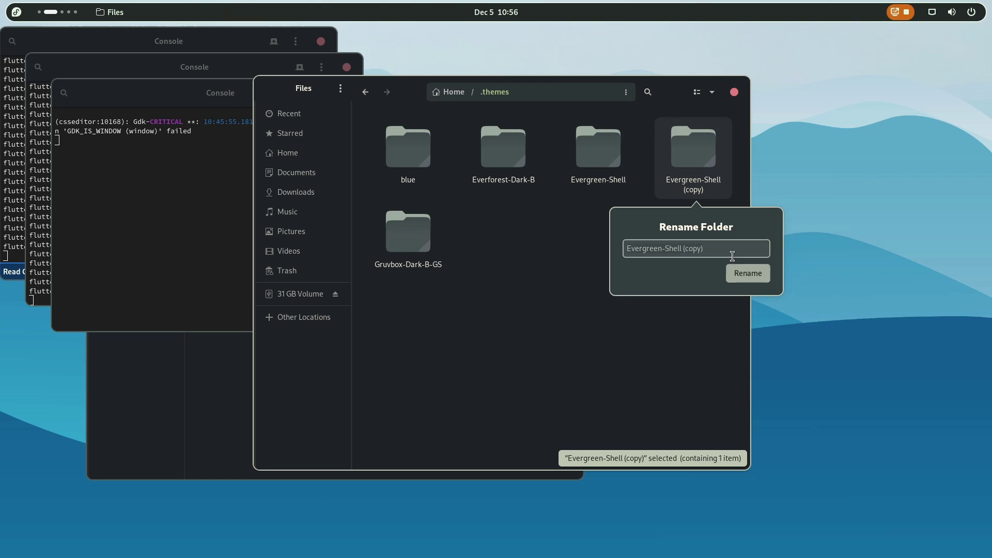
double_click(642, 250)
text(Bl)
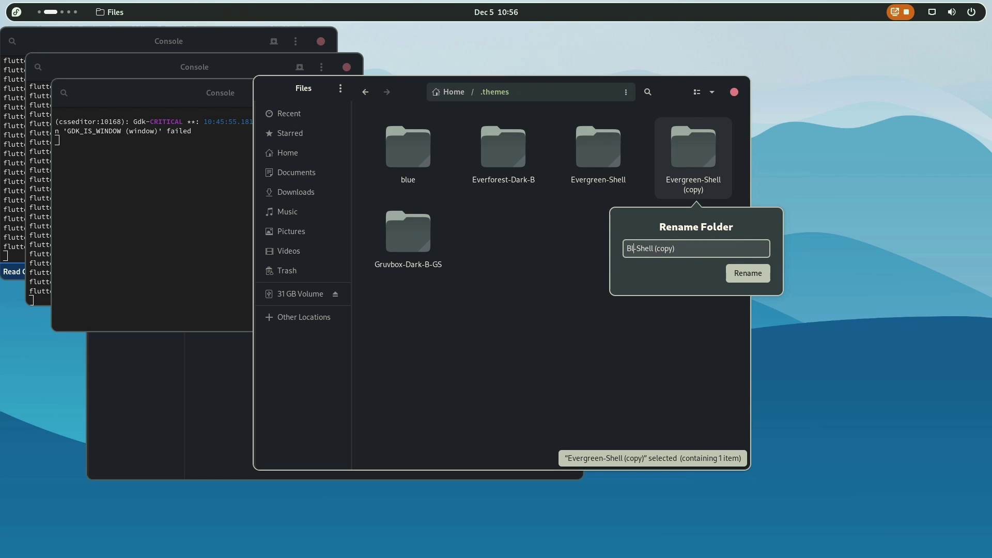
text(ue)
drag(687, 253, 659, 257)
key(BackSpace)
key(Return)
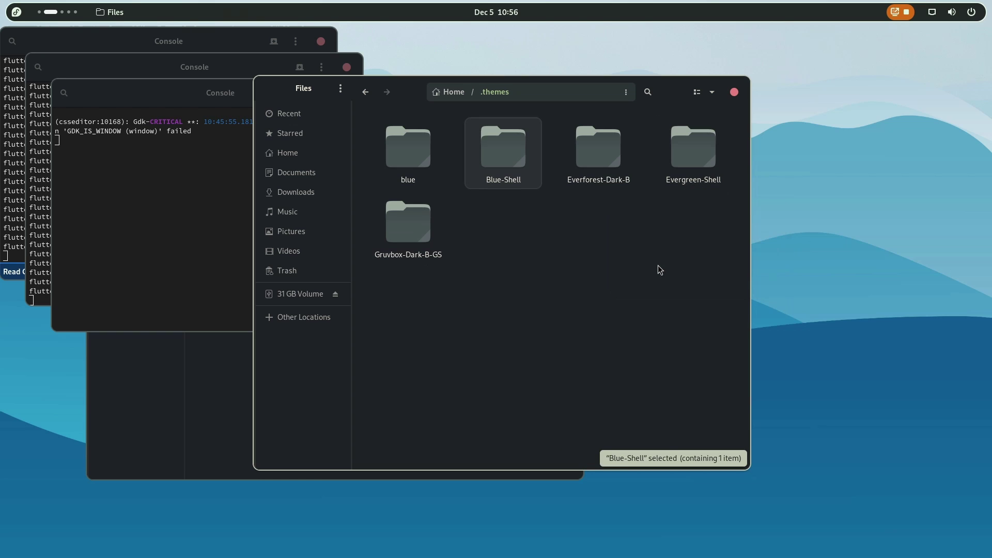
- Find the running Tweaks window, close it and relaunch Tweaks by searching the applications for "twe"
click(70, 17)
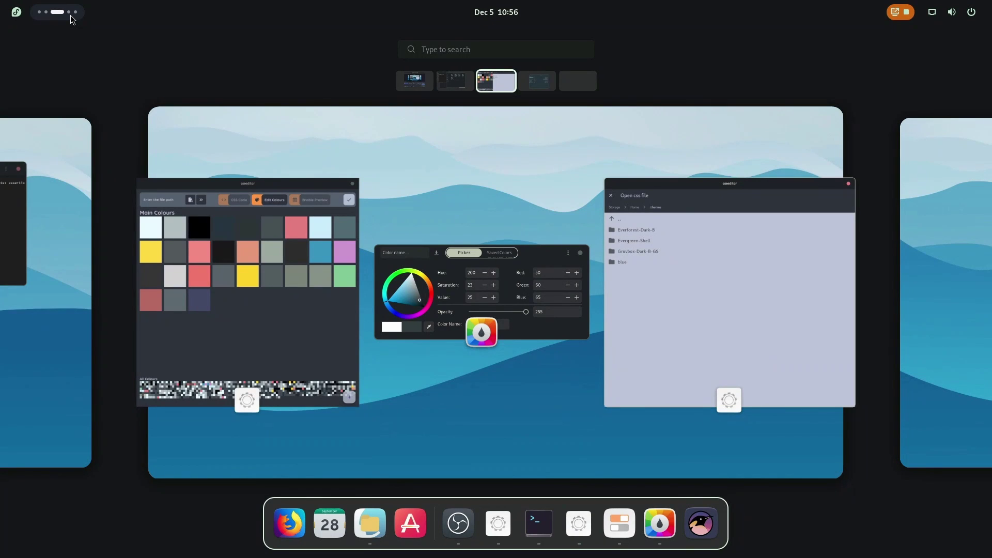
text(tweak)
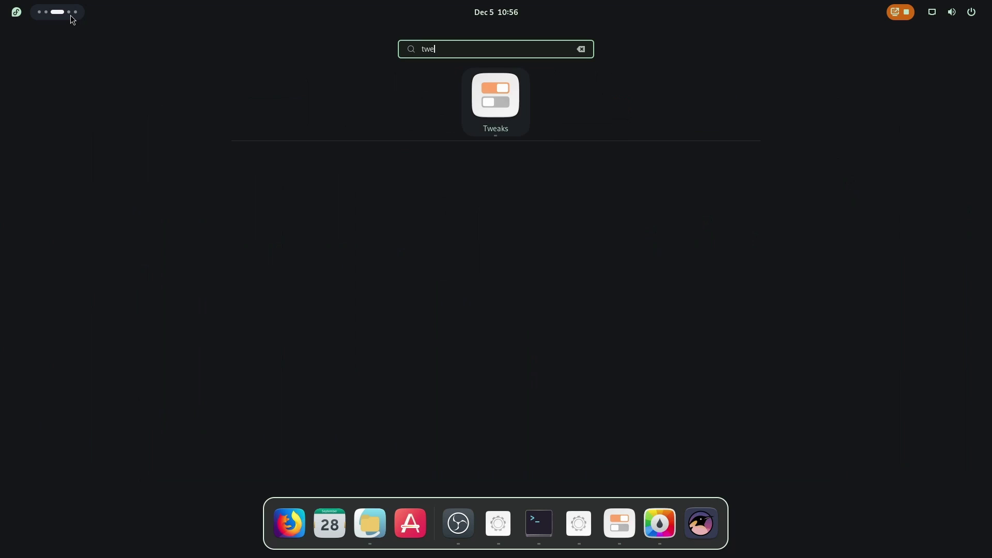
key(Return)
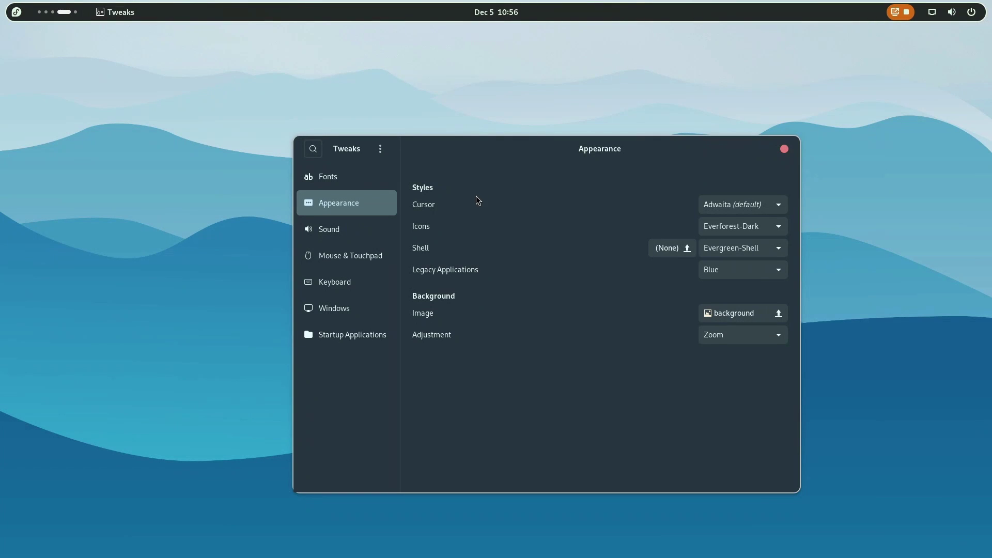
click(784, 150)
key(super)
text(twe)
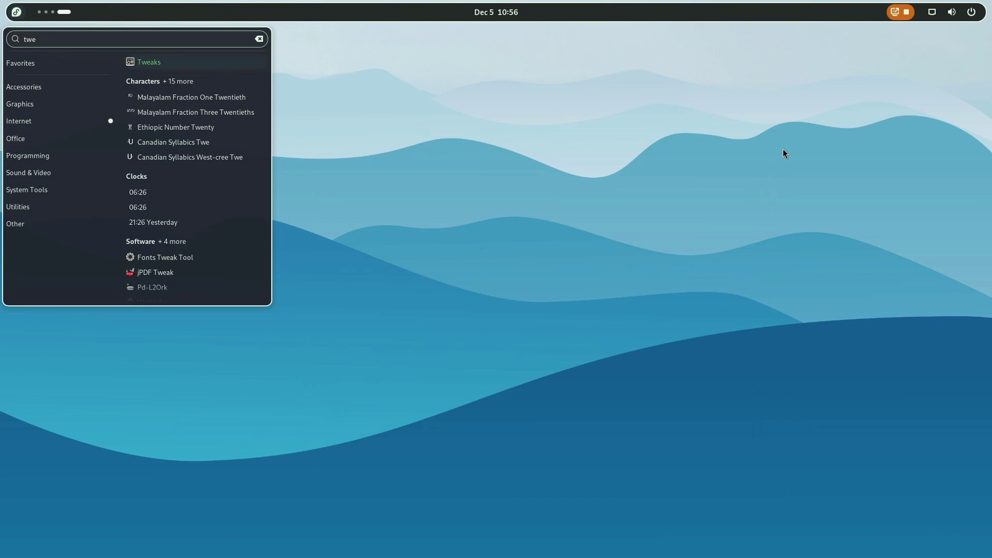
key(Return)
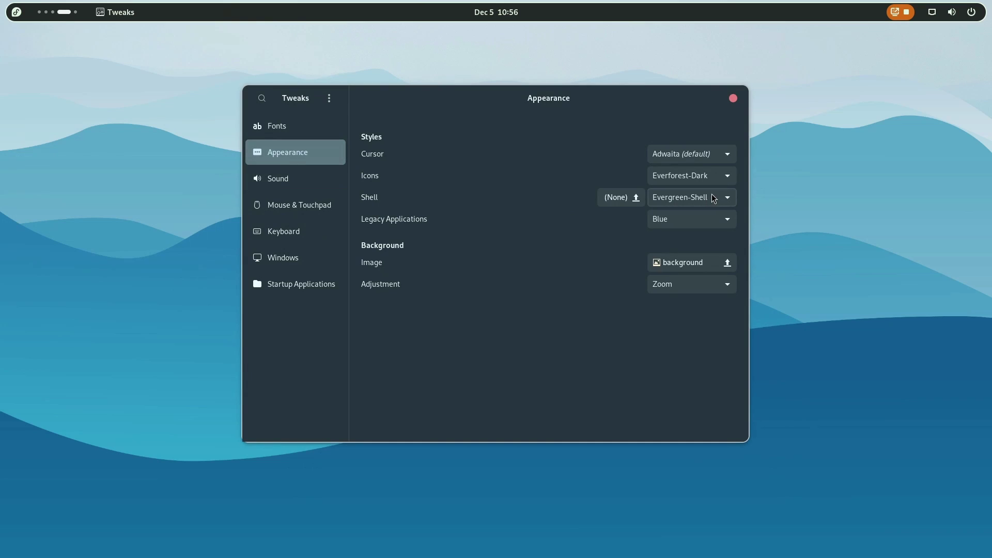
- Set the shell theme to Blue-Shell in Tweaks and check the quick settings menu
click(686, 198)
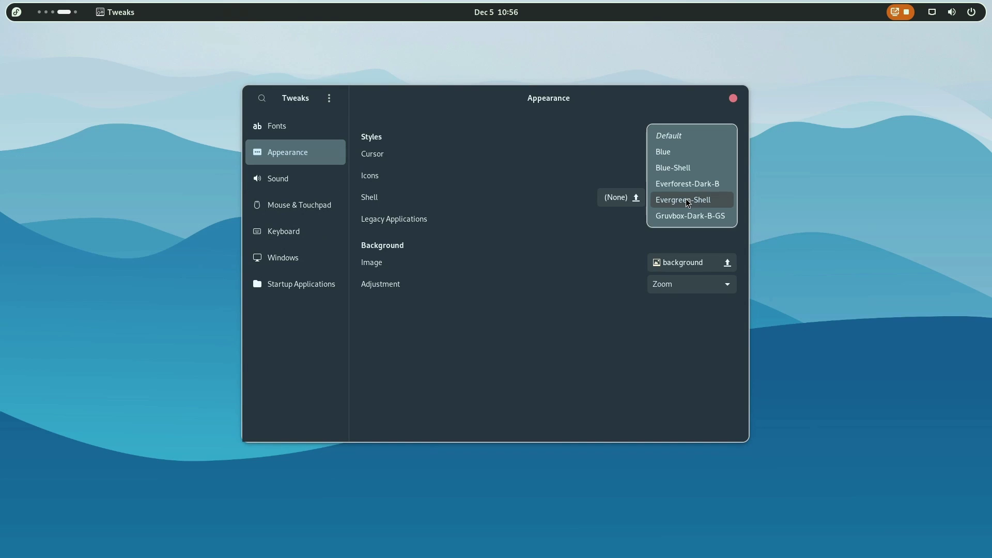
click(689, 169)
click(945, 13)
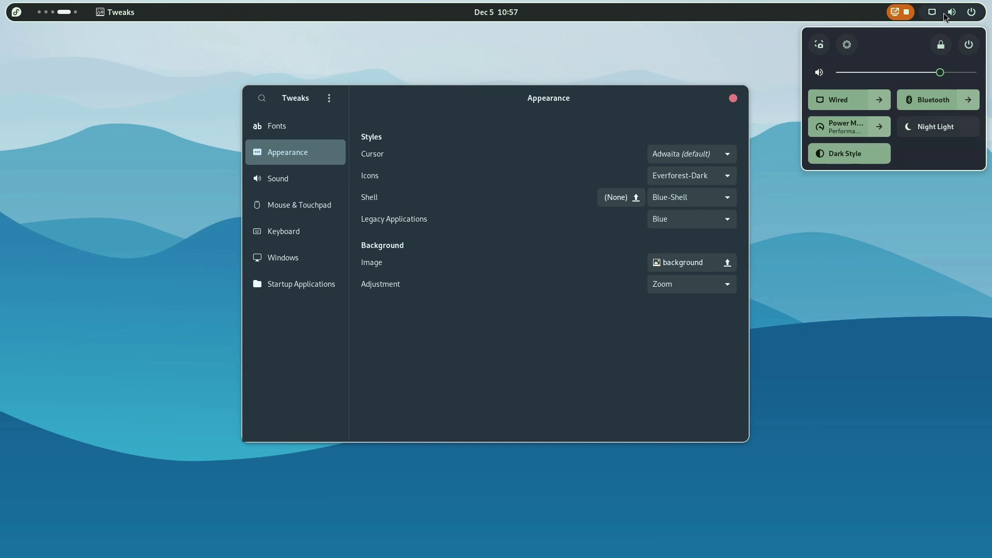
click(452, 99)
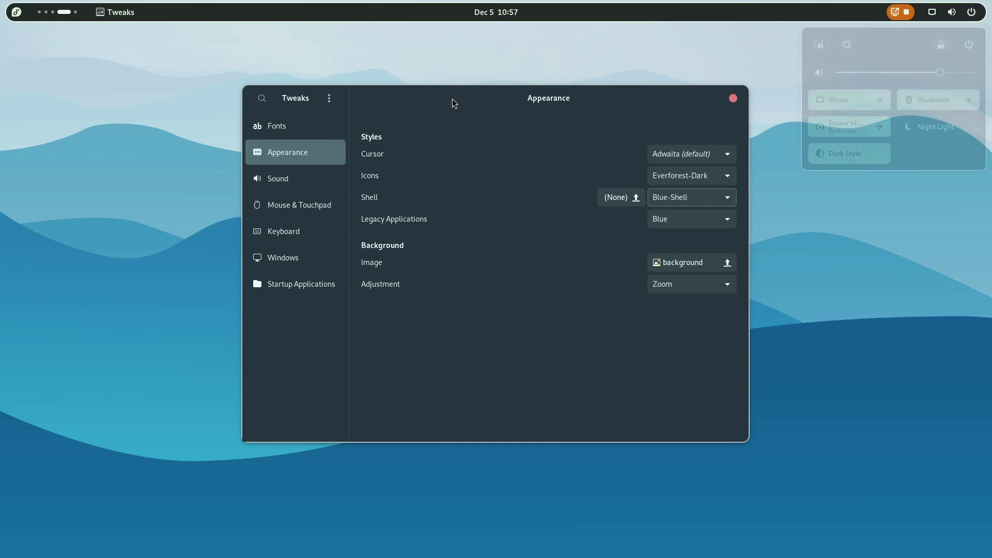
- Try the Everforest-Dark-B shell theme on the quick settings and calendar, and switch the shell theme back to Blue-Shell
click(692, 196)
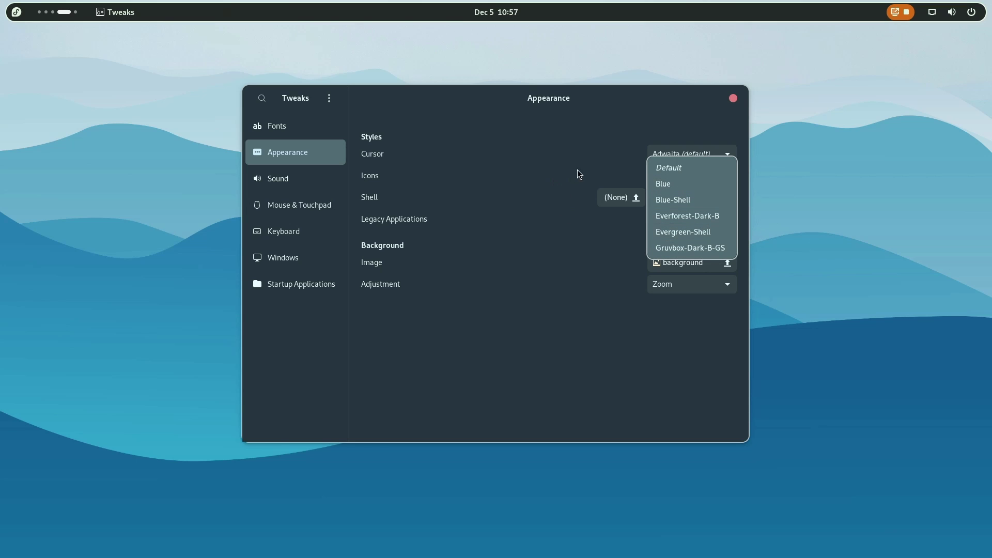
click(714, 222)
click(956, 14)
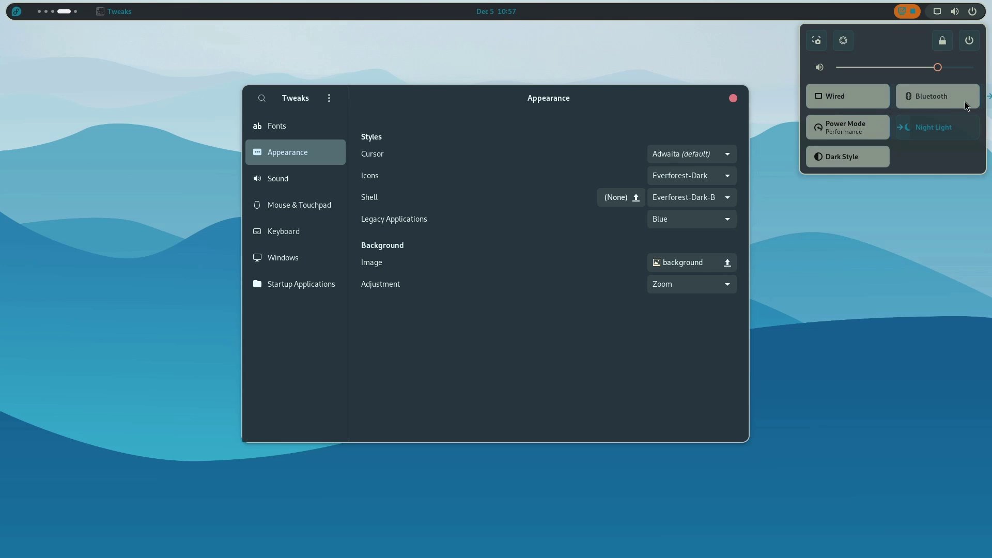
click(987, 98)
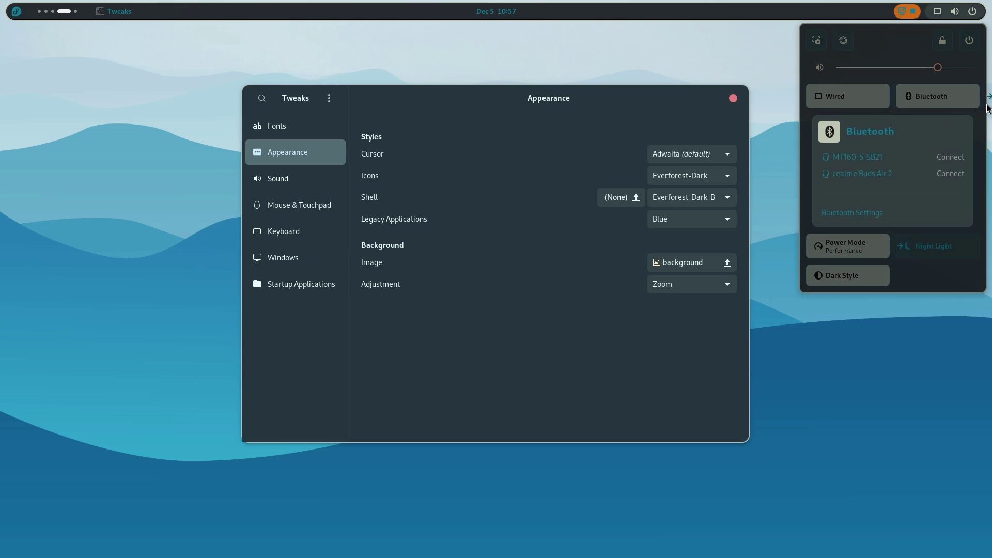
click(988, 101)
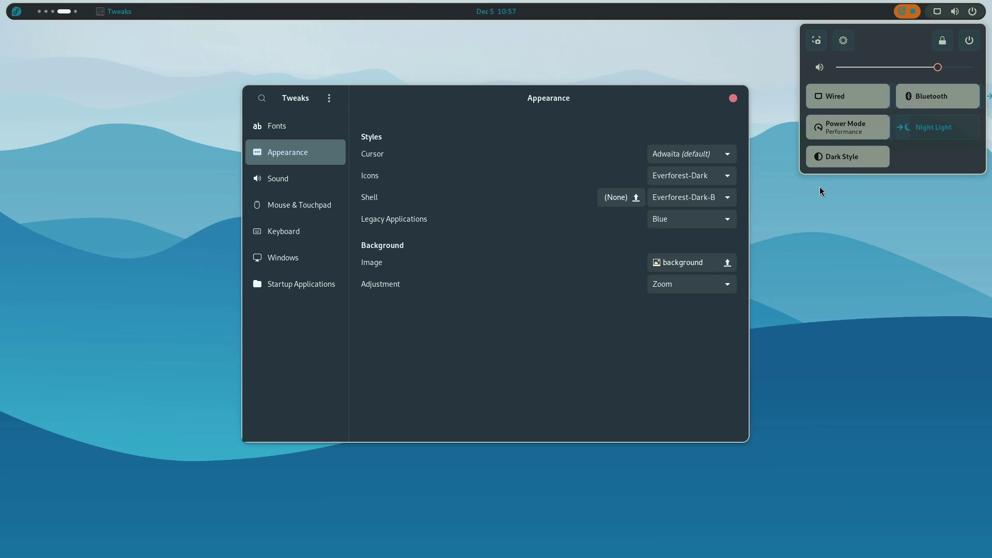
click(973, 8)
click(974, 8)
mouse_move(512, 9)
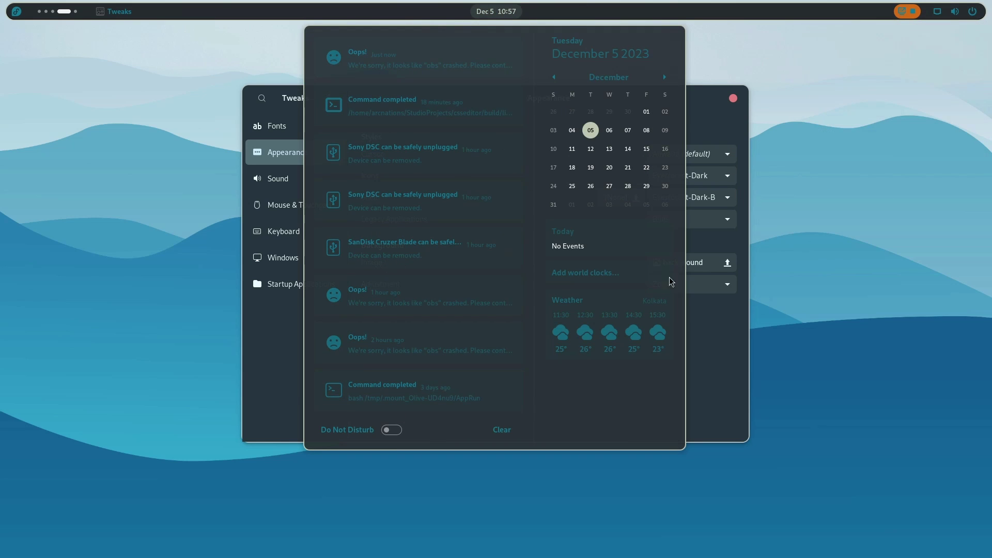
click(852, 269)
click(713, 199)
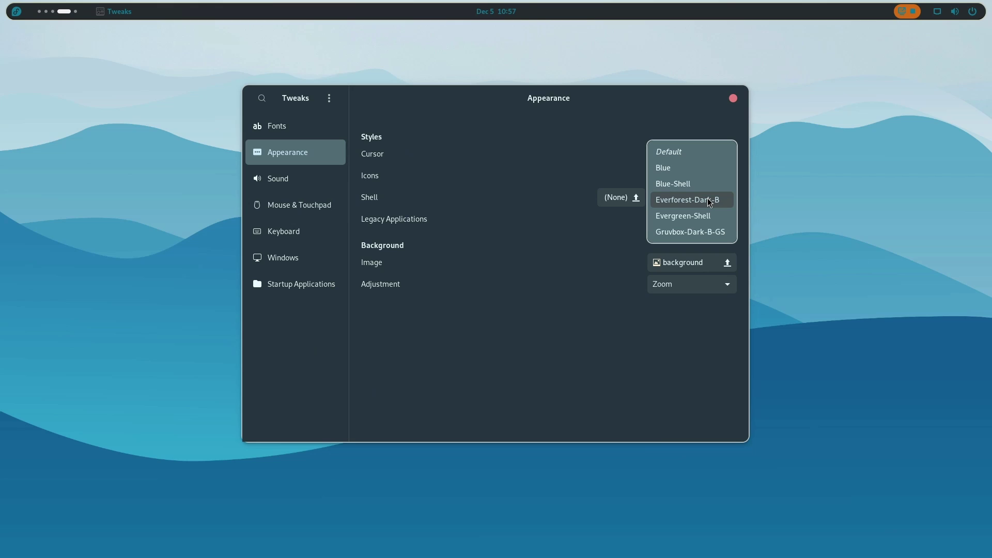
click(684, 184)
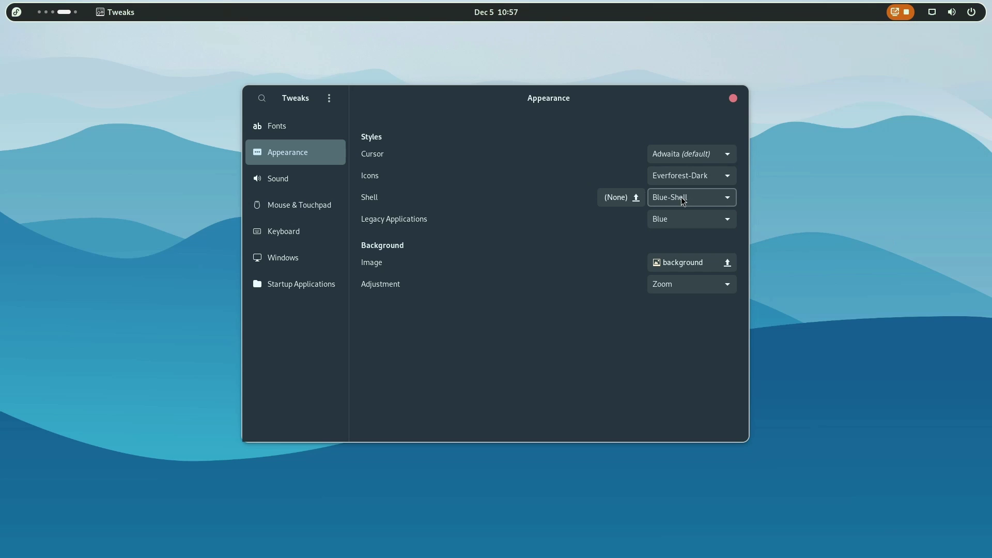
- Open gnome-shell.css from the Blue-Shell theme's gnome-shell folder in csseditor and show its editable colours
scroll(72, 15, up, 1)
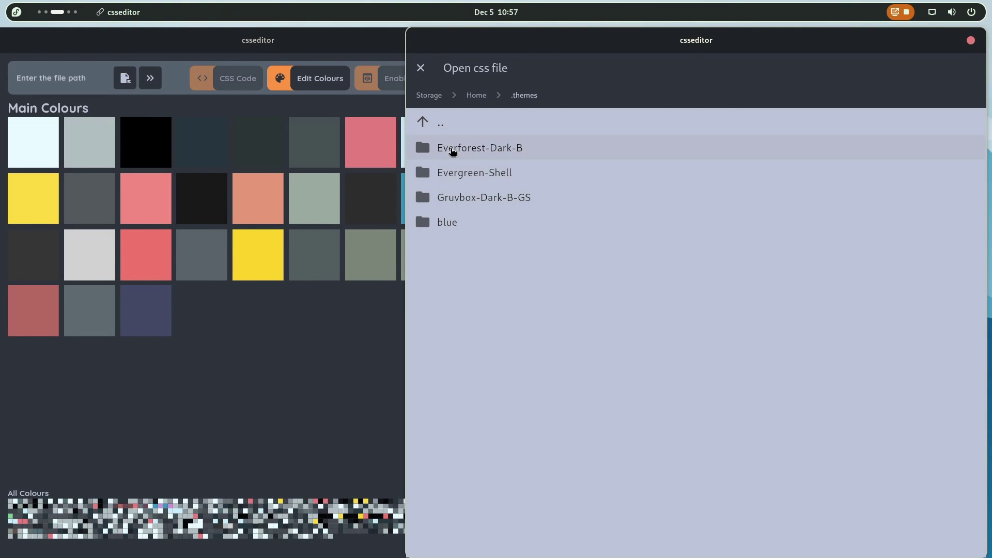
click(453, 151)
click(451, 156)
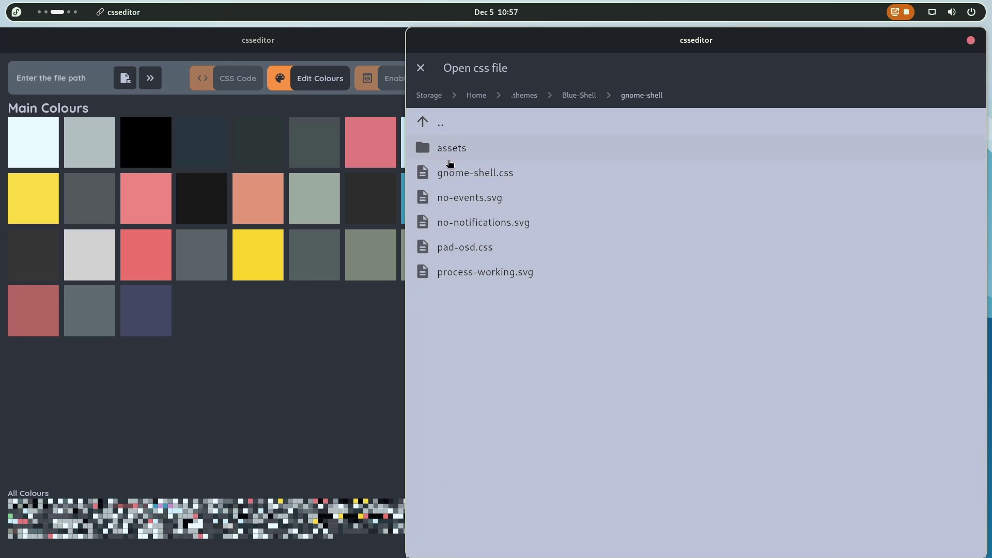
click(449, 180)
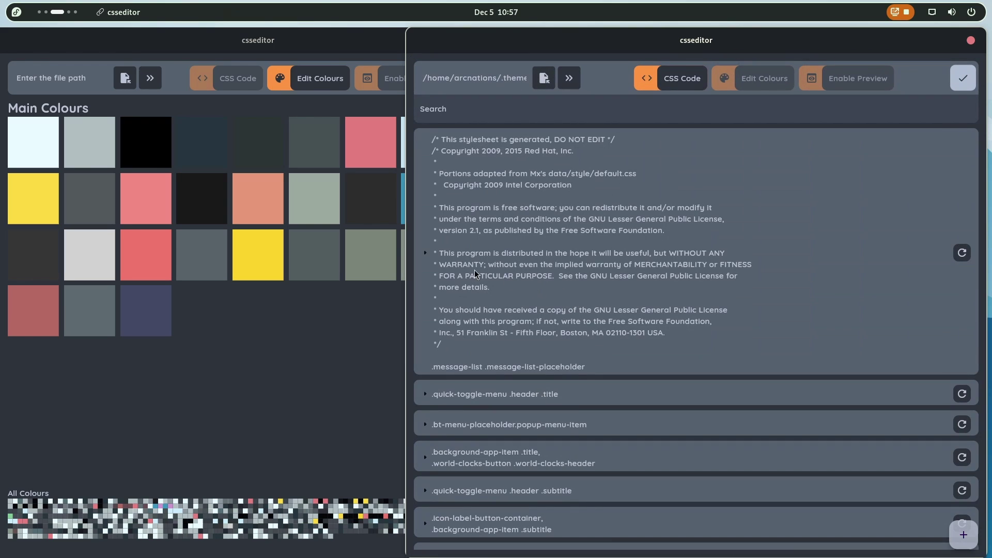
click(733, 82)
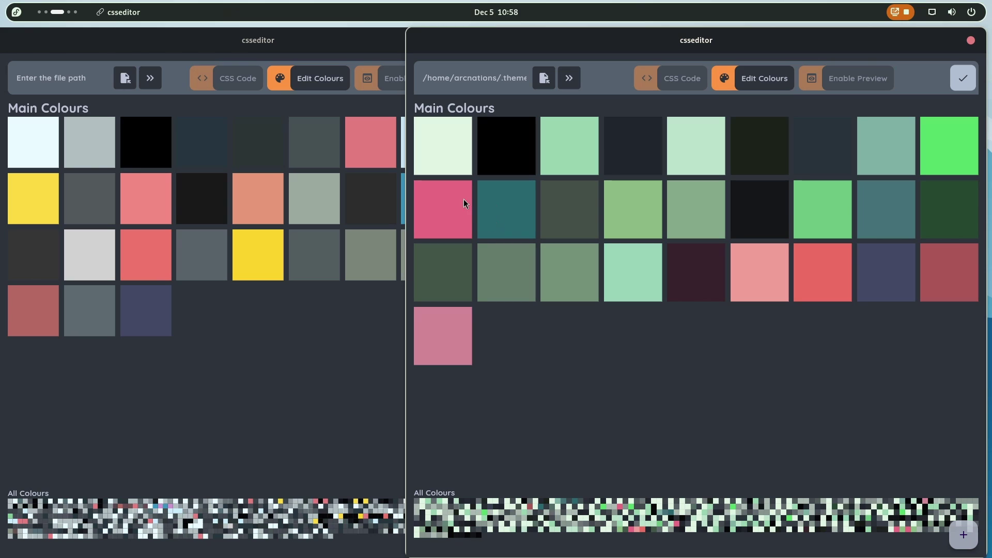
- Copy the hex value E8FAFF from the blue theme's first main colour onto Blue-Shell's first main colour
click(11, 146)
click(621, 394)
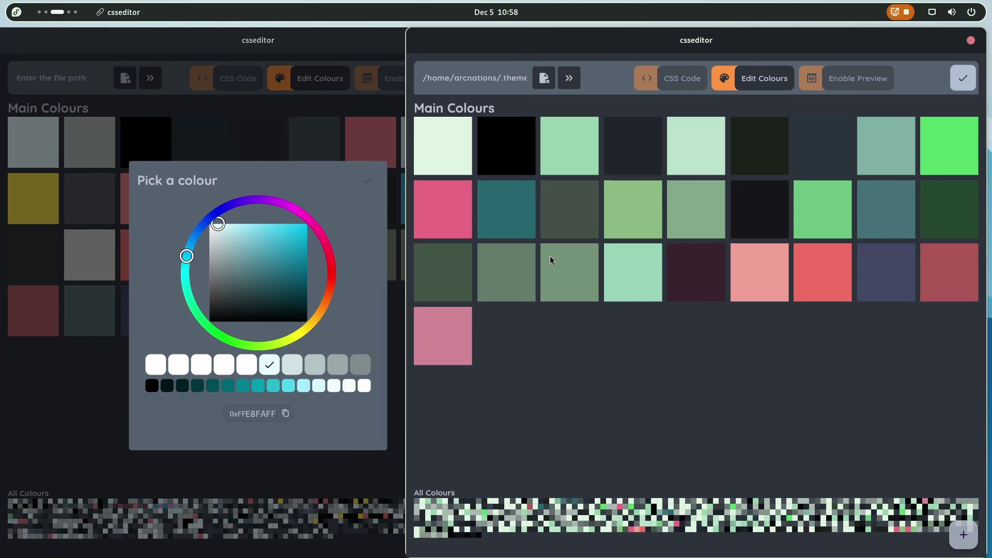
click(447, 153)
click(260, 414)
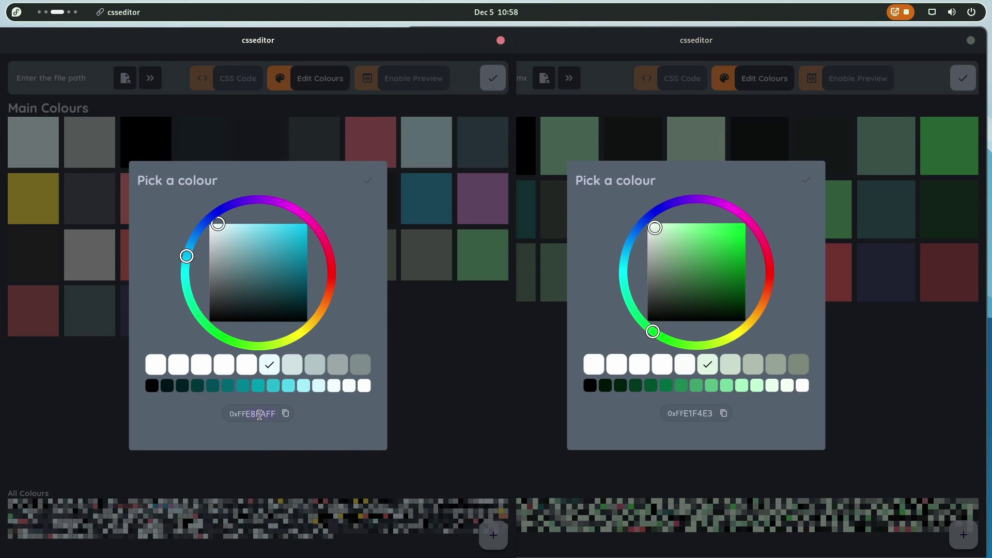
click(703, 415)
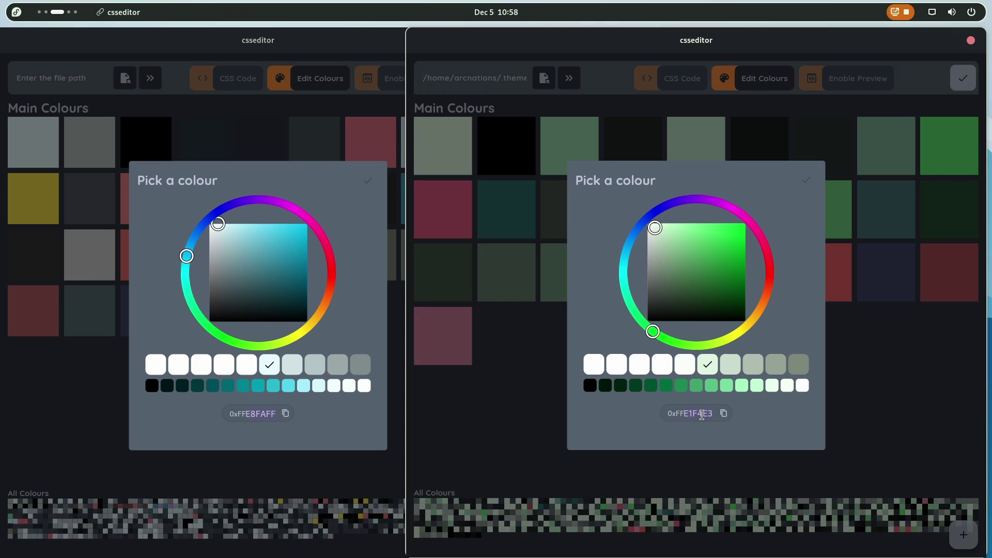
click(675, 458)
click(520, 166)
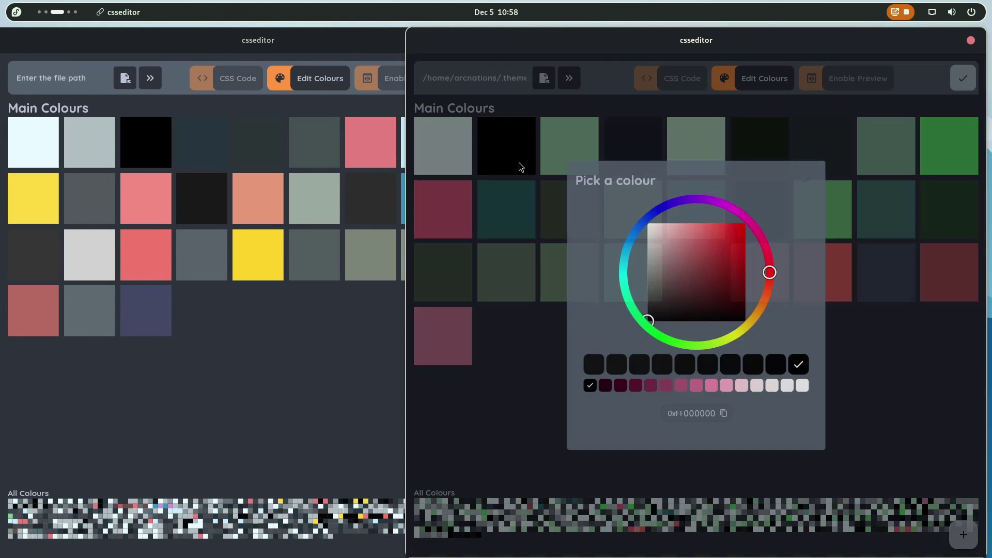
click(472, 300)
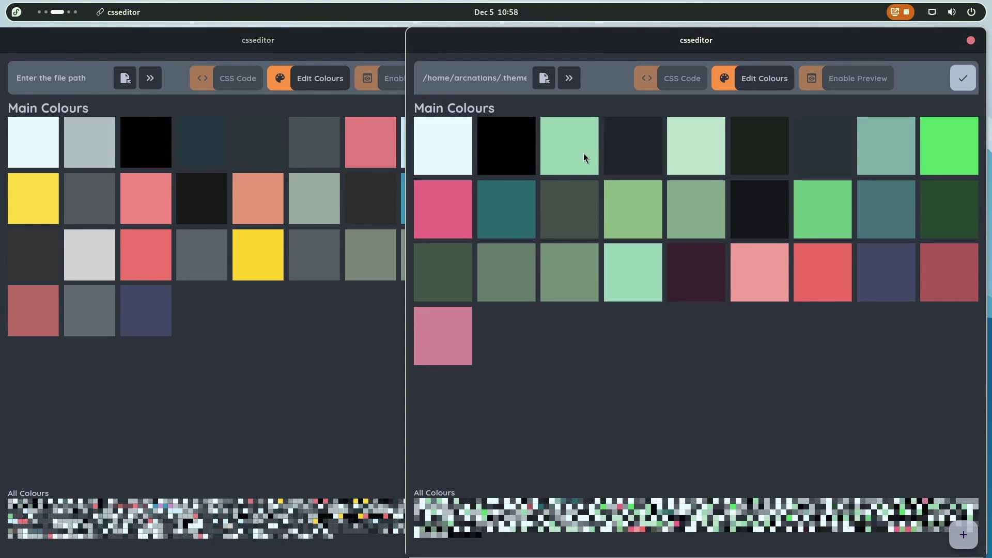
- Replace Blue-Shell's light green third main colour with the blue theme's light blue CBEBFF
click(585, 158)
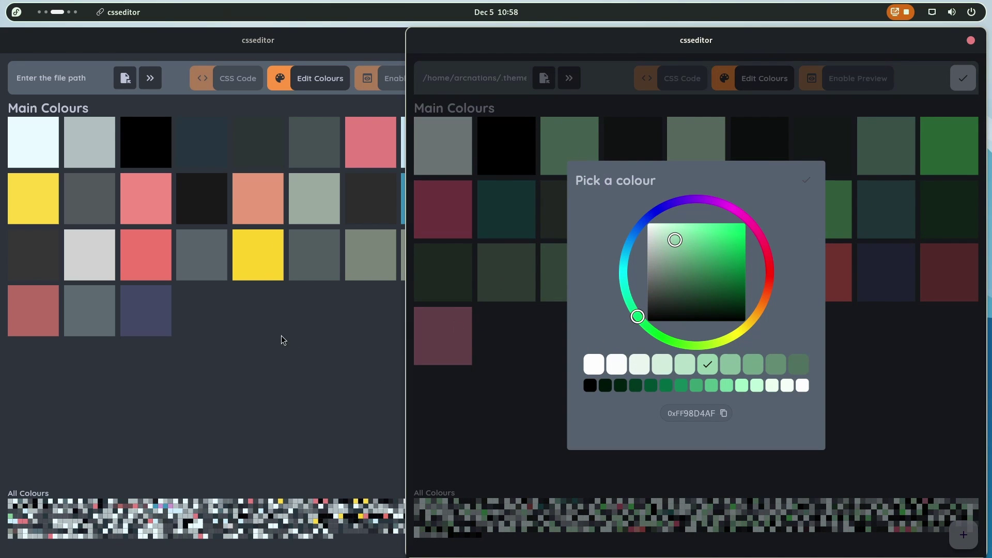
click(255, 356)
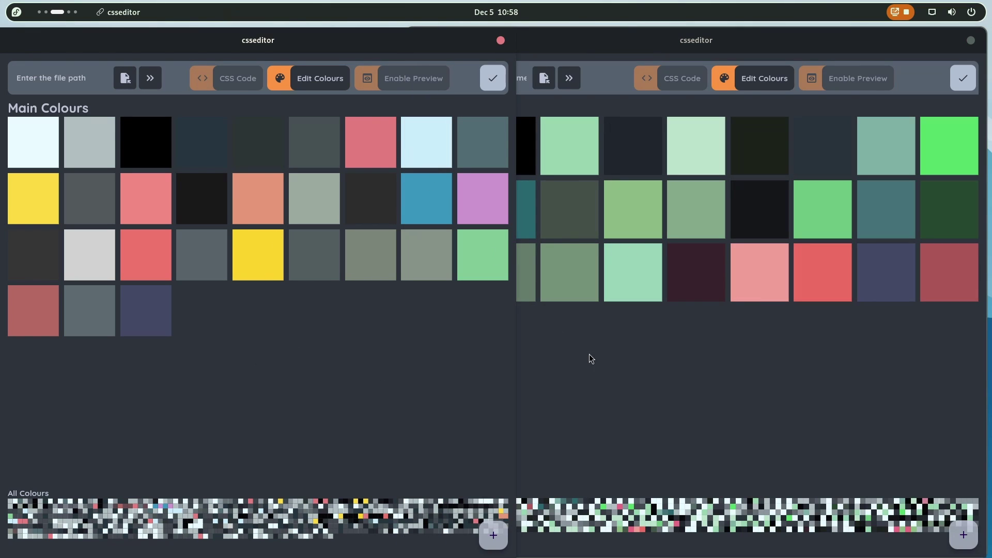
click(425, 147)
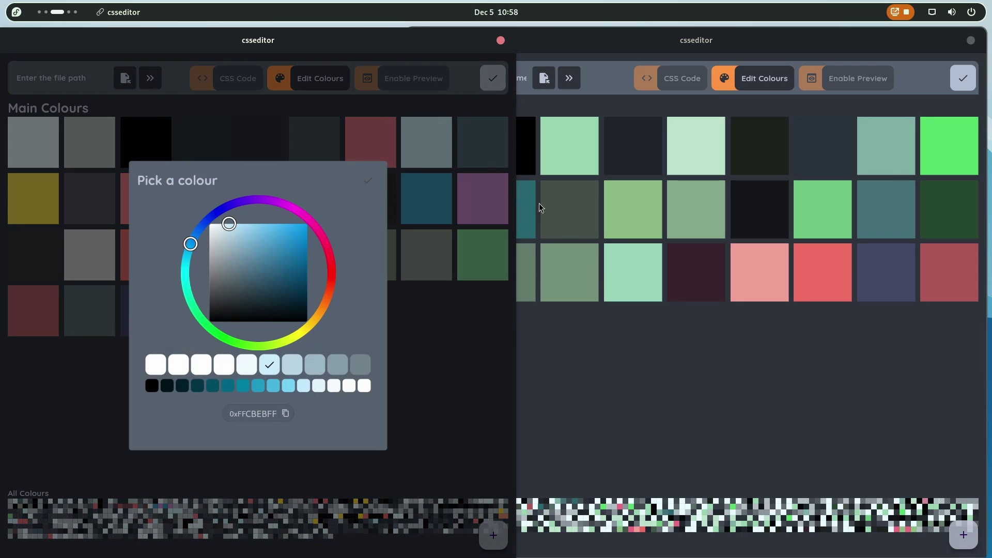
double_click(260, 409)
key(ctrl+c)
click(580, 335)
click(569, 146)
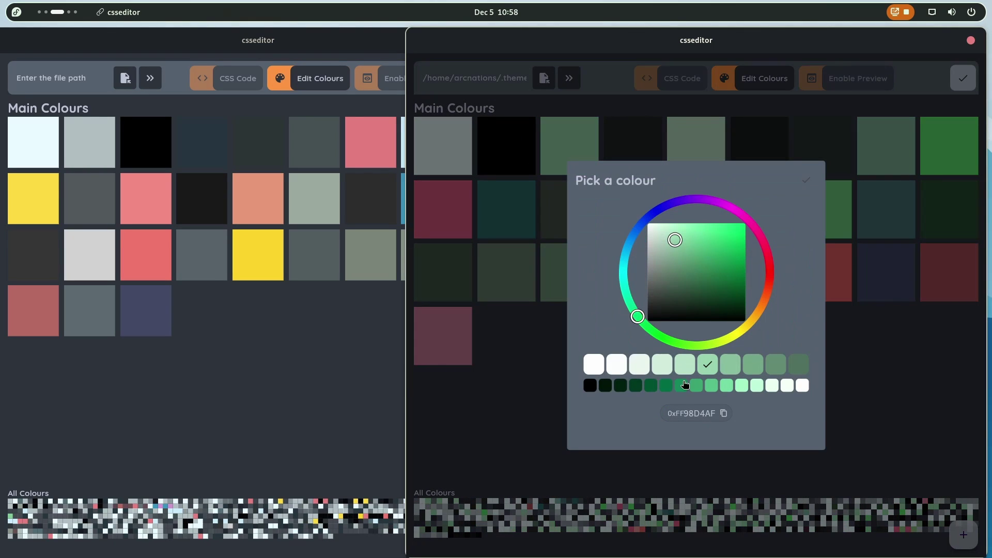
double_click(697, 414)
key(ctrl+v)
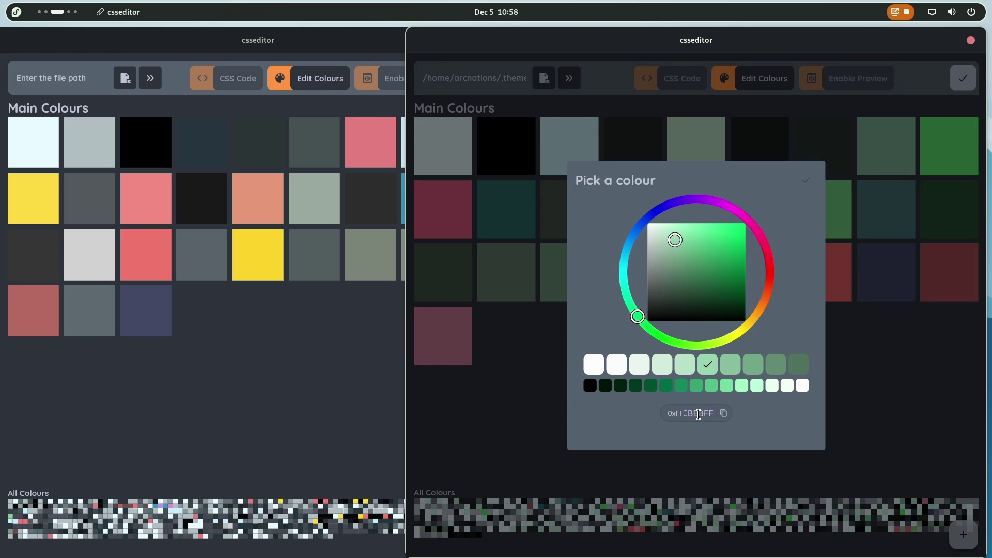
click(941, 403)
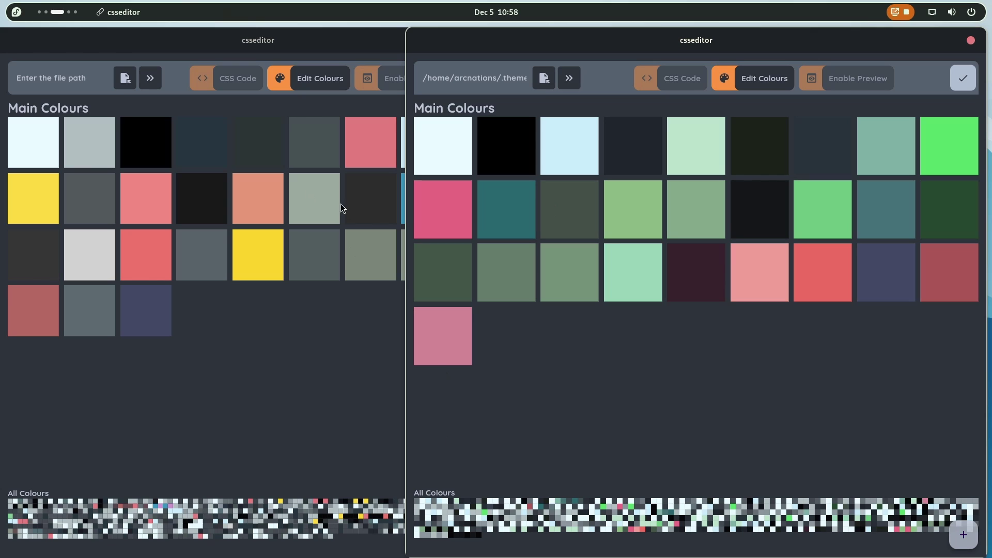
- Set Blue-Shell's fourth main colour to the blue theme's dark 26343F and save the edited CSS file
click(652, 150)
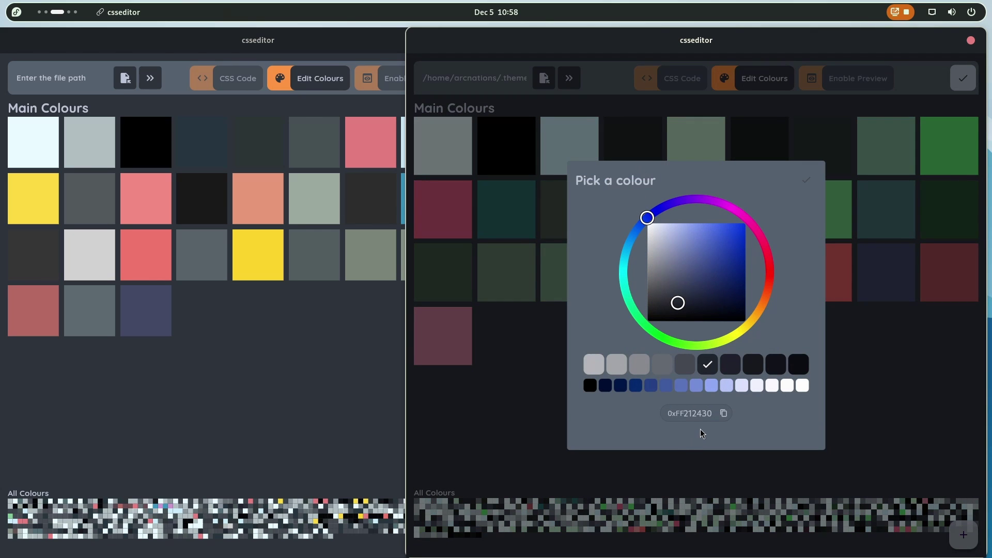
click(277, 407)
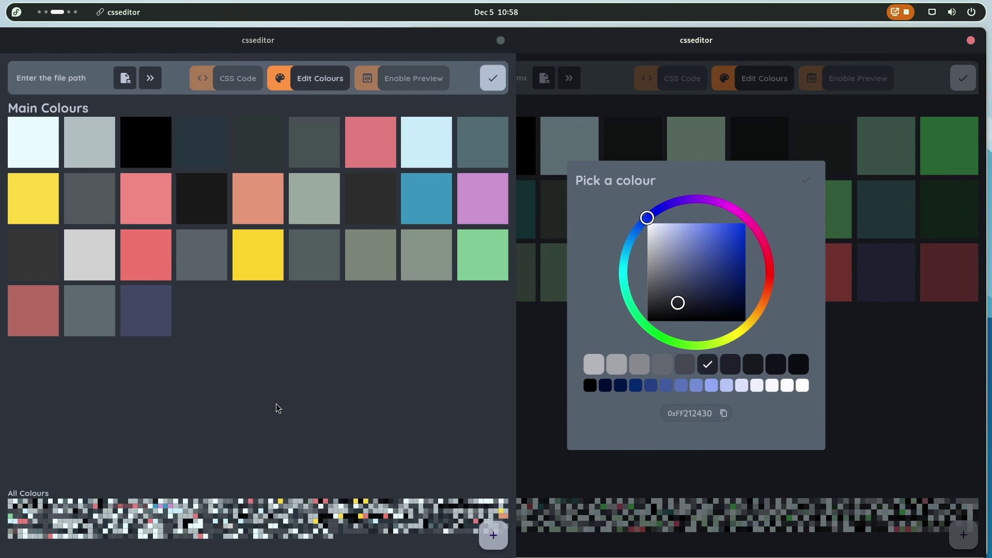
click(196, 157)
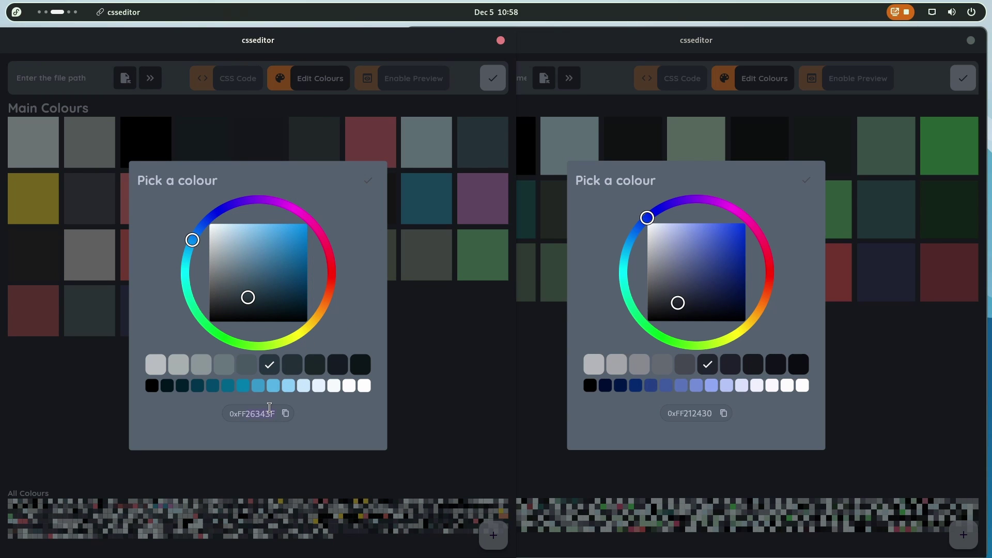
key(ctrl+v)
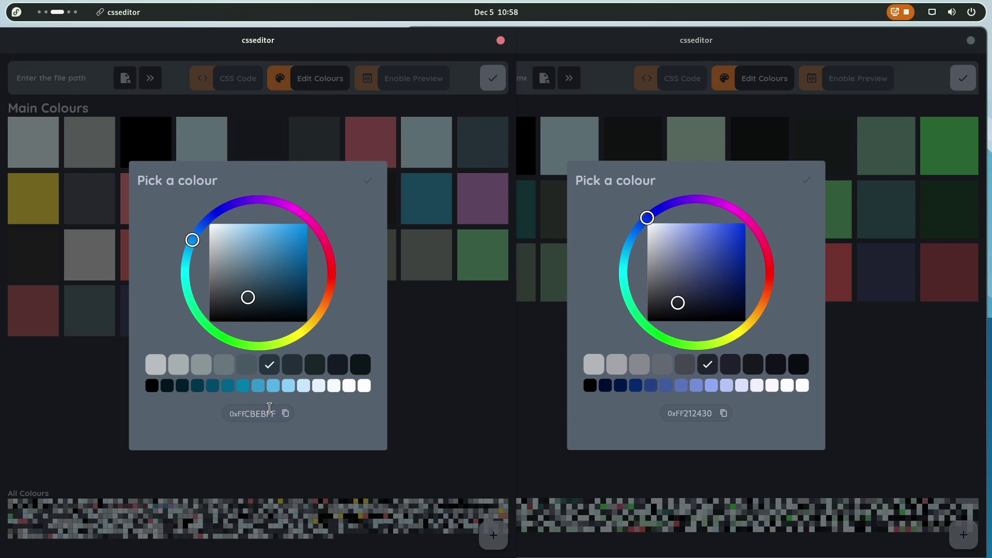
key(ctrl+z)
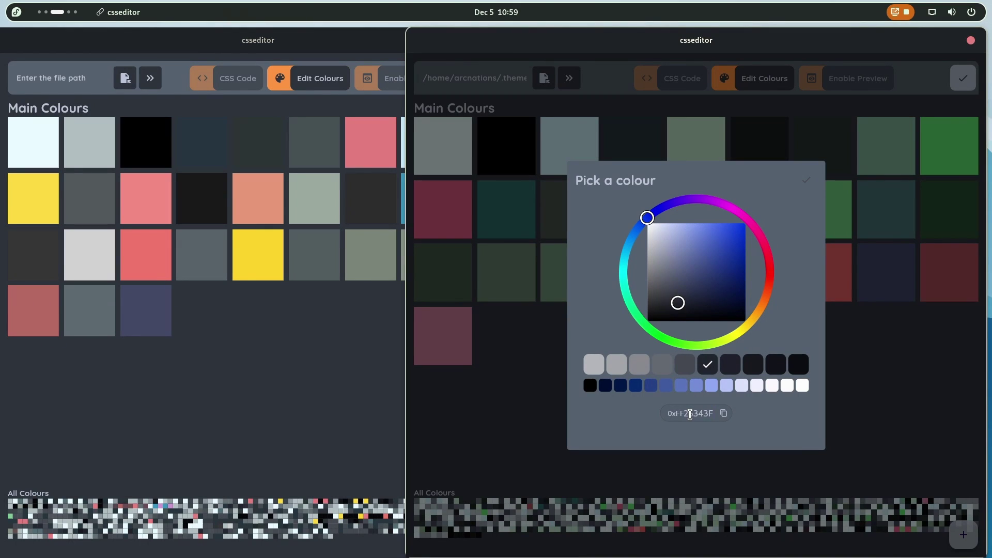
click(806, 180)
click(963, 79)
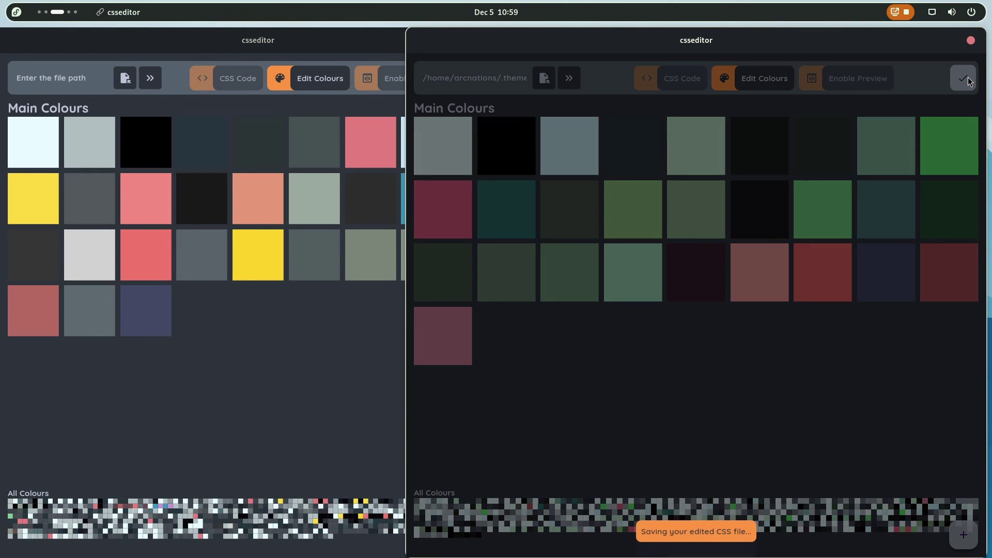
- Switch to the Tweaks workspace and examine the shell colours in the quick settings, power-off options and calendar
key(super+Page_Down)
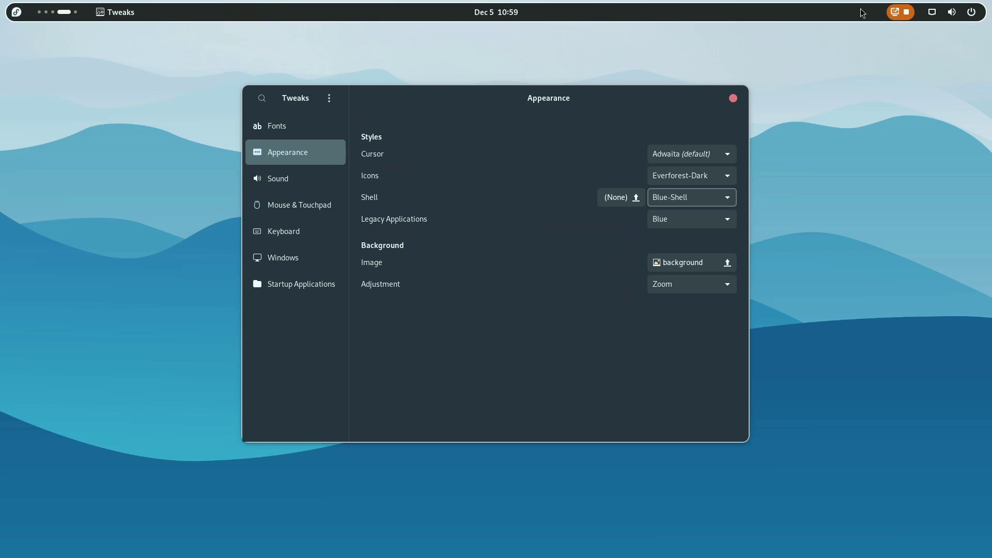
click(939, 12)
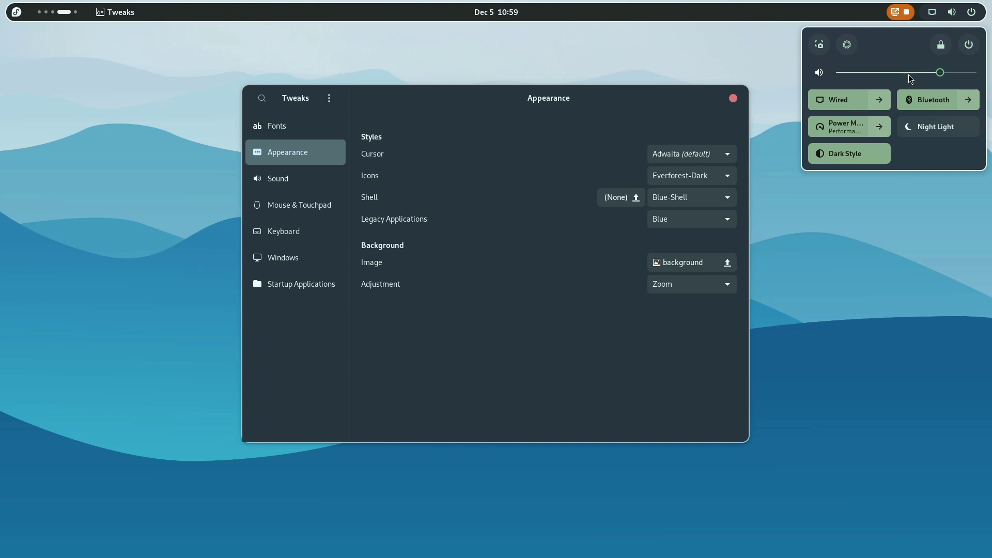
click(969, 45)
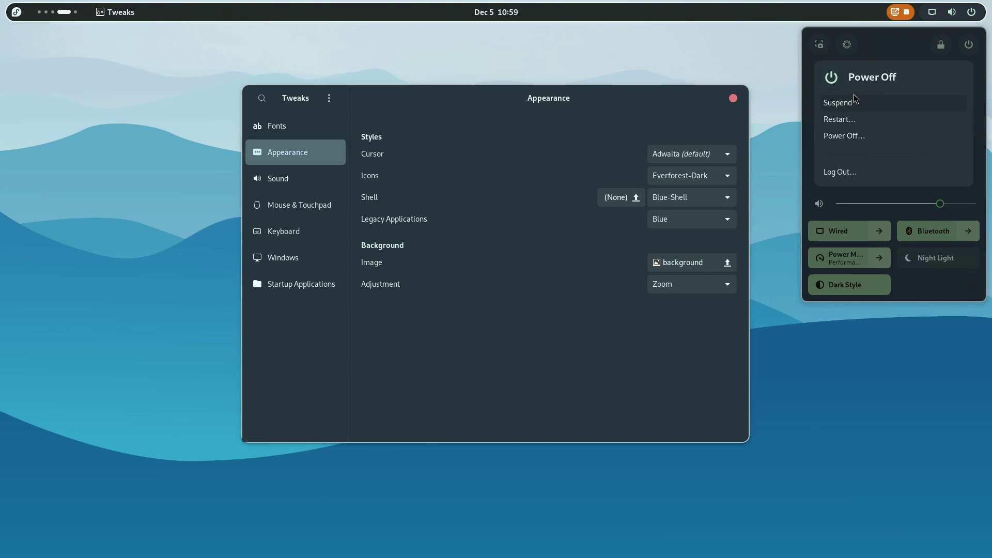
click(504, 15)
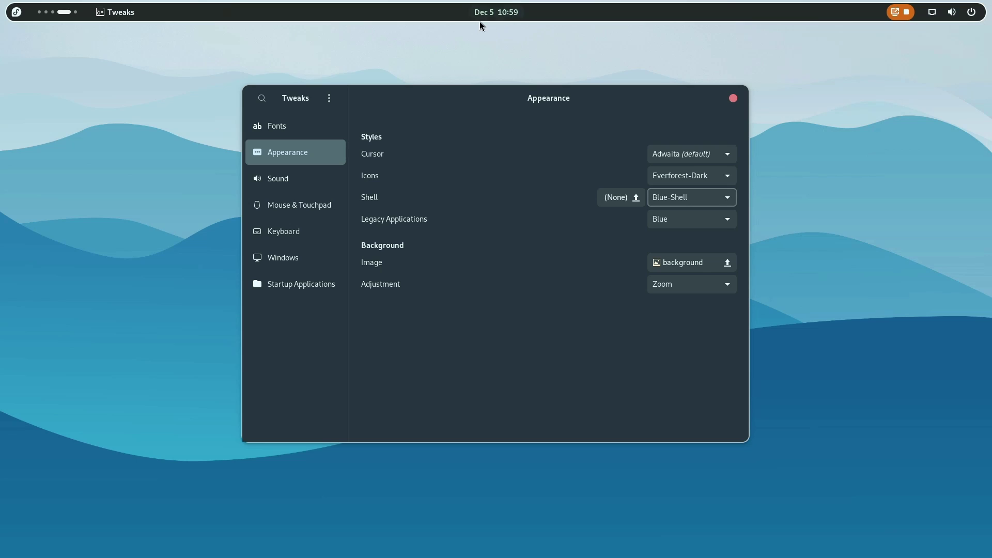
click(485, 17)
- Return to csseditor, lighten Blue-Shell's fourth main colour to a slightly paler blue-grey, and close that editor window
scroll(73, 13, up, 1)
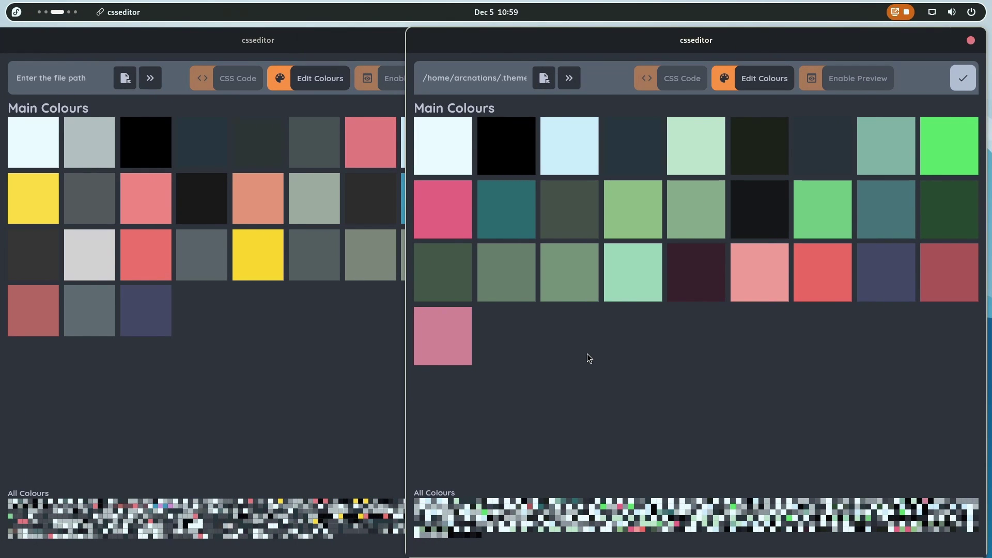
click(645, 142)
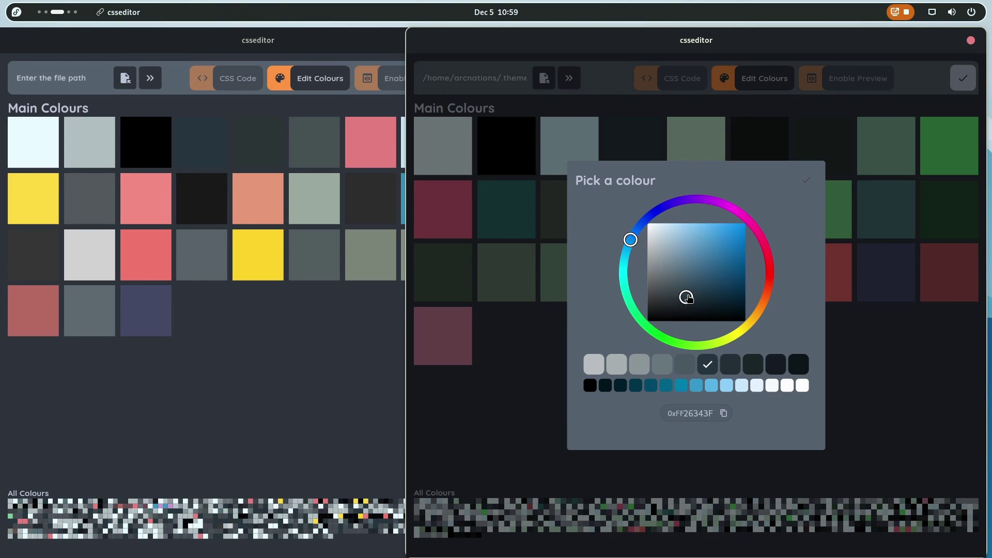
drag(687, 298, 680, 280)
click(889, 363)
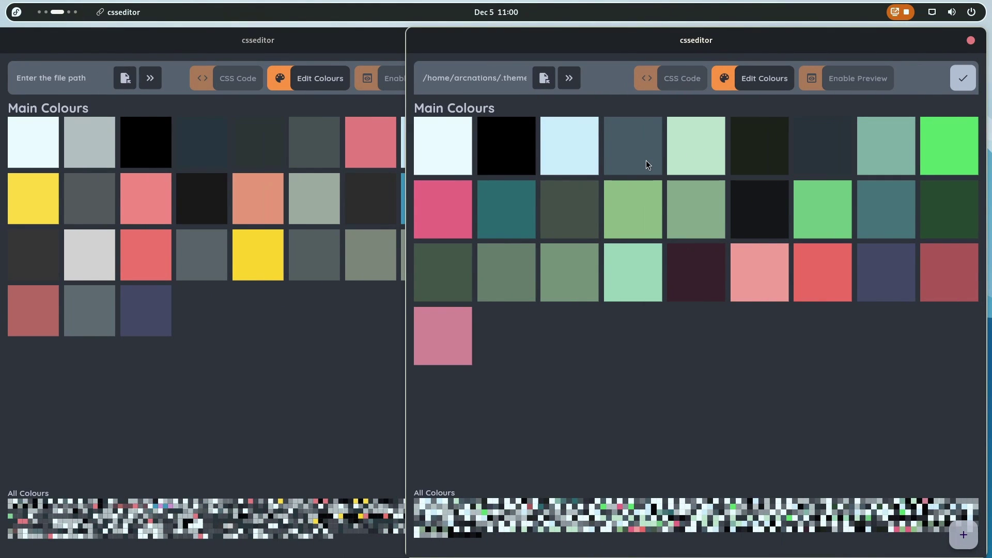
click(646, 160)
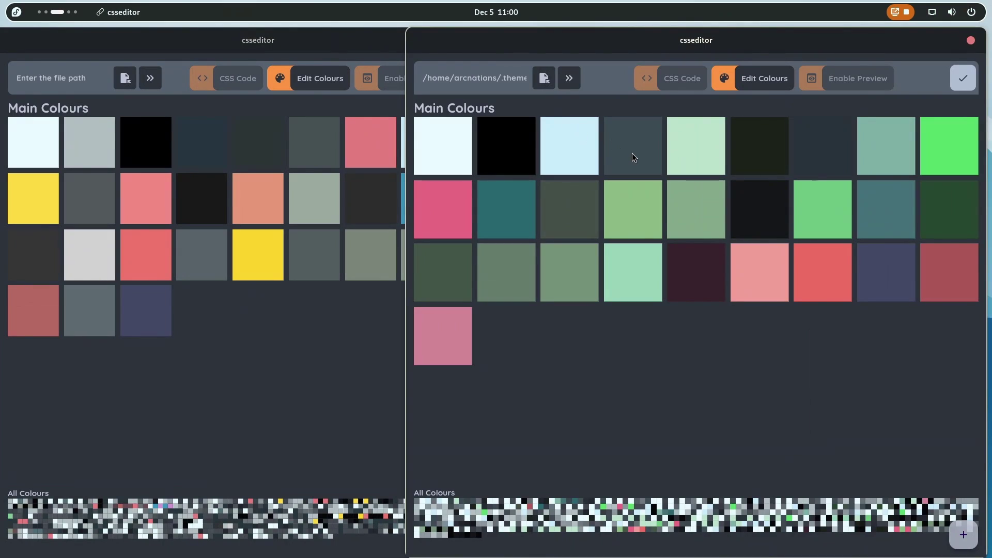
click(632, 154)
click(681, 288)
click(813, 186)
click(972, 41)
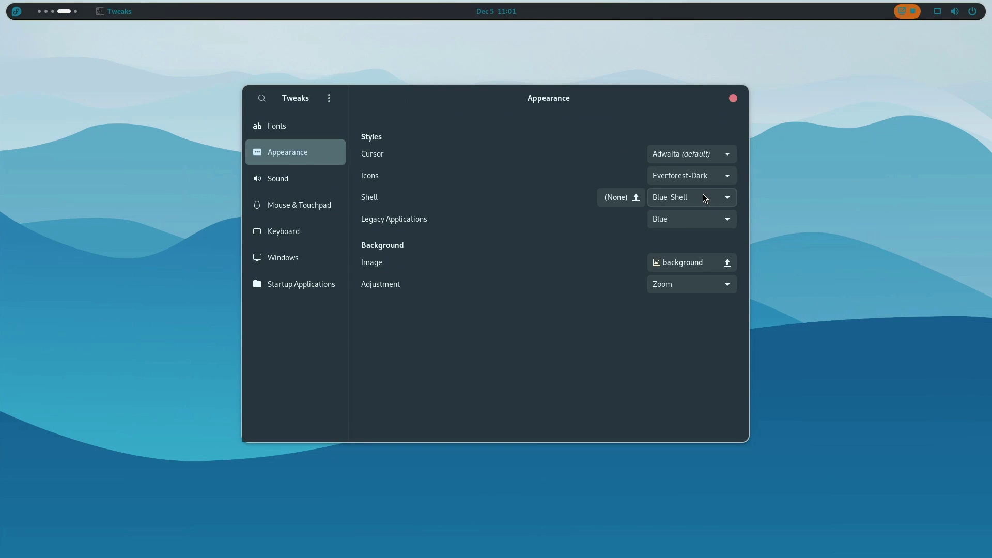
- Check the lightened Blue-Shell background on the quick settings and calendar popups
click(972, 12)
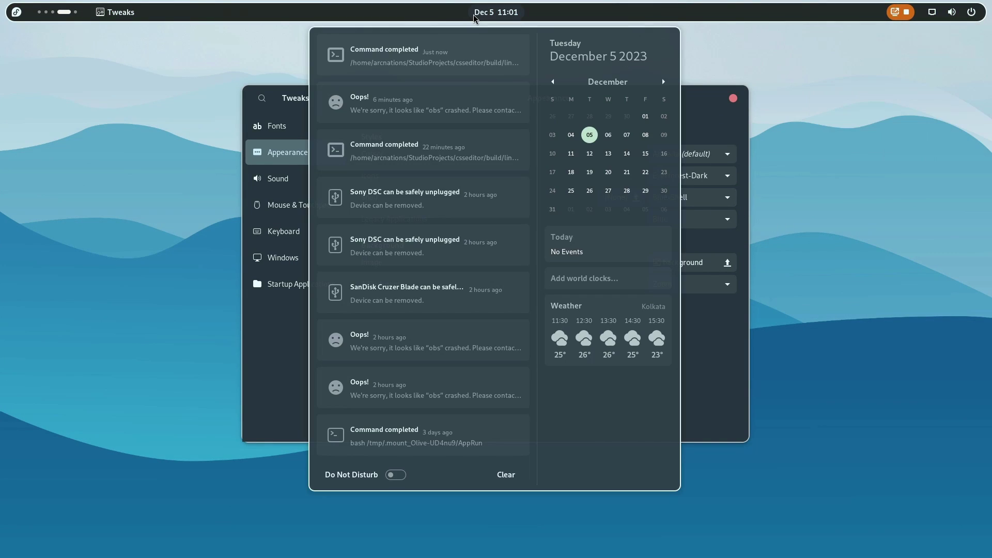
click(474, 16)
- Go to the Files workspace, close the Console windows whose commands have exited, and bring the .themes folder window forward
scroll(74, 16, up, 1)
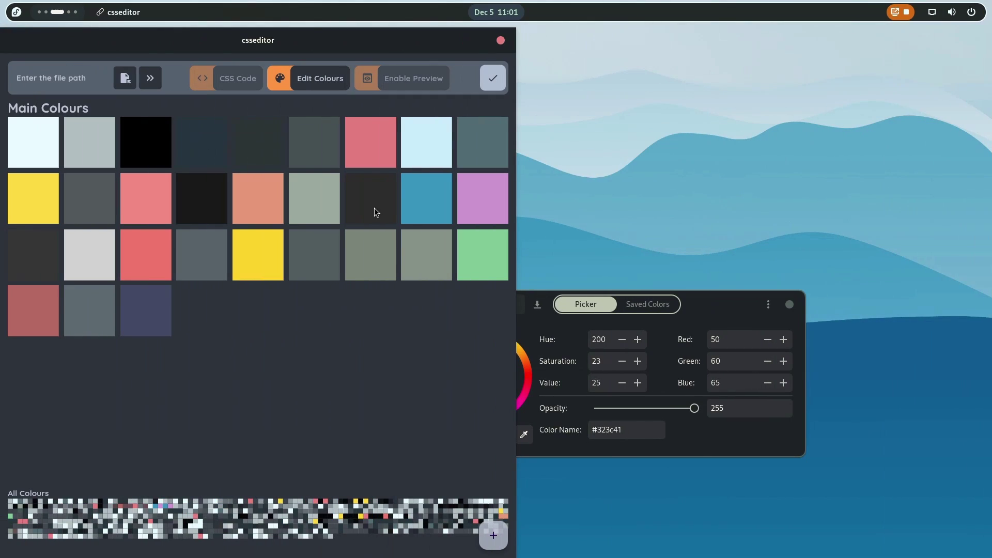
scroll(56, 20, up, 1)
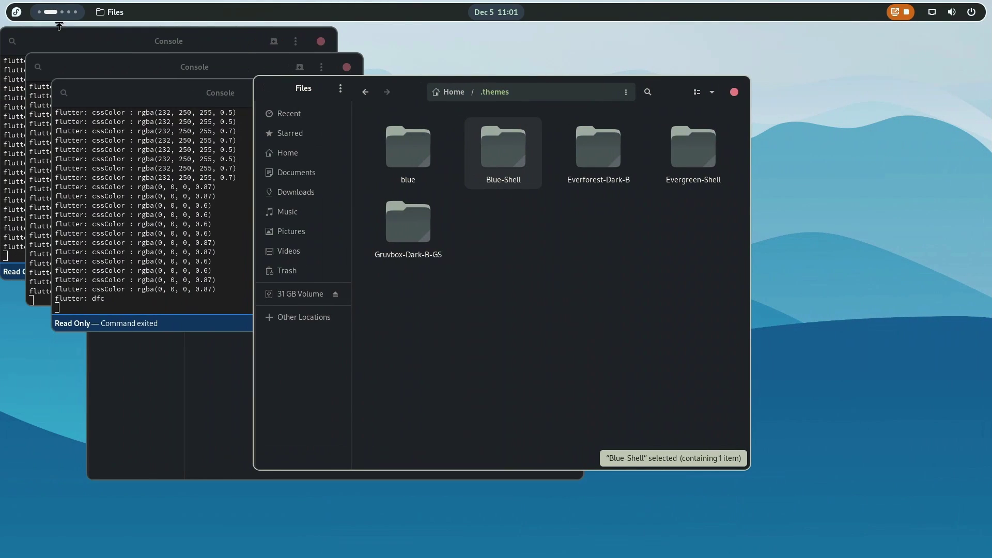
click(524, 319)
click(110, 101)
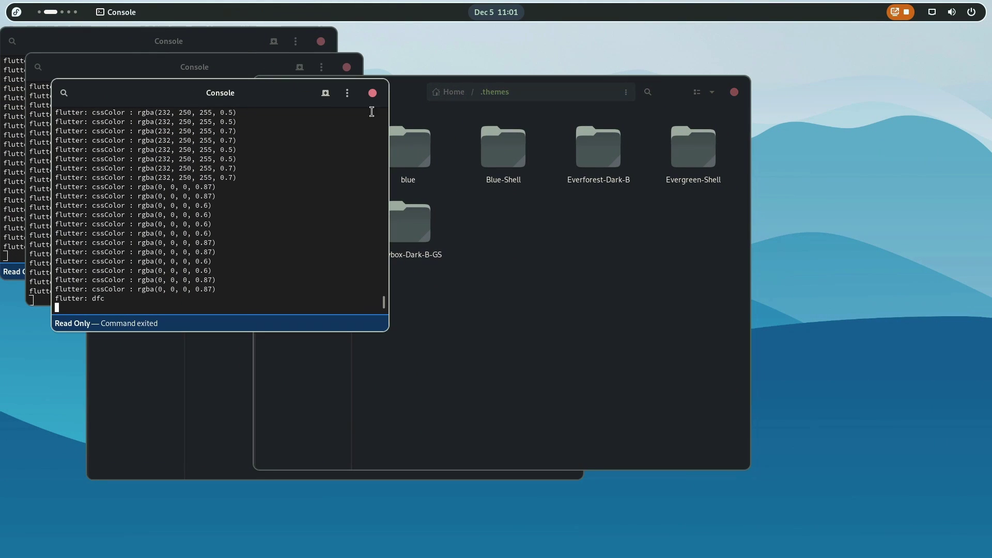
click(373, 93)
click(463, 292)
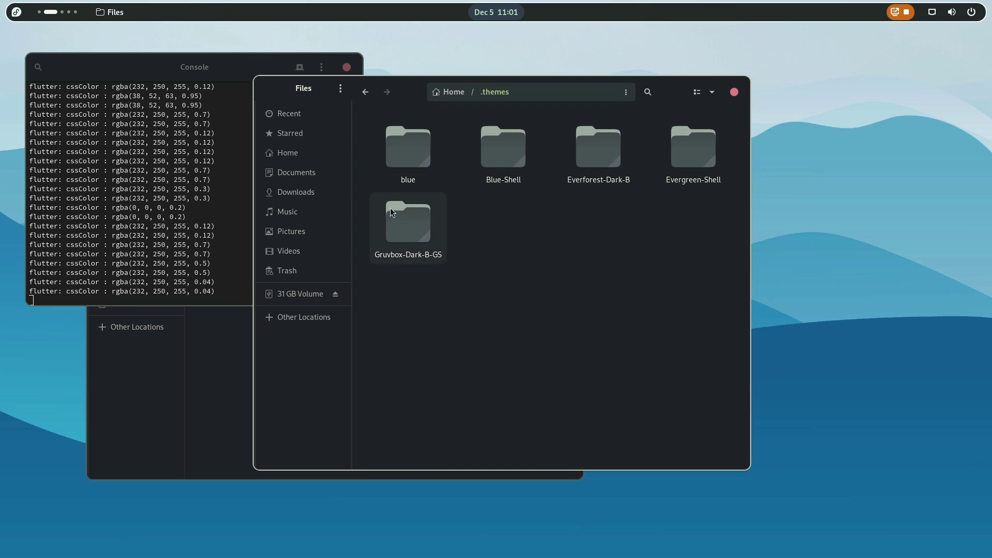
- Open the gnome-shell stylesheet of the Blue-Shell theme from the .themes folder in csseditor and show its colours for editing
click(203, 396)
key(super+Page_Down)
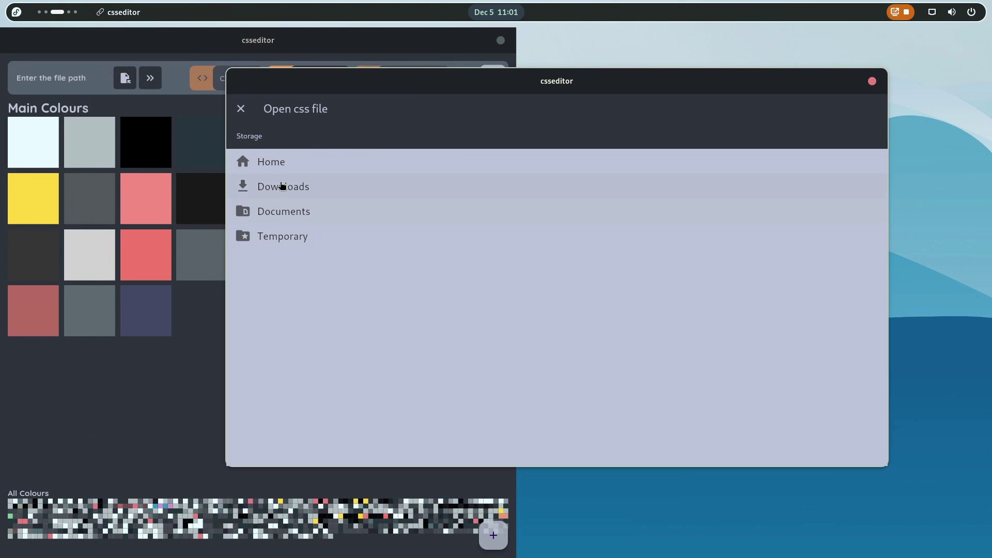
click(280, 163)
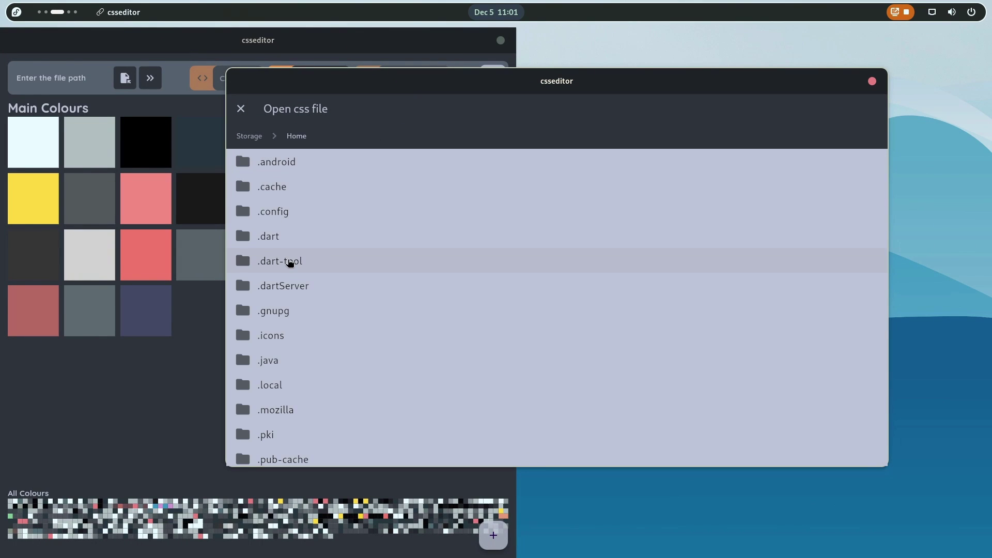
scroll(305, 457, down, 1)
click(305, 457)
click(281, 187)
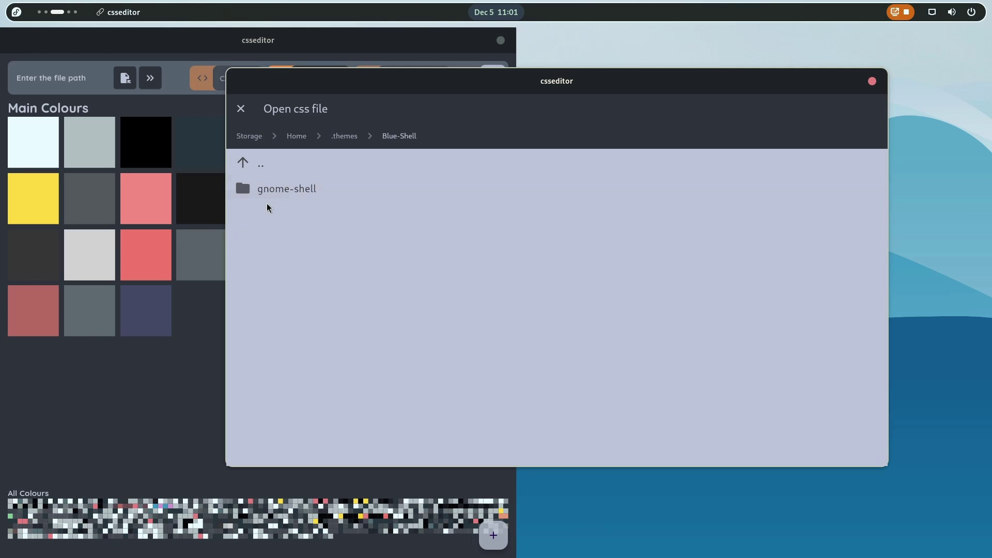
click(272, 191)
click(264, 215)
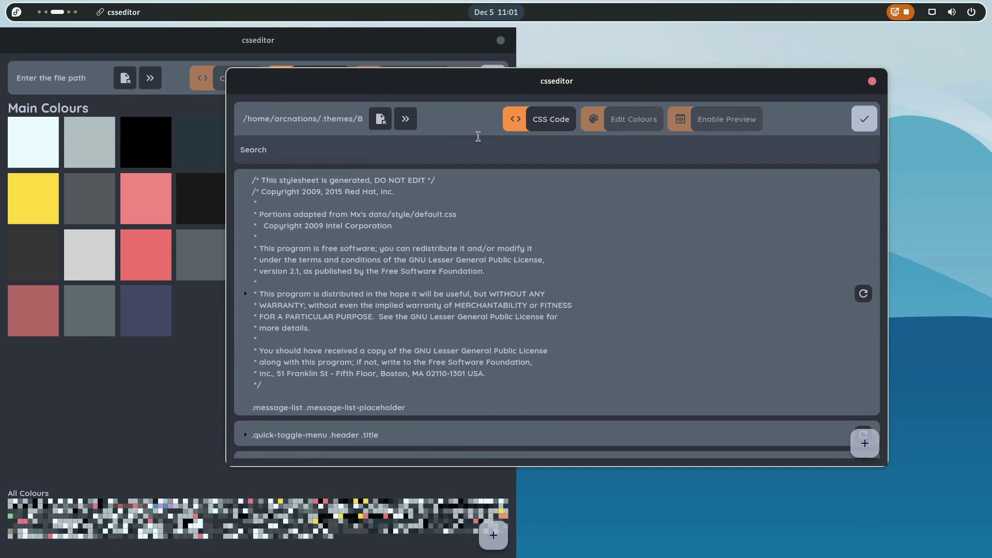
click(629, 116)
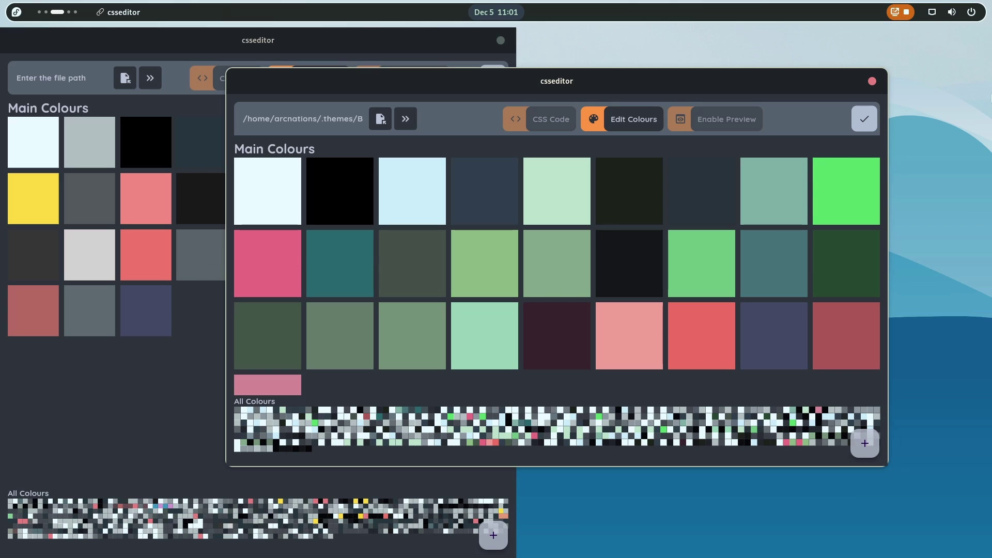
- Check the green accents in the quick settings and recolour Blue-Shell's pale green fifth main colour to a pale blue-grey
click(939, 6)
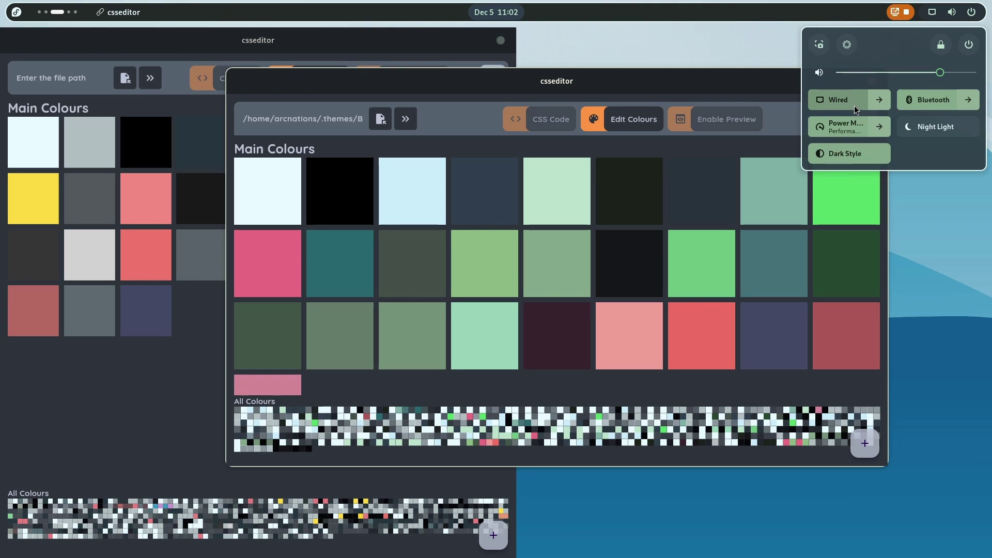
click(559, 209)
click(560, 208)
mouse_move(489, 214)
mouse_down()
mouse_move(488, 223)
mouse_move(492, 210)
mouse_up()
click(344, 292)
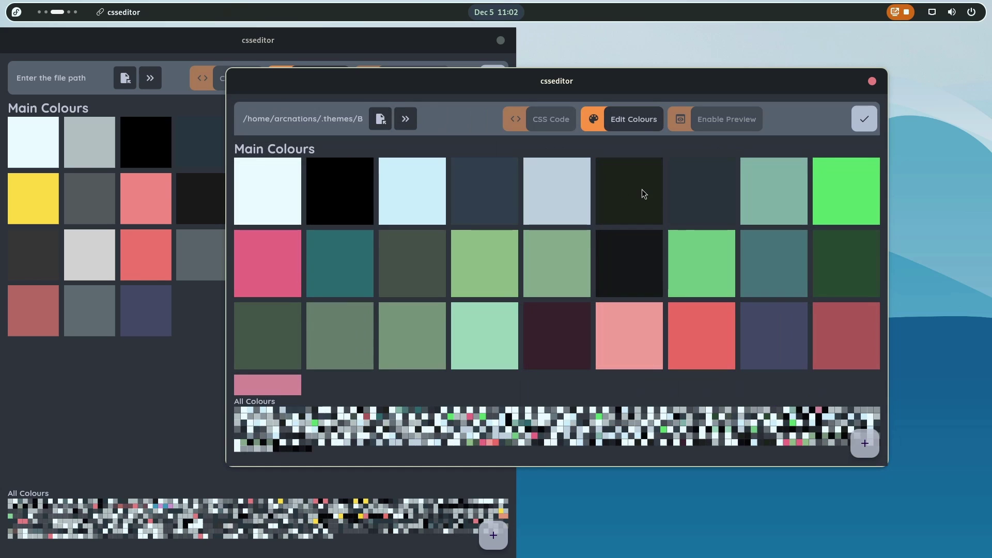
- Neutralise Blue-Shell's dark olive main colours, recolour the teal-green and bright green swatches in blue-grey and blue, and save the stylesheet
click(642, 193)
click(496, 212)
click(692, 287)
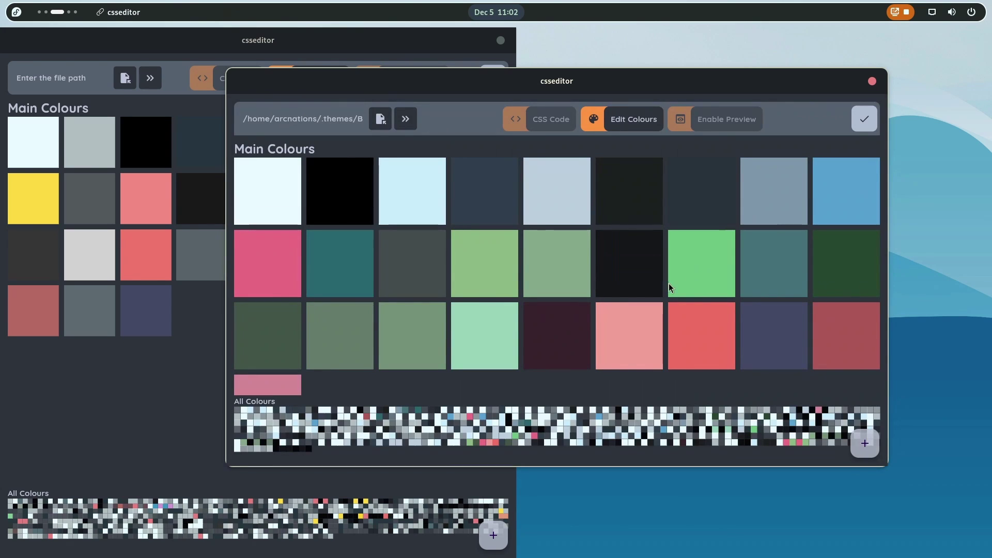
click(862, 122)
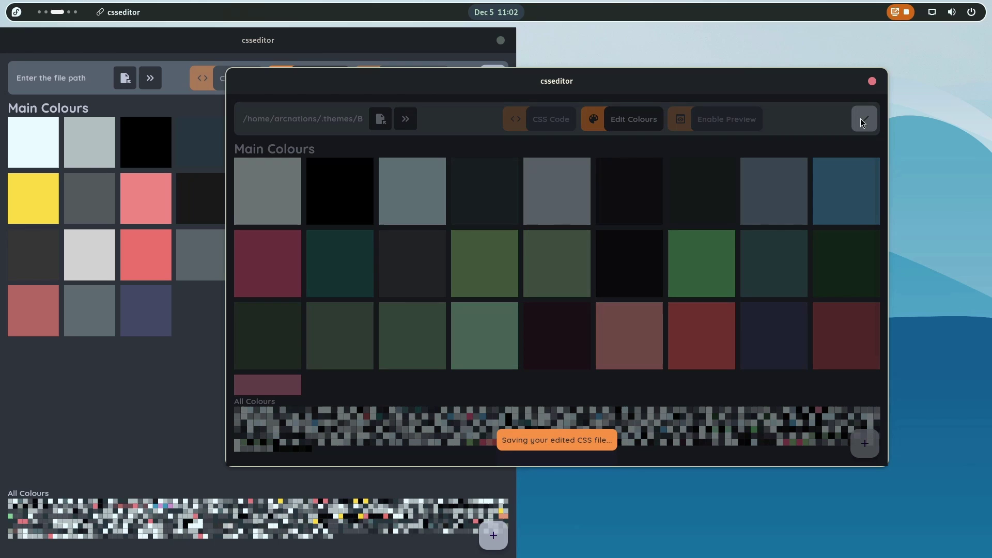
- Reapply the Blue-Shell shell theme in Tweaks and check its colours in the quick settings and calendar popups
click(69, 12)
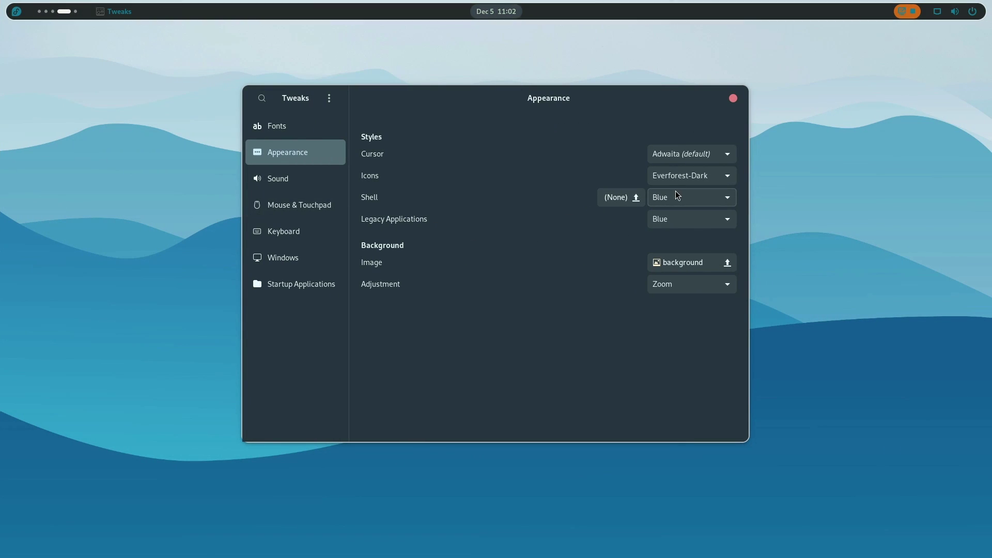
click(972, 16)
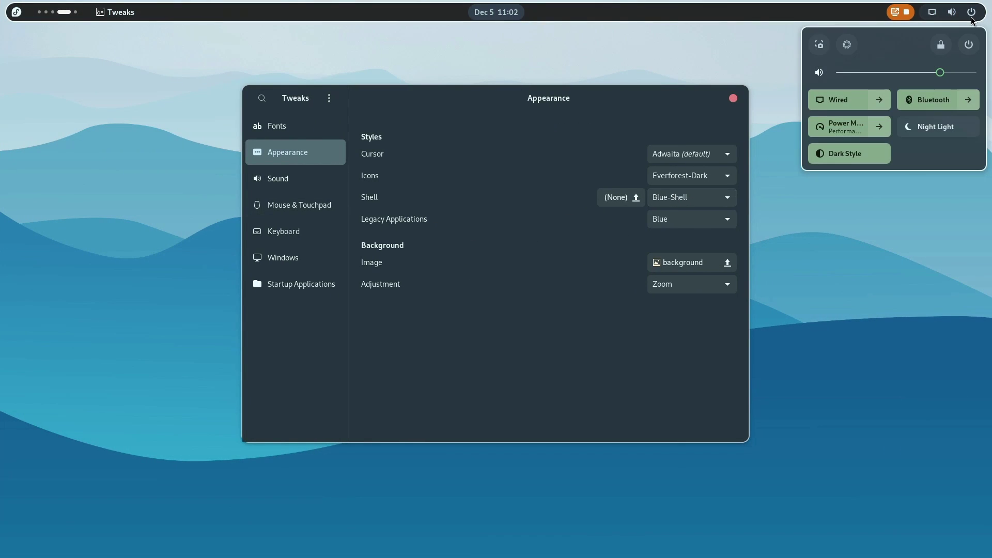
click(969, 100)
click(943, 116)
key(super+v)
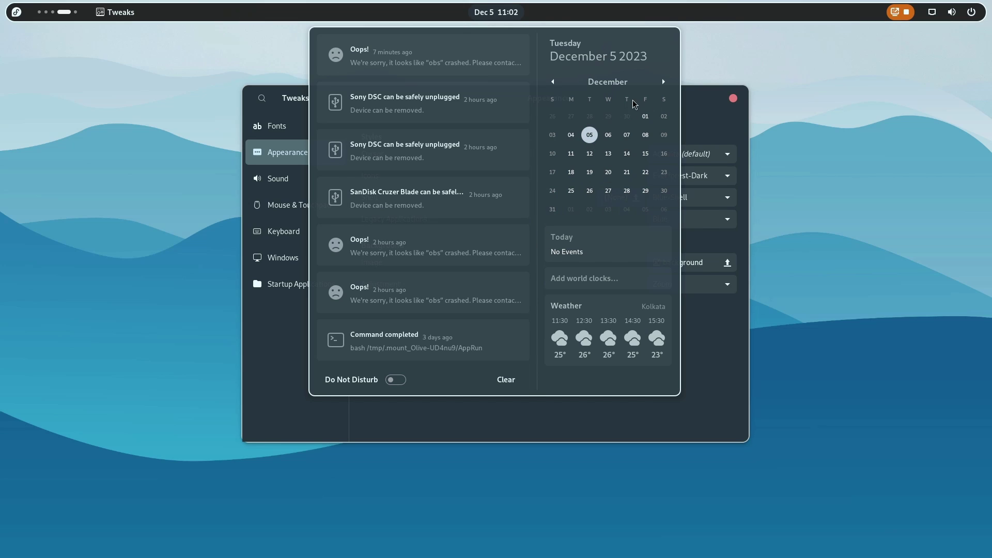
click(663, 81)
click(573, 64)
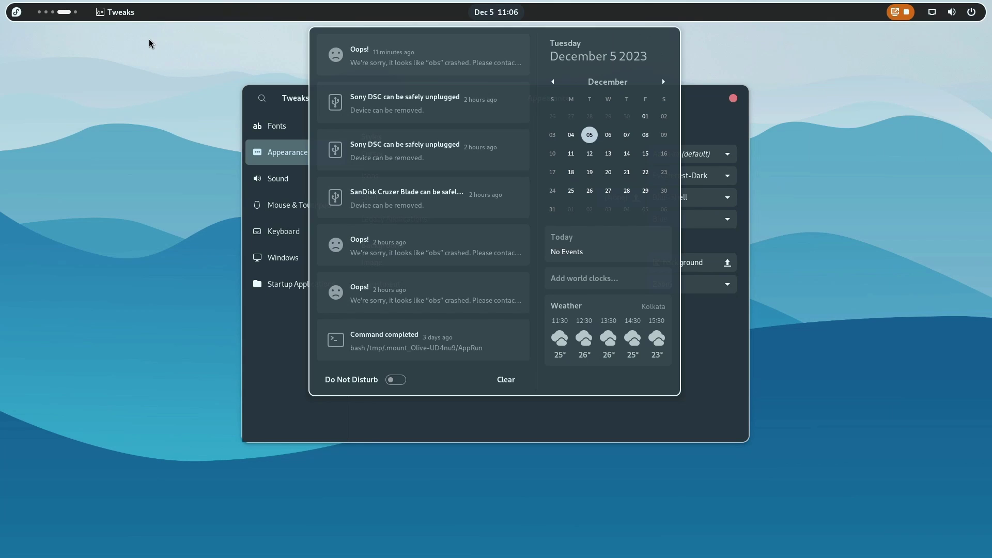
- Examine the recoloured shell in the activities overview, the applications menu and the quick settings
click(115, 12)
click(64, 10)
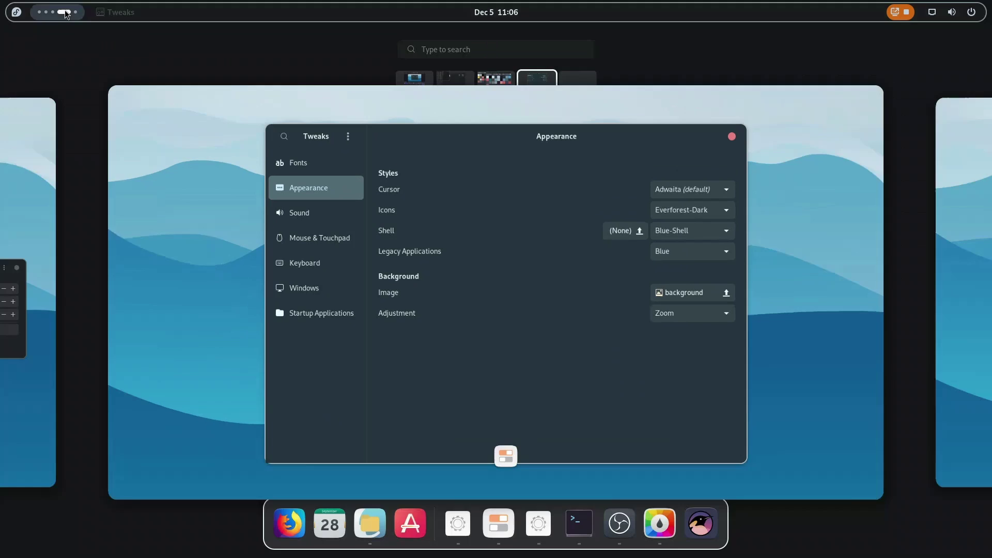
click(16, 12)
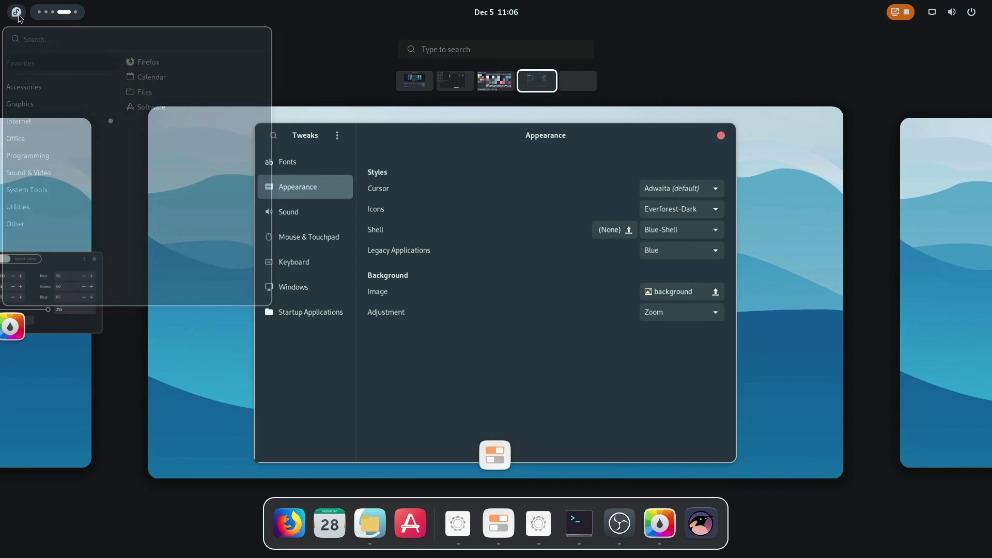
click(540, 216)
click(952, 11)
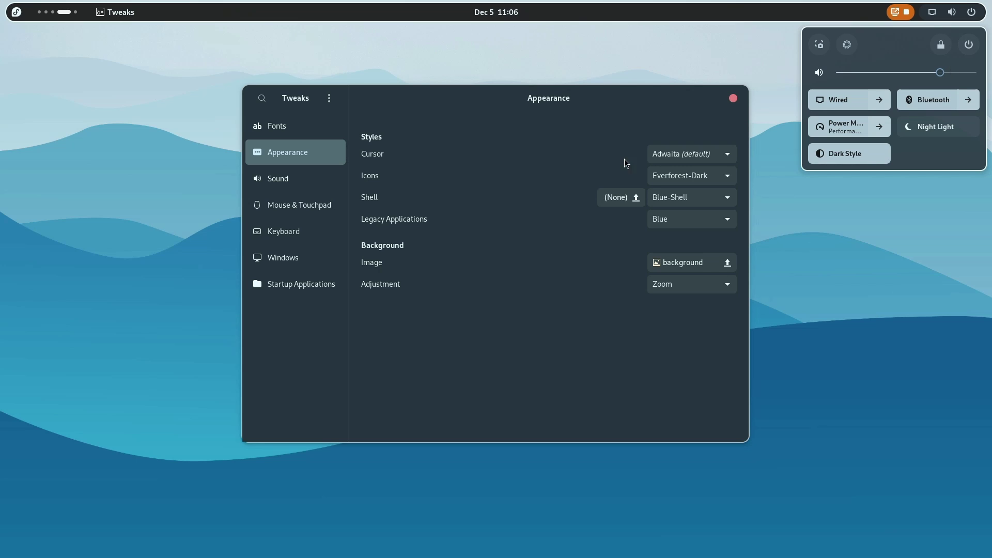
click(402, 200)
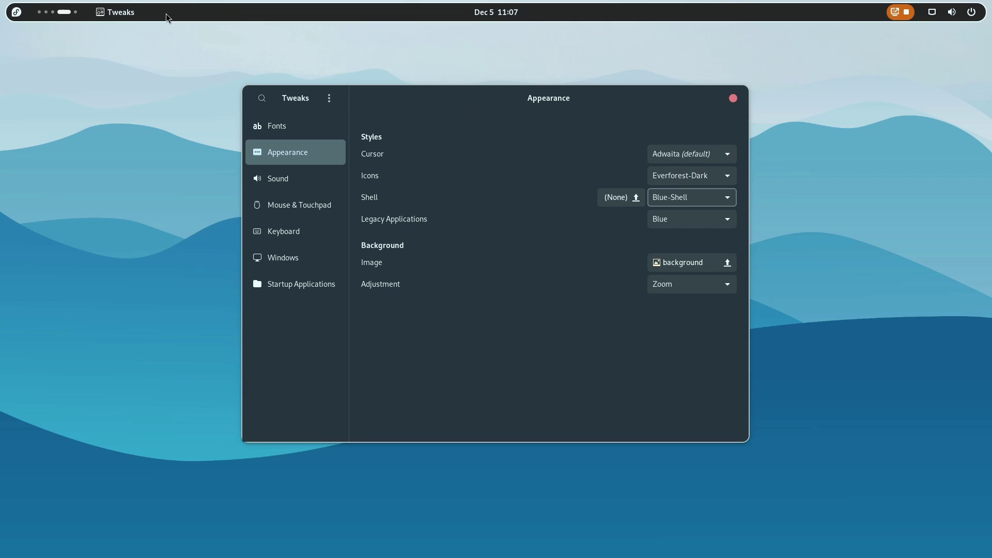
- Return to the csseditor workspace and close both csseditor windows
scroll(61, 18, up, 1)
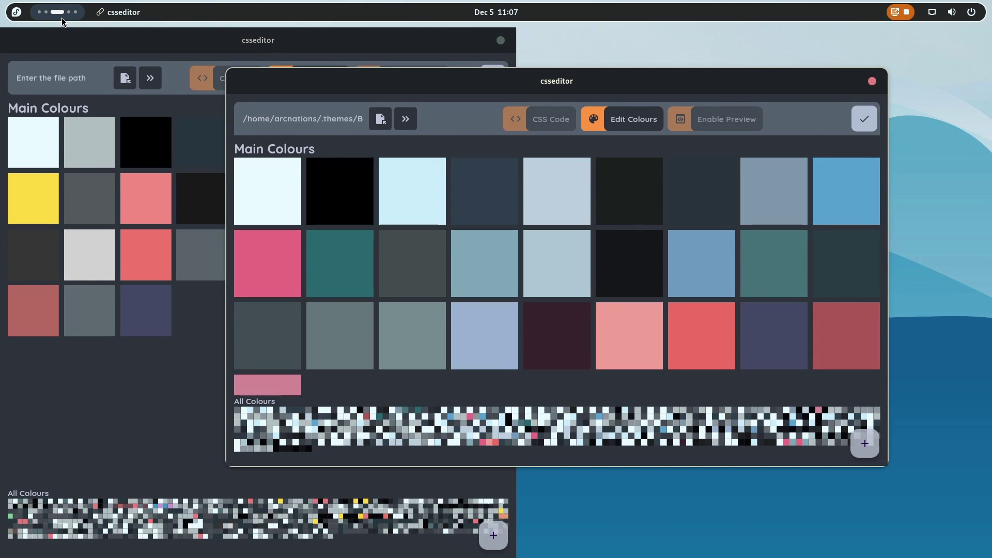
click(61, 18)
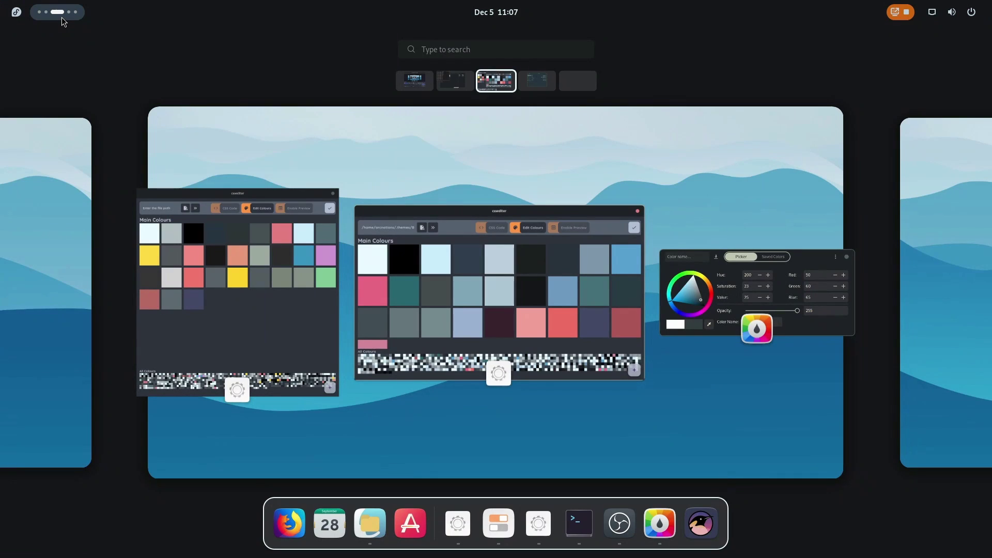
click(410, 240)
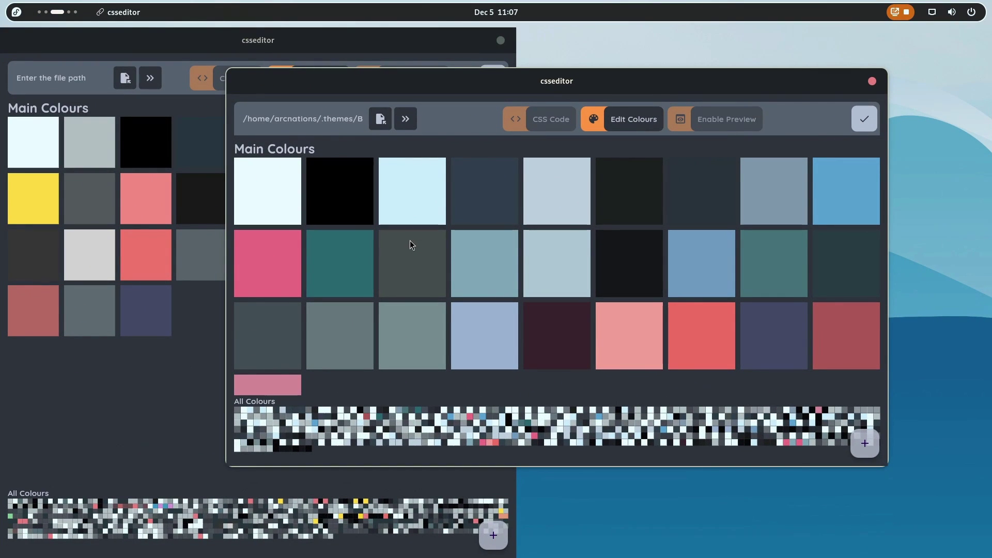
click(872, 81)
click(500, 40)
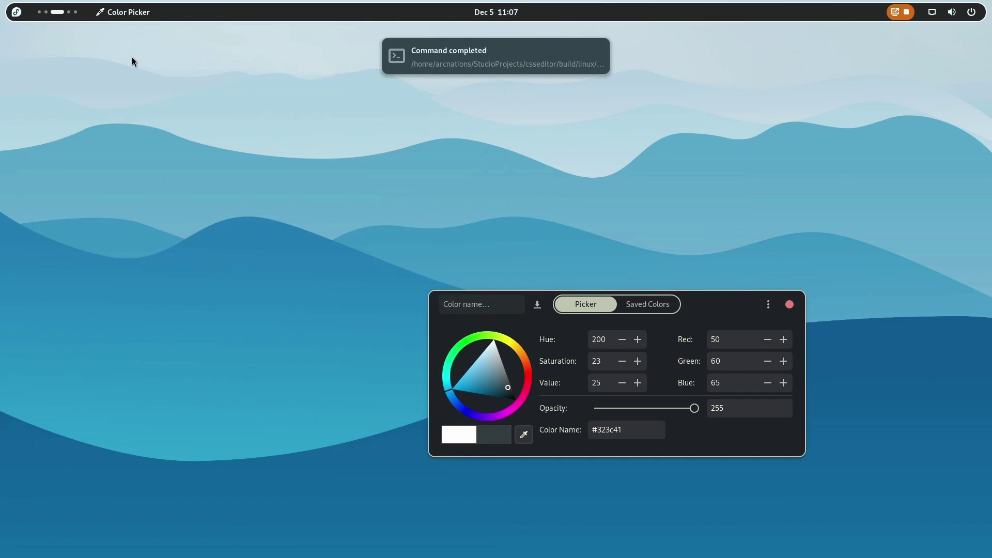
- Close the exited Console windows on the Files workspace and run csseditor.sh from the Desktop folder as a program
key(super+Page_Up)
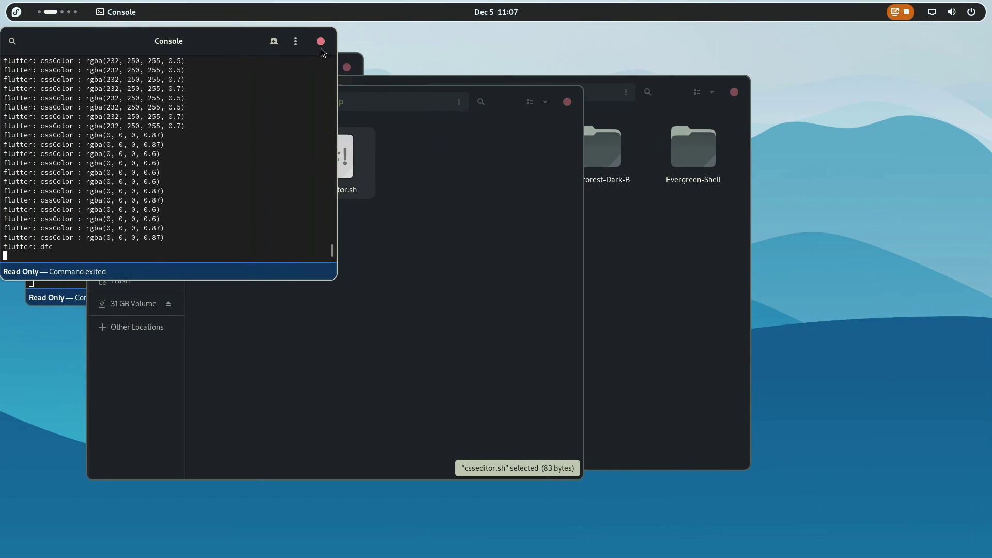
click(321, 41)
click(347, 68)
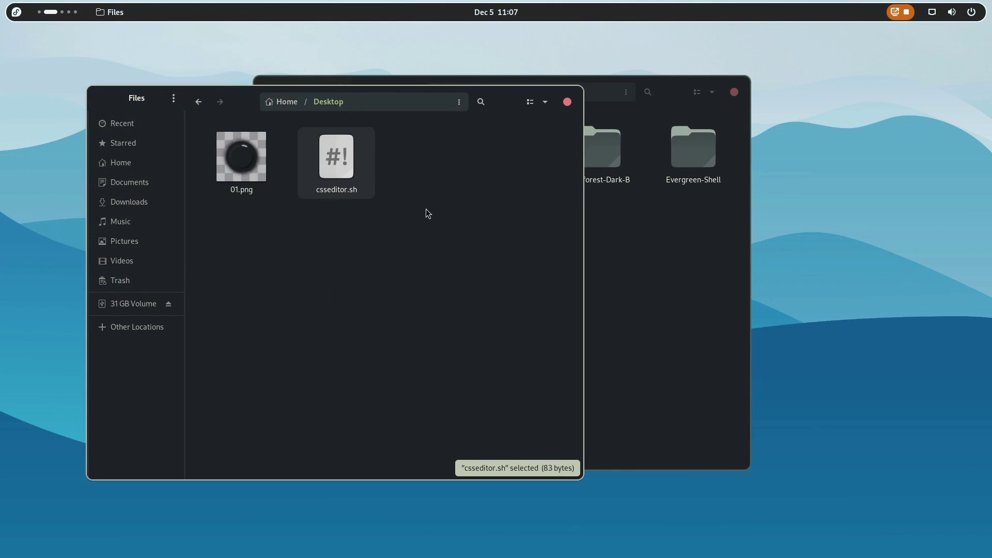
right_click(352, 184)
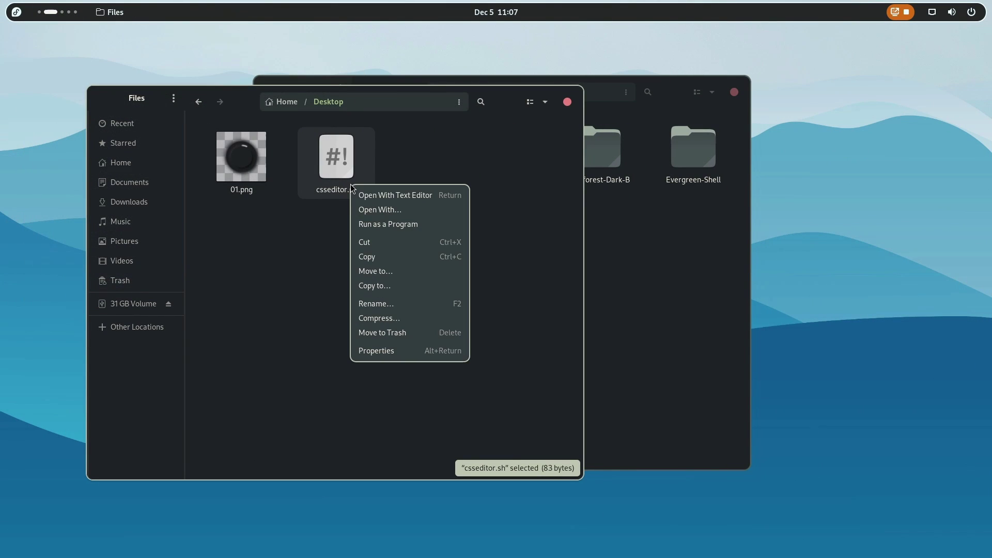
click(364, 225)
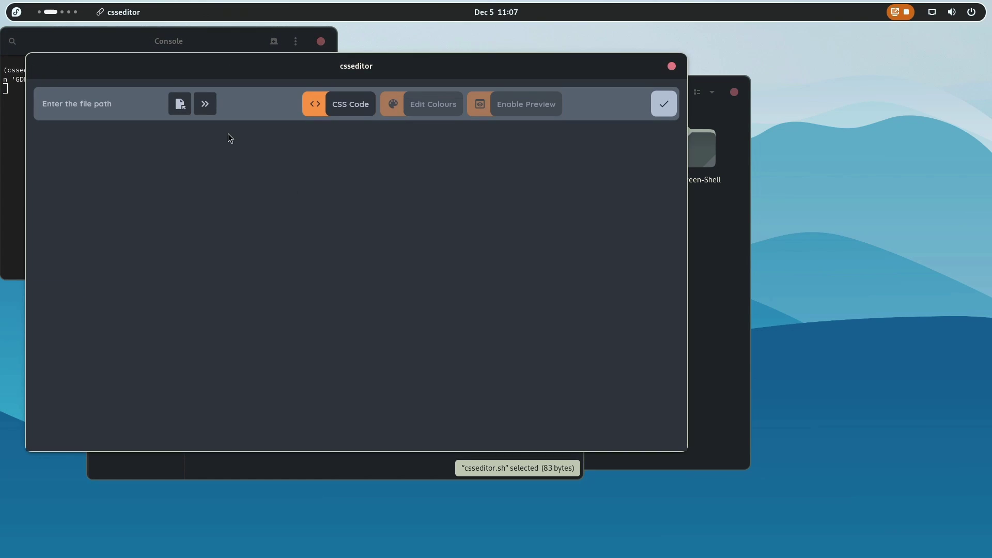
- Open gtk-dark.css from .config/gtk-4.0 in csseditor, show its colours for editing and make the window taller
click(177, 102)
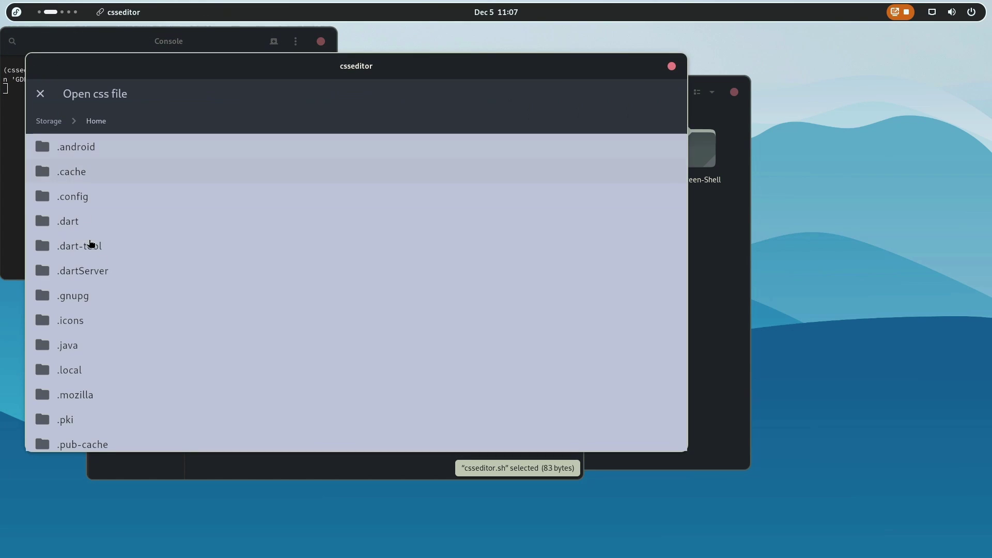
click(84, 203)
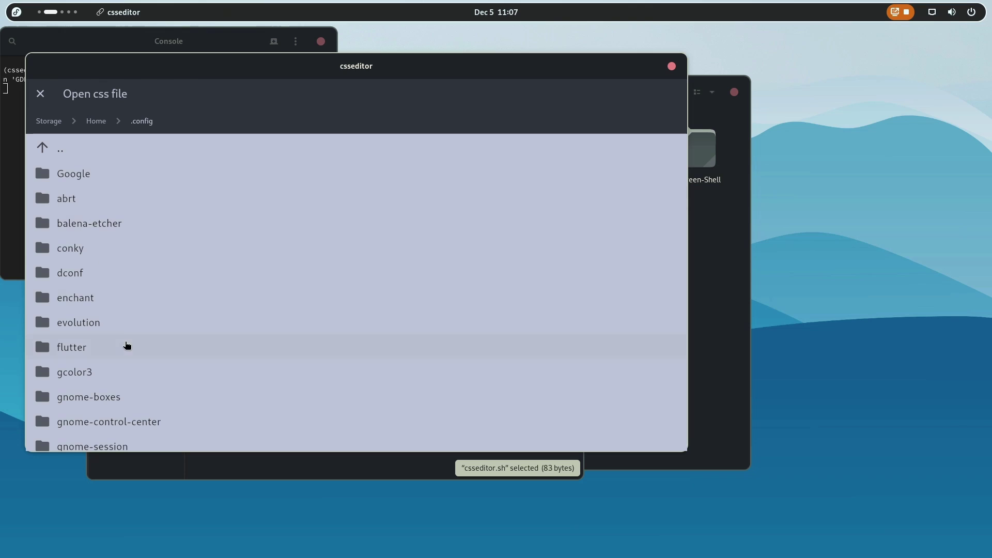
scroll(79, 274, down, 3)
click(73, 382)
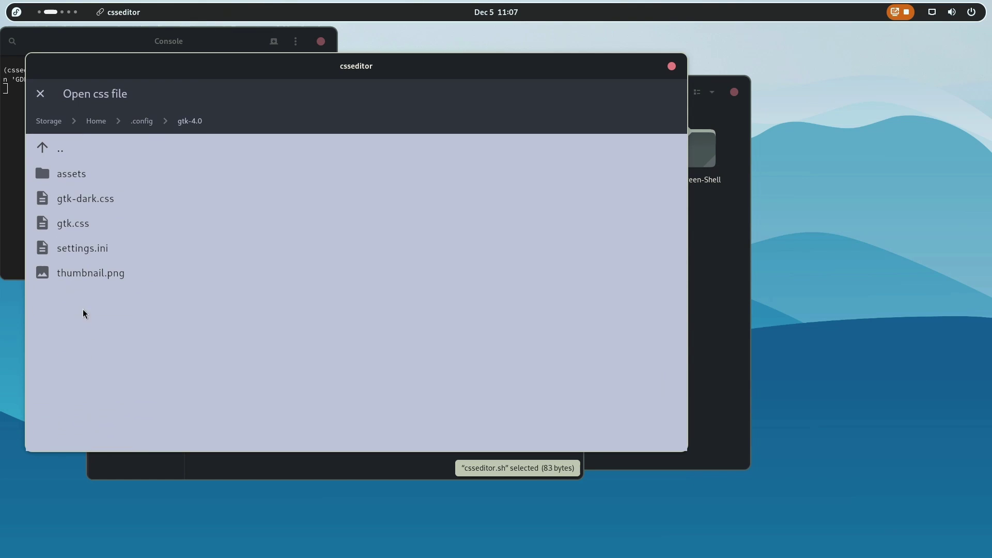
click(82, 203)
click(439, 106)
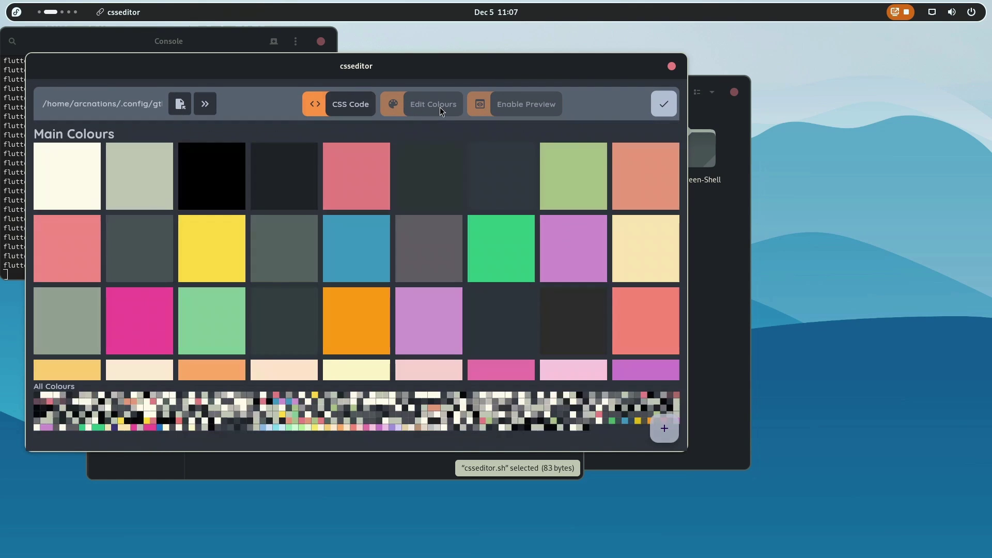
drag(217, 451, 217, 520)
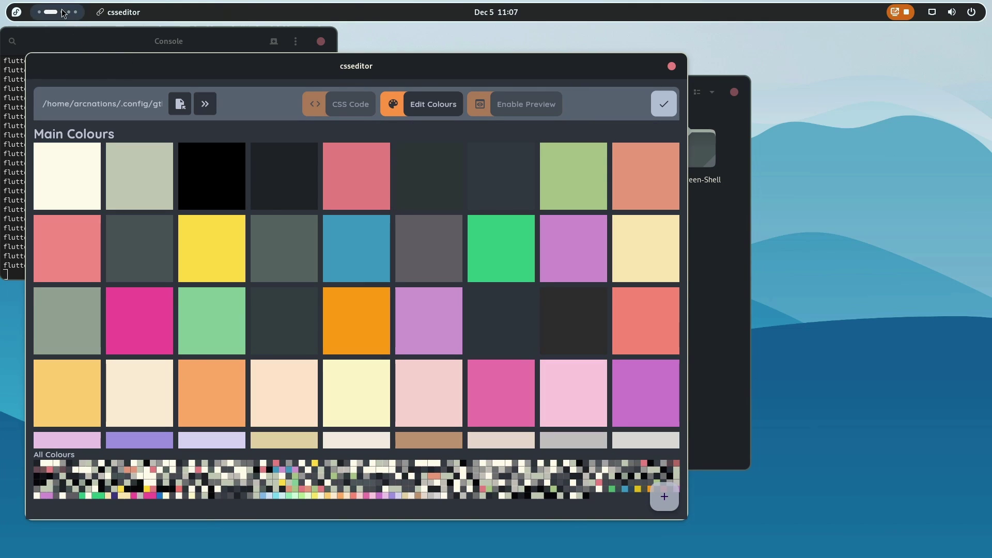
- Bring the Desktop folder forward in Files and run csseditor.sh as a program to get a second editor
click(733, 278)
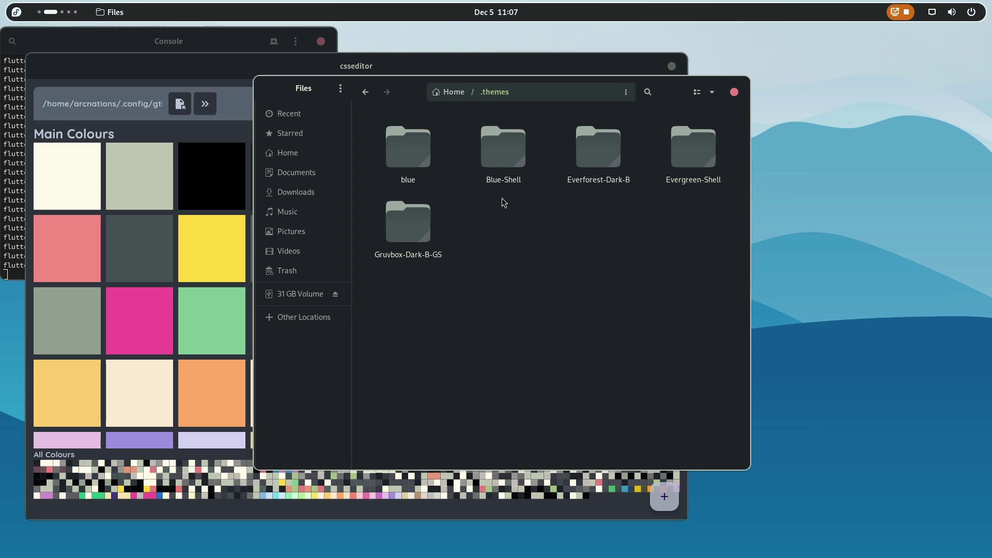
click(47, 10)
scroll(46, 11, down, 1)
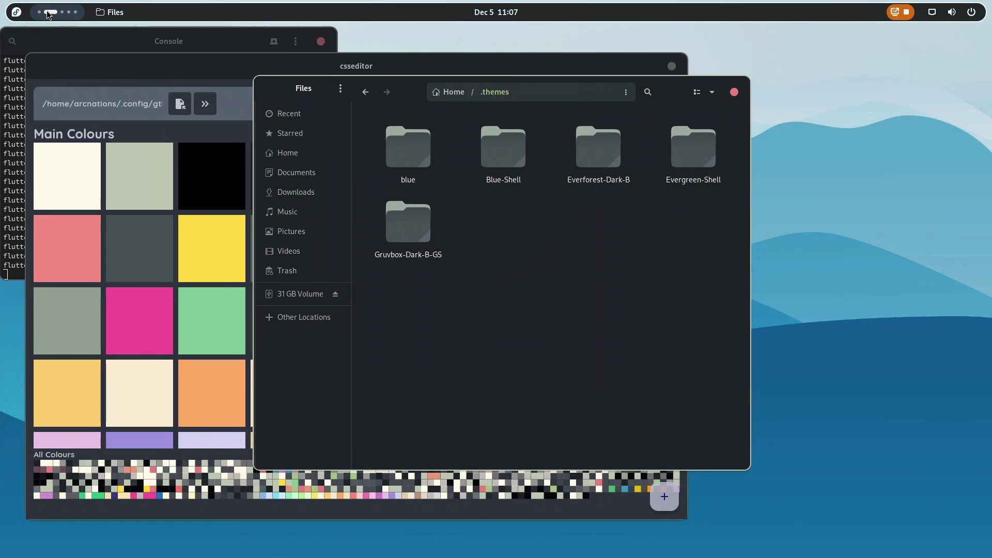
scroll(47, 10, down, 1)
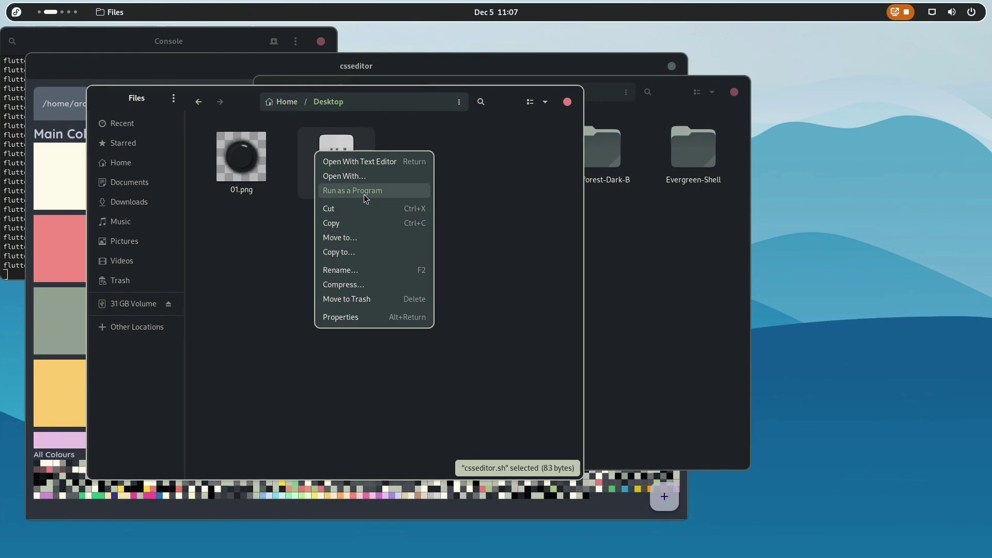
click(364, 194)
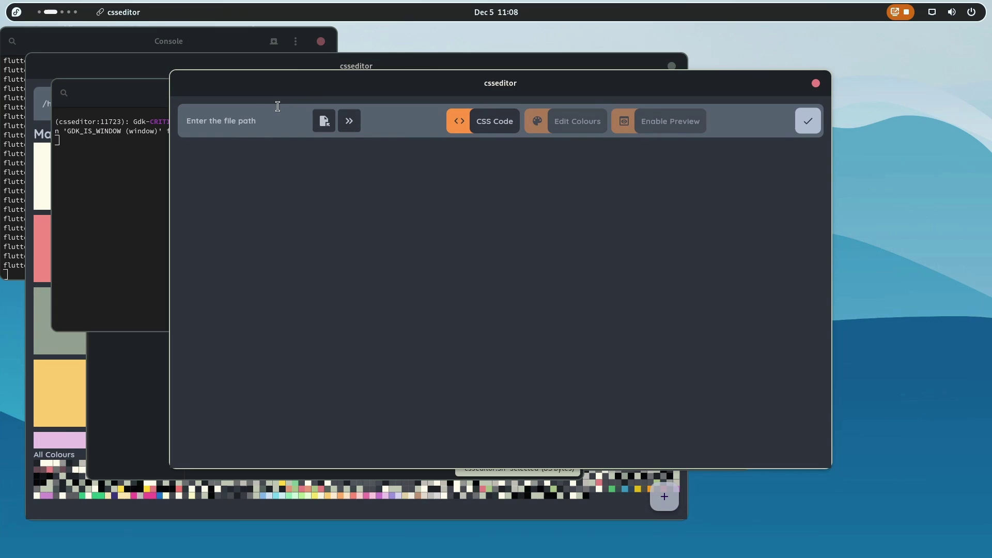
- Open gtk-dark.css from .themes/blue/gtk-3.0 in the new csseditor window and show its colours for editing
click(323, 122)
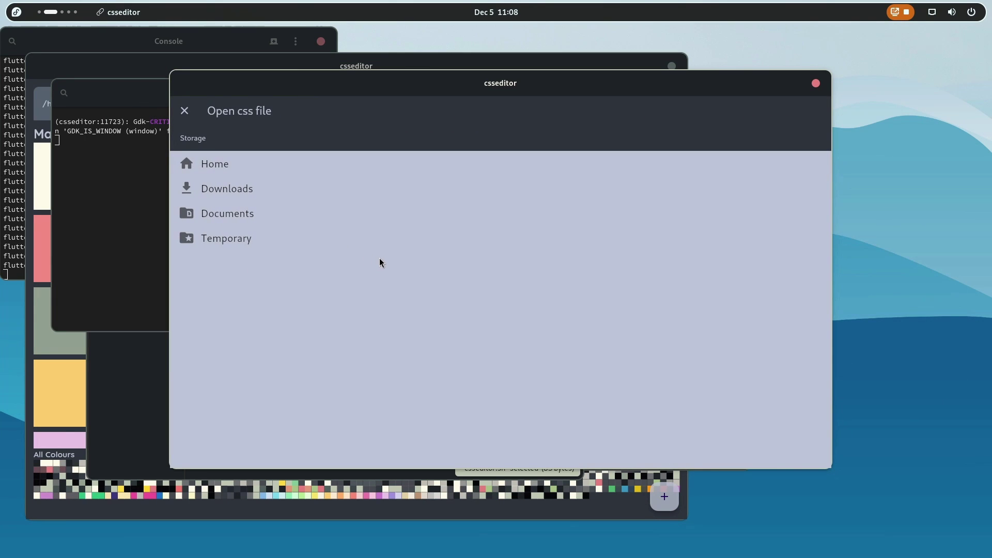
click(222, 164)
scroll(214, 360, down, 3)
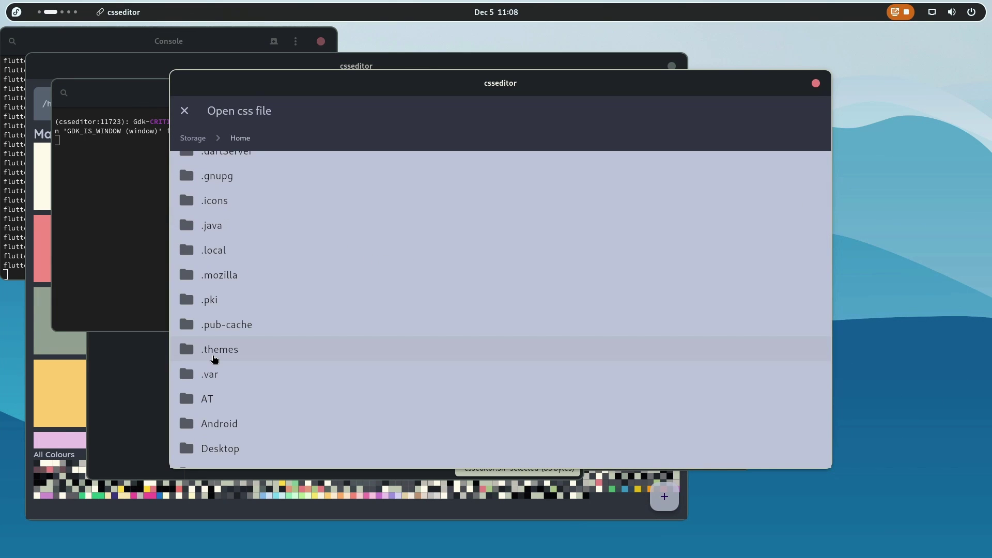
click(214, 359)
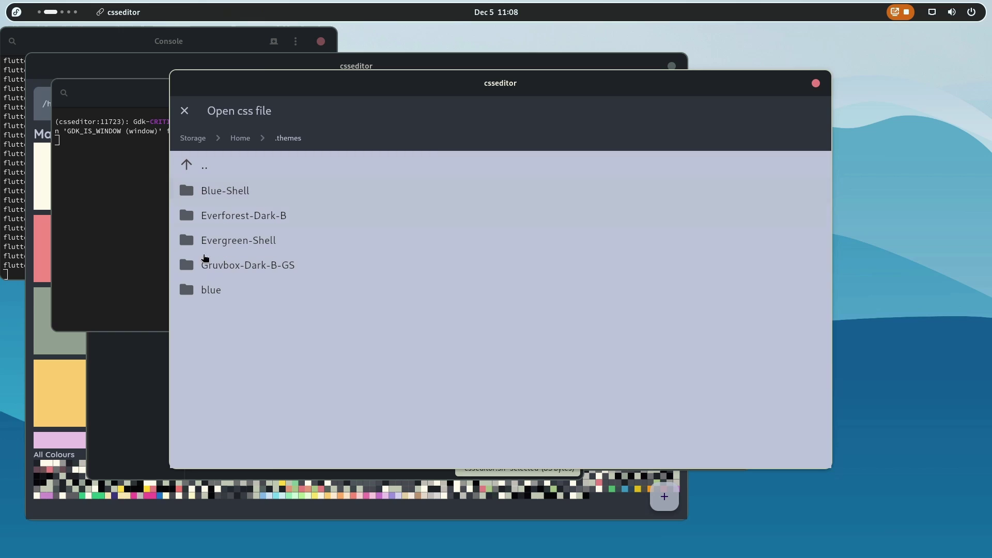
click(199, 291)
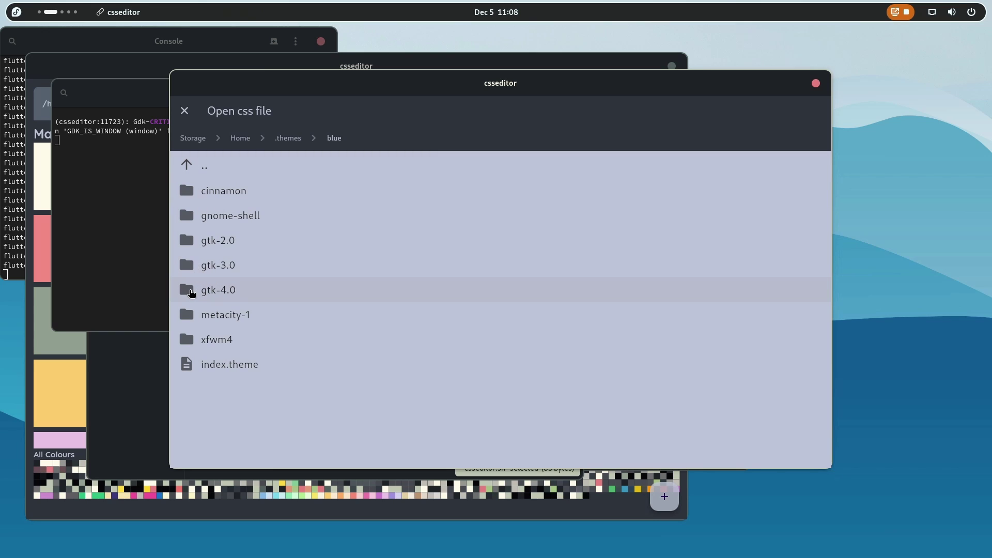
click(206, 265)
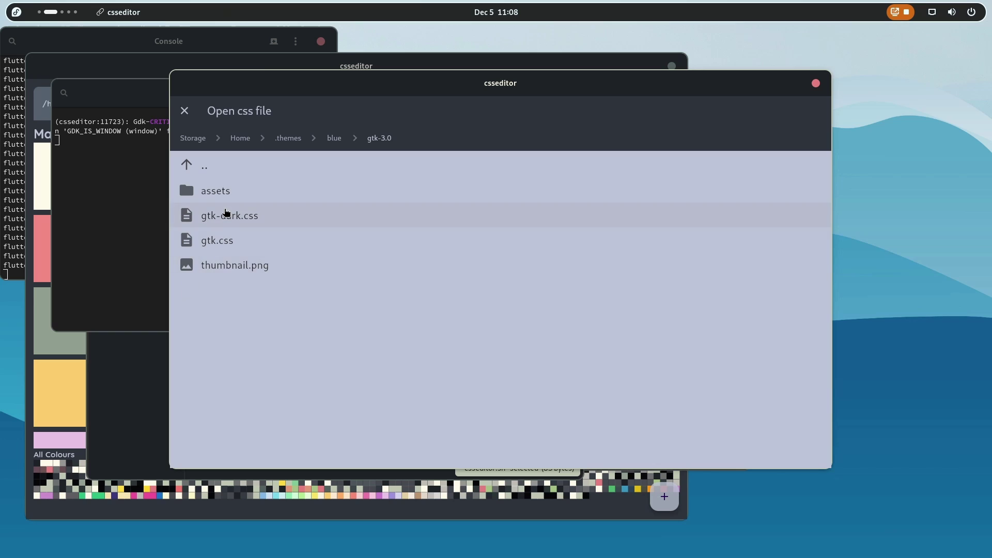
click(222, 213)
click(550, 125)
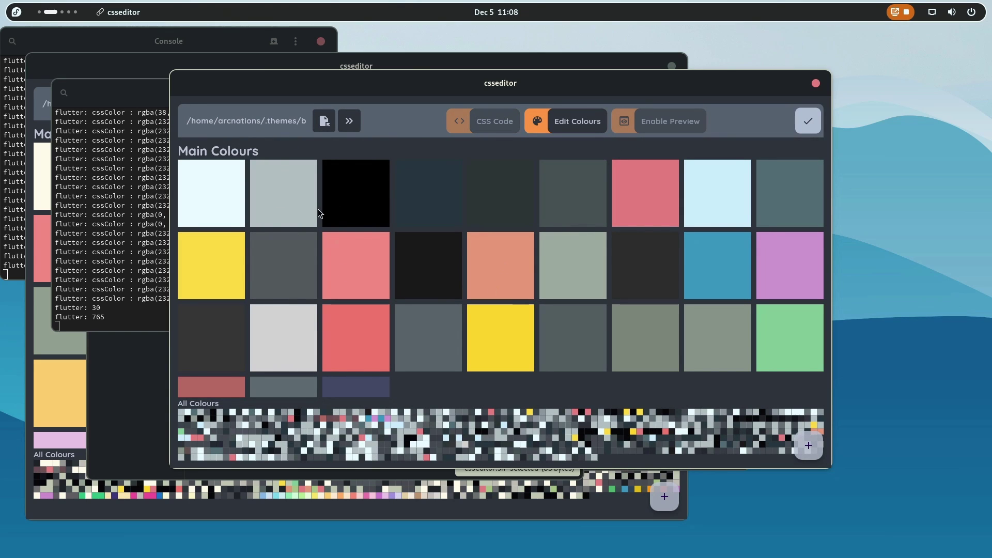
- Look through the colour values logged in the Console and tile the two csseditor windows side by side
drag(354, 83, 378, 82)
click(165, 193)
scroll(164, 193, up, 5)
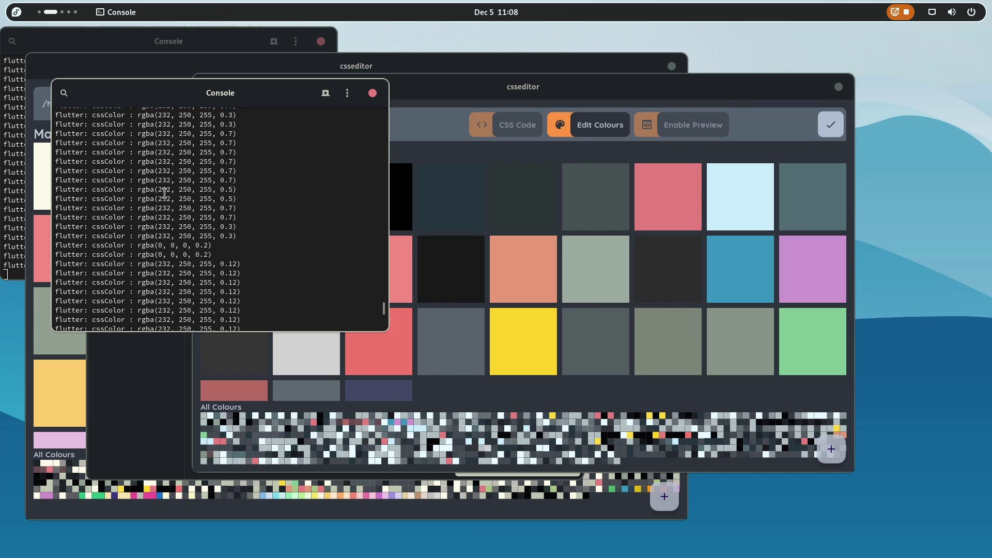
scroll(164, 192, up, 5)
scroll(165, 193, up, 10)
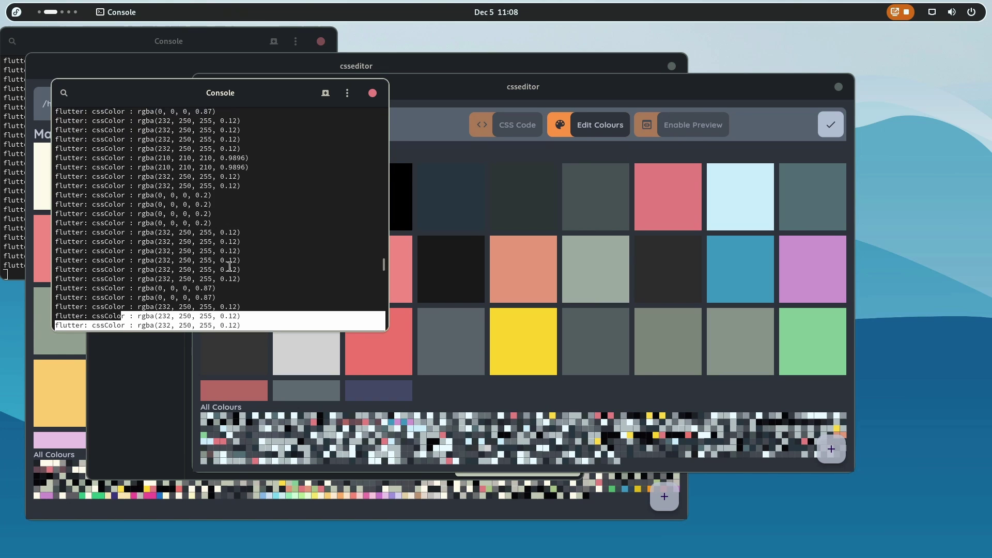
scroll(228, 266, down, 7)
click(430, 139)
key(super+Right)
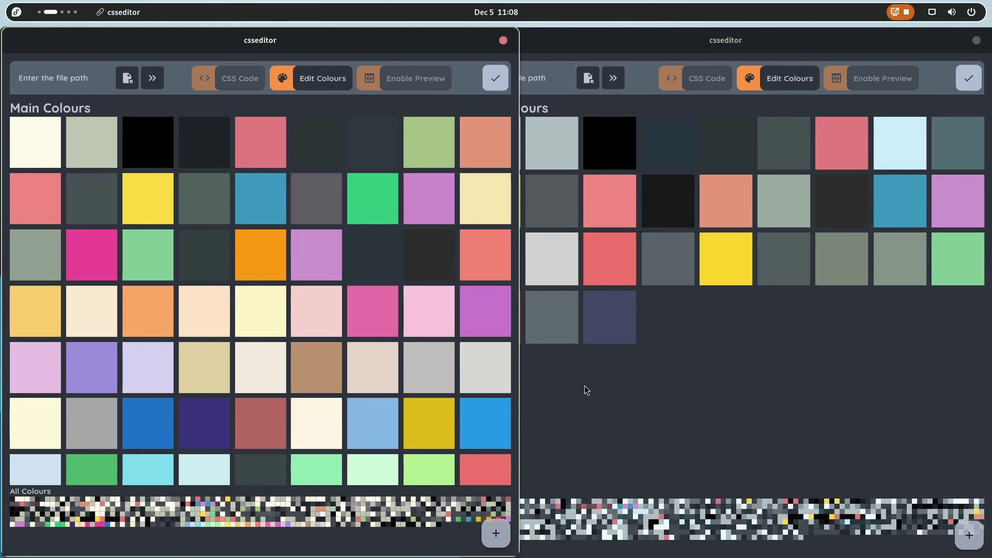
click(584, 387)
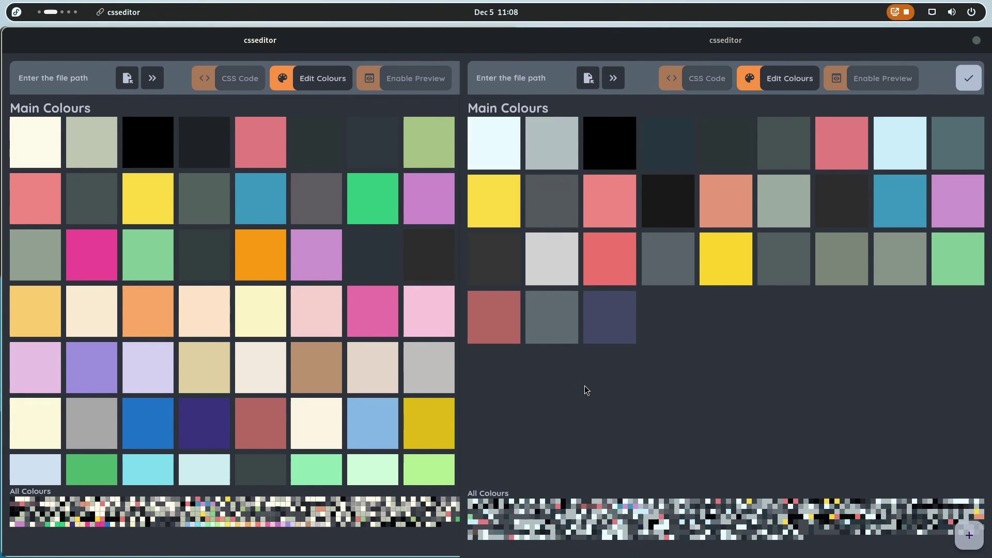
- Recolour the gtk-4.0 stylesheet's cream FFF9E8 and beige-grey swatches with the first two main colours of the blue gtk-3.0 stylesheet
click(32, 154)
click(32, 154)
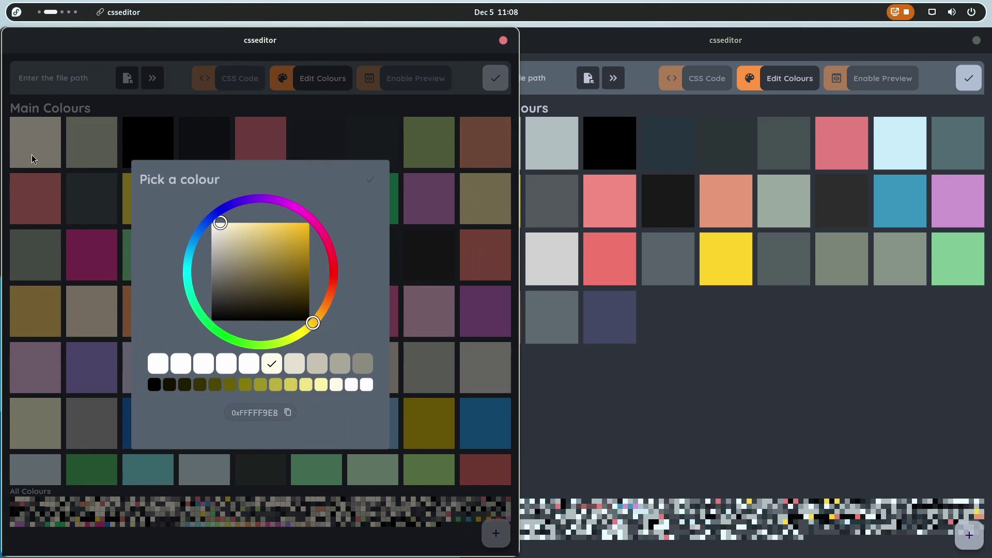
click(694, 406)
click(500, 127)
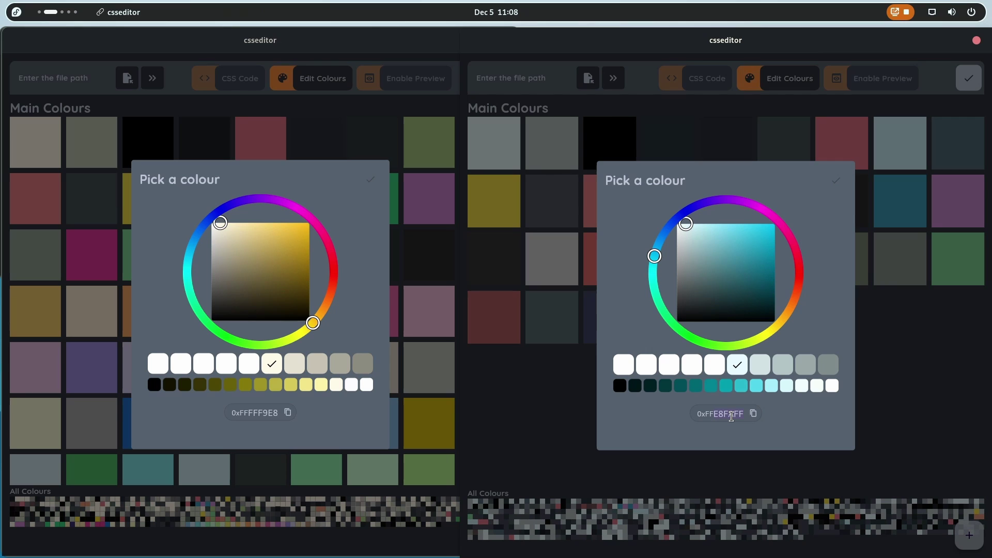
click(260, 414)
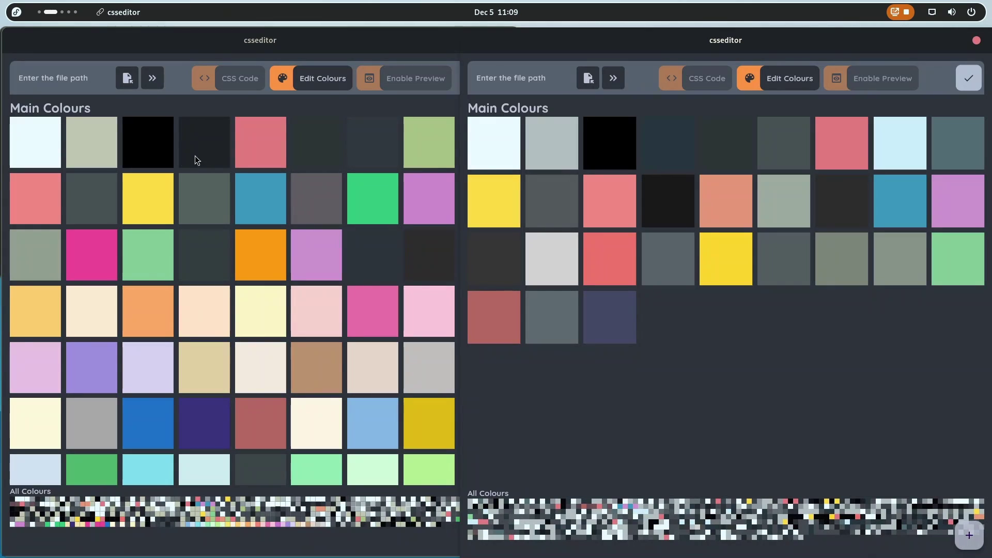
click(86, 147)
- Set the gtk-4.0 stylesheet's near-black 1E2327 swatch to 26343F, copied from the blue gtk-3.0 stylesheet
click(200, 137)
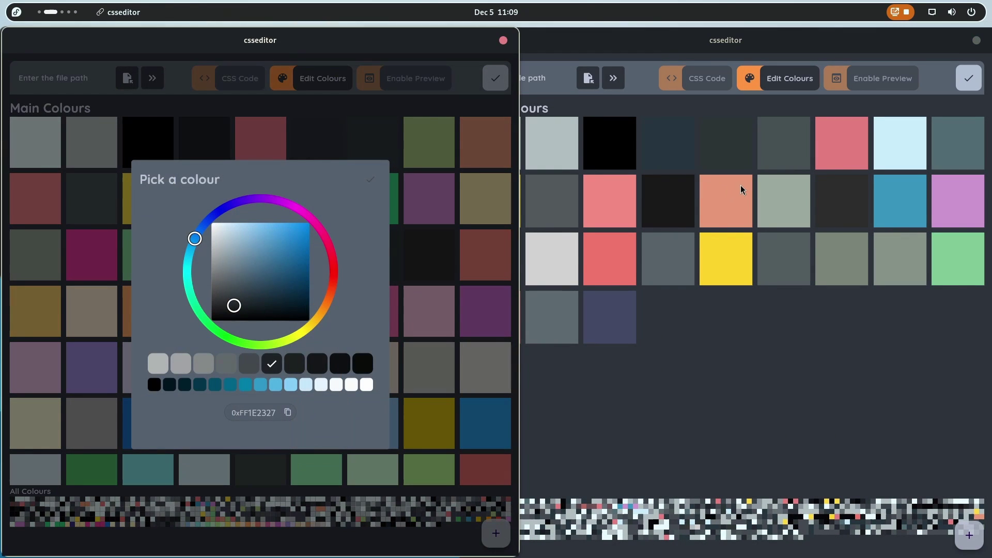
click(669, 157)
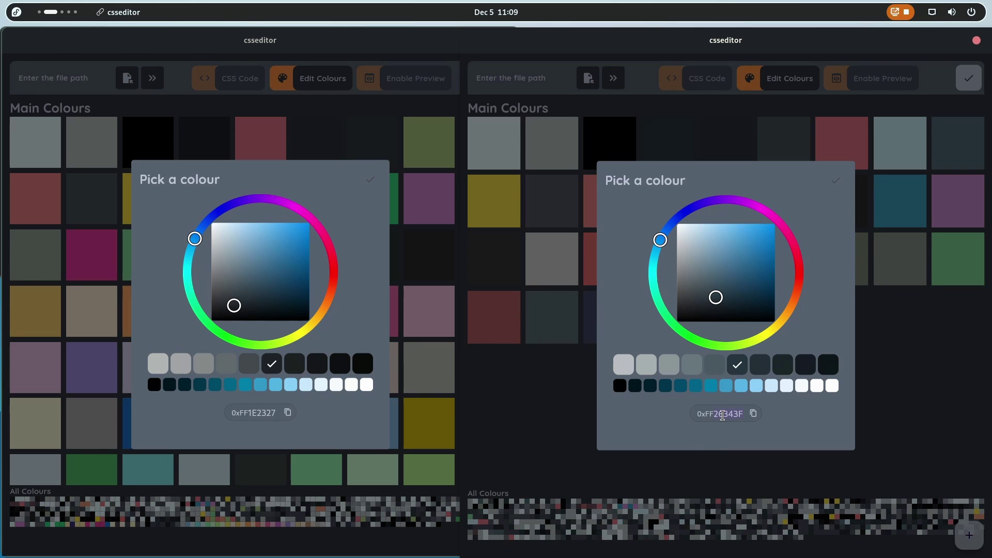
double_click(264, 415)
text(26343F)
key(Escape)
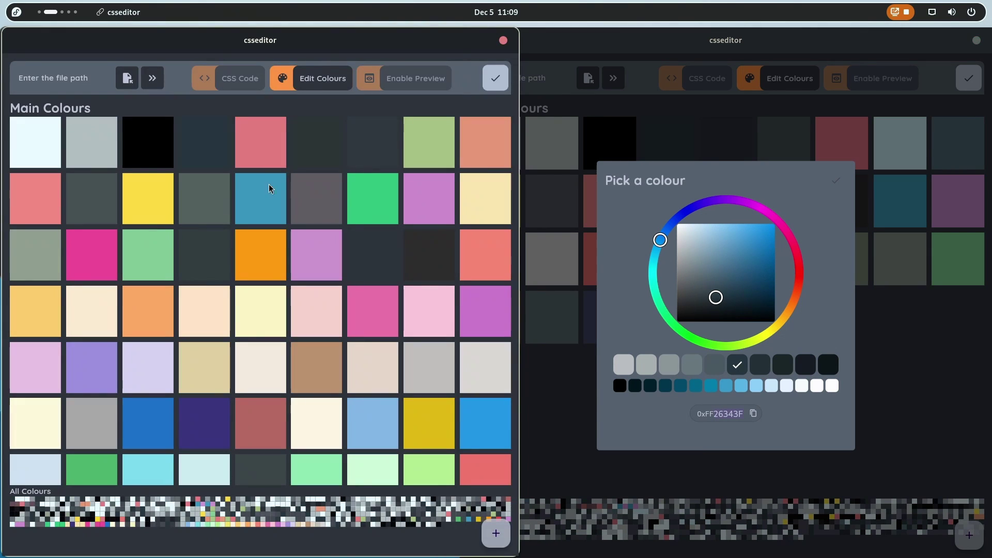
click(553, 422)
- Set the gtk-4.0 stylesheet's green A7C080 swatch to CBEBFF, copied from the blue gtk-3.0 stylesheet
click(413, 132)
click(887, 169)
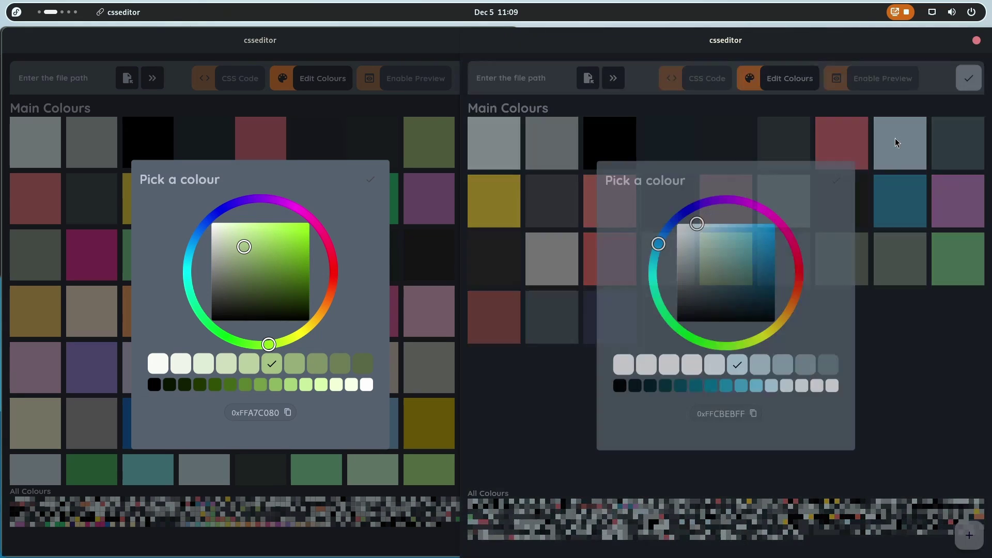
double_click(720, 412)
click(270, 413)
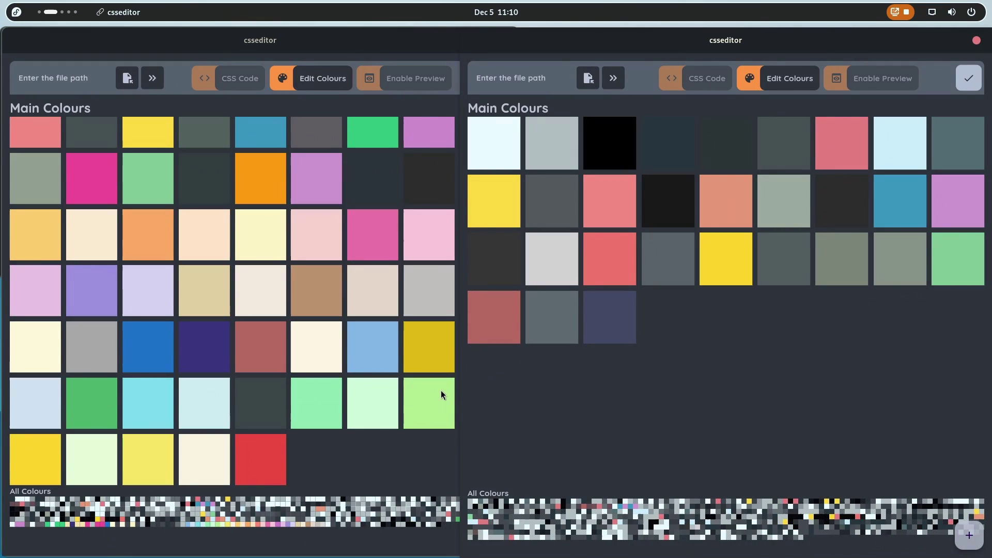
- Replace the dark grey-green swatch in the gtk-4.0 stylesheet's second row with 535860 from the blue gtk-3.0 stylesheet
scroll(441, 390, up, 1)
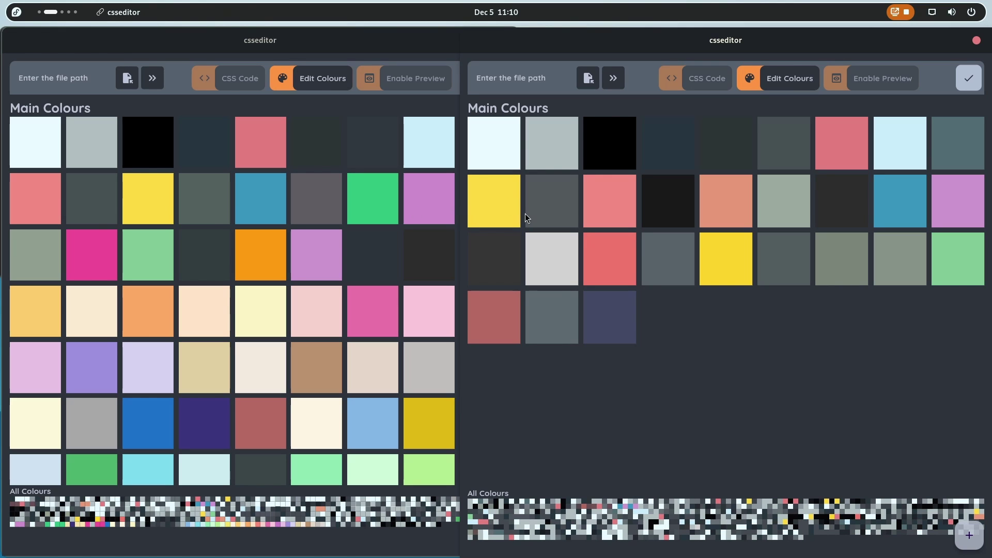
click(542, 214)
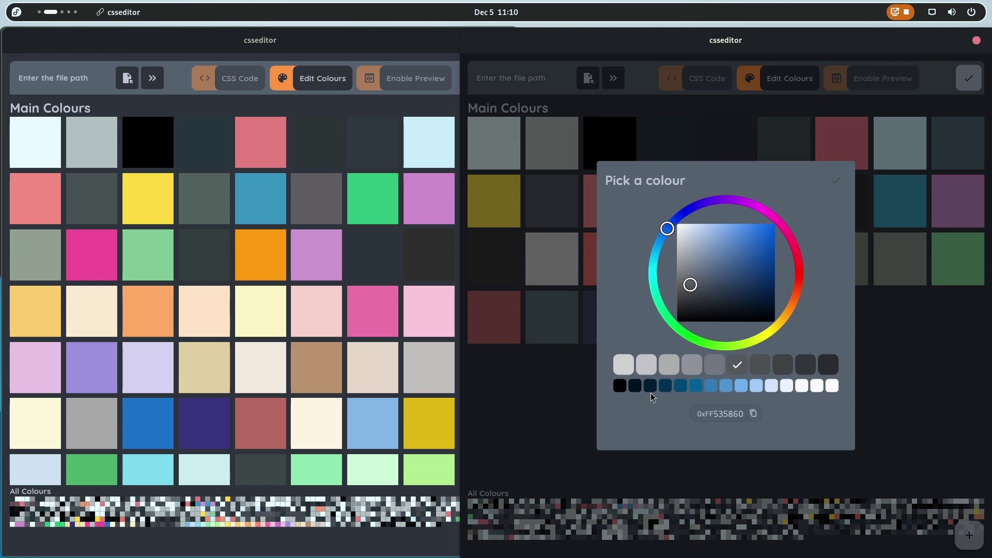
double_click(726, 412)
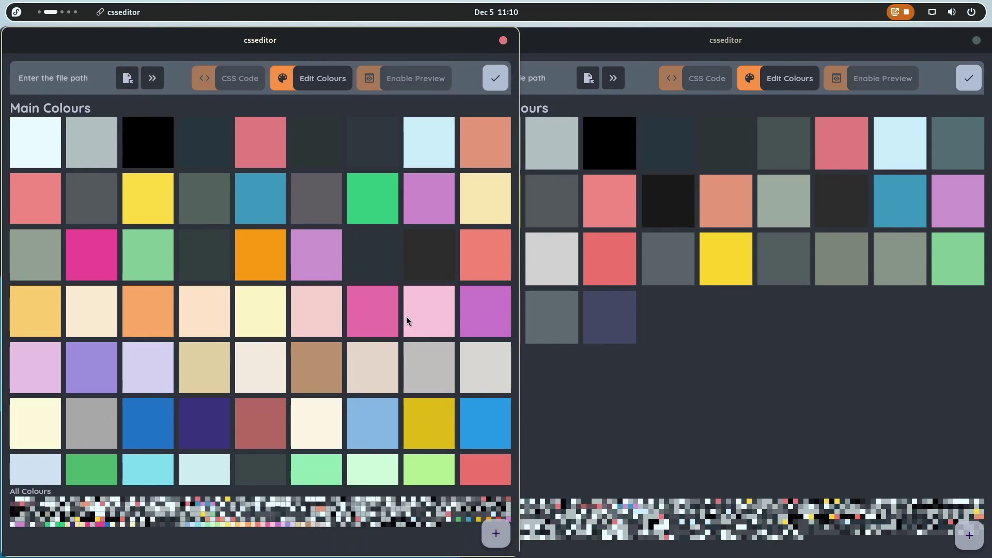
- Shift the green and grey-green swatches in the second and third rows, including 53605C and 2EC27E, to blue hues
drag(190, 249, 204, 284)
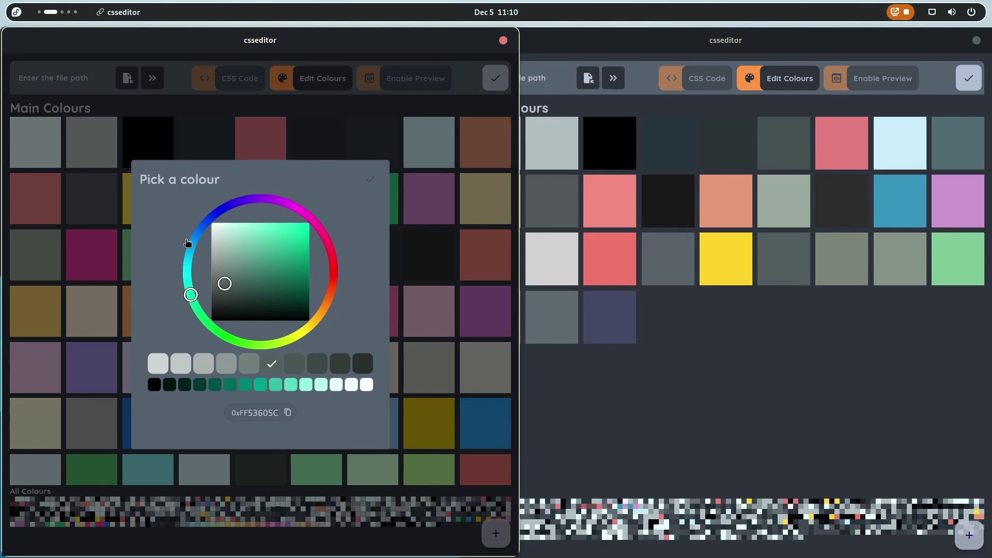
mouse_move(188, 243)
mouse_down()
mouse_move(192, 235)
mouse_move(190, 249)
mouse_up()
click(280, 245)
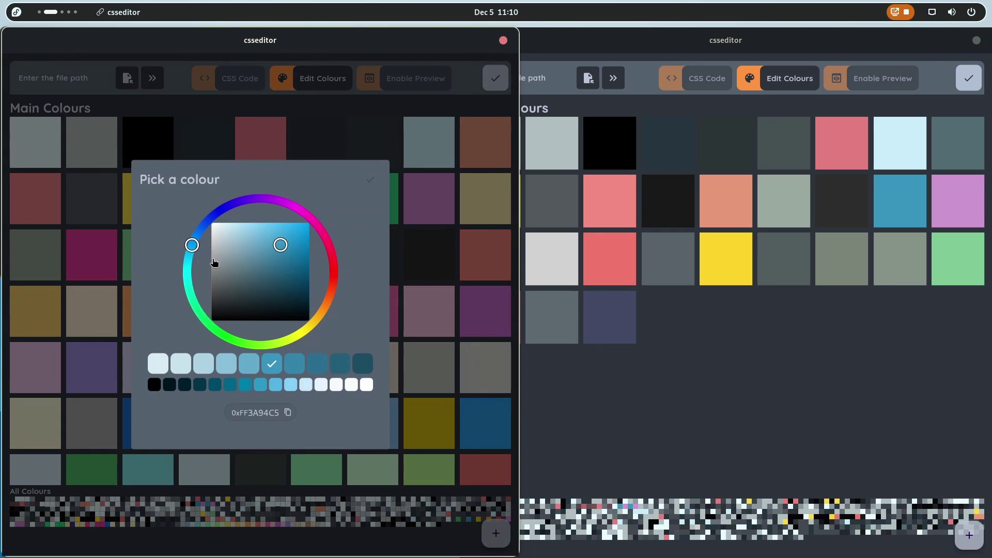
click(484, 231)
click(364, 211)
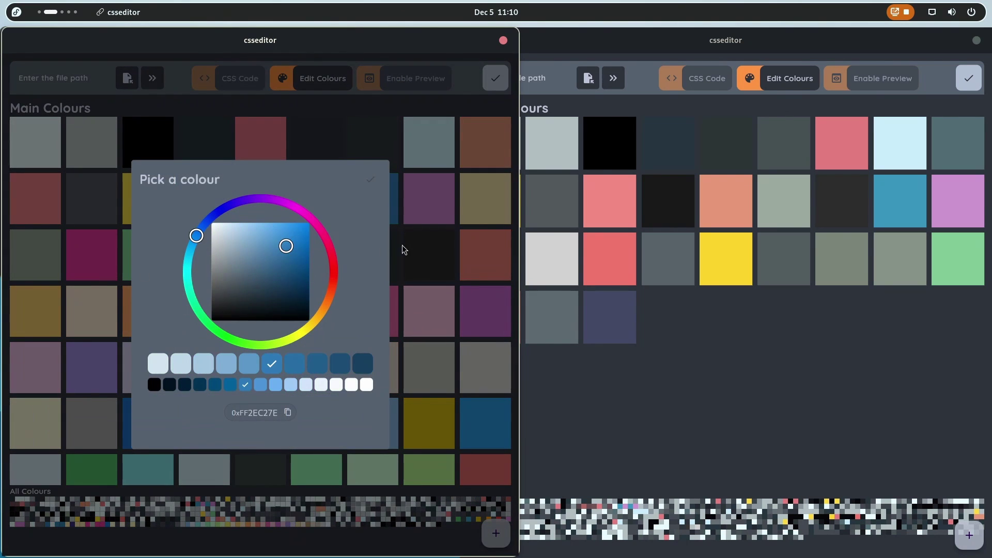
click(439, 219)
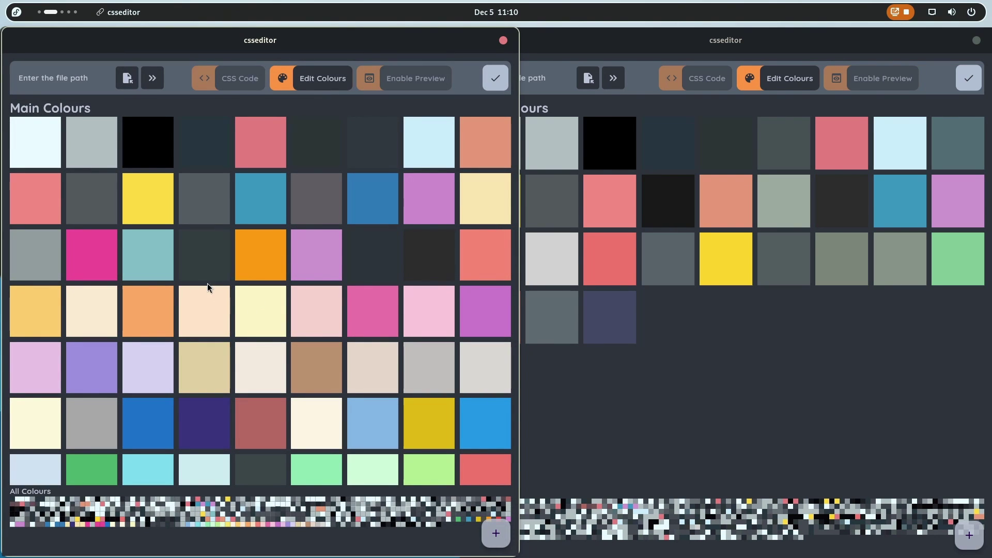
- Shift the medium green 4CB168 swatch near the end of the gtk-4.0 stylesheet's main colours to a blue hue
scroll(370, 318, down, 1)
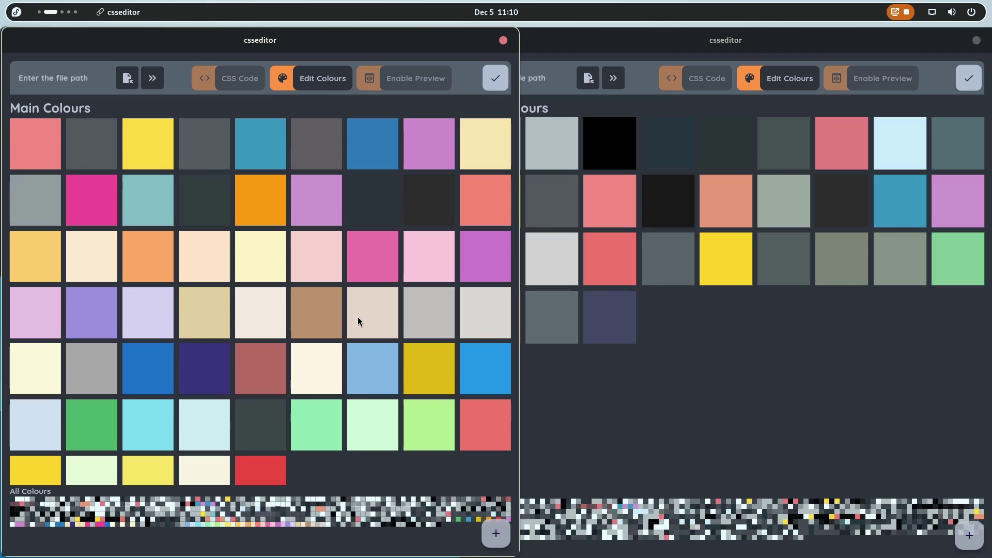
scroll(358, 318, down, 1)
scroll(373, 294, up, 3)
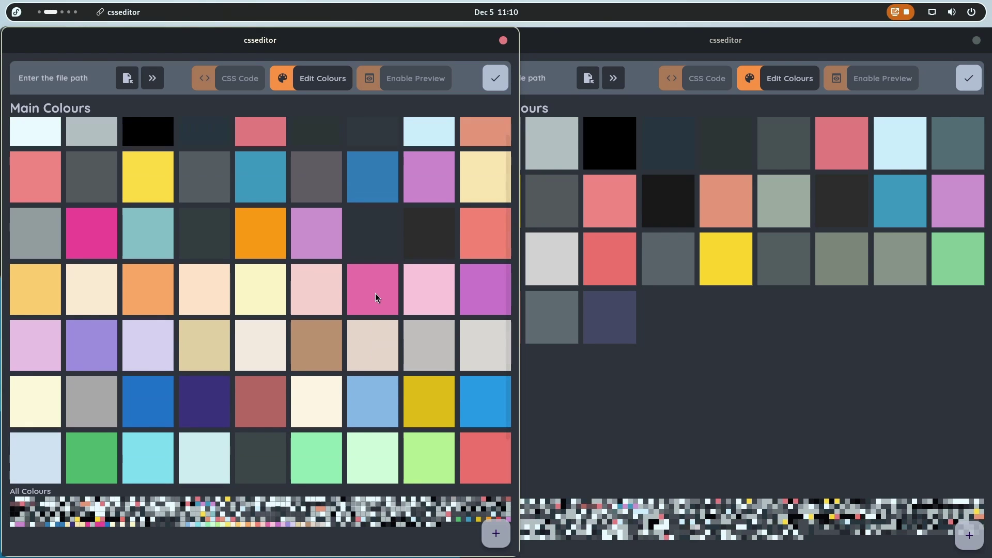
scroll(374, 295, down, 3)
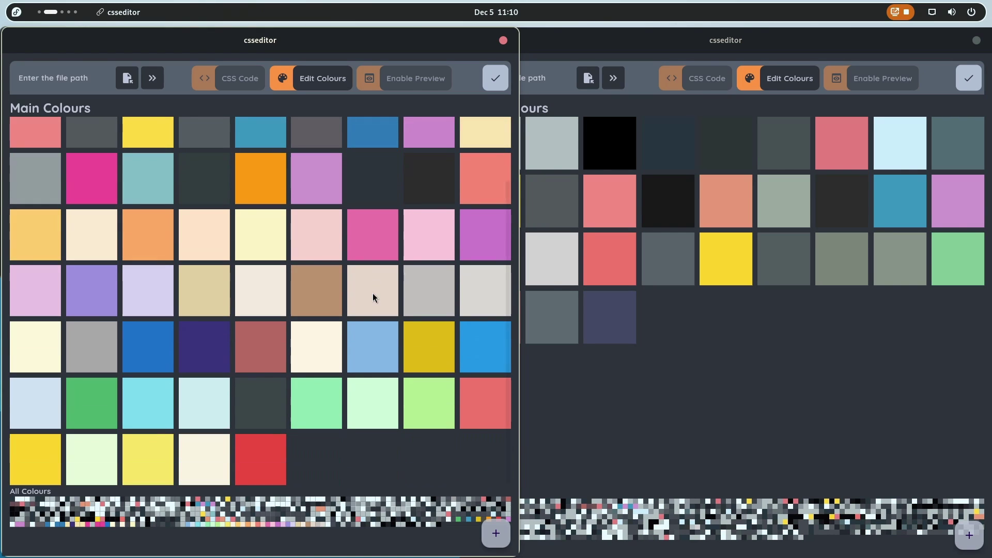
click(91, 403)
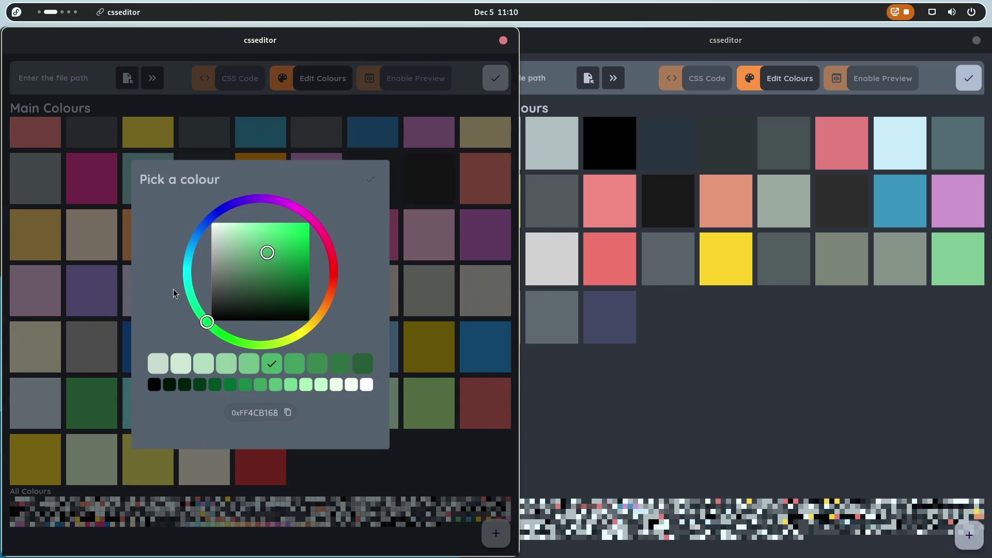
drag(189, 259, 190, 252)
click(22, 340)
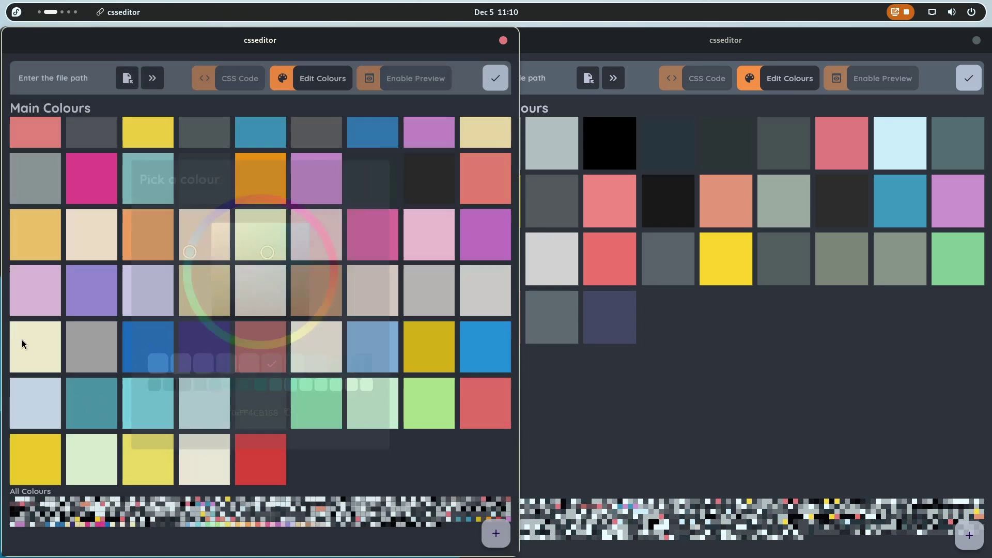
- Shift the light green 8DE6B1 swatch and the two pale green swatches beside it to light blue hues
click(325, 425)
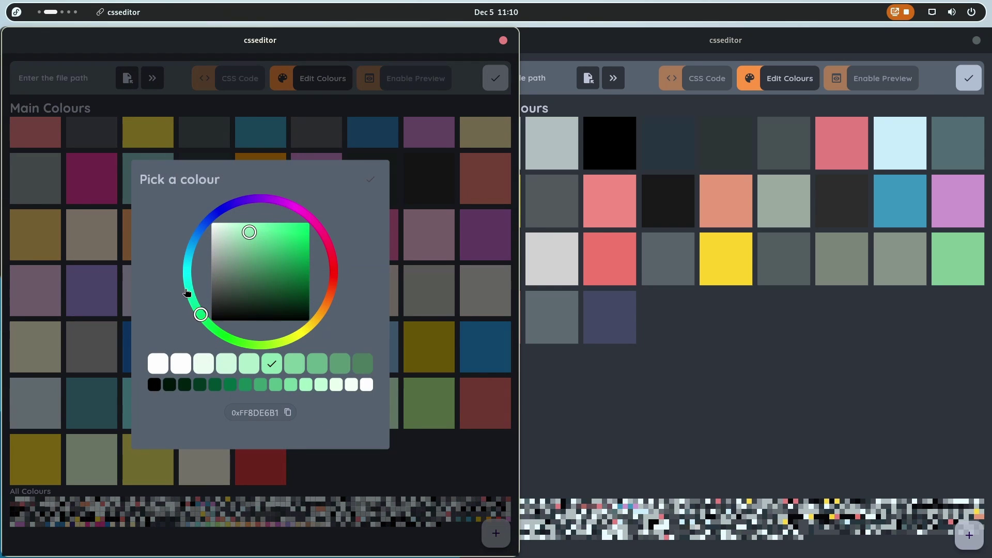
drag(187, 293, 191, 250)
click(35, 306)
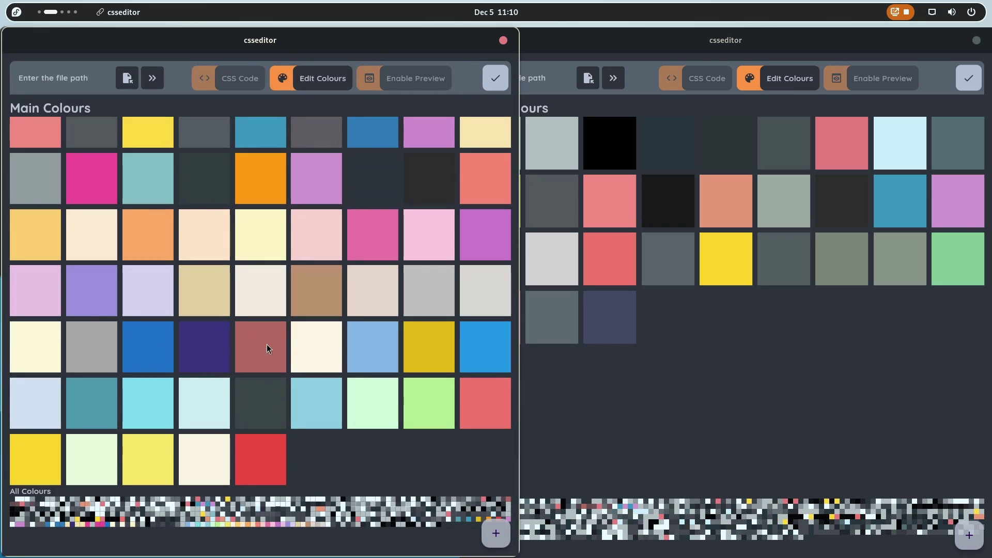
click(380, 405)
click(435, 405)
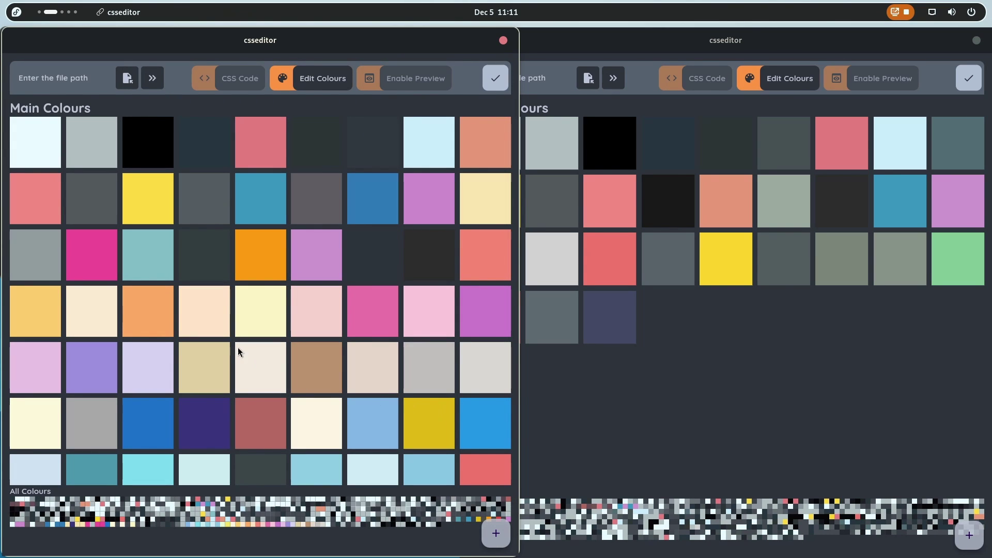
- Check the recoloured gtk-4.0 main colours for leftover greens and save the stylesheet
scroll(356, 436, down, 3)
scroll(355, 436, up, 3)
scroll(240, 302, down, 2)
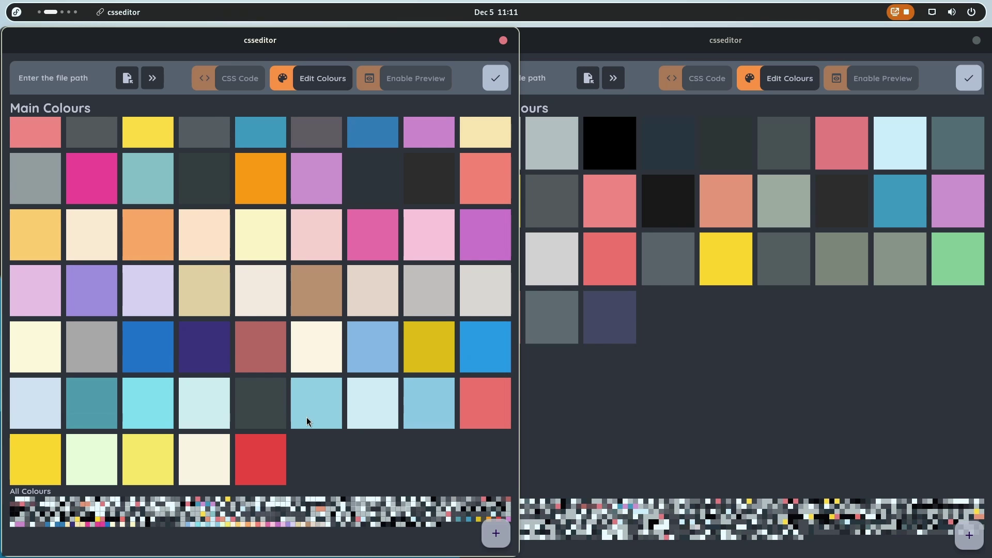
click(499, 81)
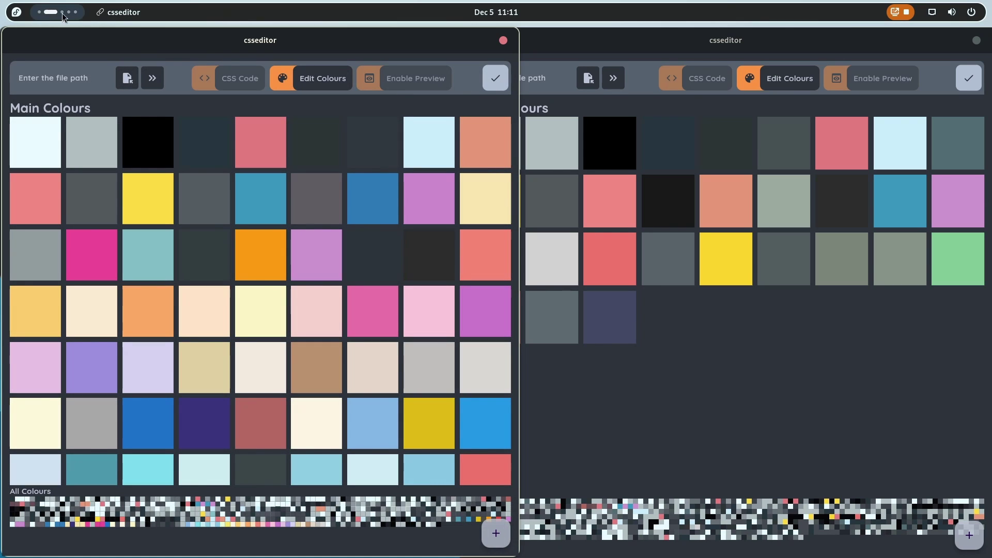
- Switch to Files and close its Desktop and .themes windows
click(69, 16)
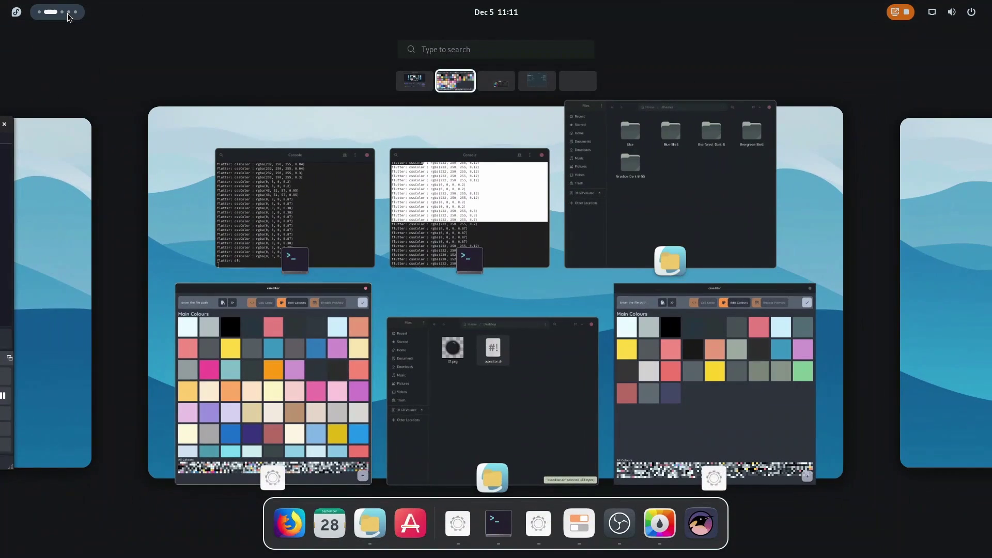
click(365, 537)
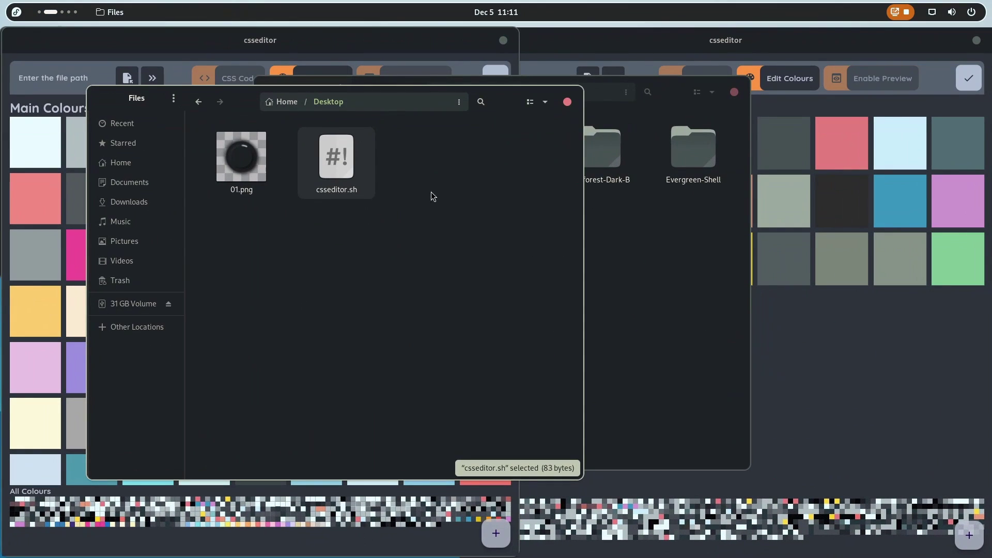
click(567, 99)
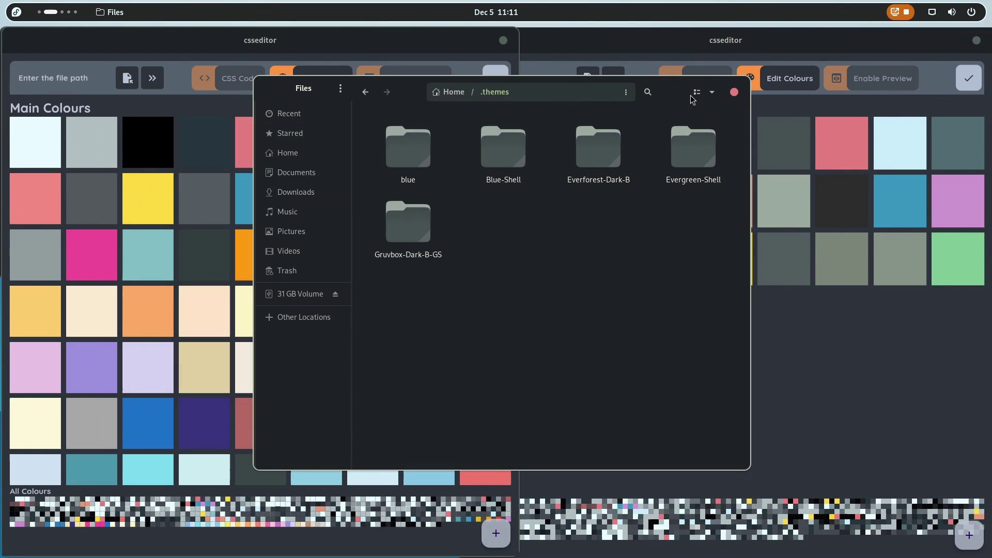
click(734, 92)
- Switch to the workspace holding Color Picker and close its window
scroll(58, 15, up, 1)
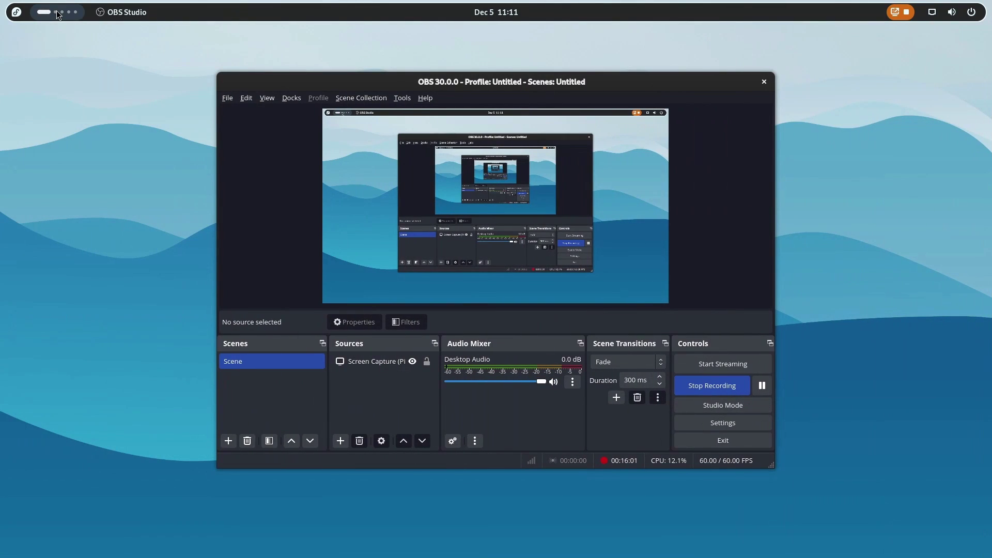
scroll(58, 14, down, 2)
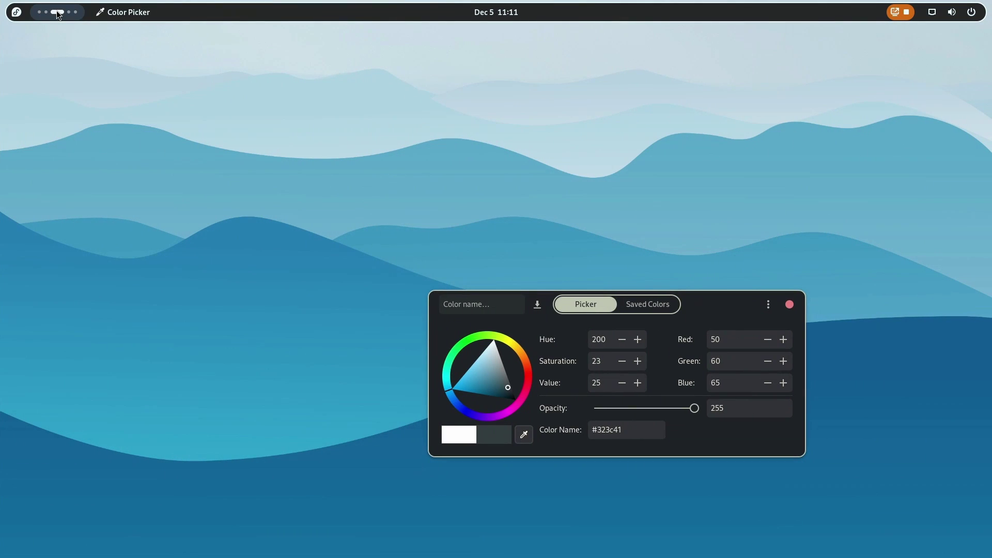
click(58, 12)
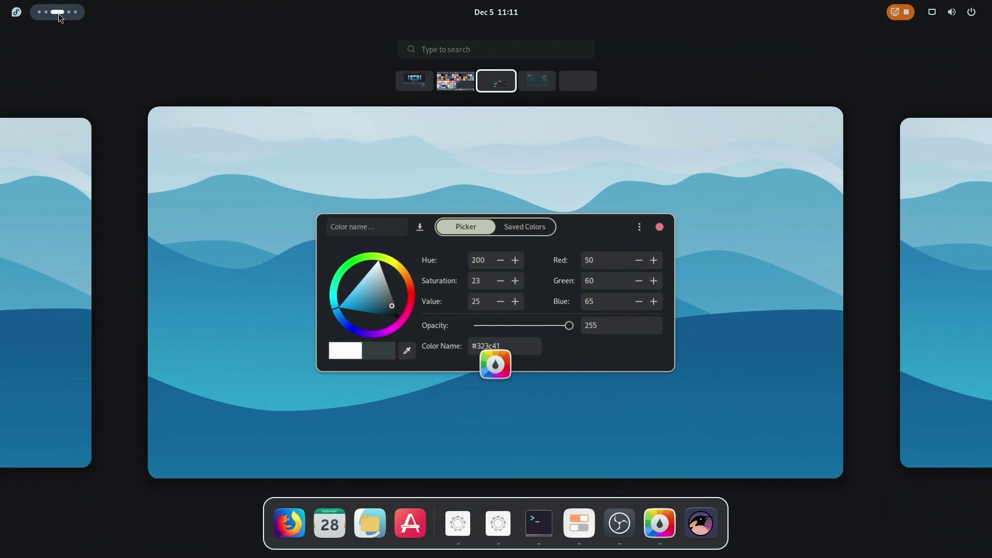
click(358, 519)
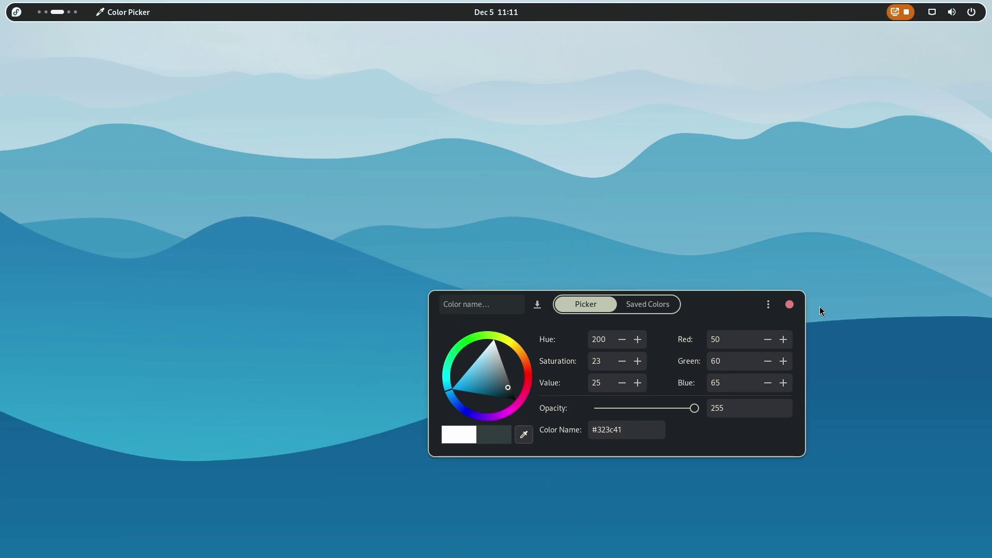
click(790, 305)
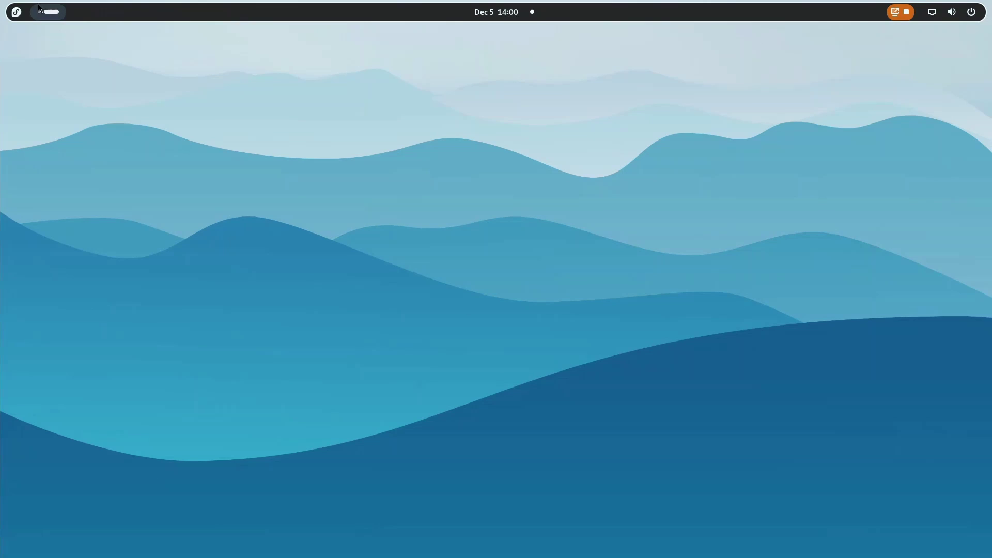
- Open a new Files window at the Home folder and launch Tweaks
key(super)
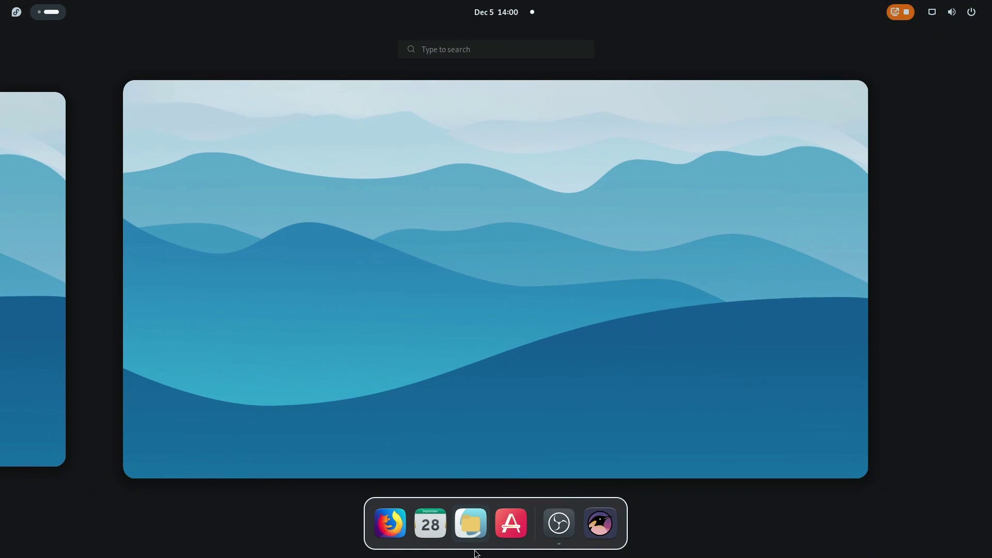
click(467, 532)
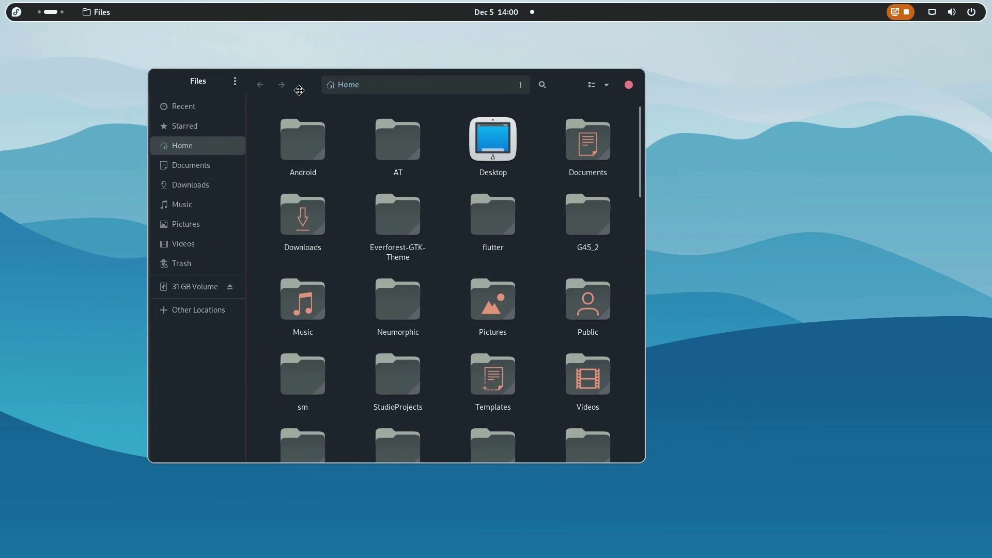
key(alt+F1)
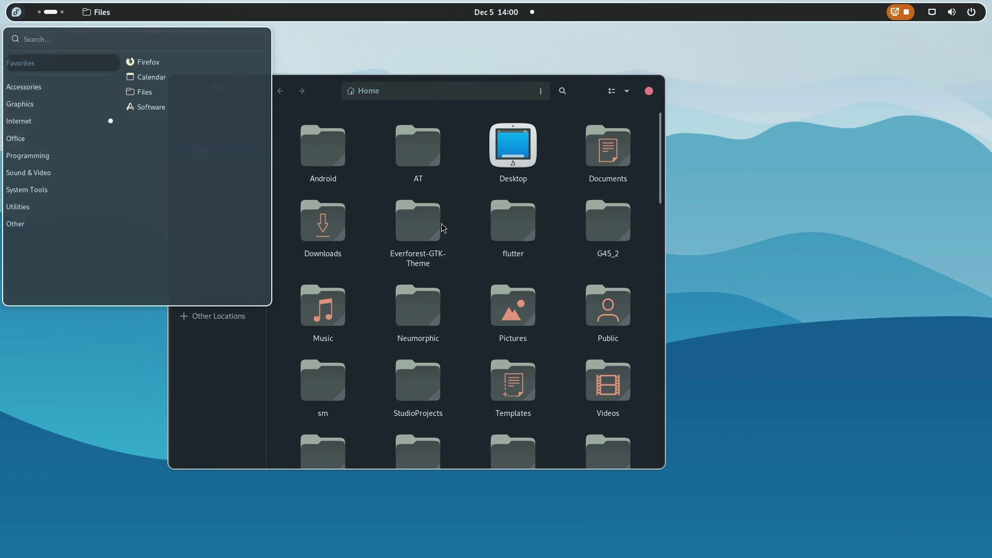
text(twe)
key(Return)
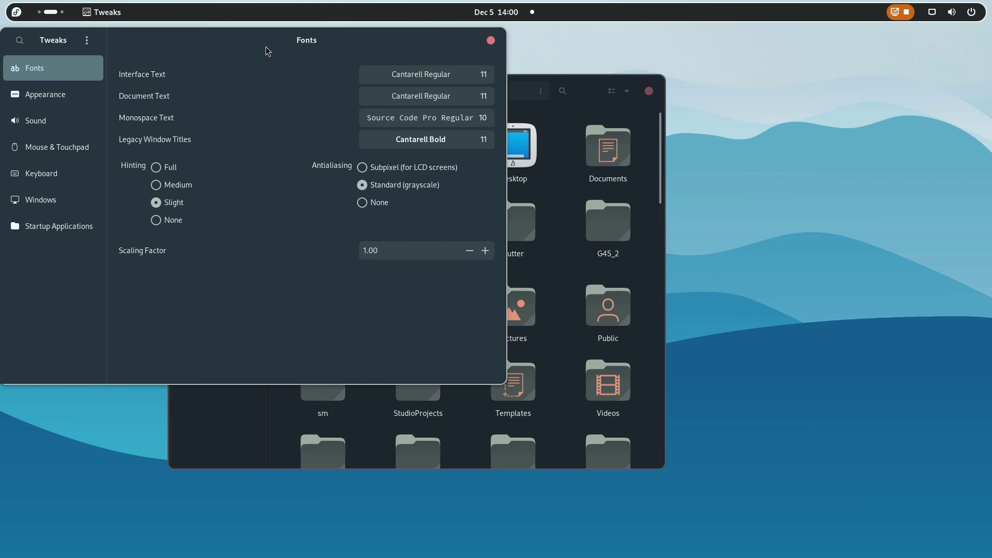
- Arrange the Files and Tweaks windows with an overlap and compare their theme colours in focused and unfocused states
drag(347, 26, 674, 215)
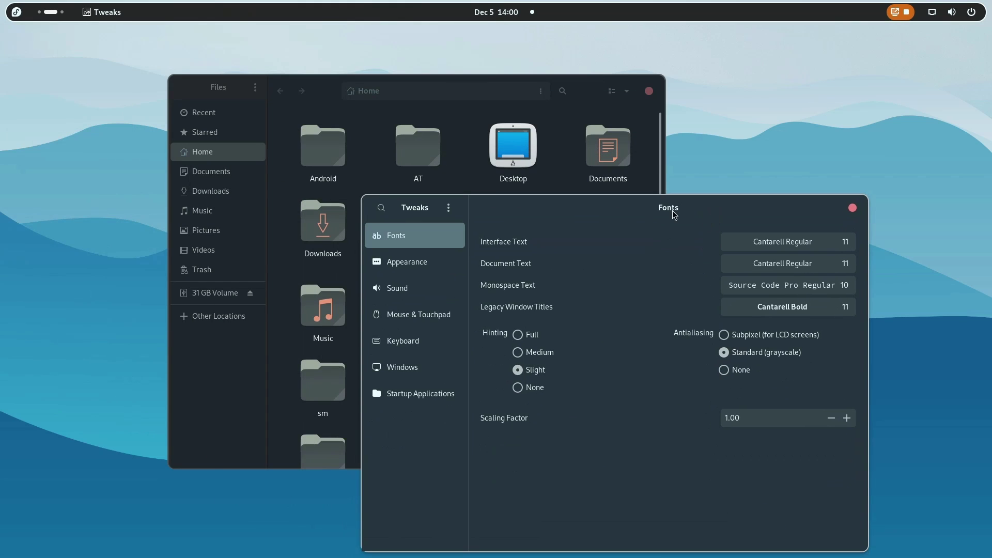
drag(587, 101, 506, 114)
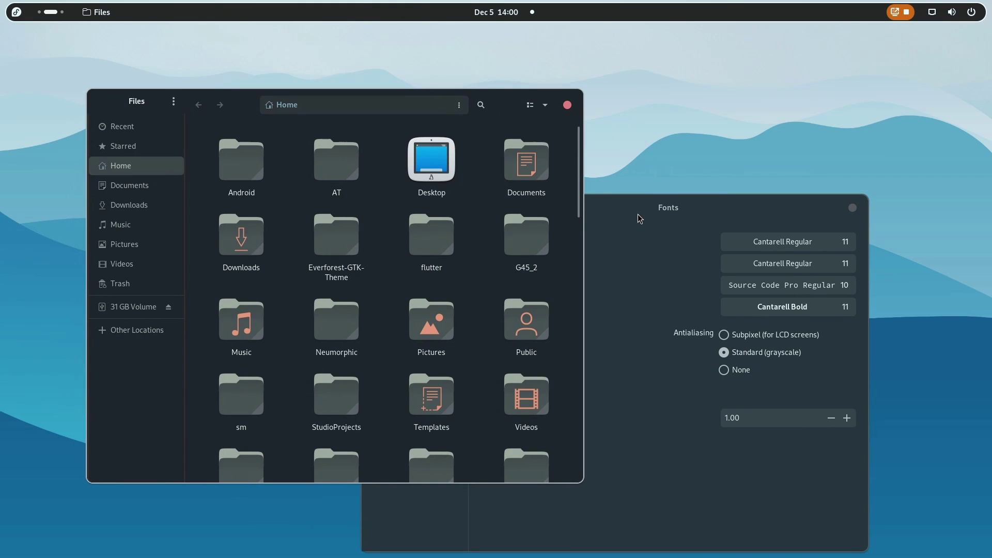
drag(633, 202, 665, 168)
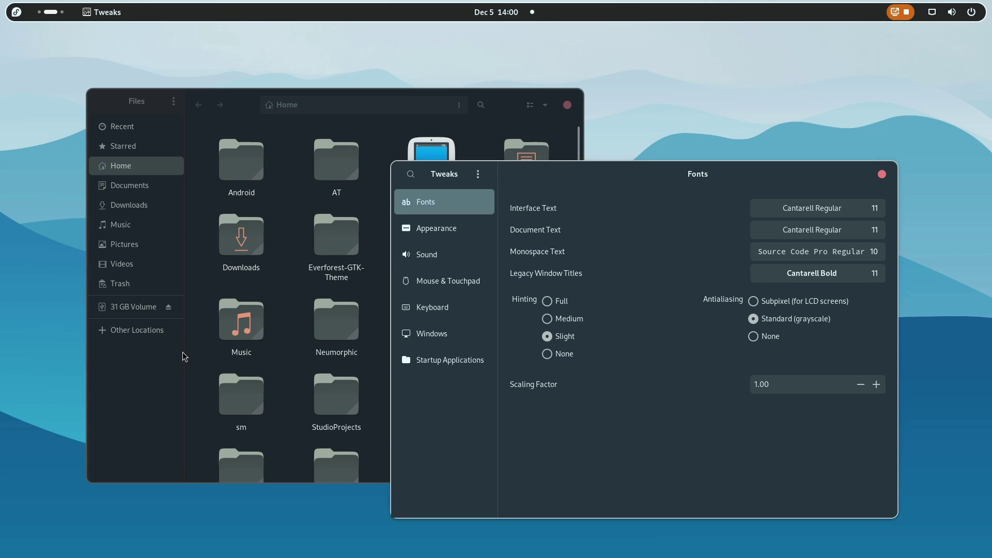
click(189, 120)
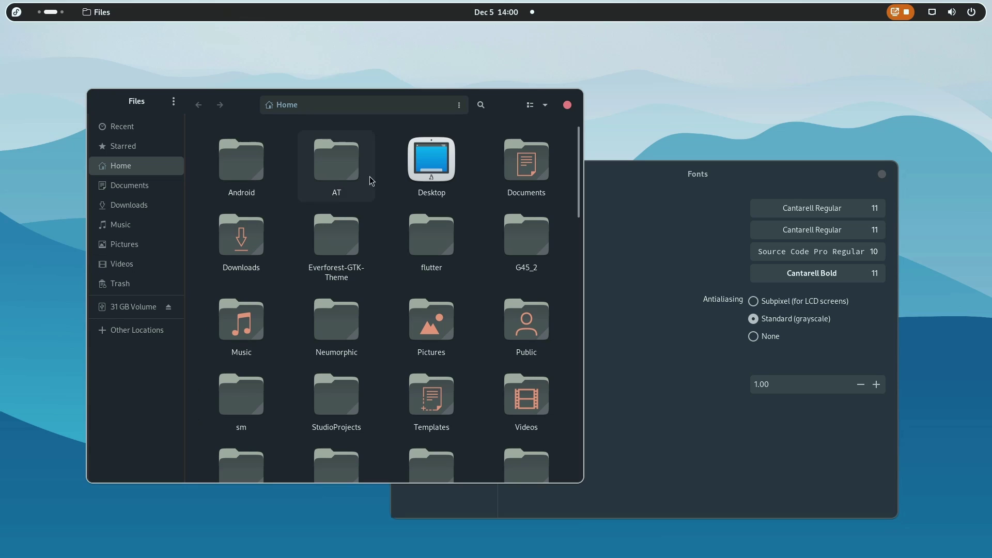
drag(245, 106, 218, 94)
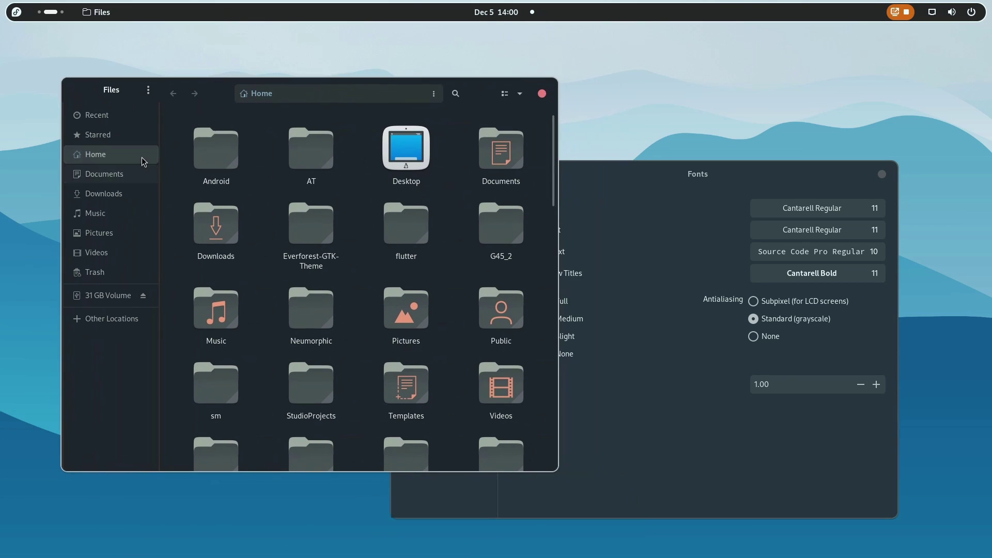
click(680, 435)
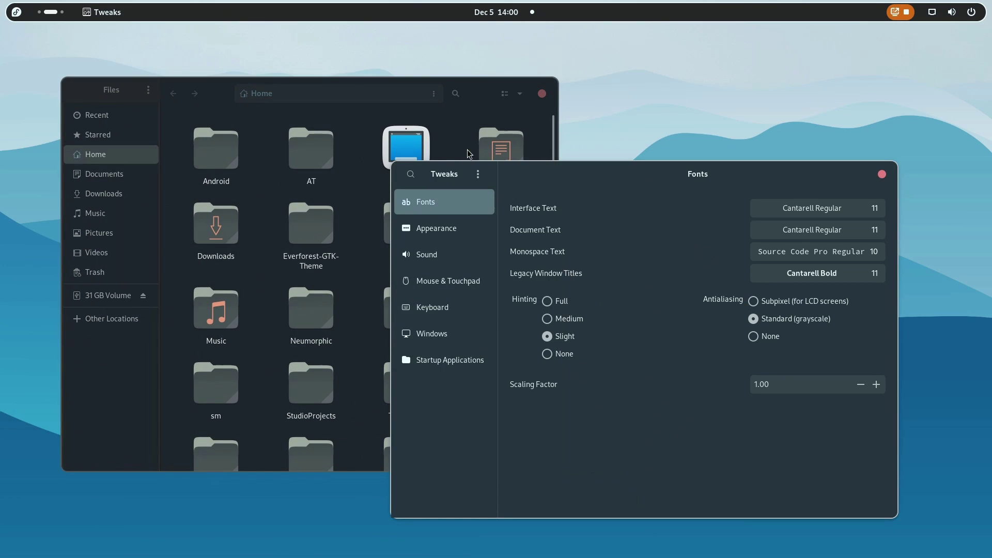
drag(616, 178, 615, 218)
drag(475, 93, 529, 130)
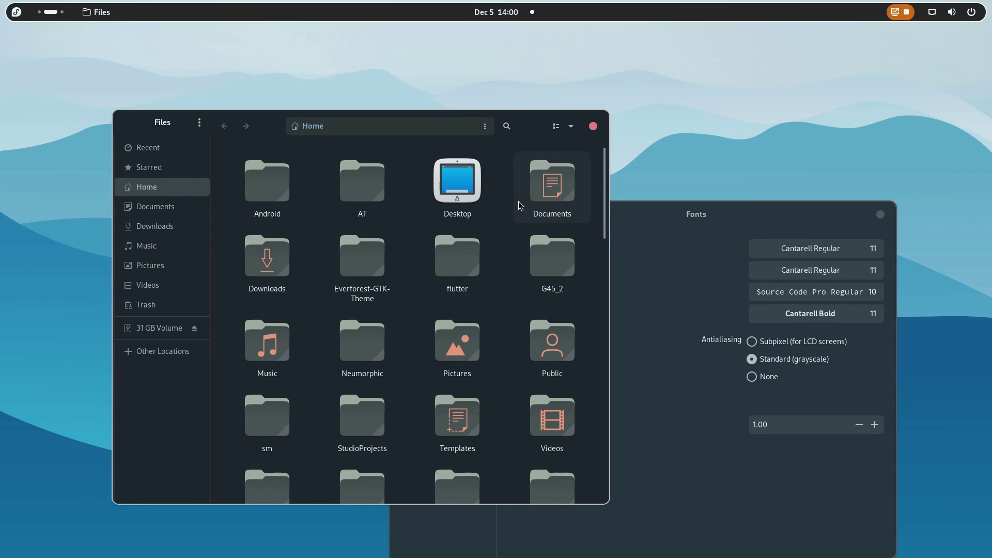
click(700, 234)
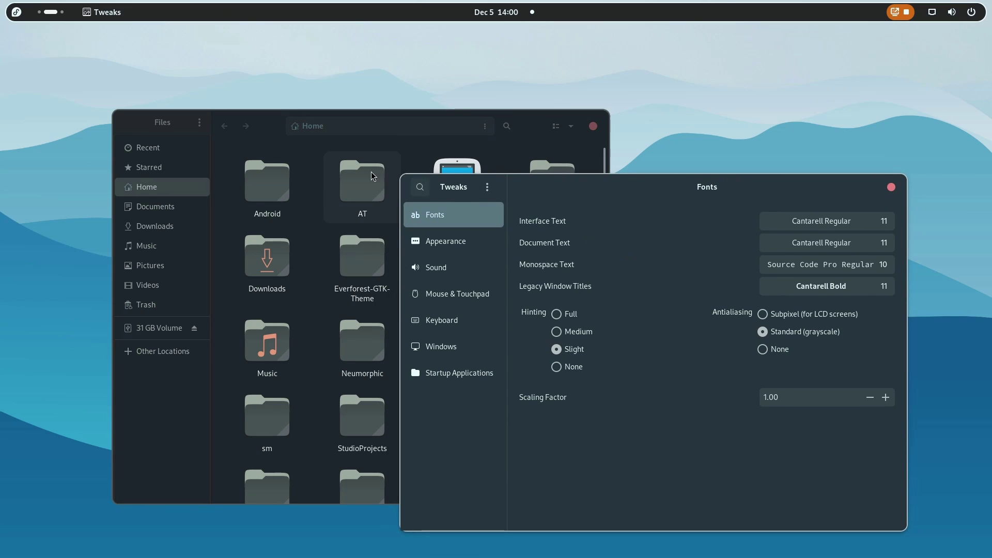
click(505, 149)
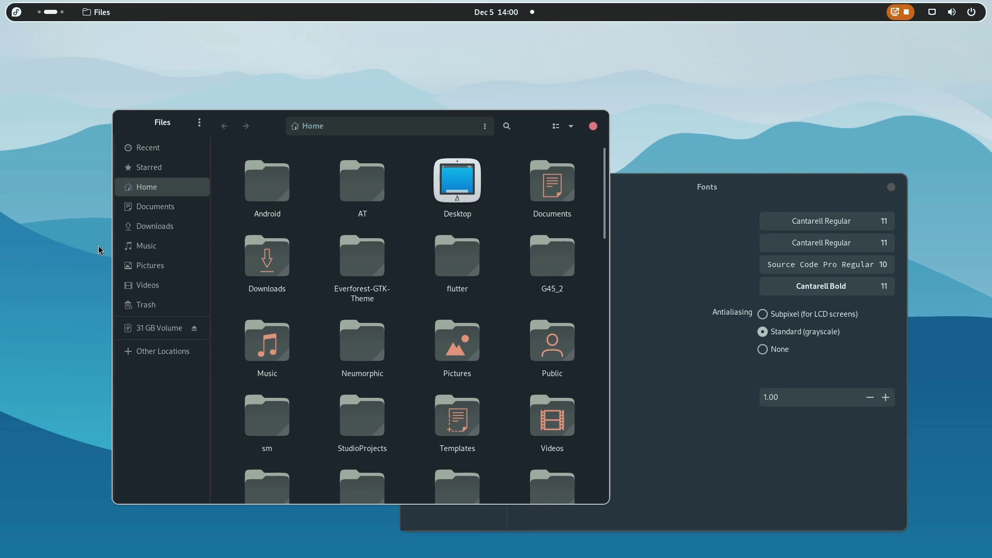
- Open the Desktop folder in Files and run csseditor.sh as a program
text(des)
key(Return)
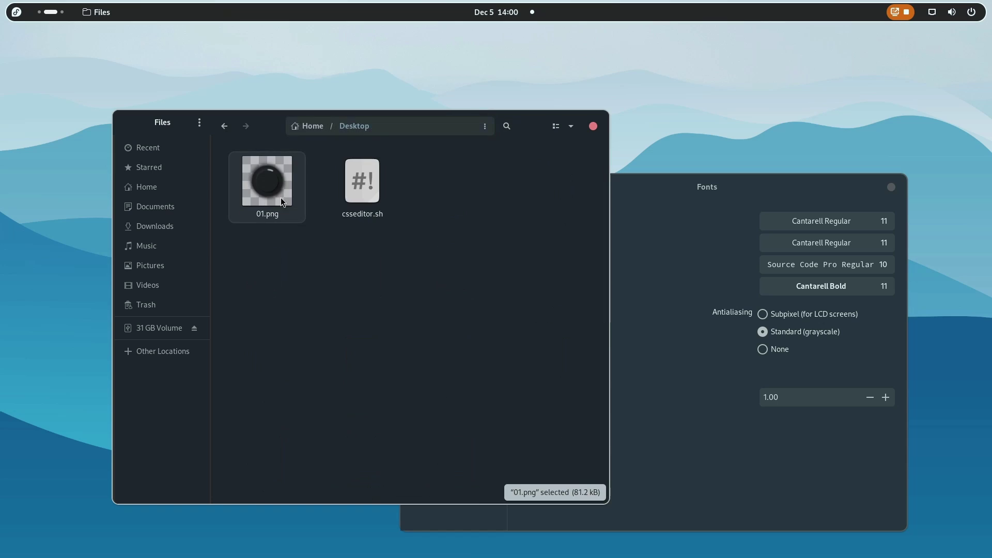
right_click(346, 203)
click(361, 243)
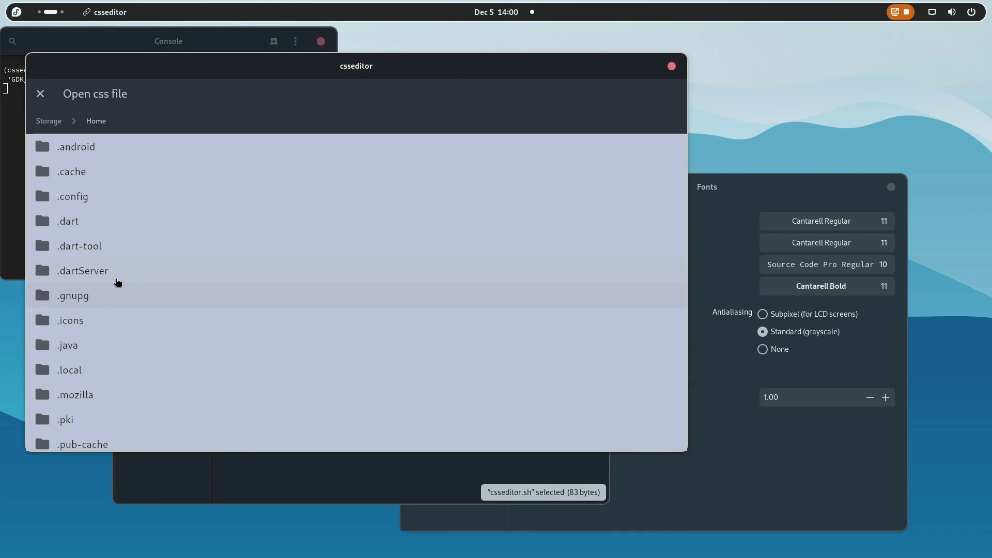
- Open gtk.css from .config/gtk-4.0 in csseditor, show its editable colours and move the window clear of the screen corner
click(86, 198)
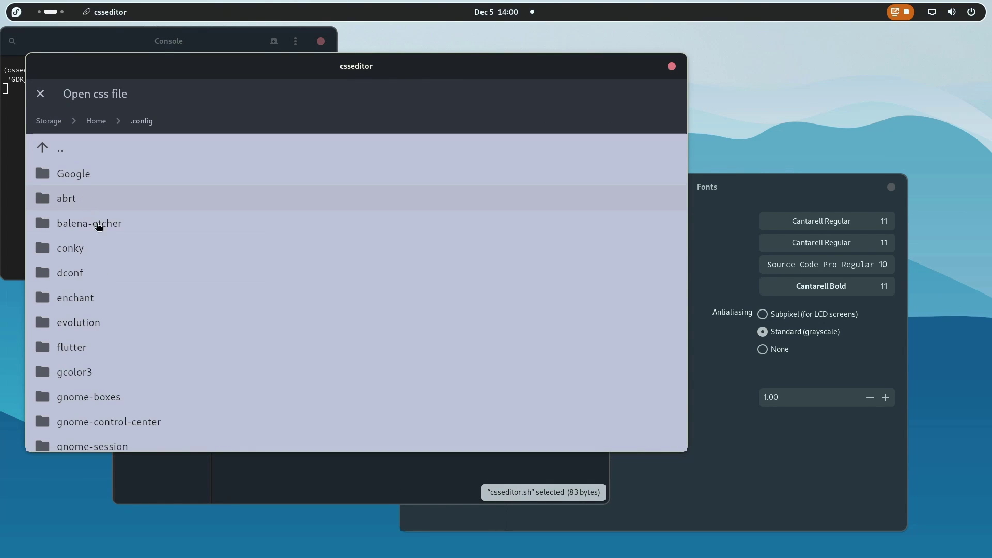
scroll(144, 336, down, 3)
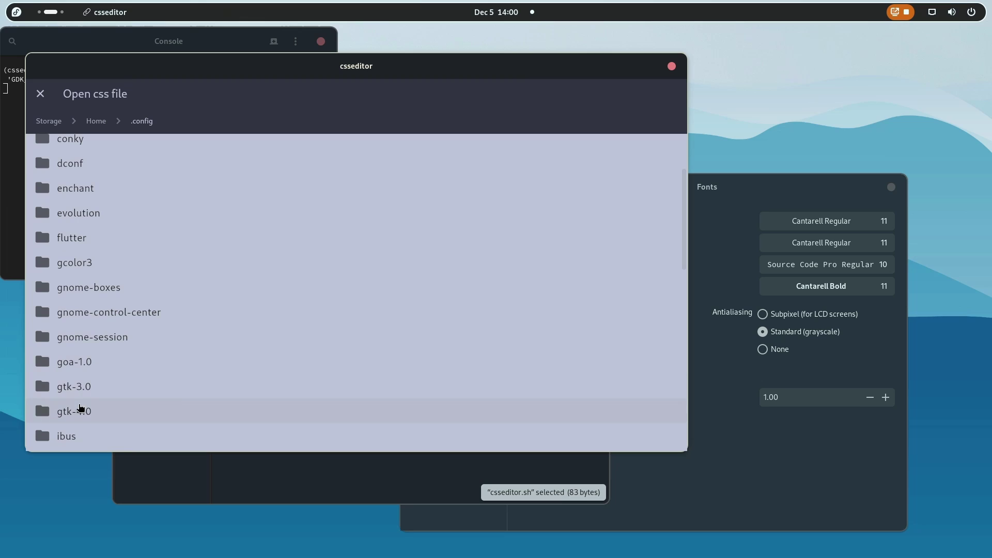
click(79, 409)
click(61, 224)
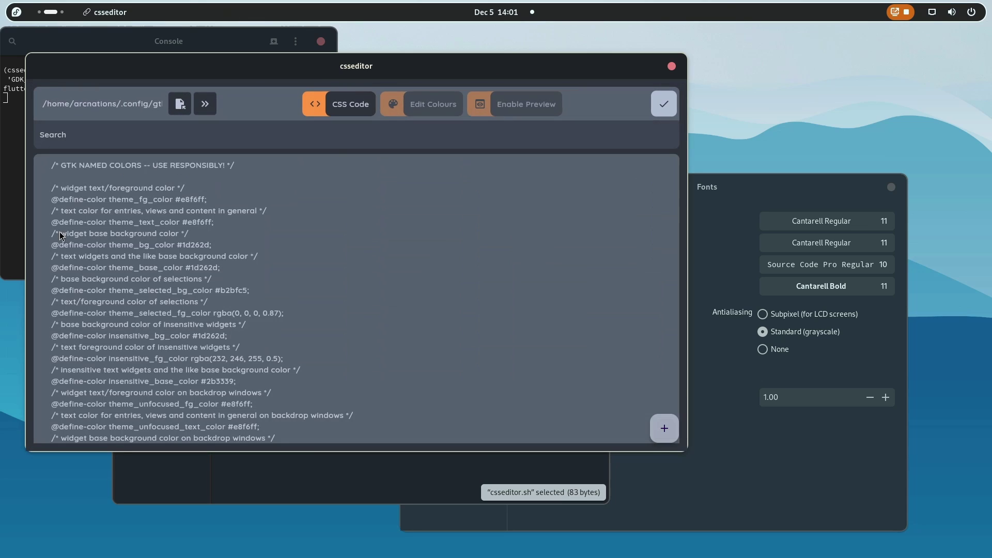
click(399, 99)
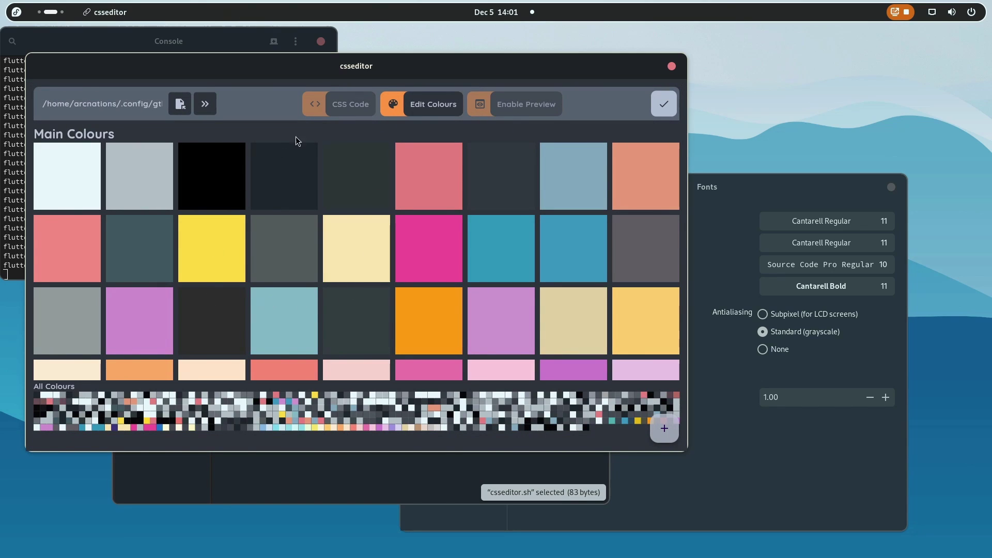
drag(296, 63, 354, 91)
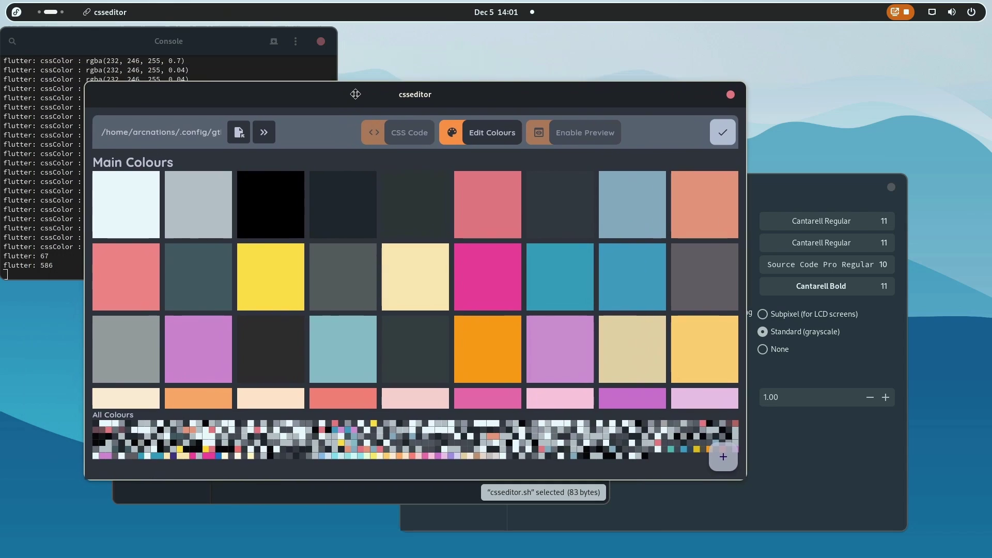
- Pick a slightly lighter shade for the dark #1D262D main colour and close csseditor
click(331, 214)
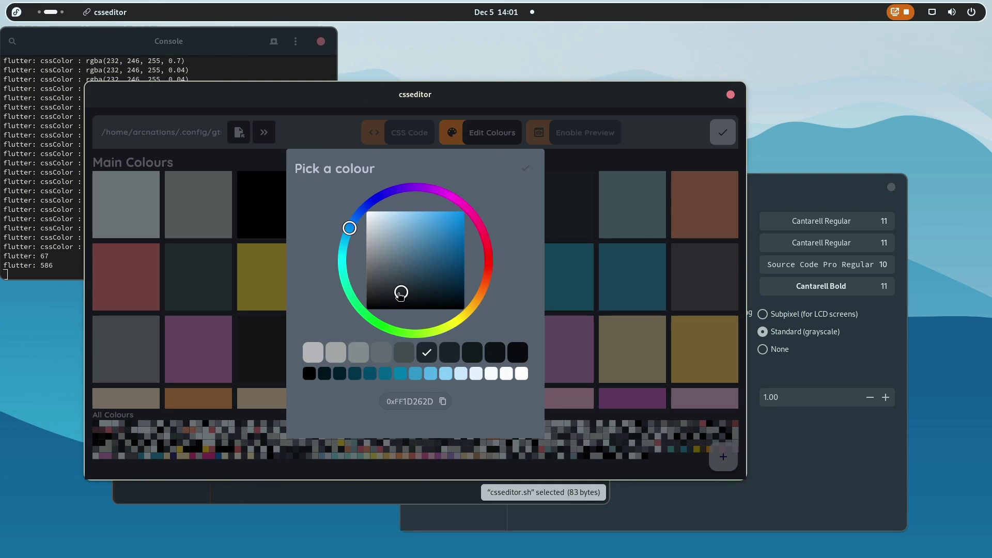
click(598, 202)
click(339, 216)
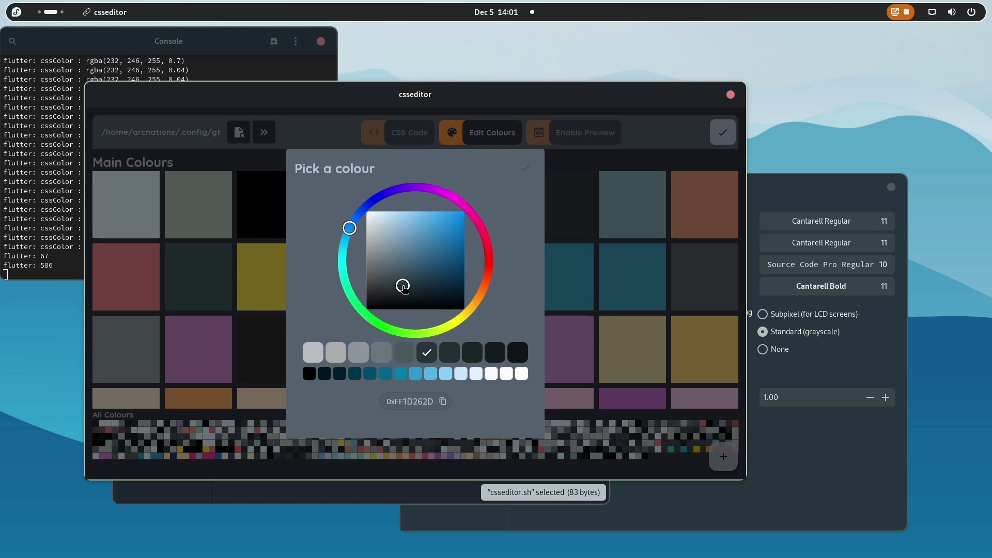
drag(405, 287, 407, 284)
click(699, 147)
click(730, 95)
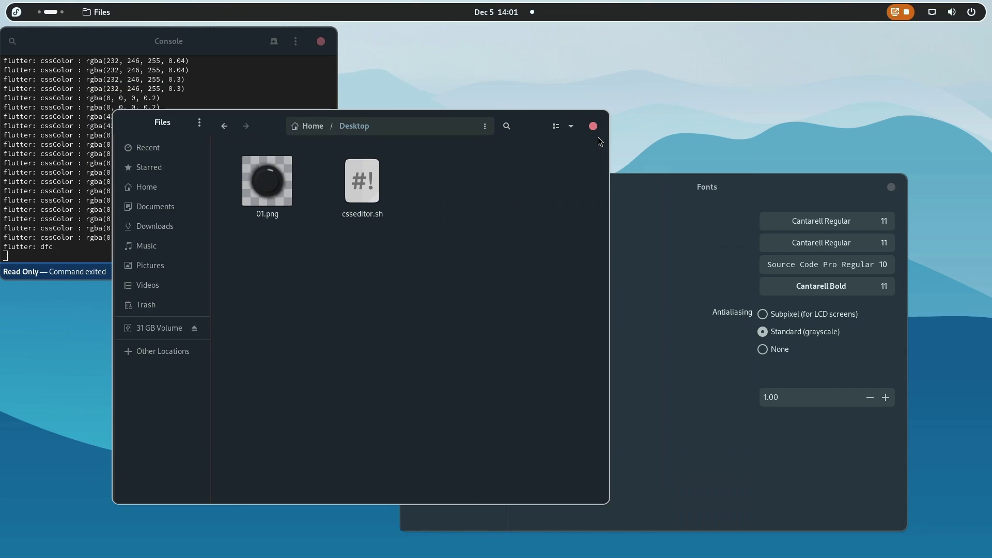
- Close the Files and Console windows and launch Files again at the Home folder
click(593, 126)
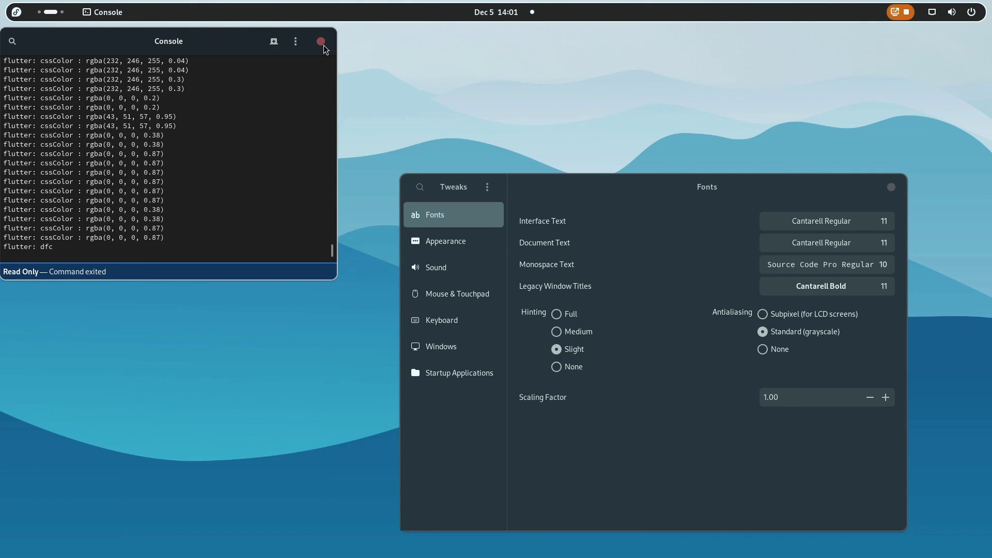
click(321, 42)
key(super)
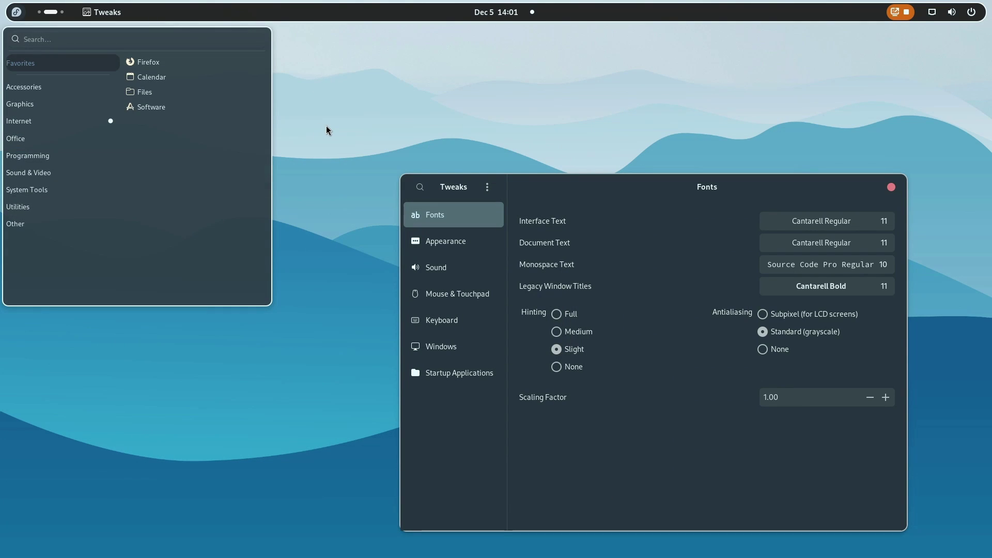
text(nau)
key(Return)
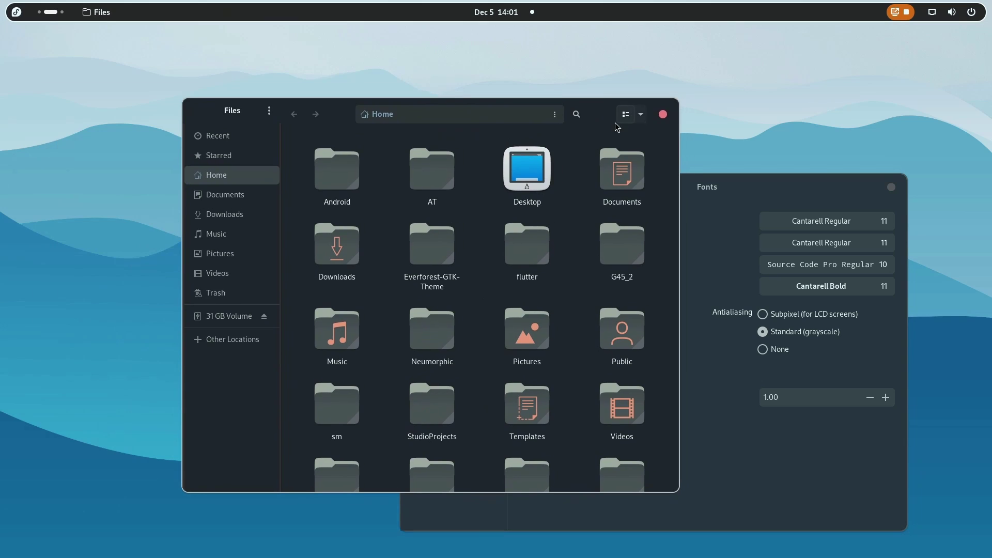
- Compare the Files colours with Tweaks using a reopened, repositioned Files window, and close both applications
click(663, 114)
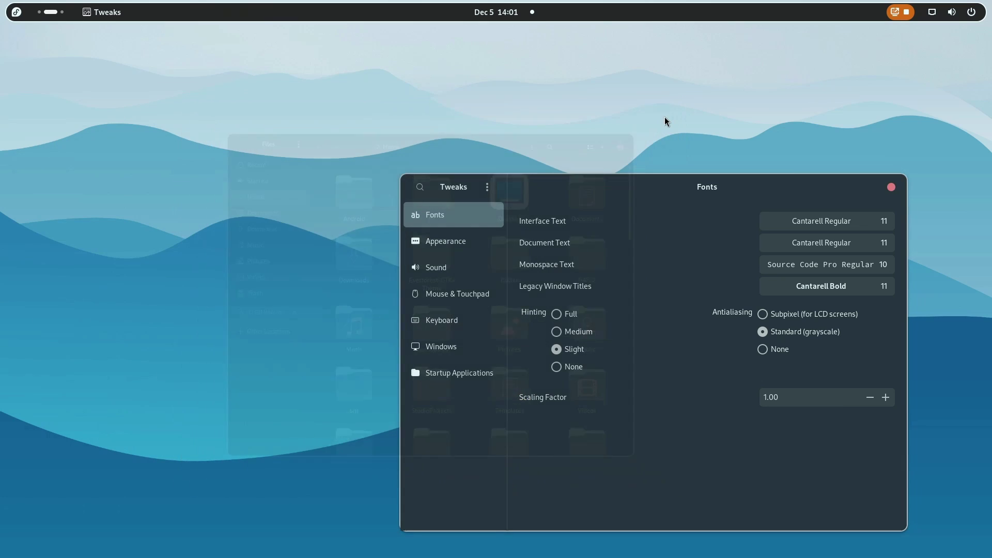
scroll(42, 16, up, 1)
scroll(41, 17, down, 1)
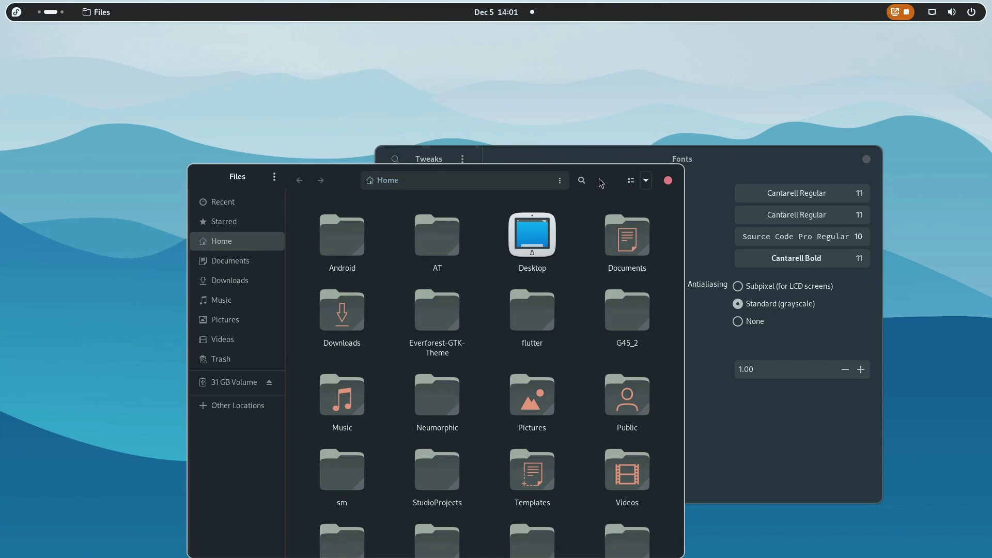
drag(600, 181, 563, 90)
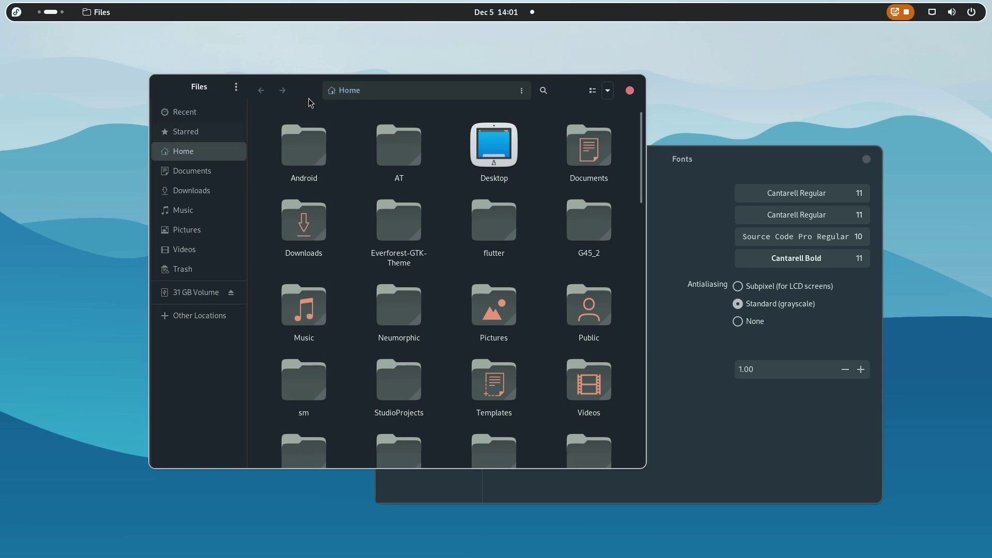
click(630, 92)
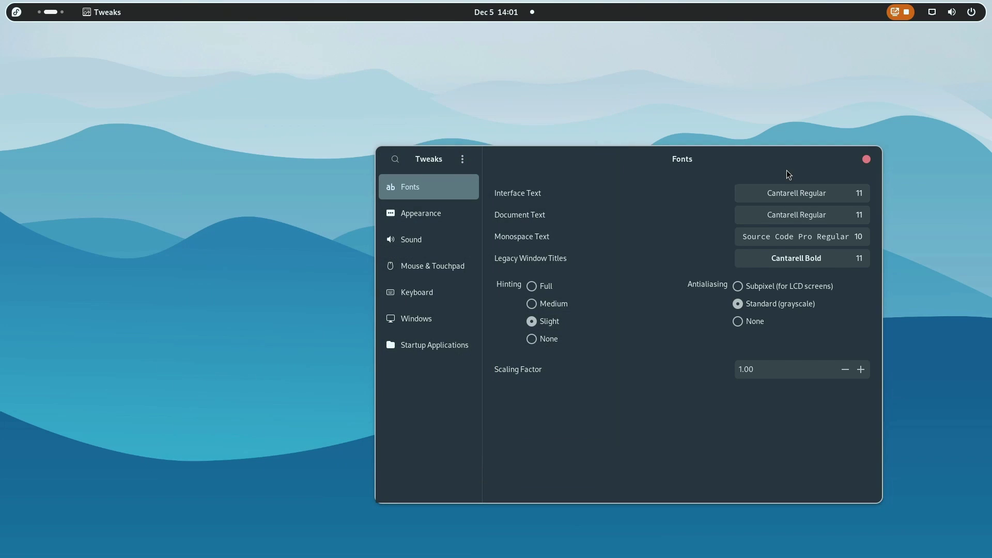
click(866, 160)
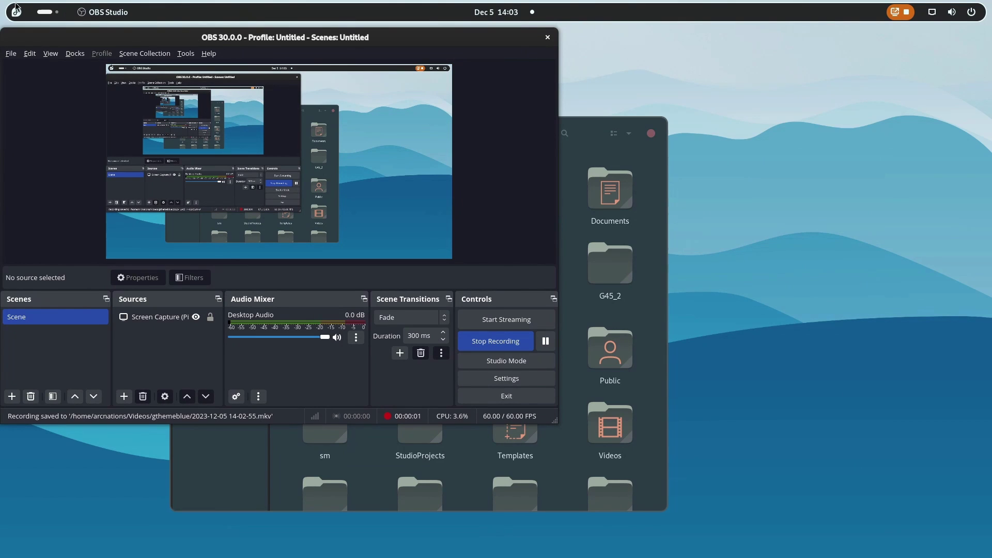
- Switch to the workspace holding the Files window and move that window nearer the screen's upper edge
click(47, 11)
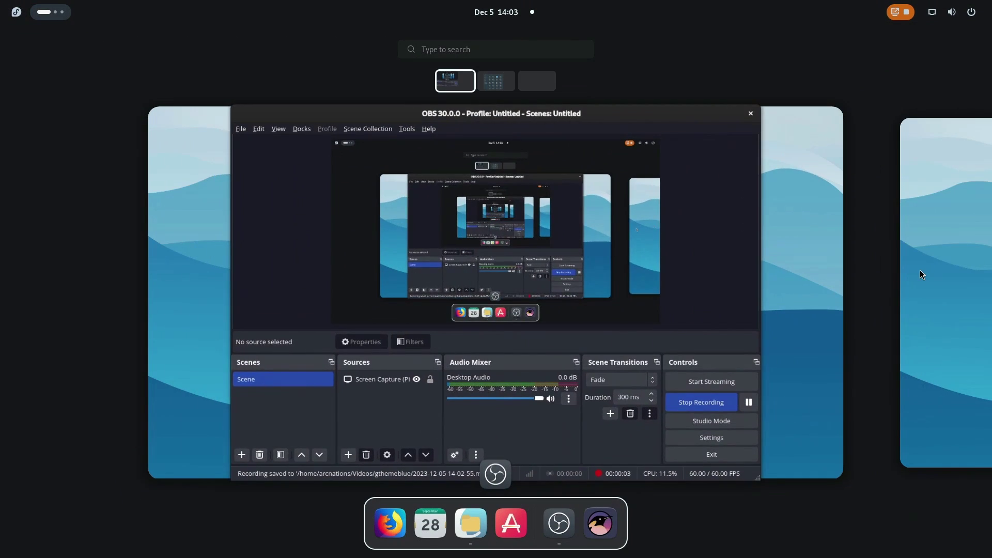
click(922, 275)
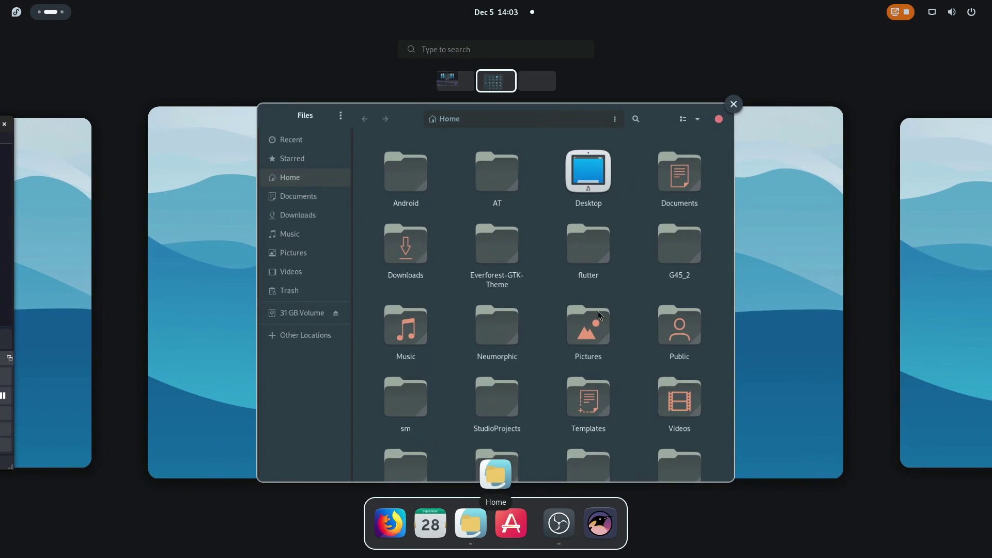
click(598, 311)
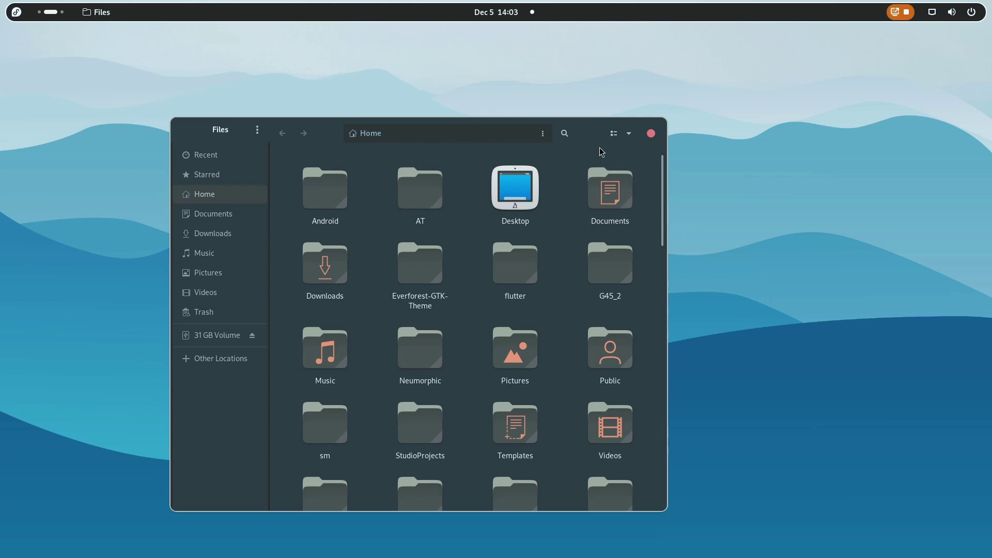
drag(317, 147, 293, 87)
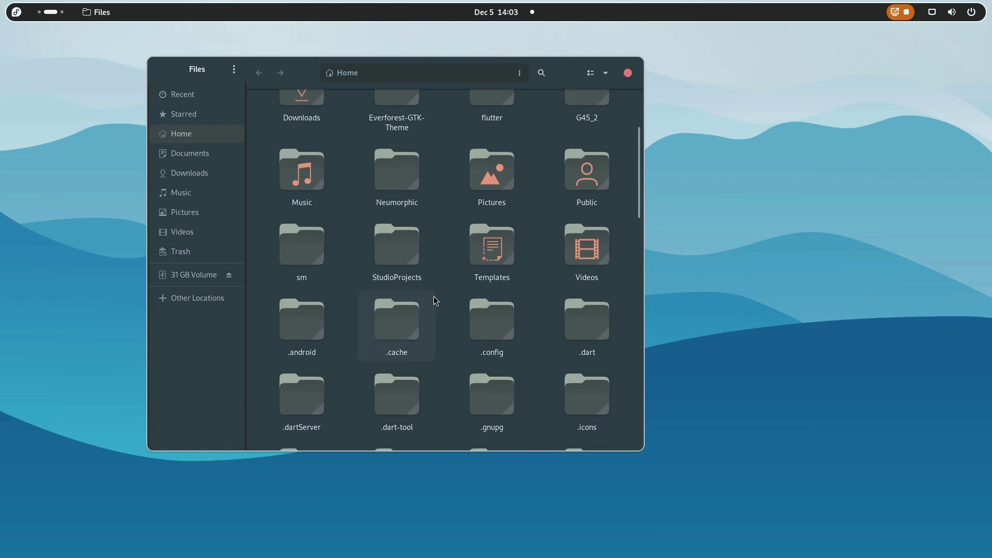
- Open the Desktop folder in Files, open a terminal there, move it over the Files window and start csseditor from it
scroll(402, 252, up, 3)
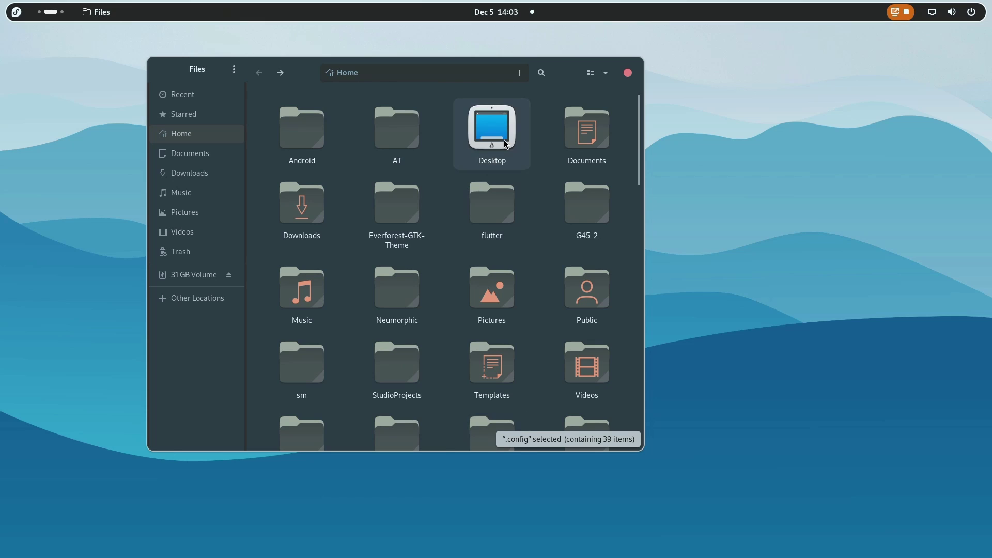
double_click(492, 129)
right_click(388, 158)
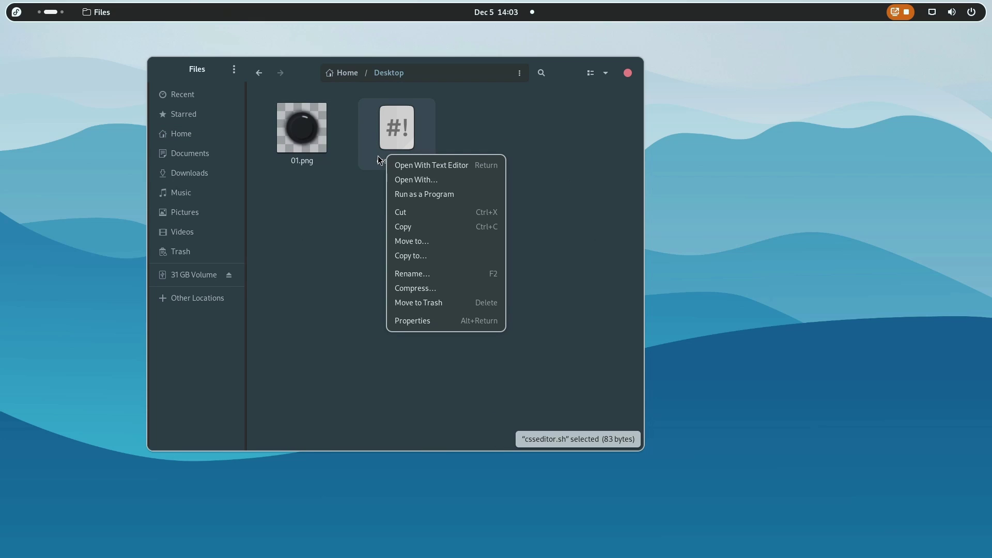
click(354, 303)
right_click(346, 300)
click(387, 390)
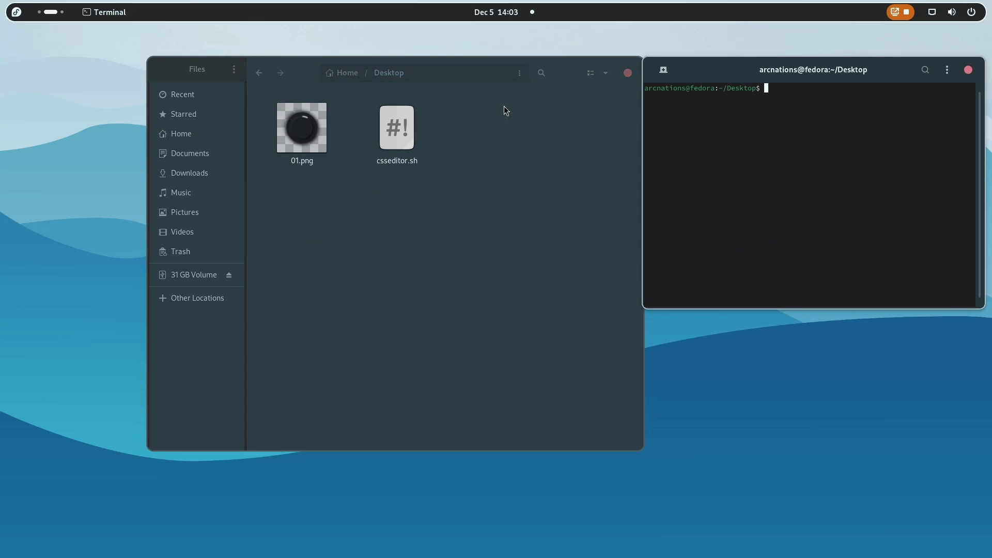
drag(792, 66, 470, 212)
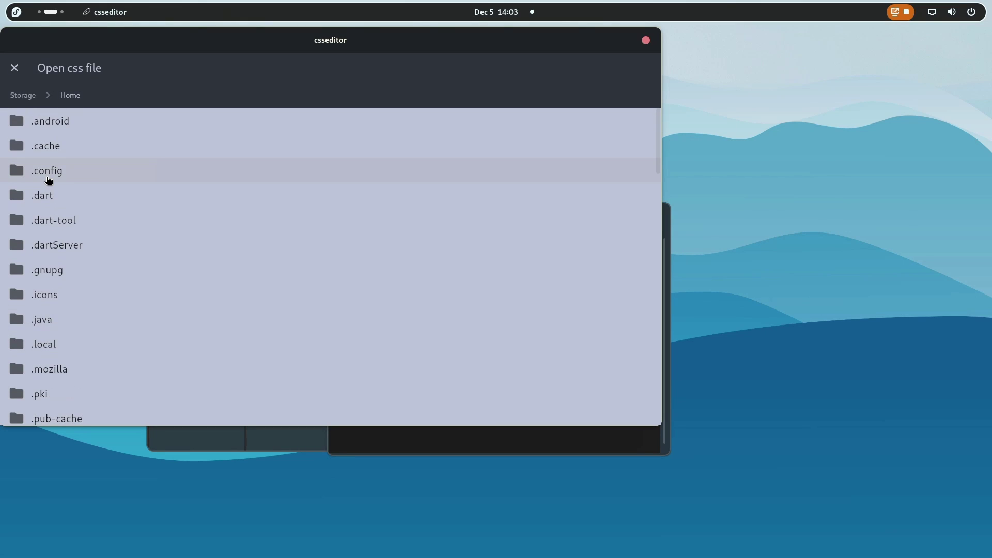
- Load gtk.css from .config/gtk-4.0 into csseditor and display its colour swatches
click(49, 180)
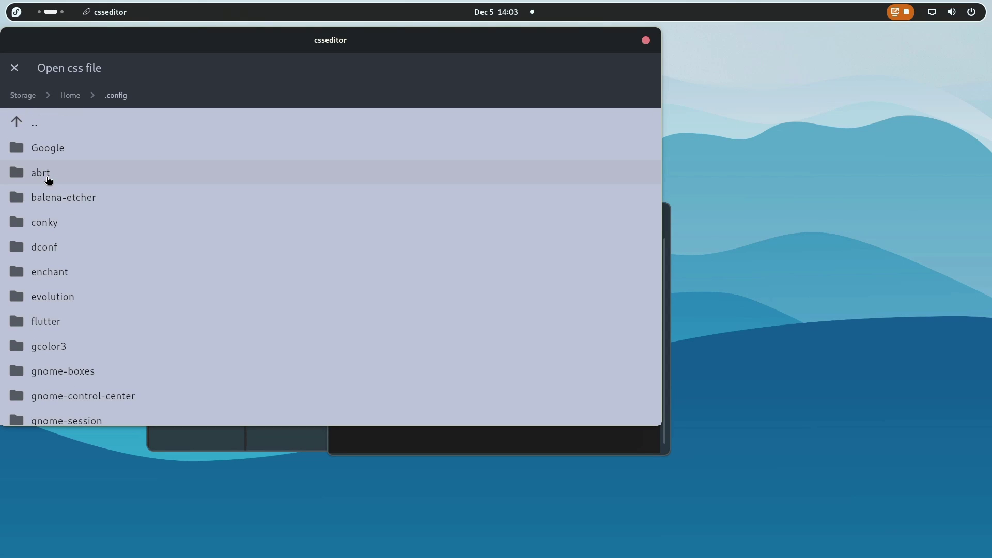
scroll(39, 362, down, 4)
click(39, 385)
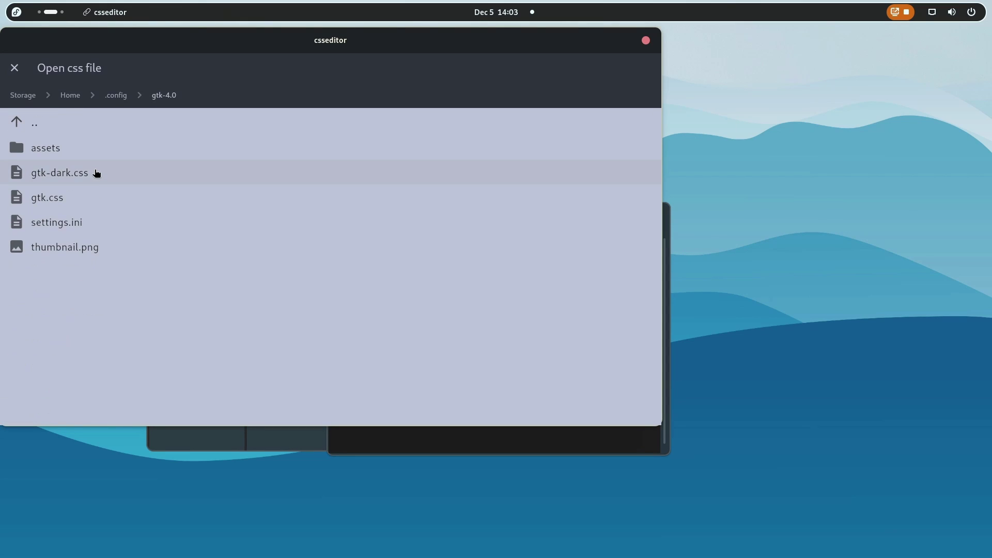
click(65, 198)
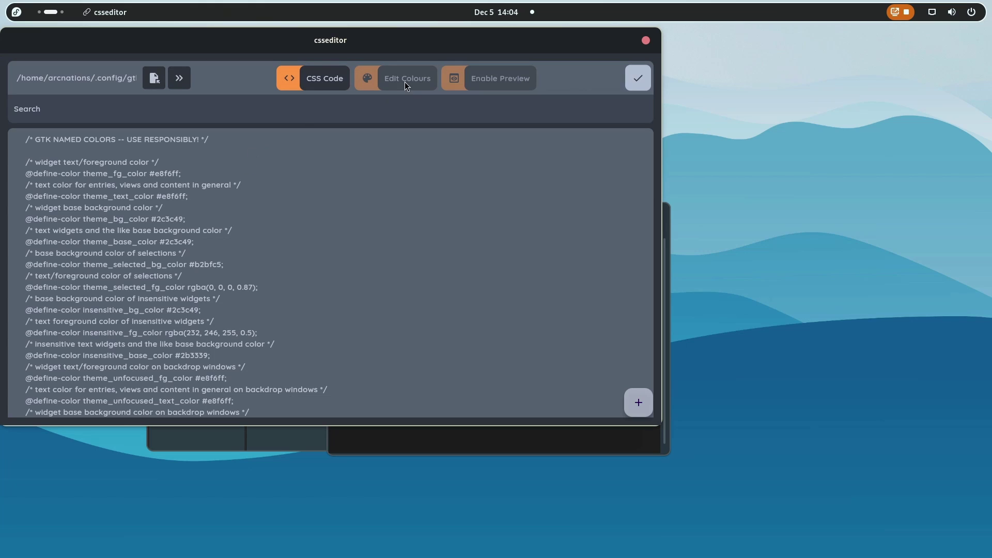
click(406, 85)
- Darken the #2C3C49 main colour to #1F2B34 and apply it
click(262, 165)
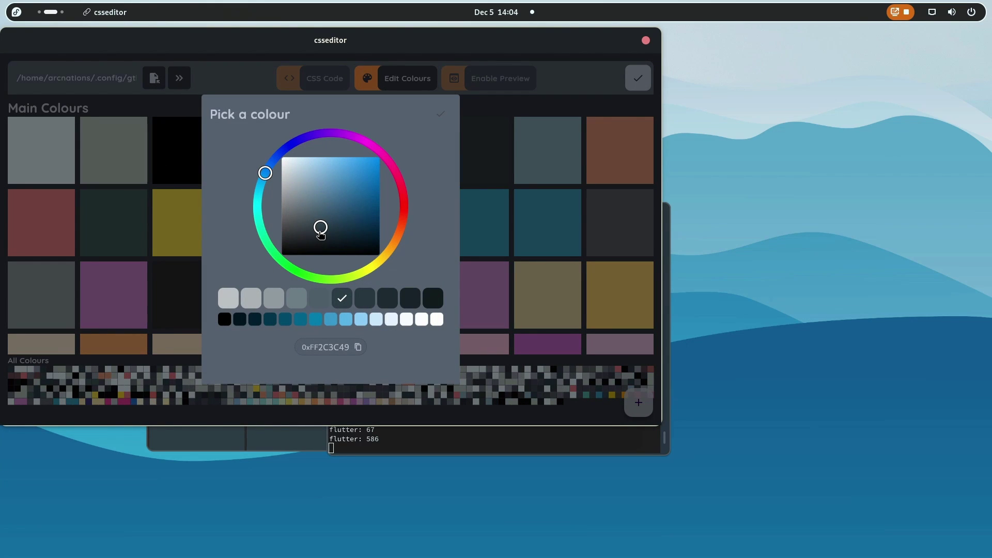
drag(321, 233, 320, 237)
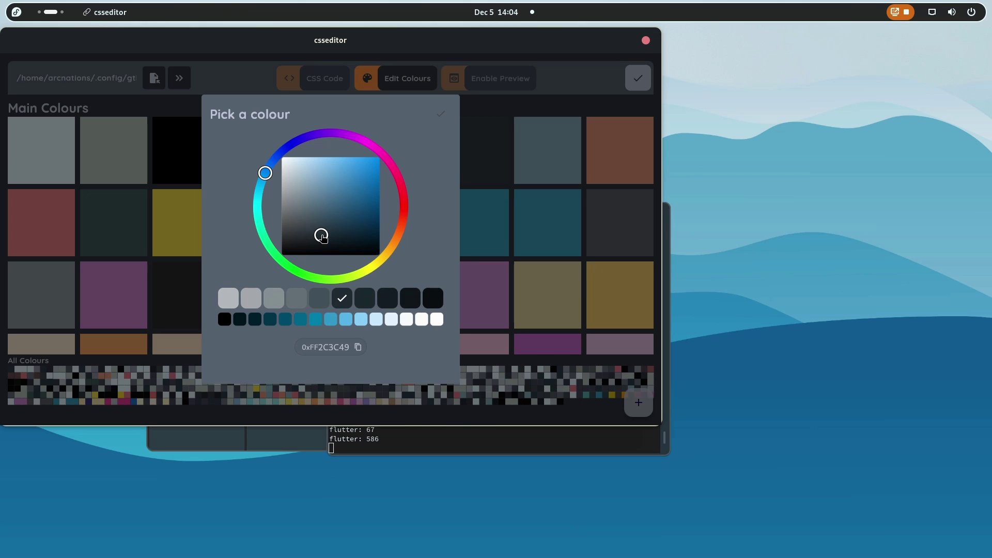
click(442, 115)
click(514, 444)
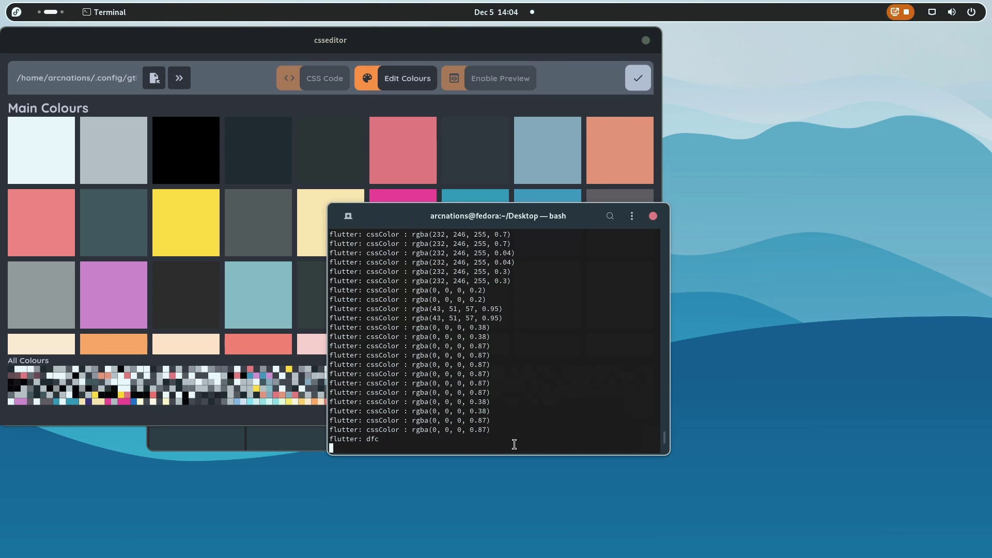
- Replace the #1F2B34 main colour with the next darker suggested shade and save the stylesheet
click(262, 446)
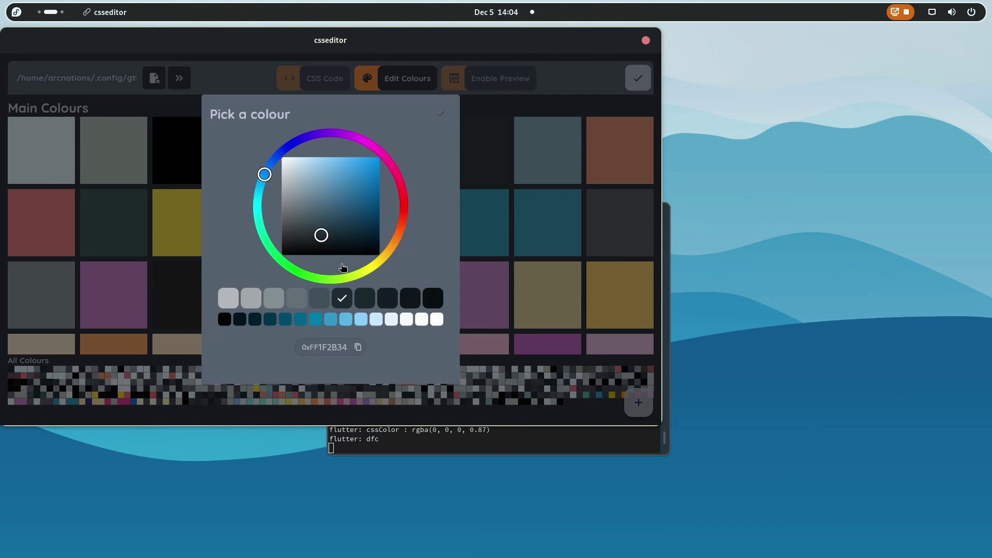
click(361, 301)
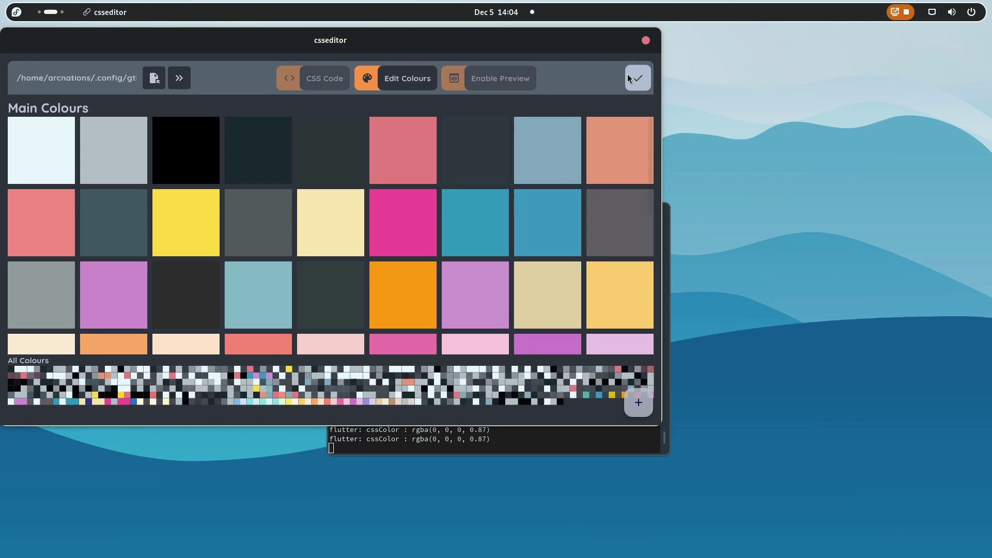
click(628, 78)
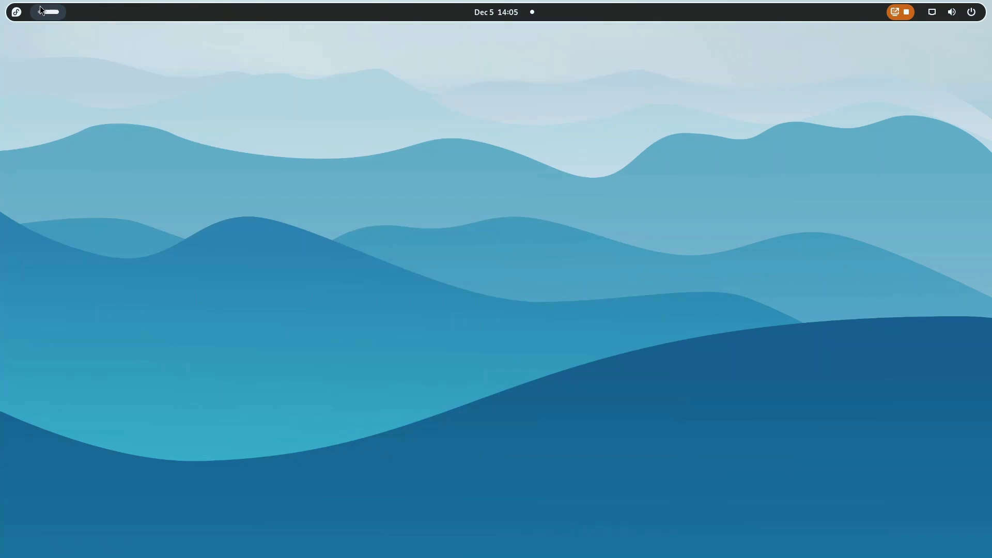
- Search the activities overview for "files" and launch Files to check the recoloured theme
click(38, 10)
text(files)
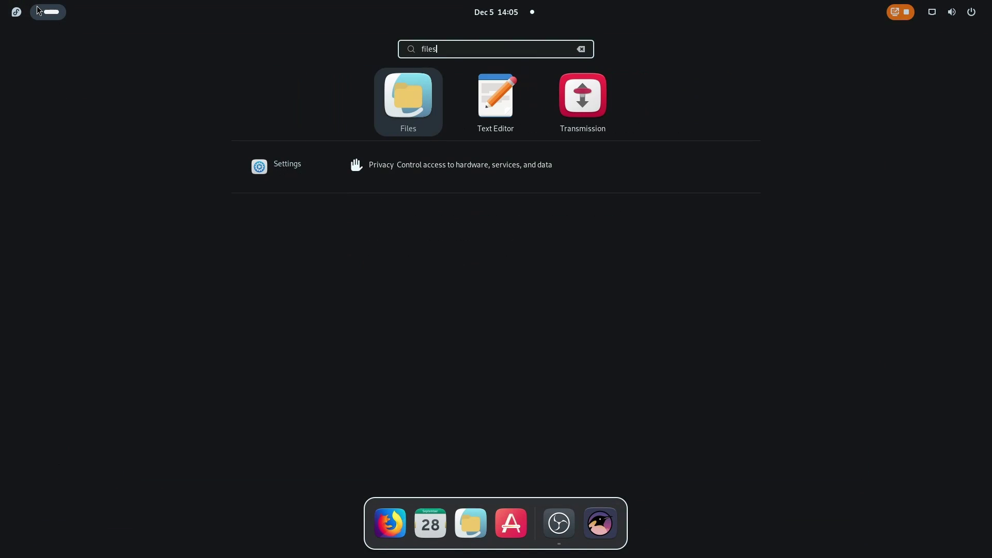
key(Return)
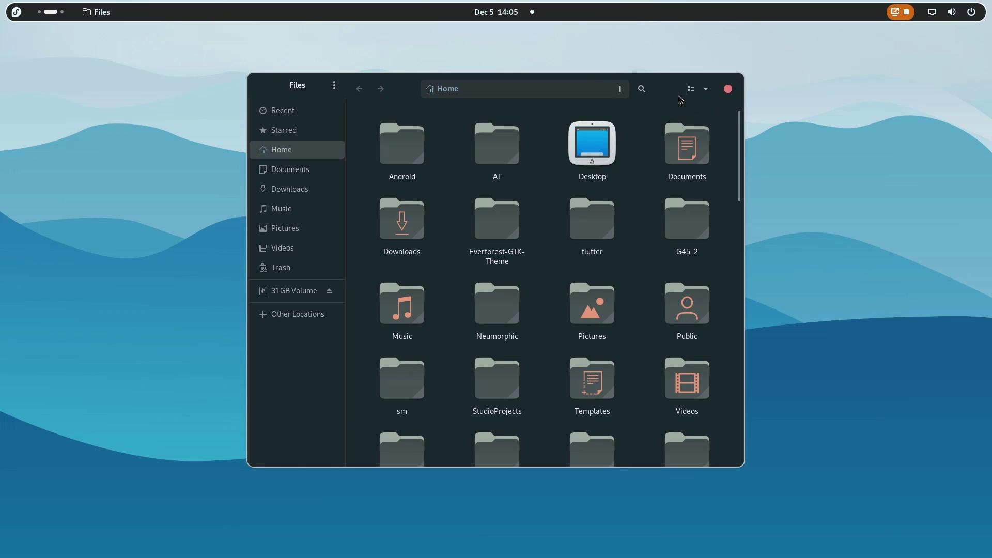
- Search the applications for "twe", launch Tweaks and move its window so that Files stays partly in view
drag(666, 95, 612, 108)
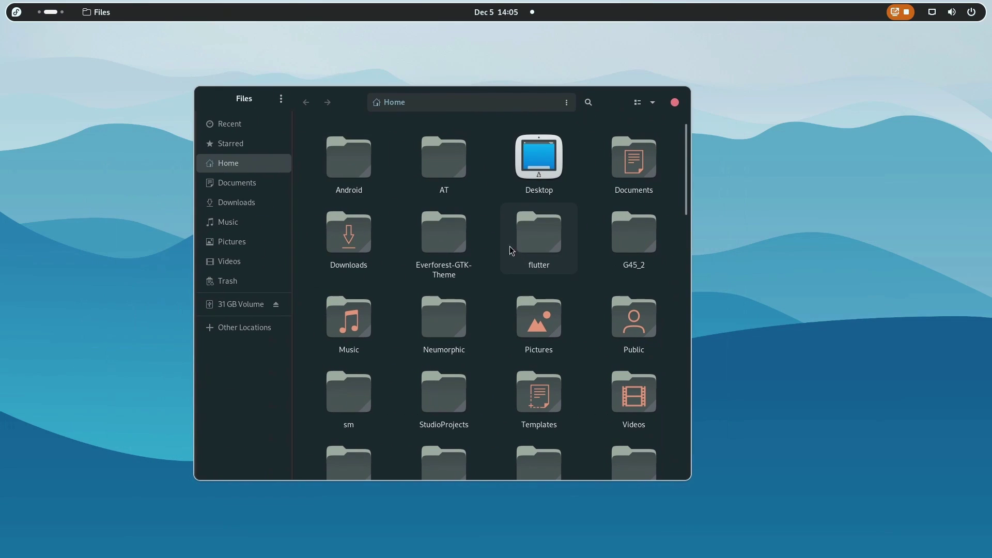
key(super)
text(twe)
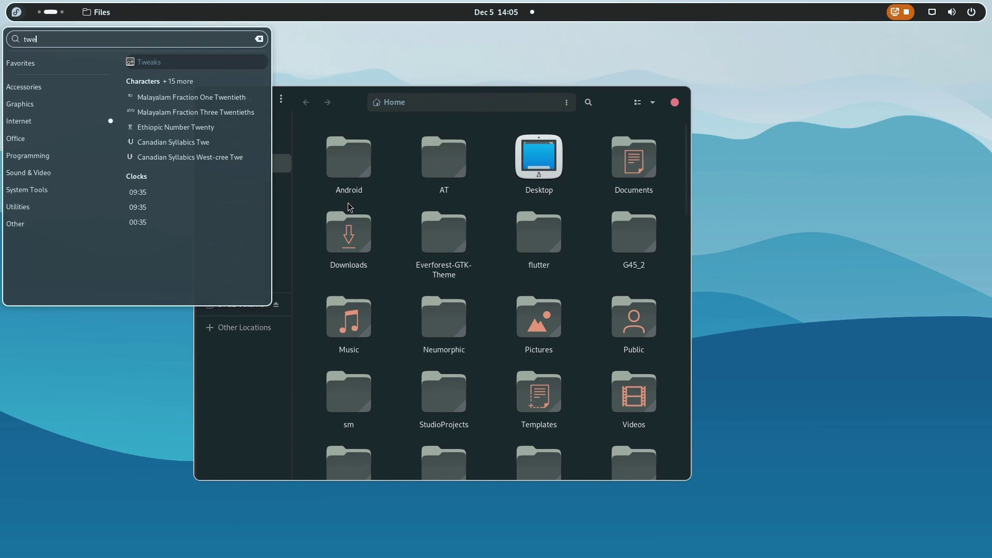
key(Return)
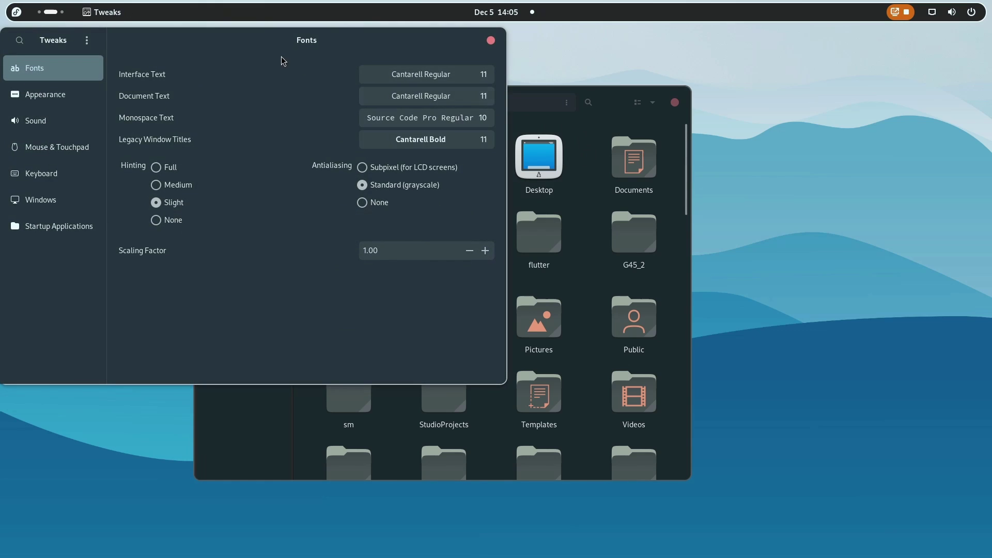
drag(391, 43, 646, 210)
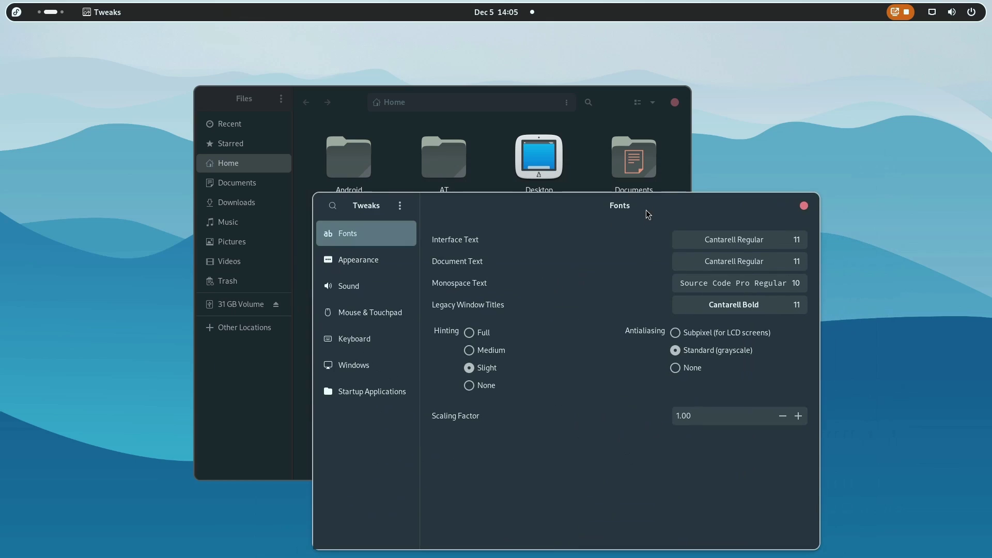
- Compare the background shades of Files and Tweaks by rearranging the two windows and alternating focus between them, and close Files
click(677, 150)
drag(612, 104, 525, 91)
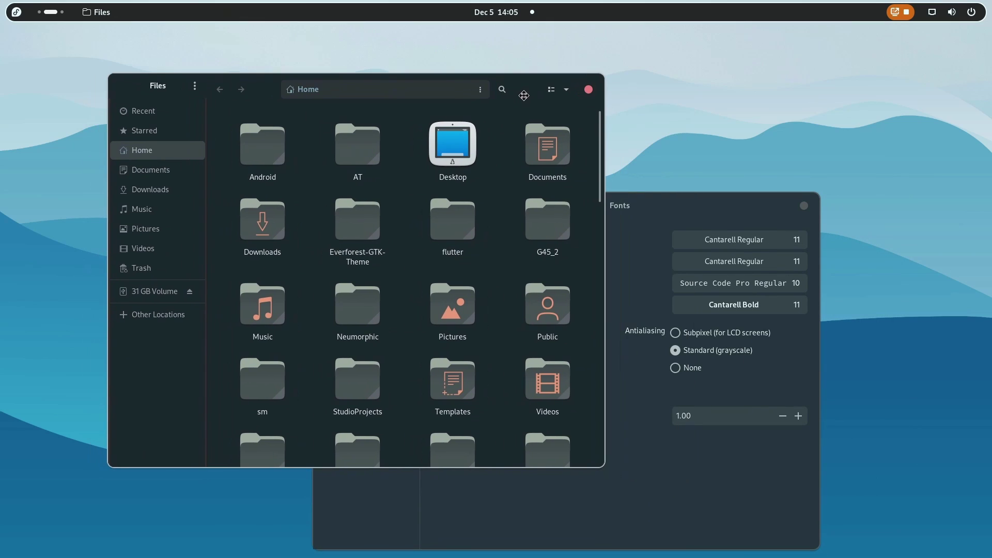
click(667, 214)
drag(624, 208, 704, 168)
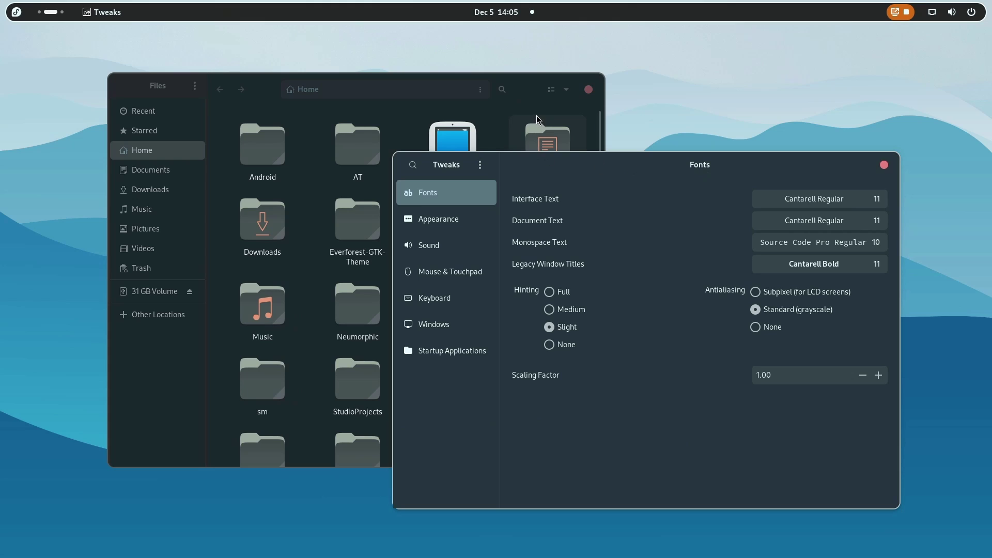
click(528, 91)
click(726, 172)
drag(694, 171, 660, 160)
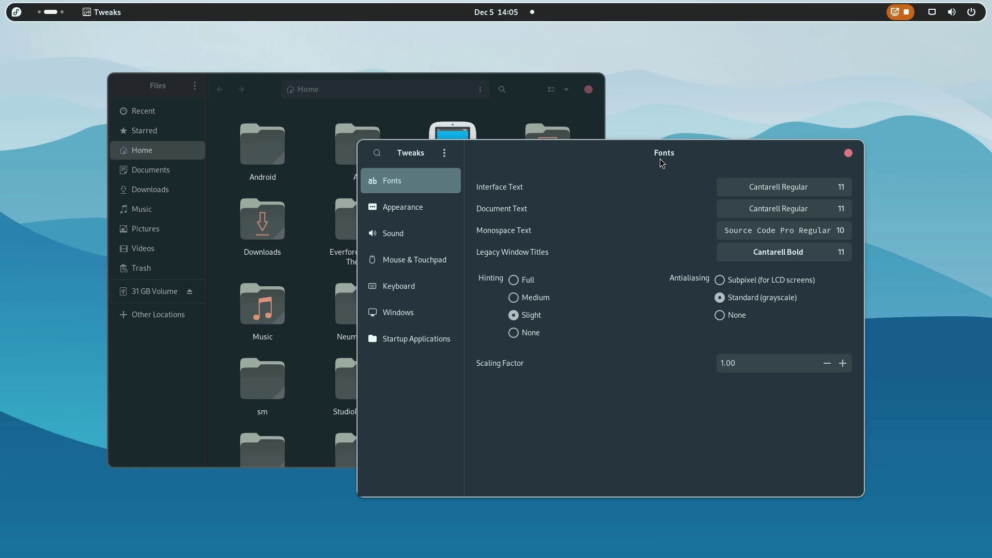
drag(659, 160, 852, 173)
click(581, 110)
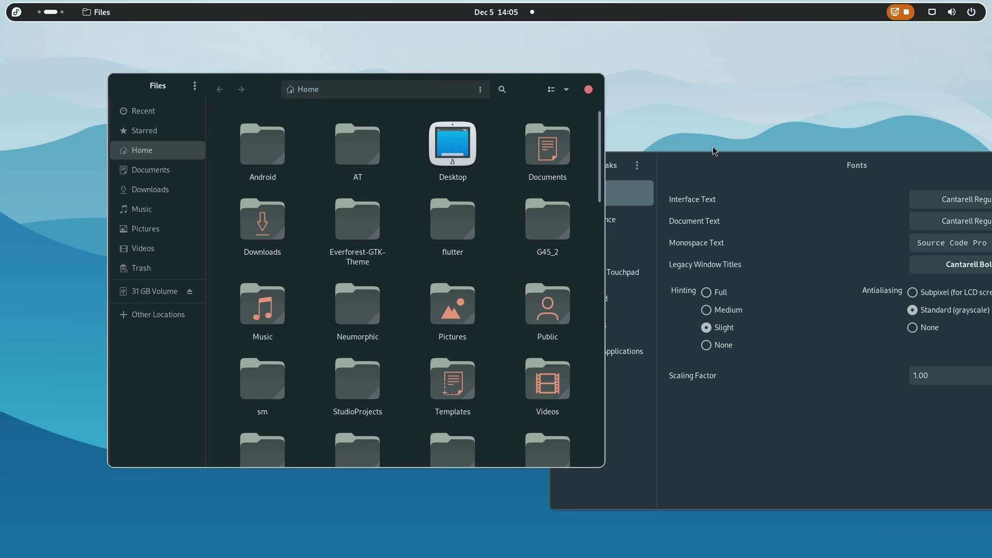
drag(756, 171, 609, 163)
click(507, 94)
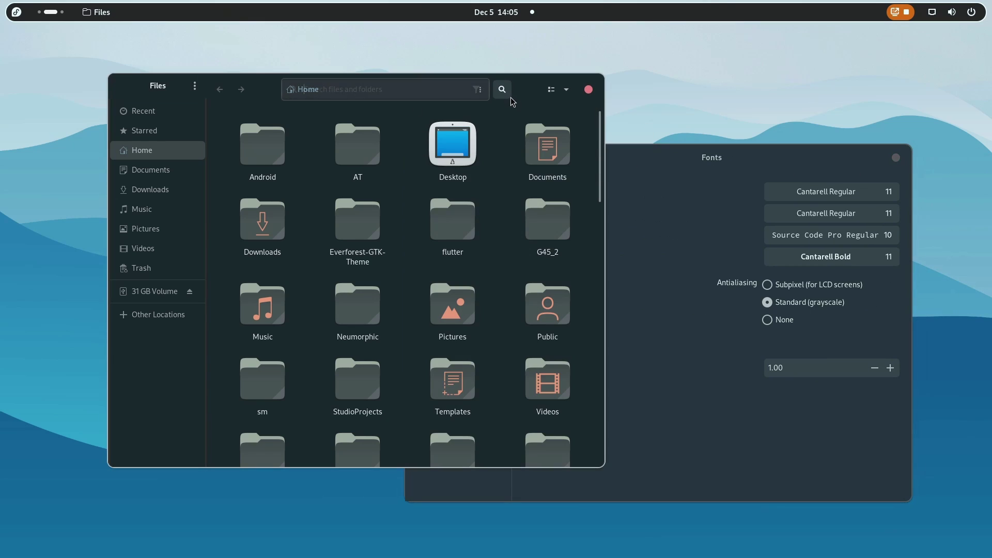
drag(531, 83, 488, 80)
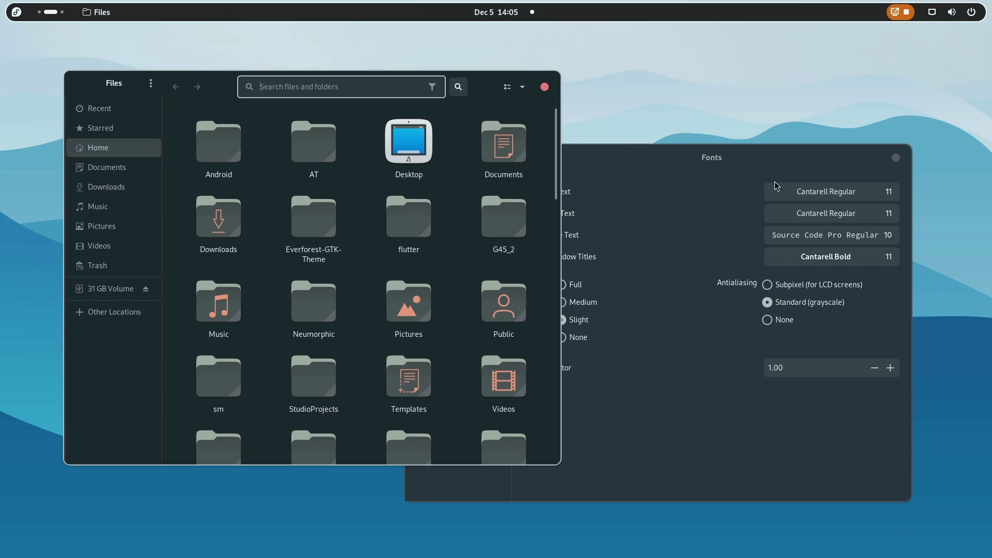
drag(675, 170, 609, 180)
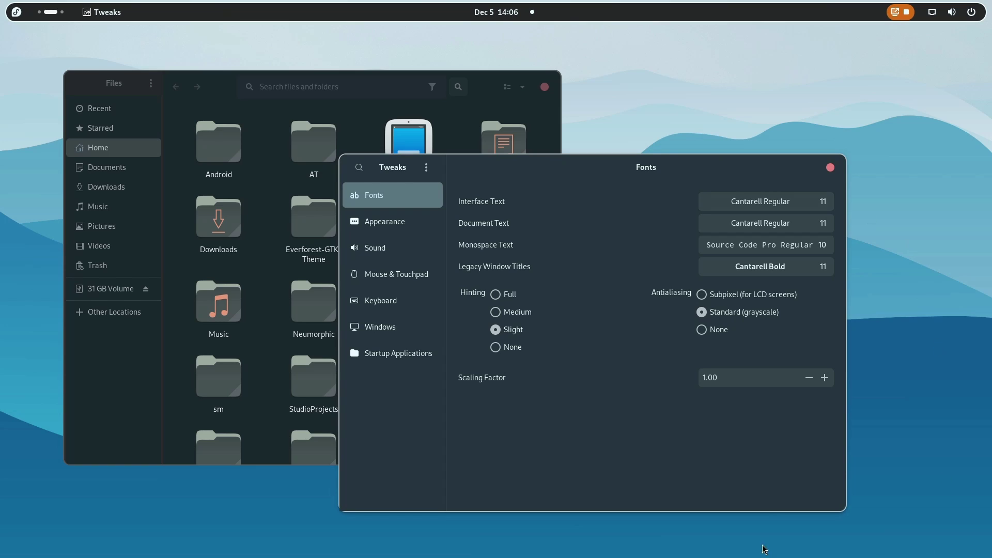
drag(554, 86, 711, 101)
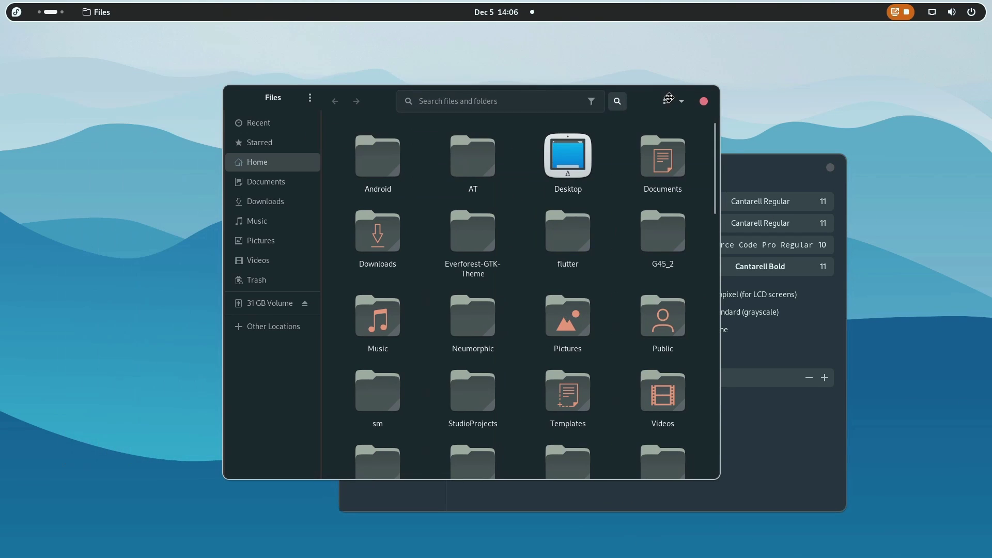
click(702, 100)
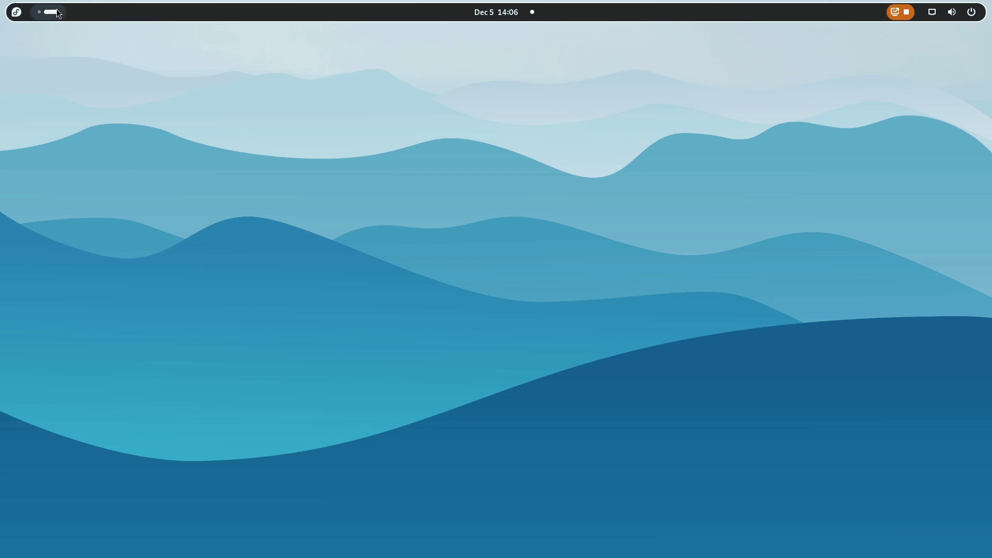
- Inspect the shell theme in the calendar and notification popup, and dismiss it
click(480, 12)
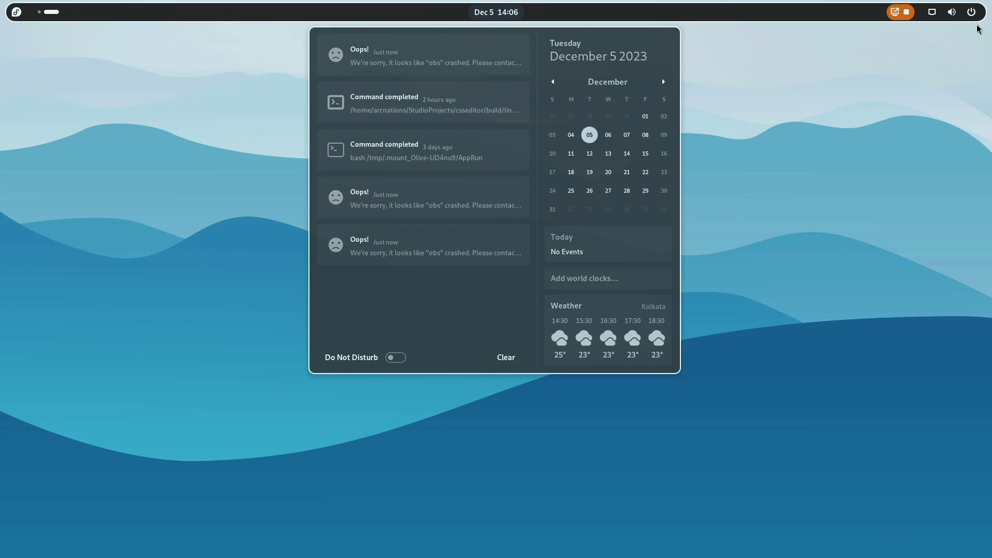
click(959, 17)
click(959, 17)
click(609, 145)
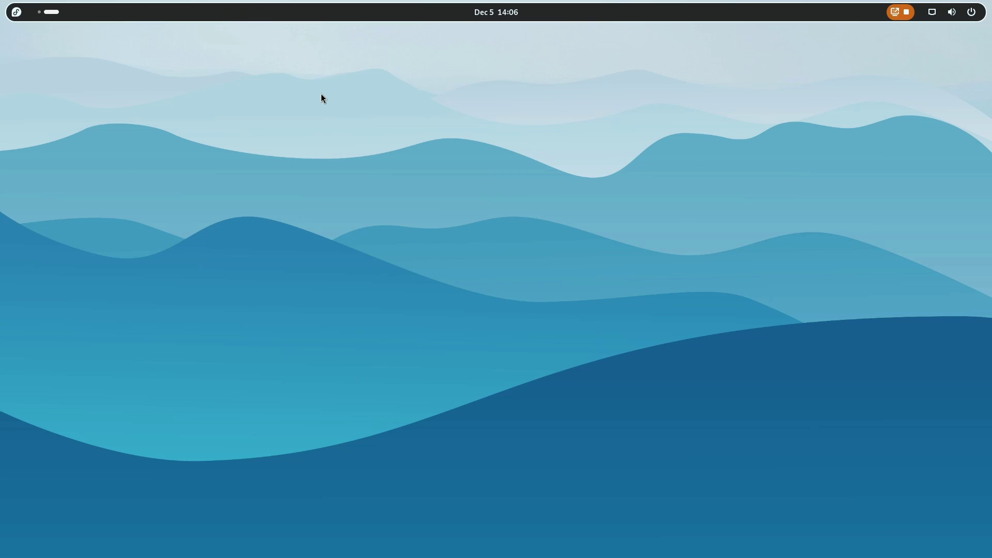
- Launch Firefox from the activities overview and search the web for "gtk icons"
mouse_move(1, 2)
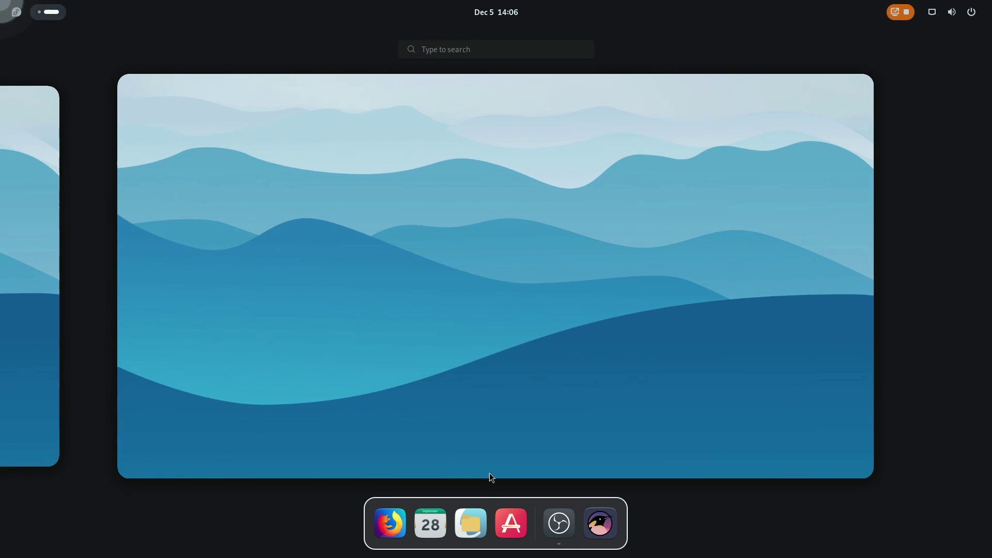
click(389, 528)
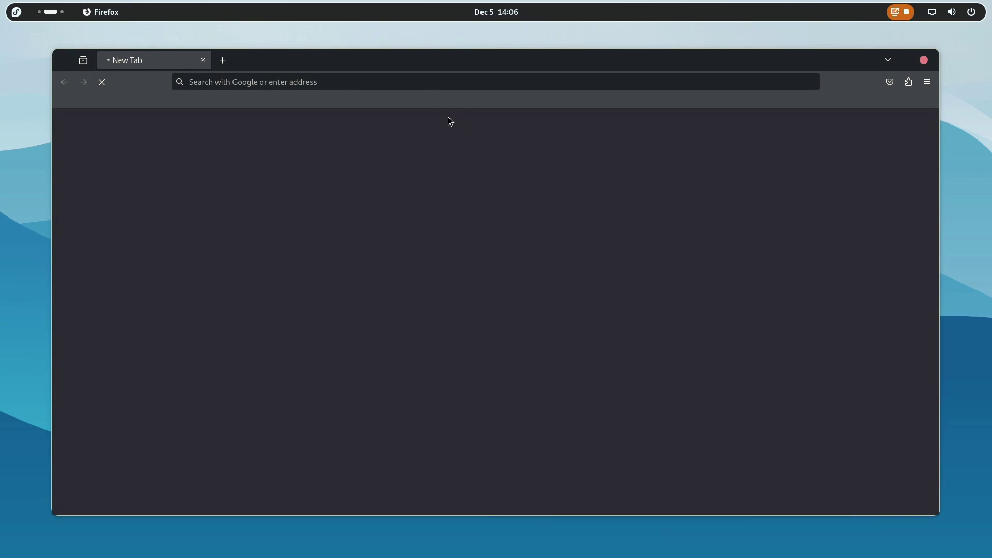
click(425, 81)
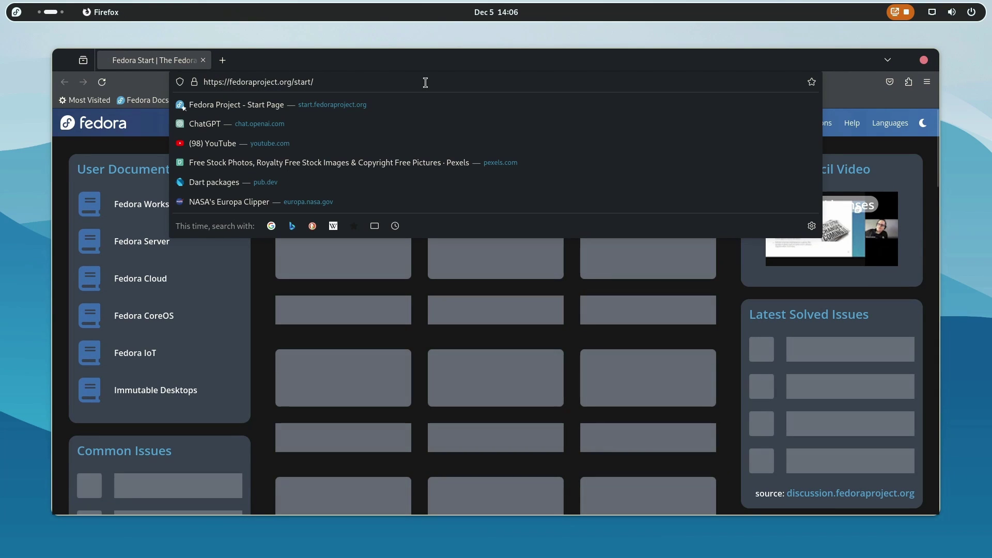
key(BackSpace)
text(gt)
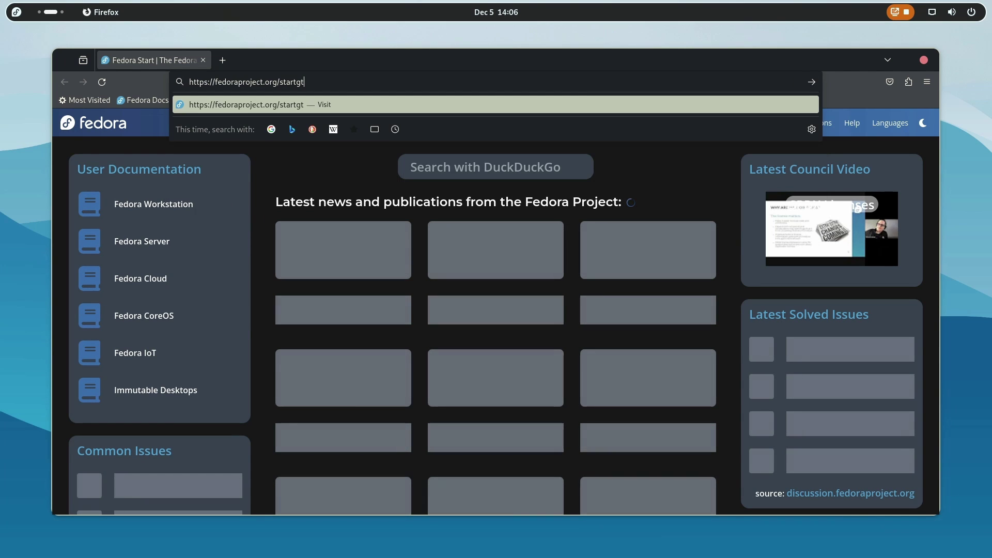
key(ctrl+a)
text(gtk icons)
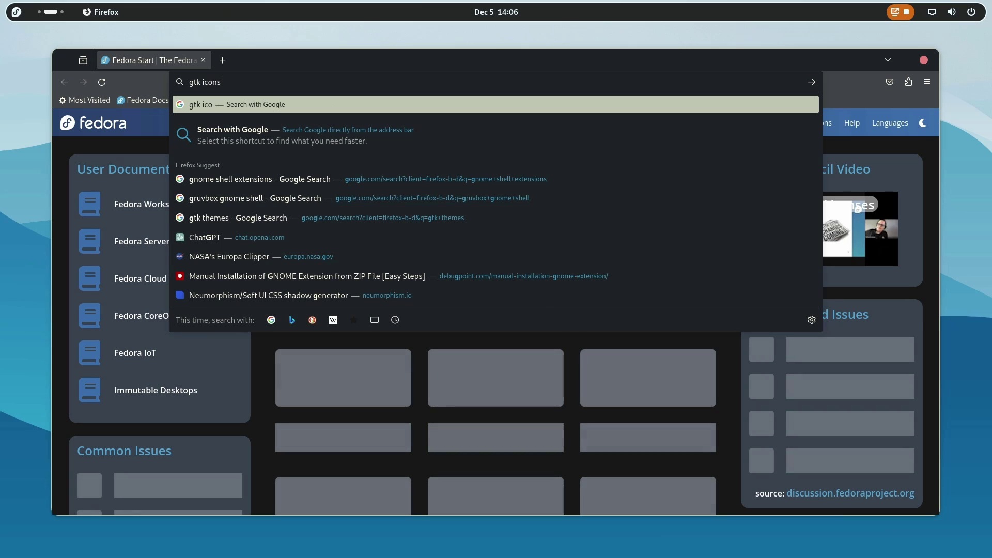
key(Return)
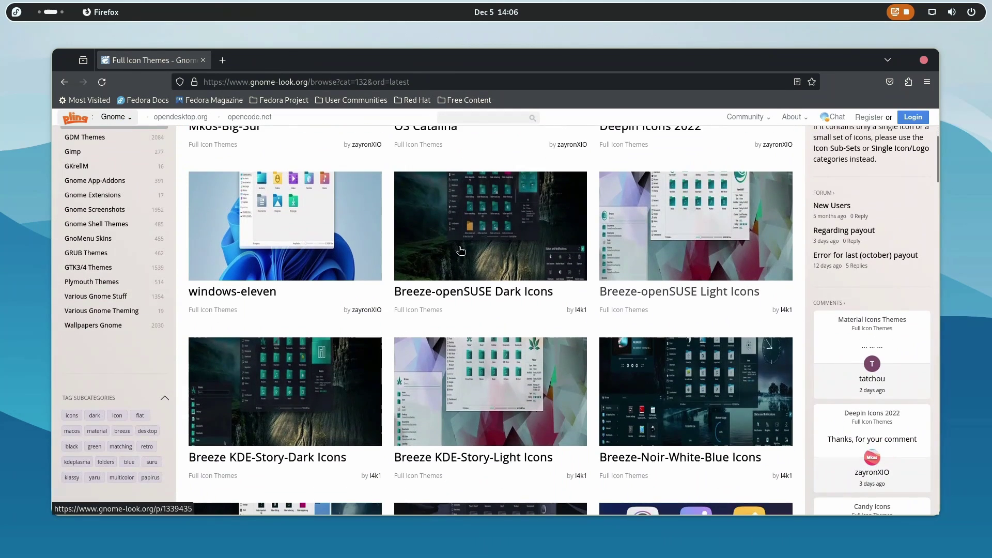
- Browse the latest Full Icon Themes on gnome-look.org for icons that suit the blue theme
scroll(281, 300, up, 4)
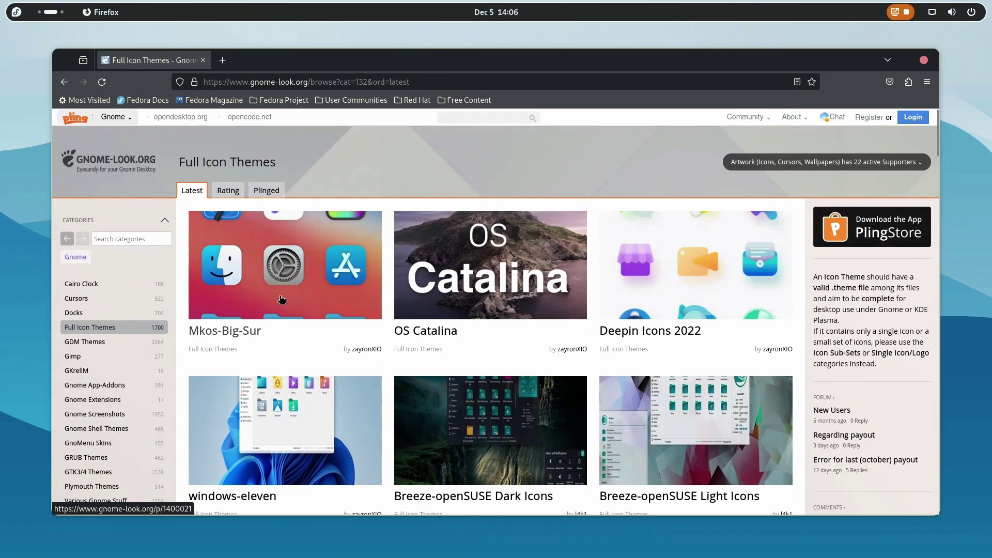
scroll(631, 434, down, 7)
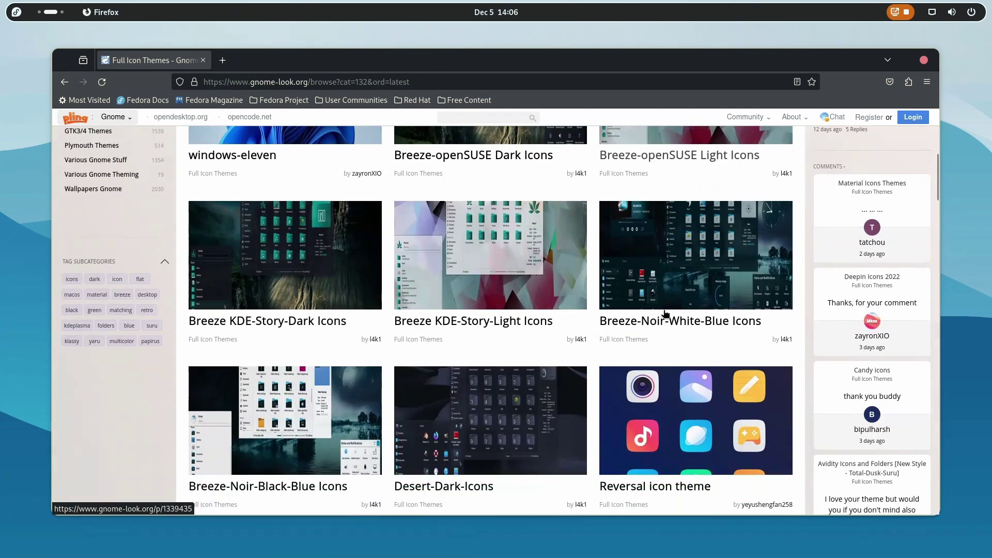
scroll(628, 296, down, 5)
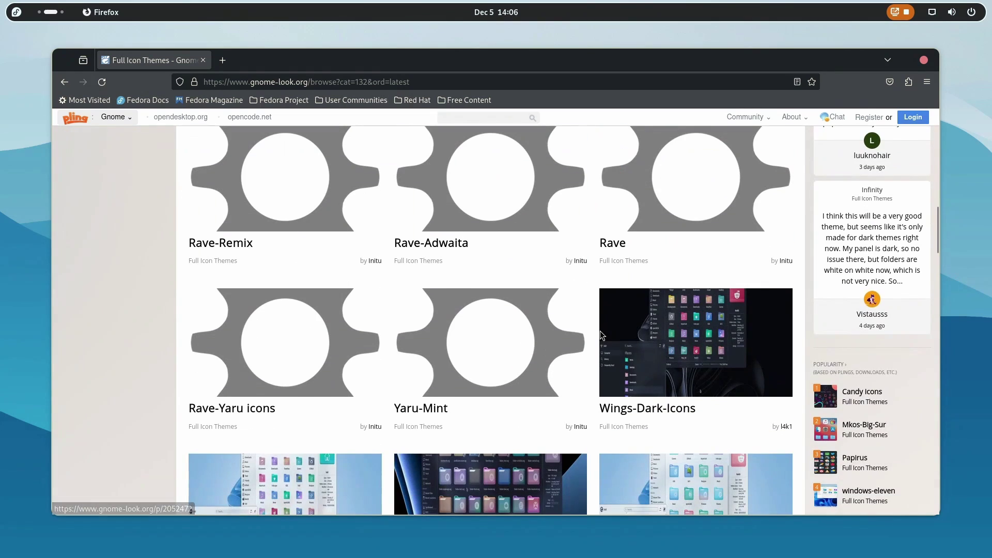
scroll(522, 370, down, 6)
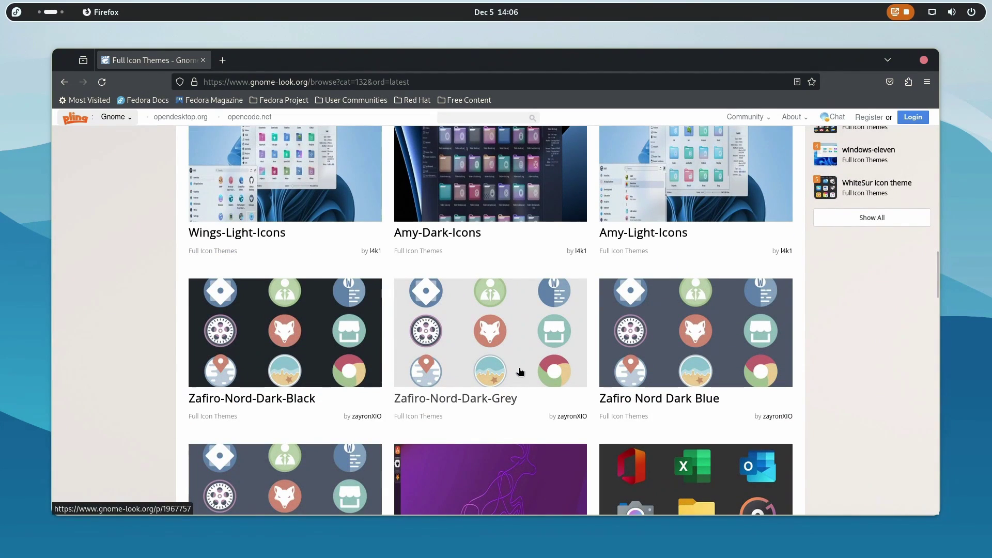
scroll(520, 371, down, 5)
scroll(520, 371, up, 3)
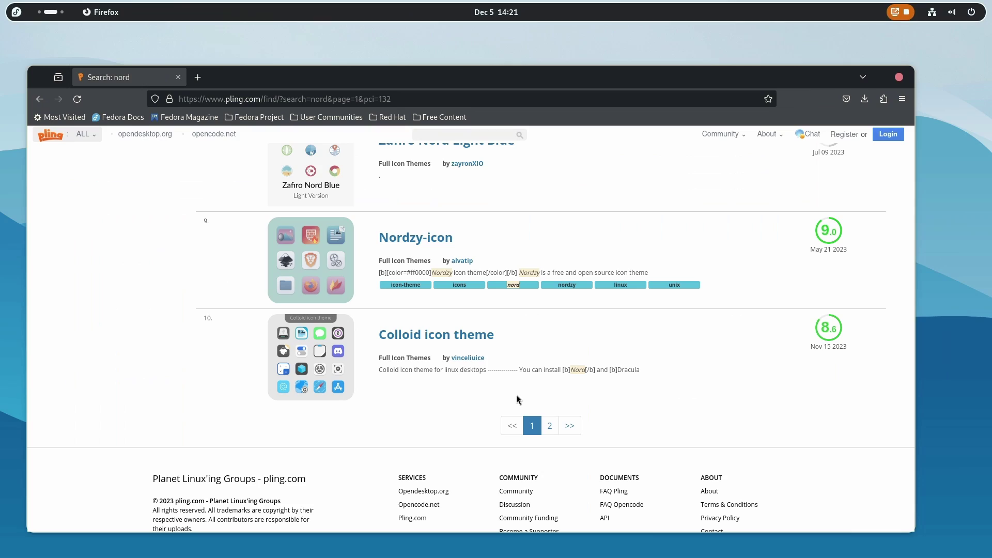
- Open the Nordzy-icon page from the "nord" search results in a new tab and switch to it
scroll(517, 400, up, 3)
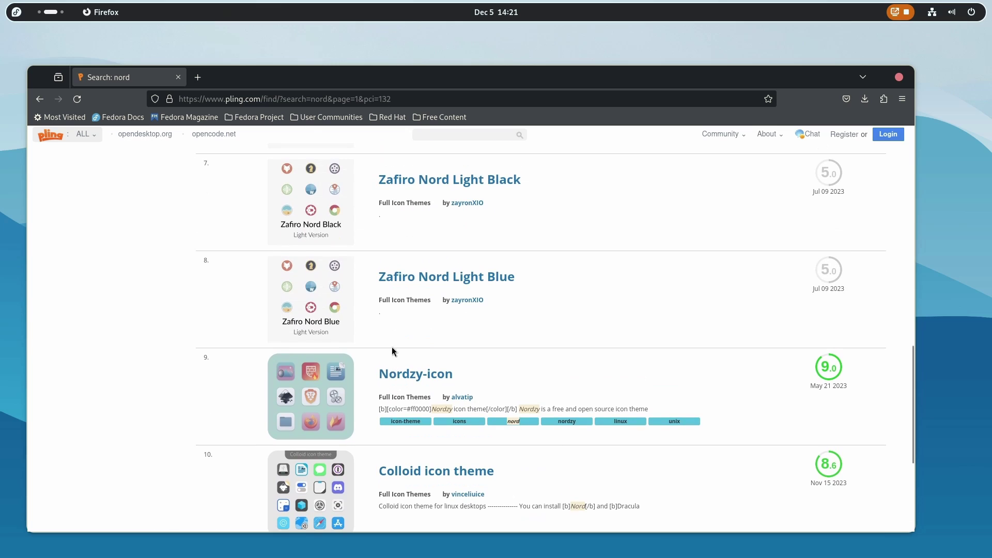
middle_click(334, 415)
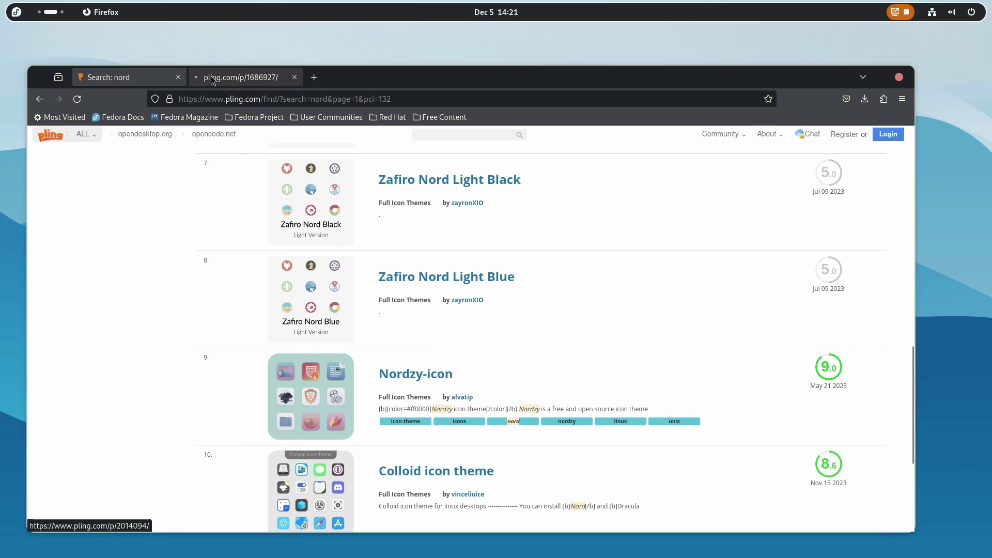
click(242, 77)
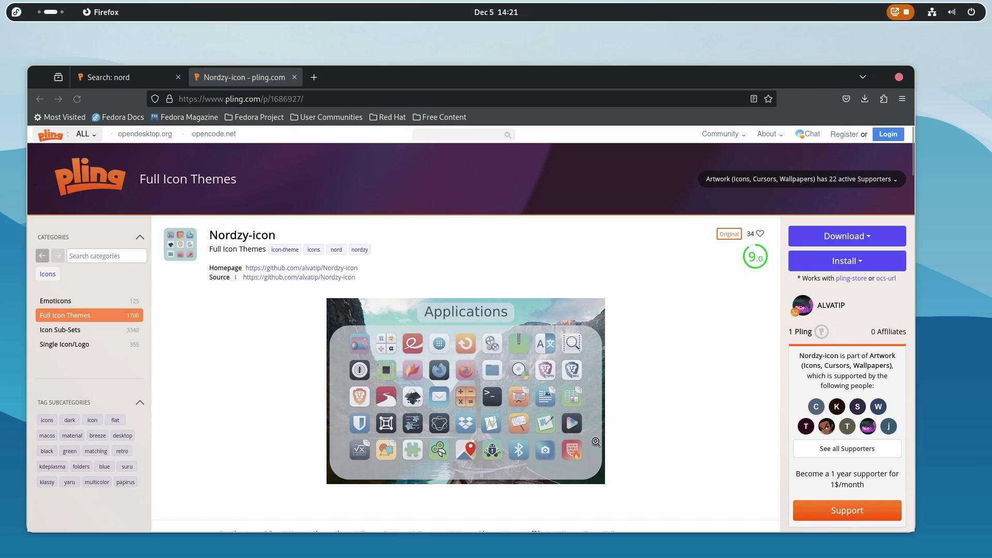
- Download Nordzy-turquoise-dark.tar.gz from the Nordzy-icon page
click(835, 231)
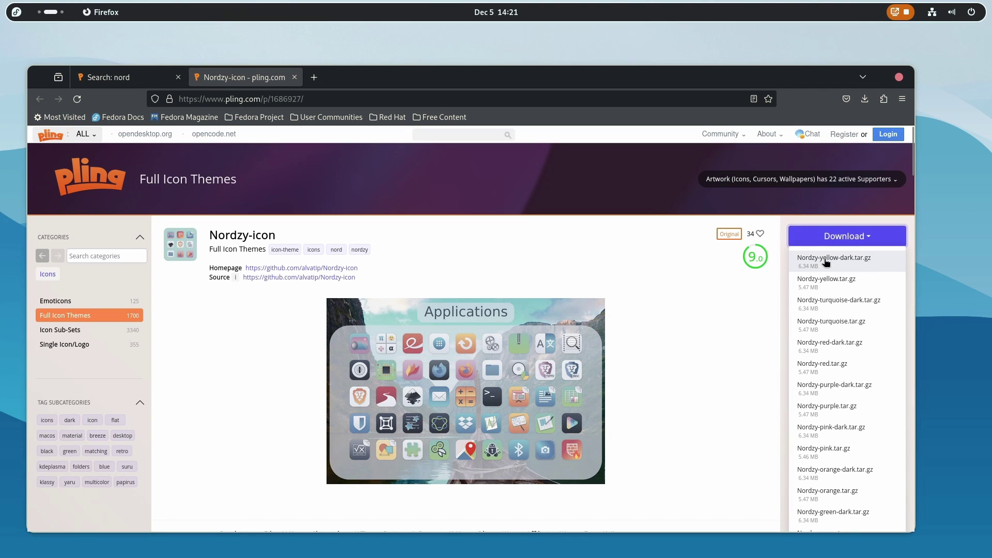
scroll(834, 233, down, 2)
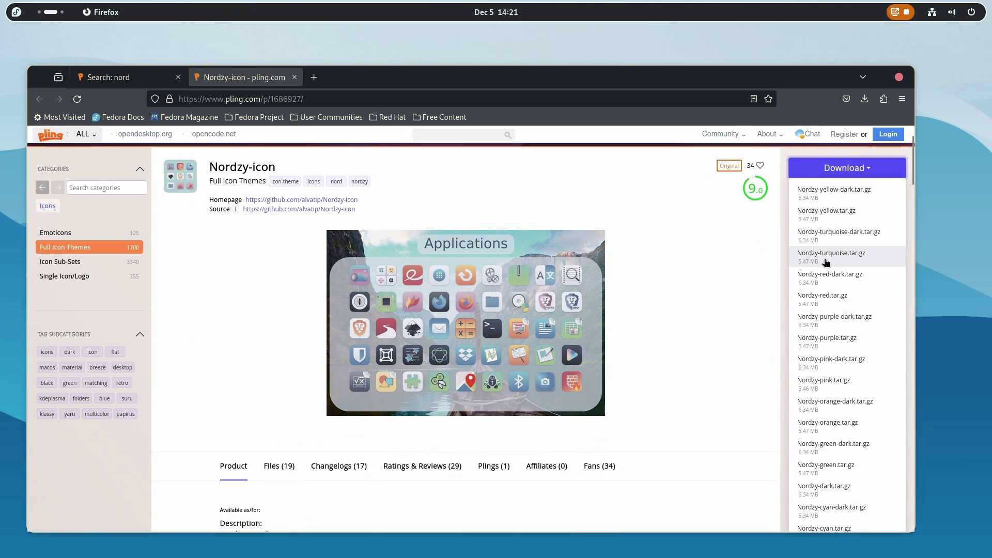
click(839, 235)
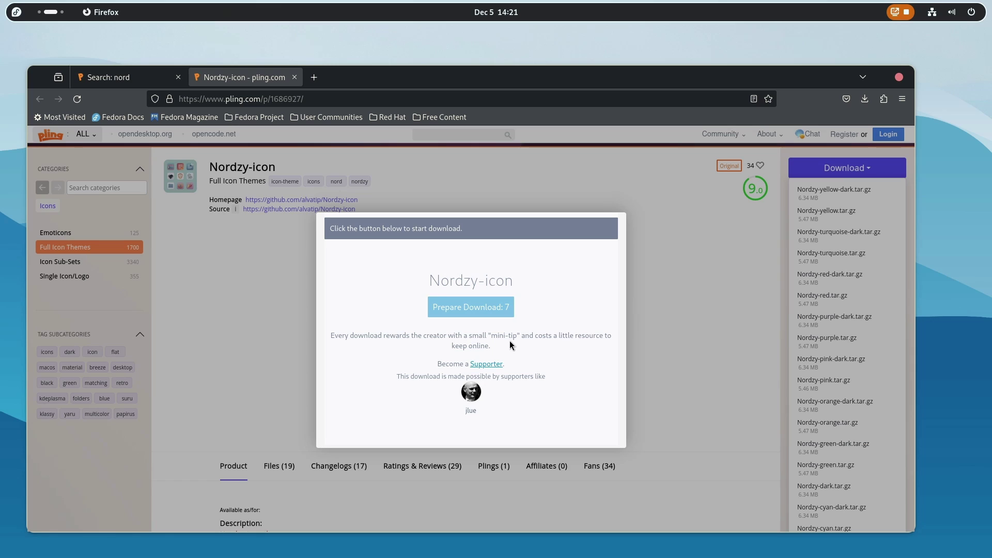
click(488, 306)
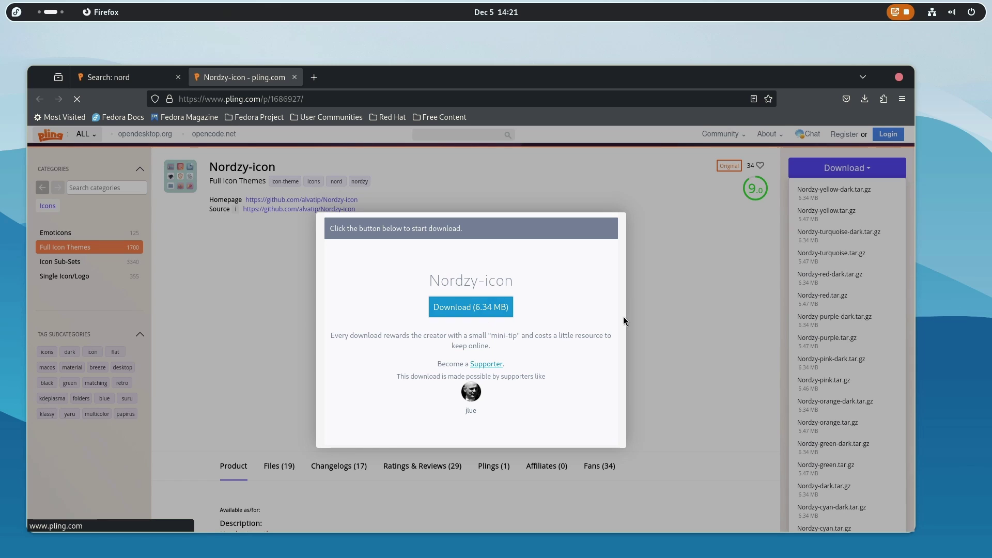
- Request the Nordzy-cyan-dark.tar.gz download from the Nordzy-icon page's file list
scroll(802, 482, down, 4)
scroll(807, 458, up, 3)
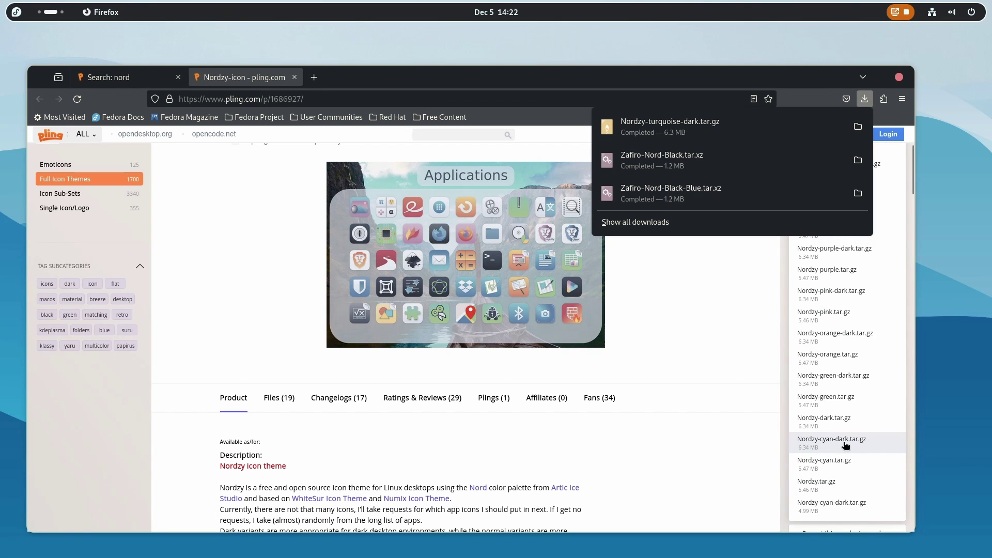
click(836, 445)
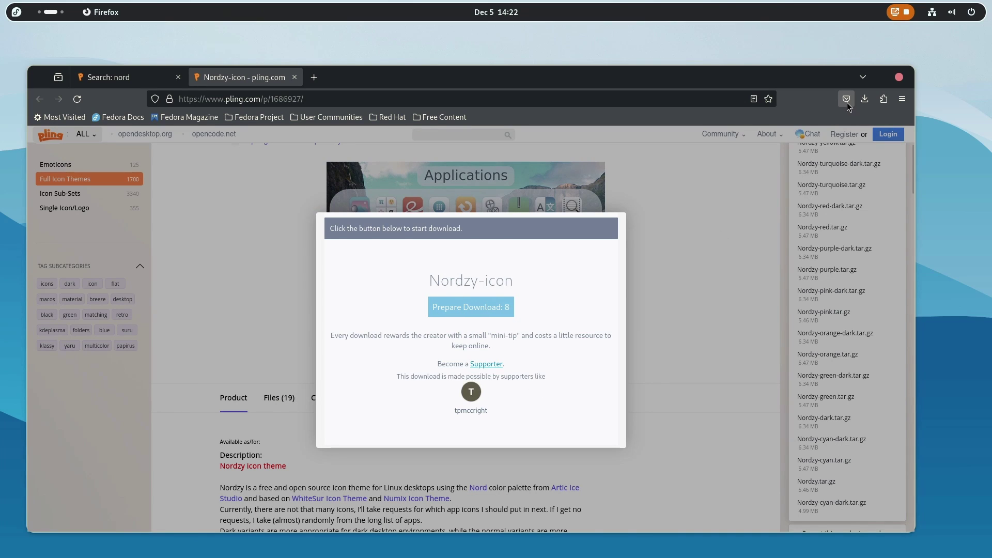
- Show the downloaded Nordzy-turquoise-dark archive in its folder and check the progress of its extraction
click(865, 103)
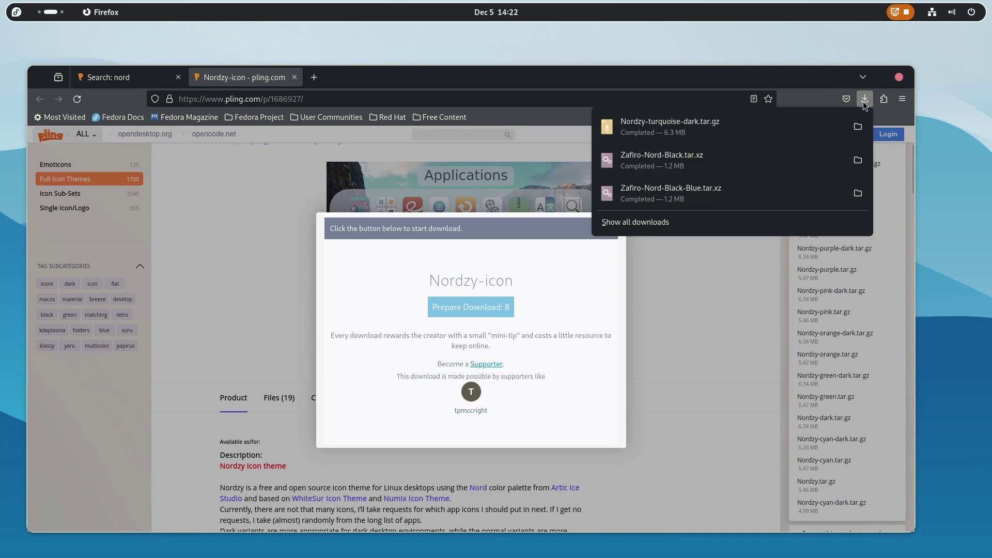
click(858, 128)
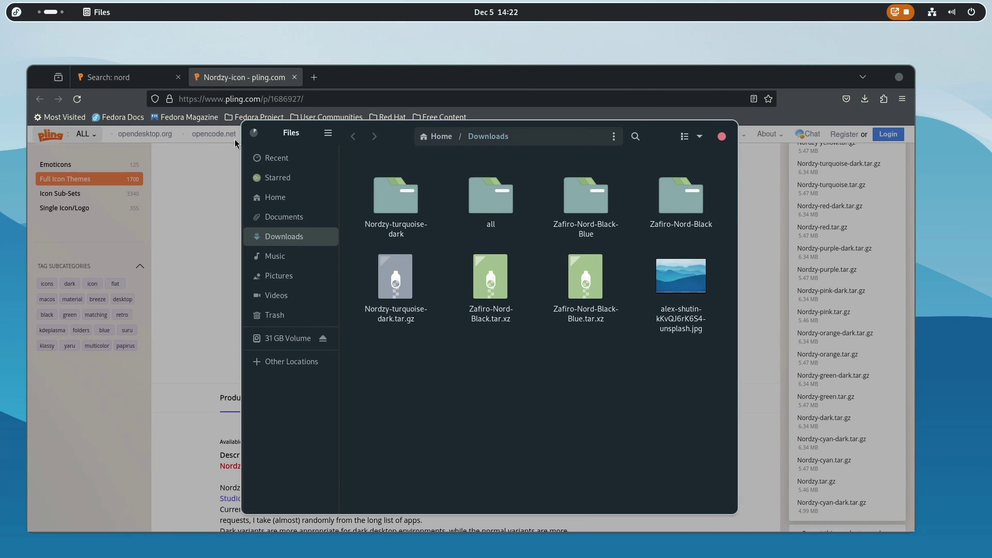
click(255, 134)
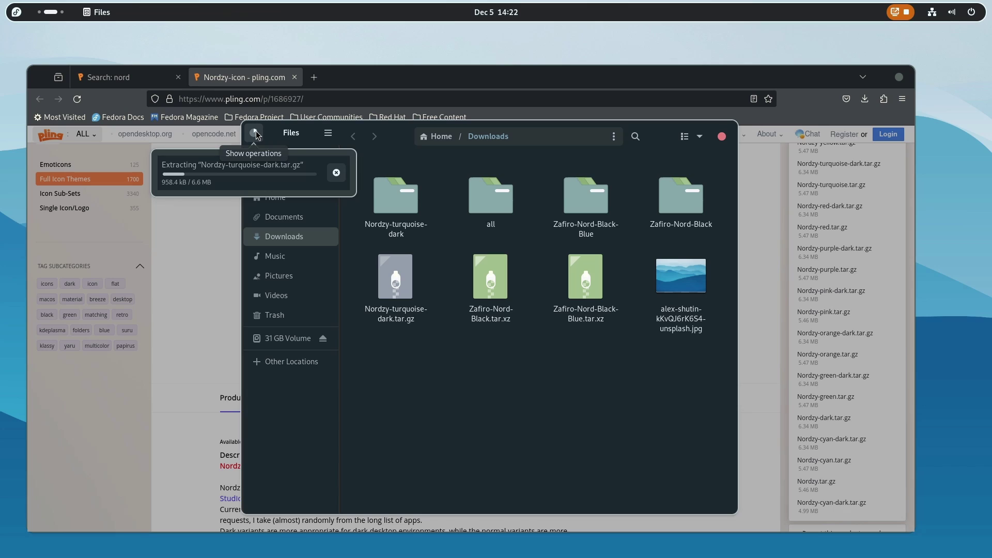
click(448, 368)
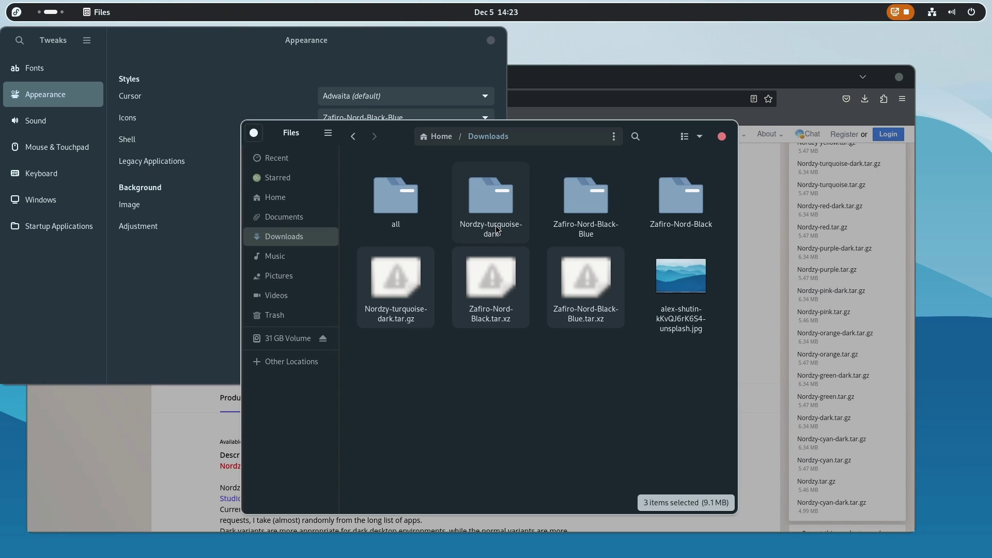
- Copy the extracted Nordzy-turquoise-dark folder from Downloads into the .icons folder in Home
click(484, 216)
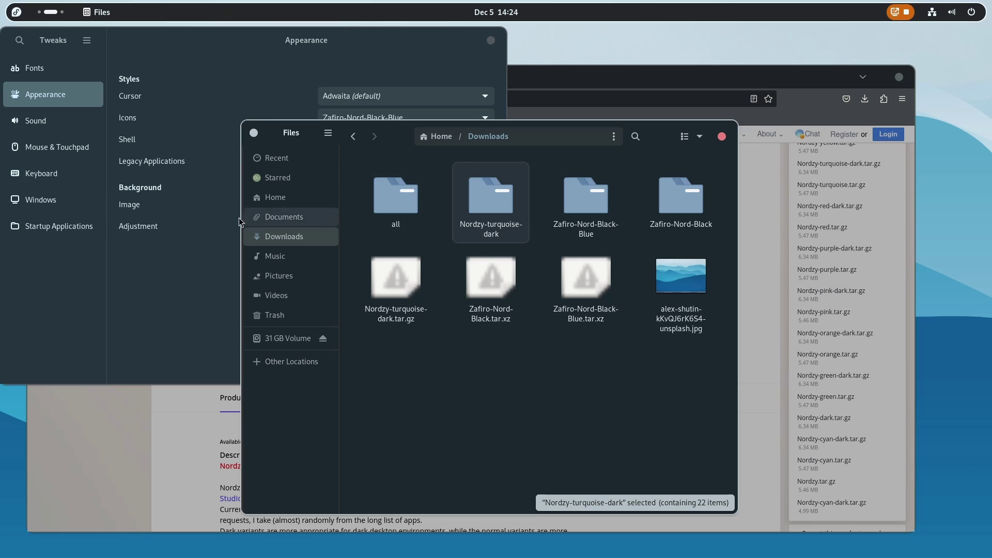
click(273, 200)
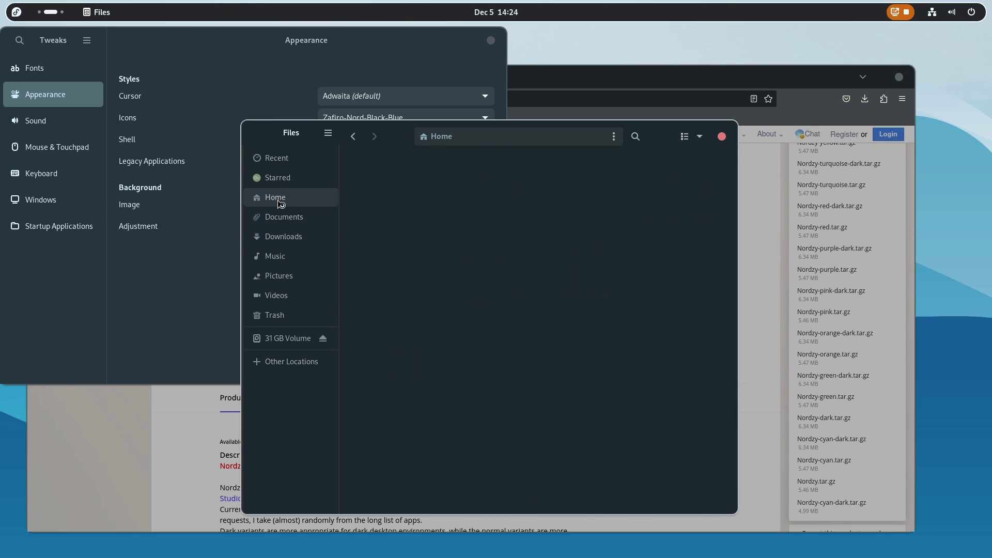
text(.icons)
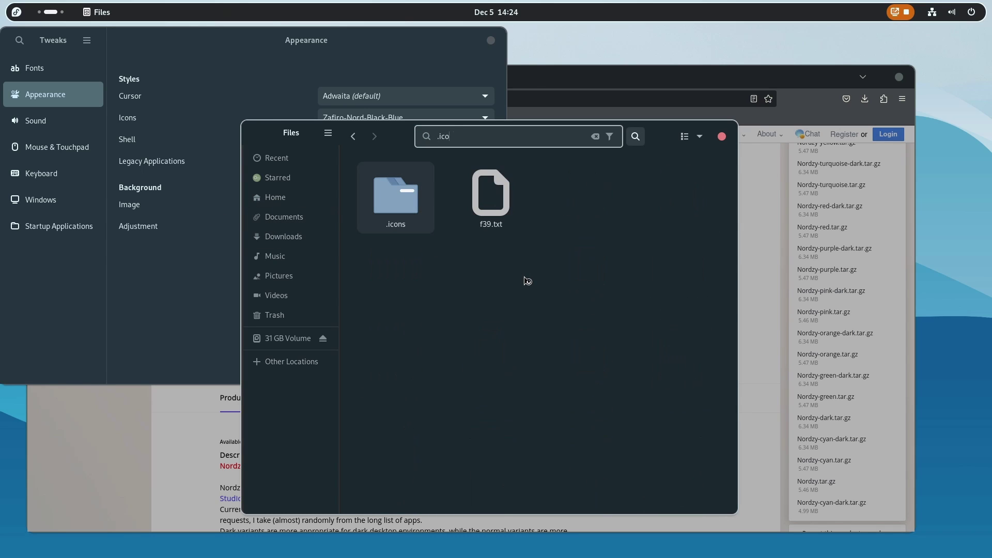
key(Return)
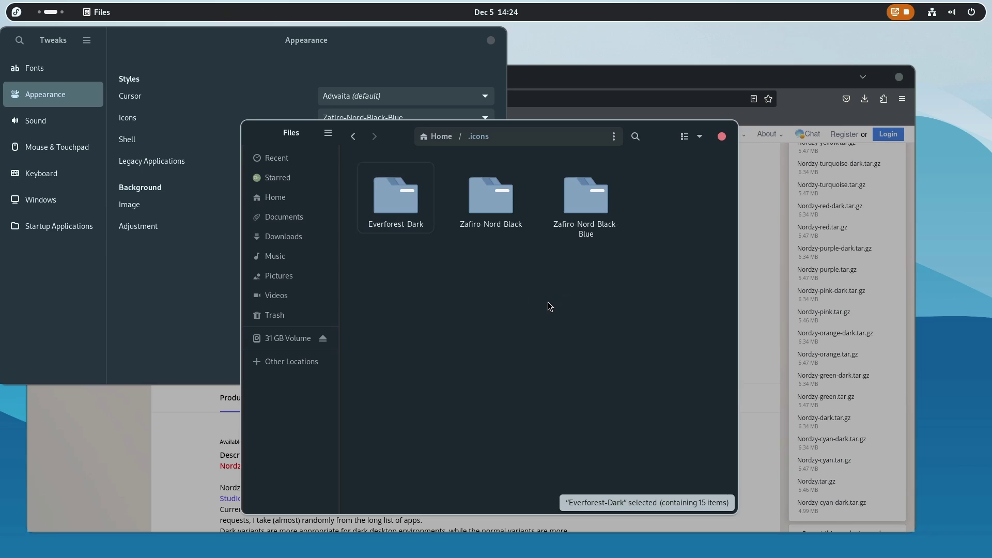
- Close Tweaks and launch it again so it reloads the installed icon themes
click(225, 318)
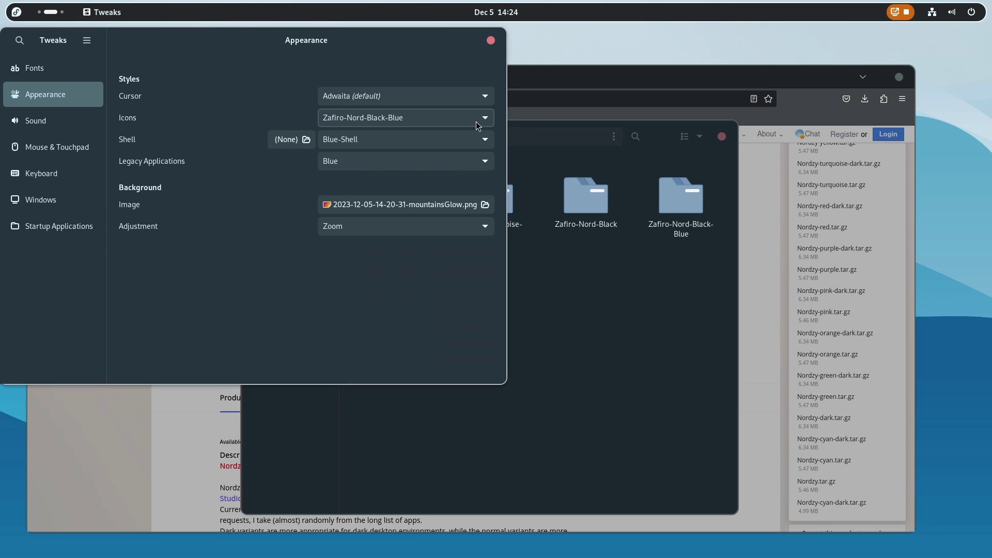
click(486, 41)
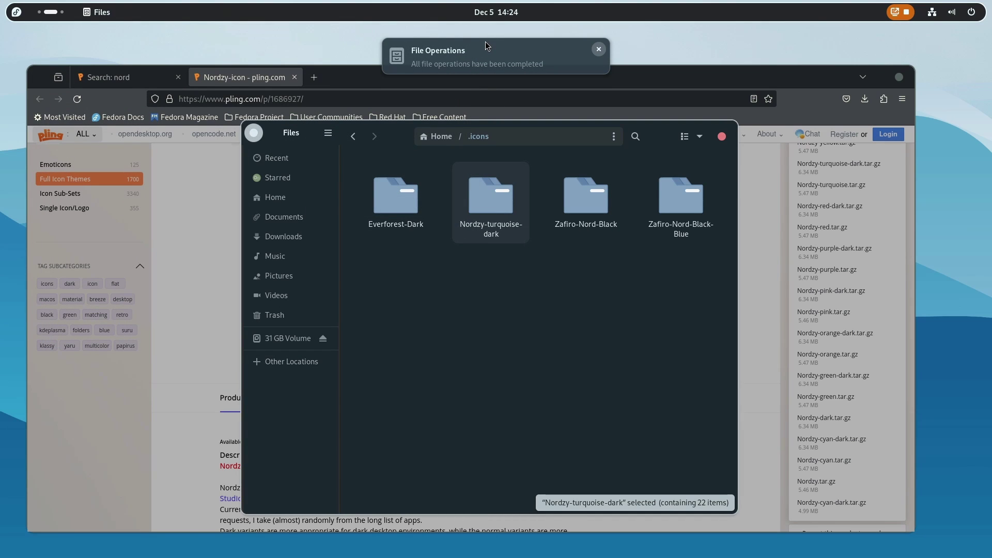
text(twe)
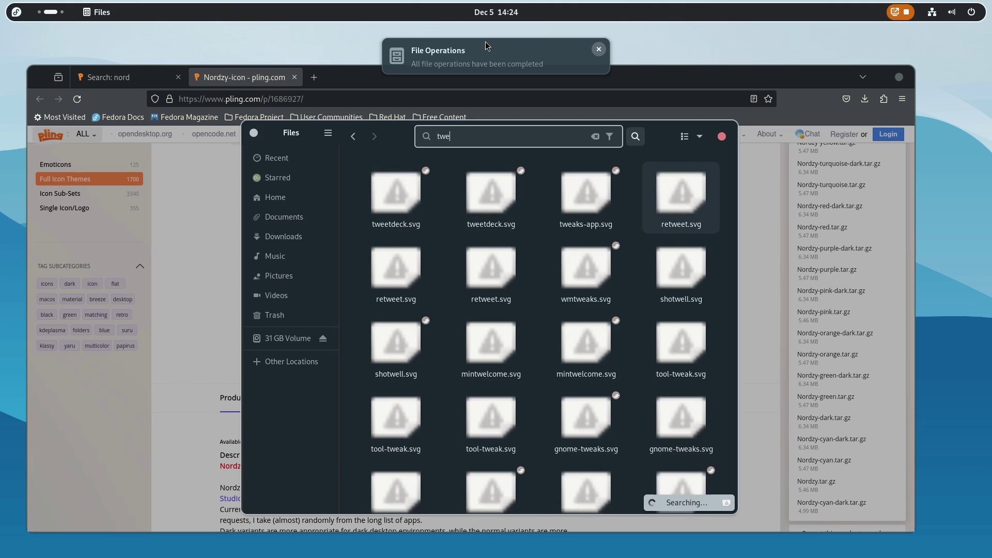
key(Escape)
key(super)
text(twe)
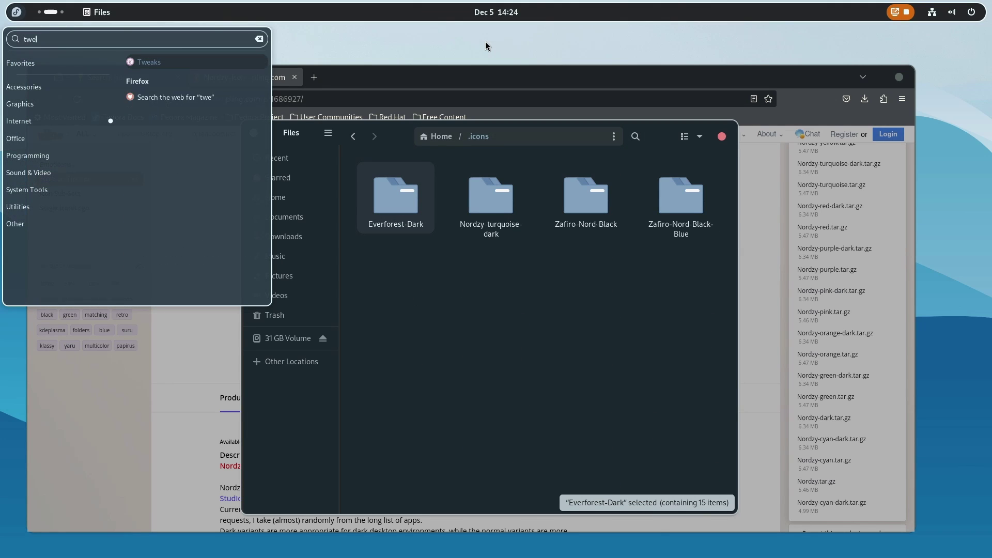
key(Return)
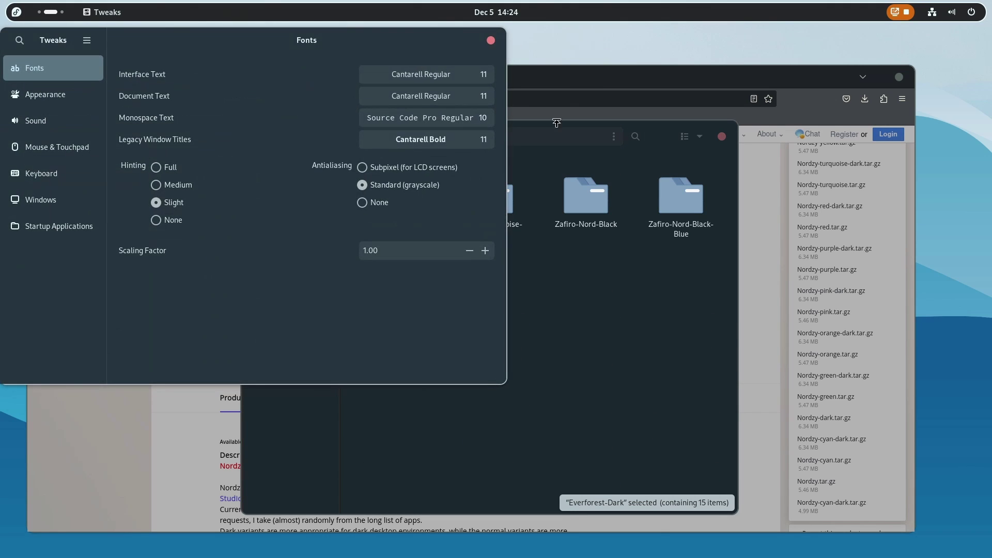
- Move the Files window away from Tweaks and set the icon theme to Nordzy-turquoise-dark in the appearance settings
click(560, 312)
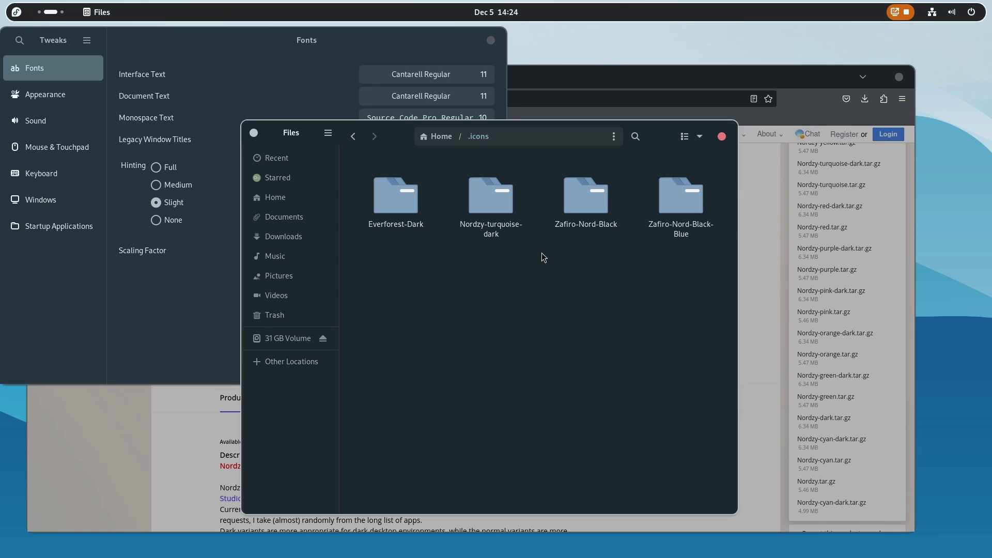
drag(683, 138, 869, 139)
click(330, 274)
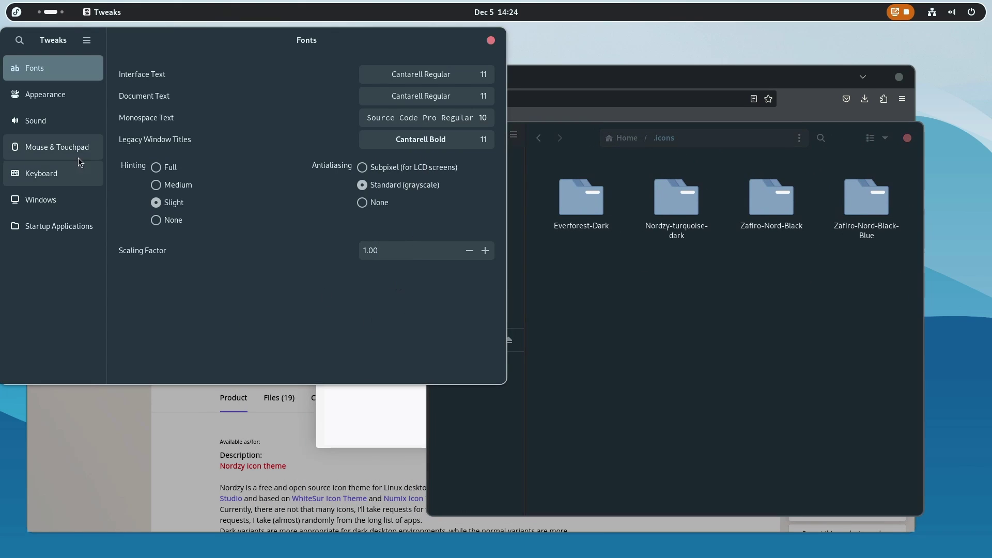
click(36, 94)
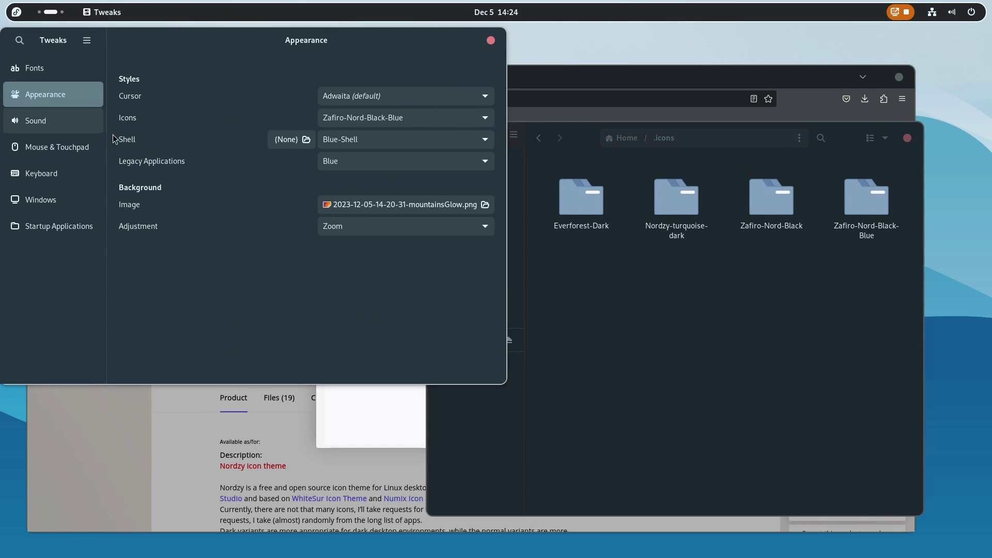
click(368, 119)
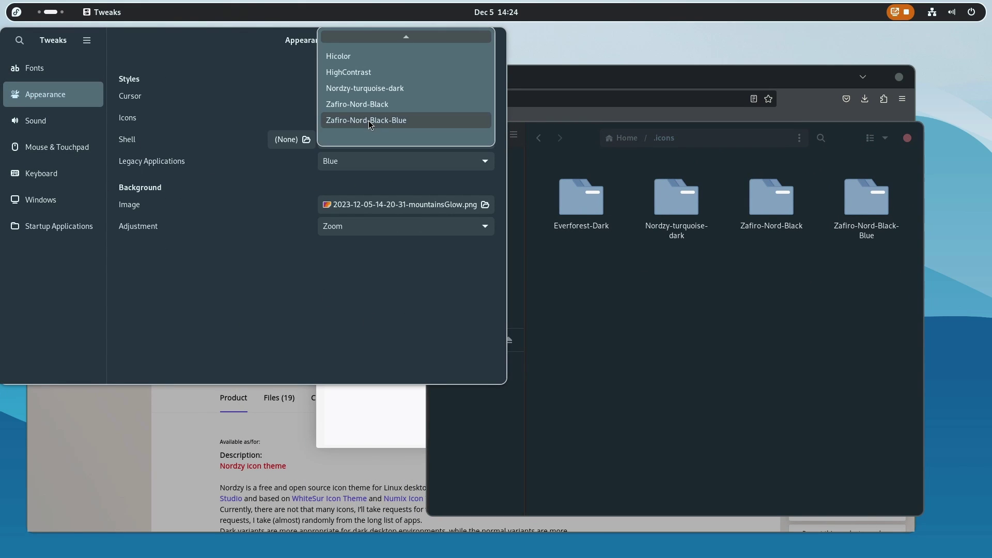
click(374, 88)
click(691, 362)
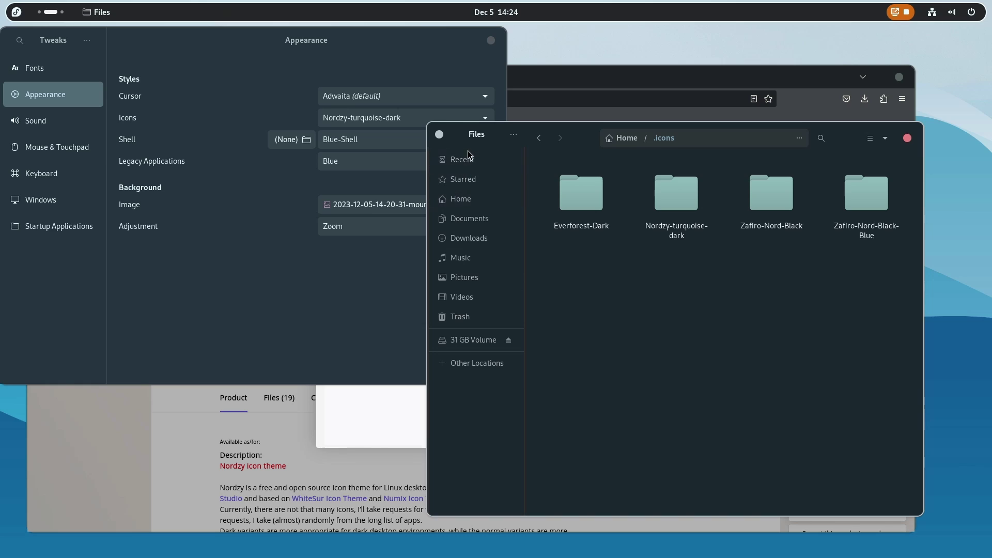
- Examine the new folder and file icons in Home, Documents and Pictures
drag(189, 67, 228, 120)
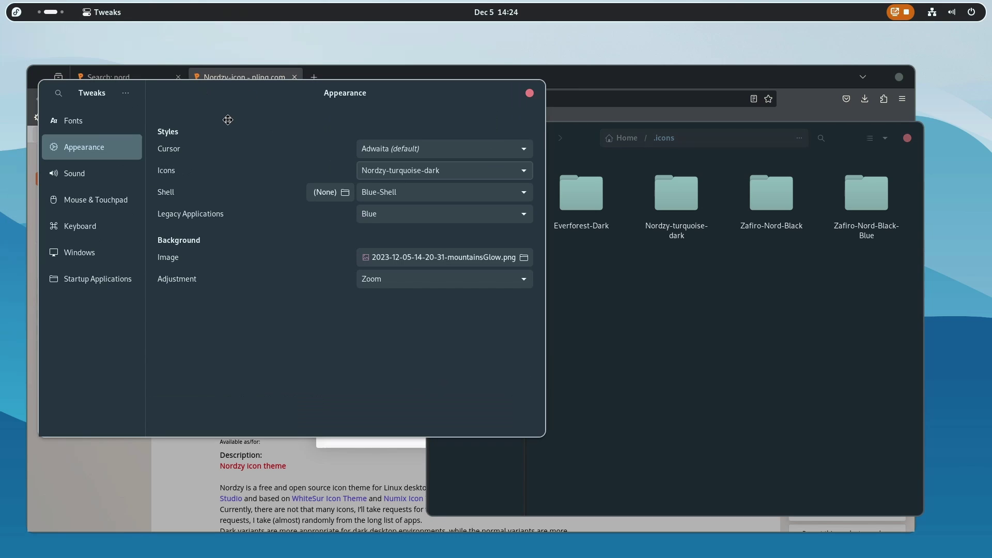
click(560, 289)
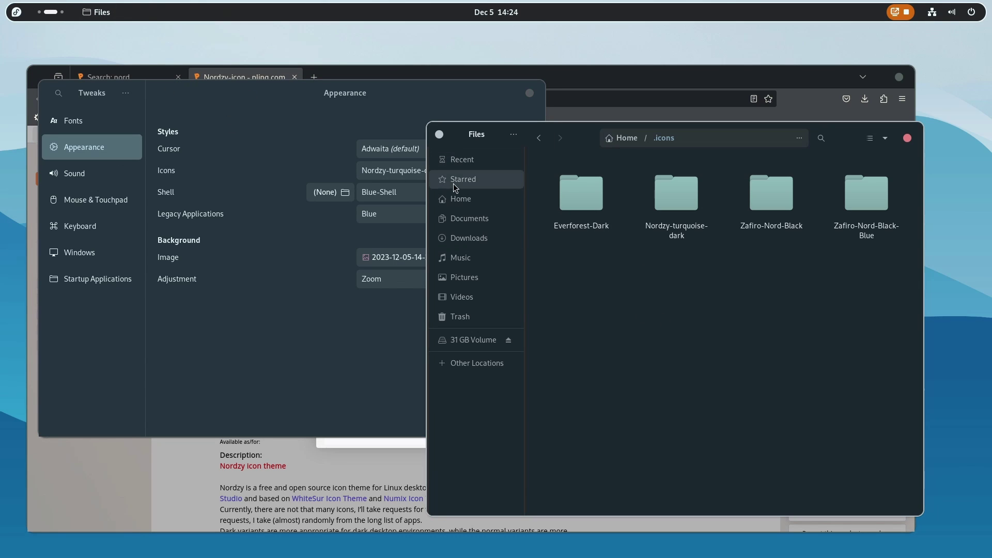
click(456, 199)
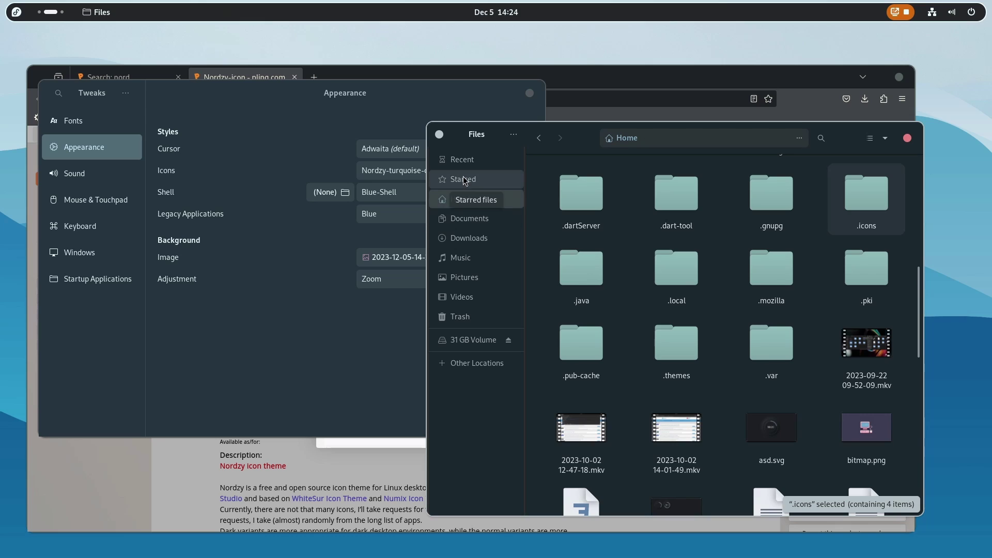
click(465, 179)
click(484, 221)
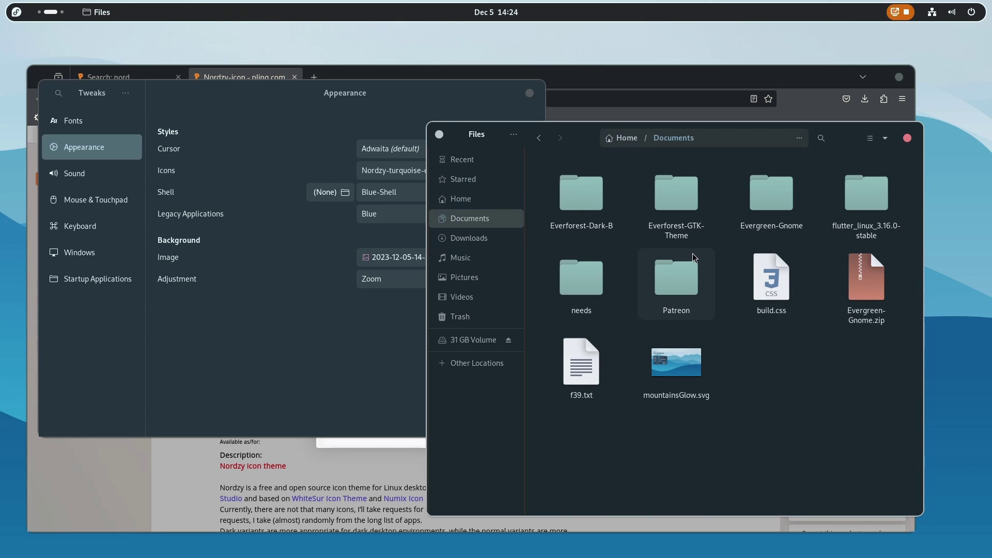
click(465, 278)
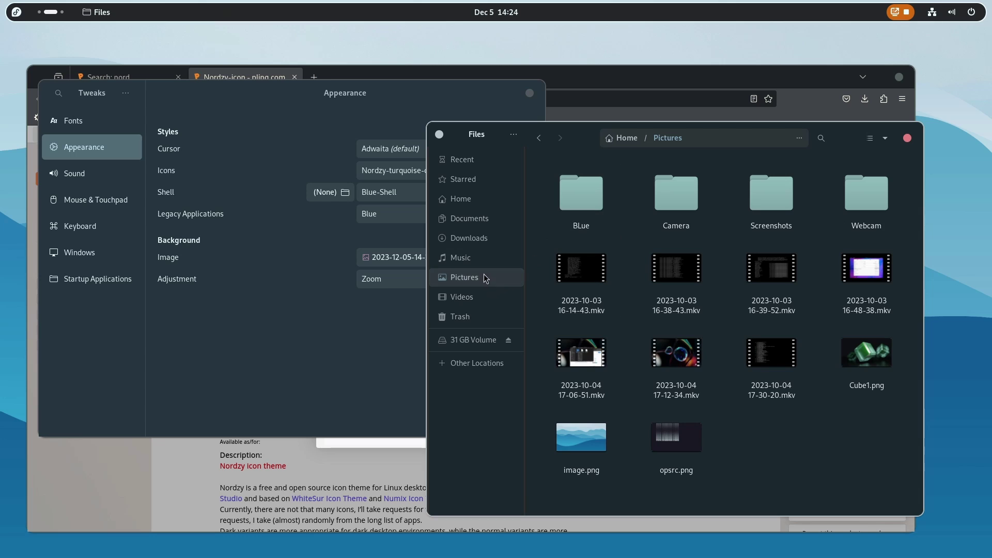
click(477, 201)
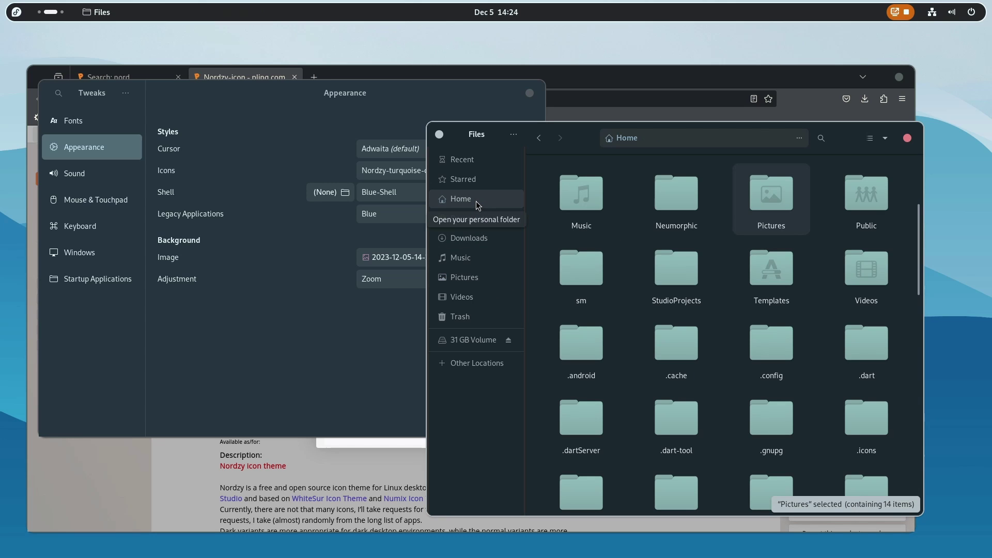
scroll(54, 15, down, 1)
scroll(54, 15, up, 1)
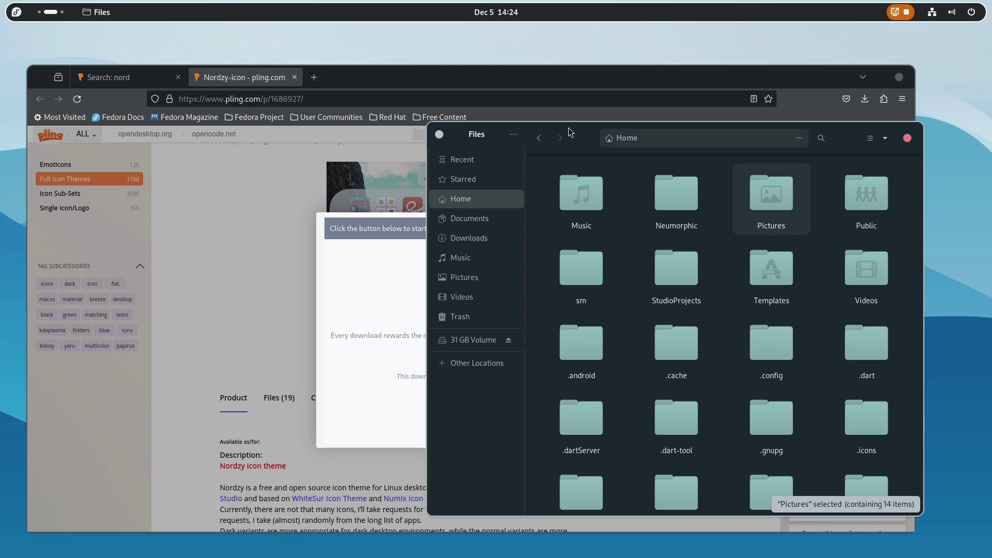
- Check the application icons in the activities overview and return to the Files window
drag(600, 148, 594, 144)
click(59, 12)
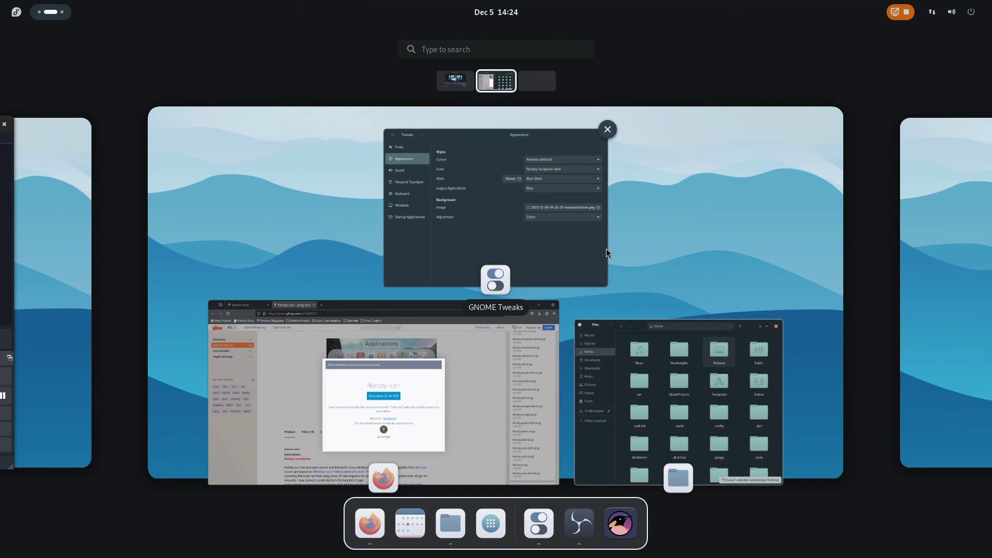
click(543, 310)
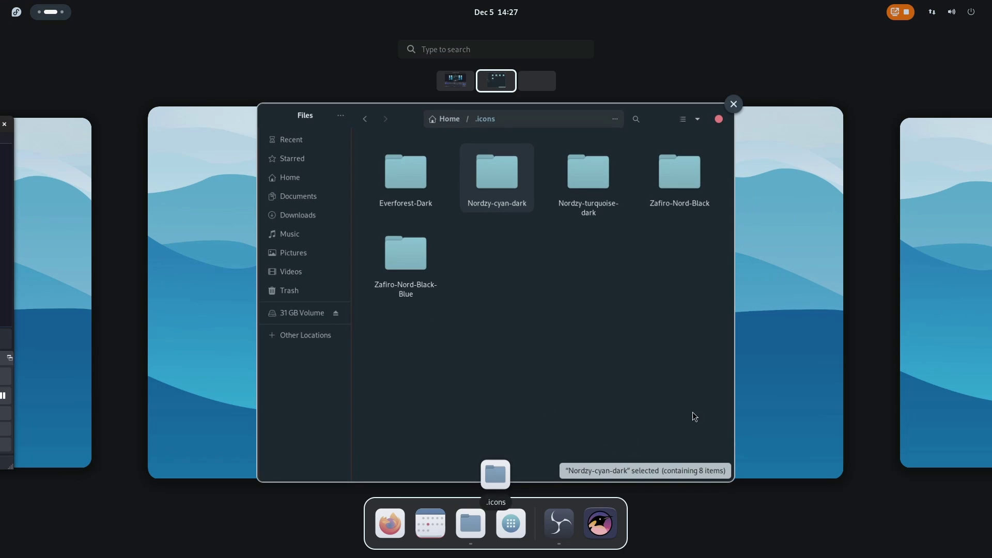
click(695, 417)
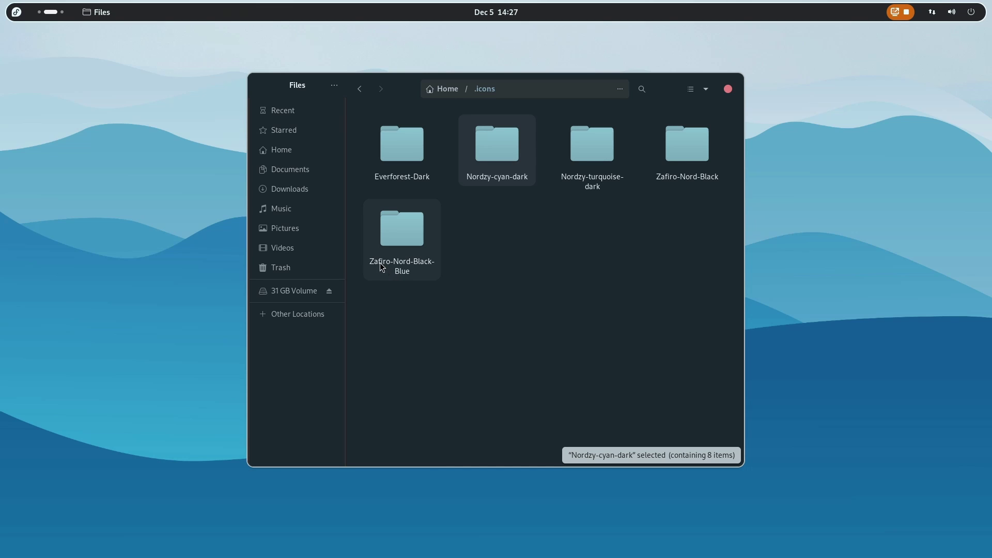
- Open the UID2 folder inside the AT folder in Home
click(304, 154)
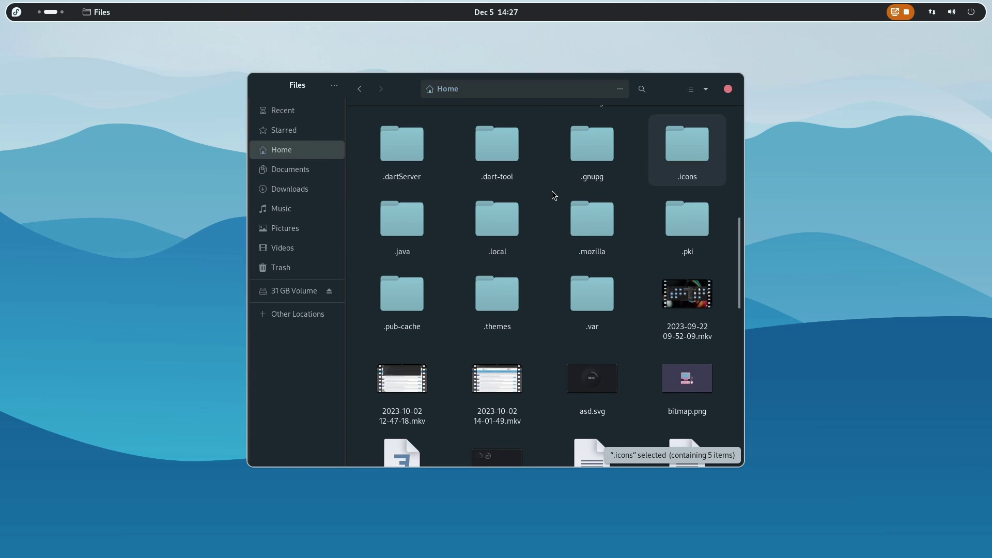
text(at)
key(Return)
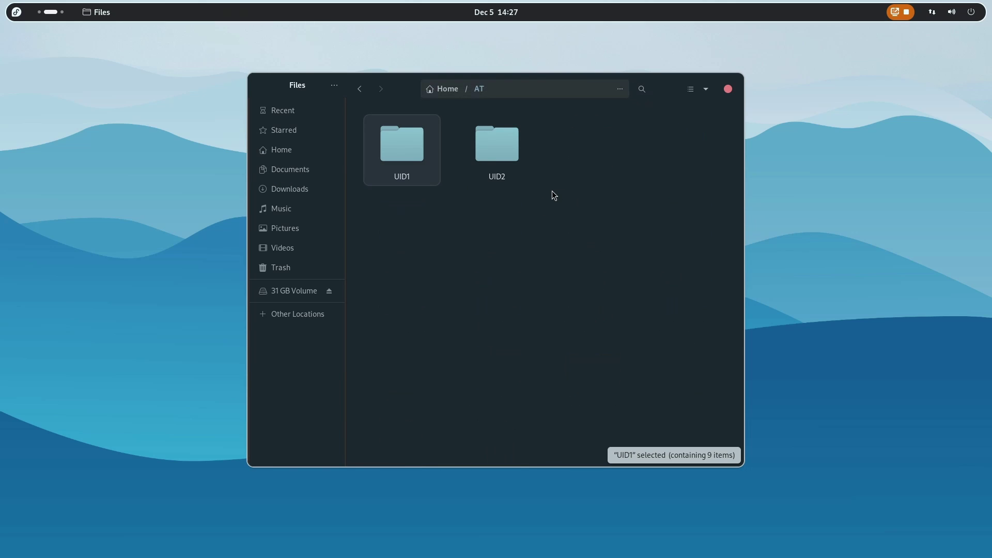
double_click(499, 165)
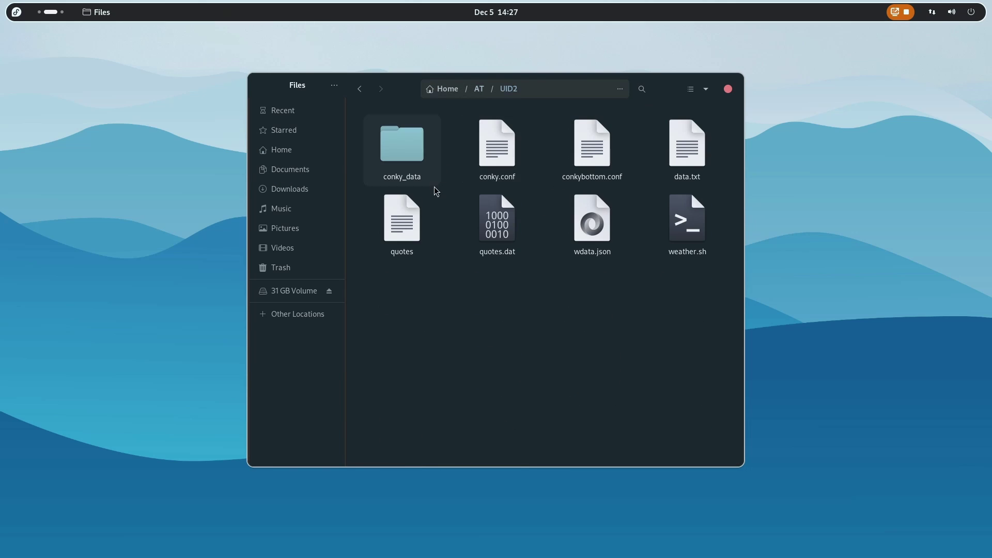
- Open a terminal in the UID2 folder and move its window over the lower part of the desktop
right_click(465, 382)
click(484, 412)
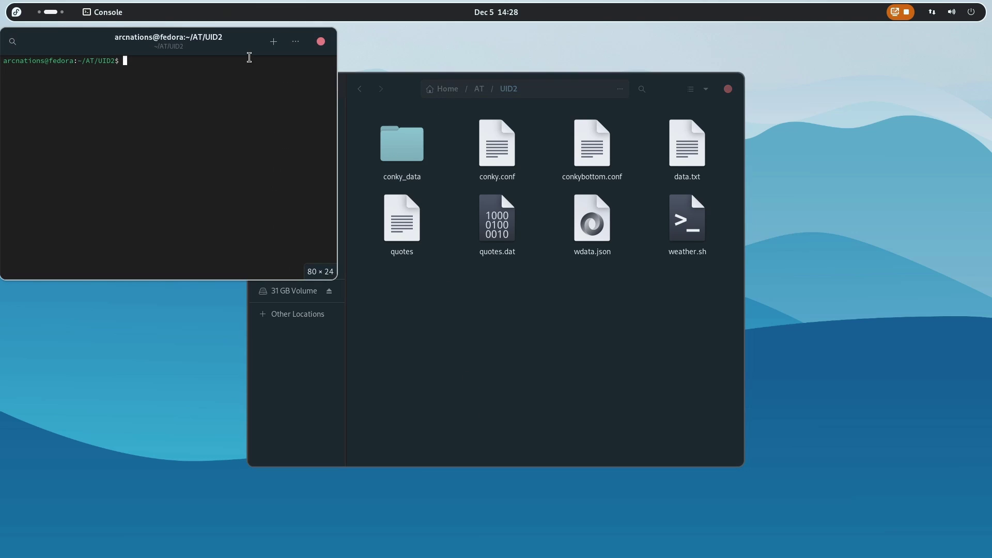
drag(249, 57, 739, 310)
triple_click(594, 369)
click(673, 347)
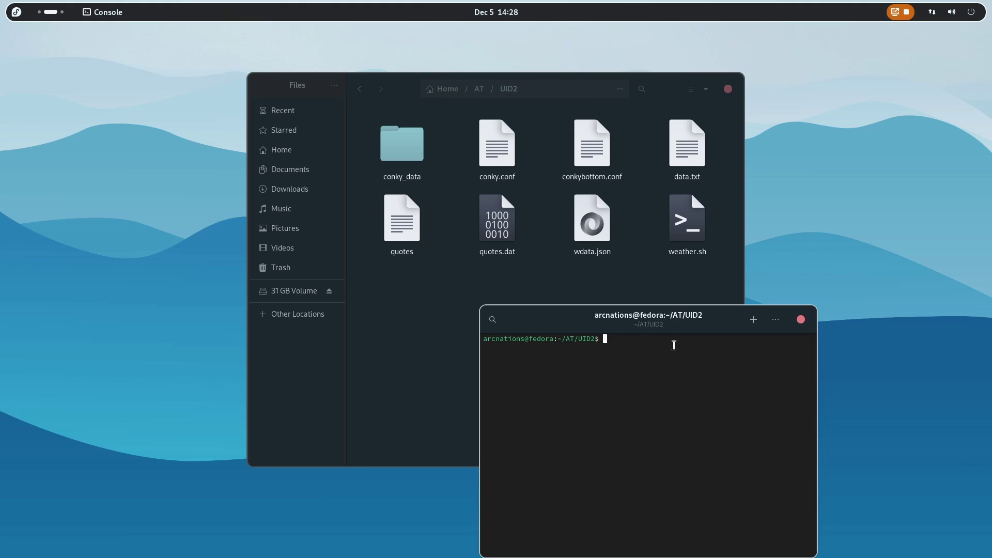
- List the files in the UID2 folder and start Conky with conky.conf
text(ls)
key(Return)
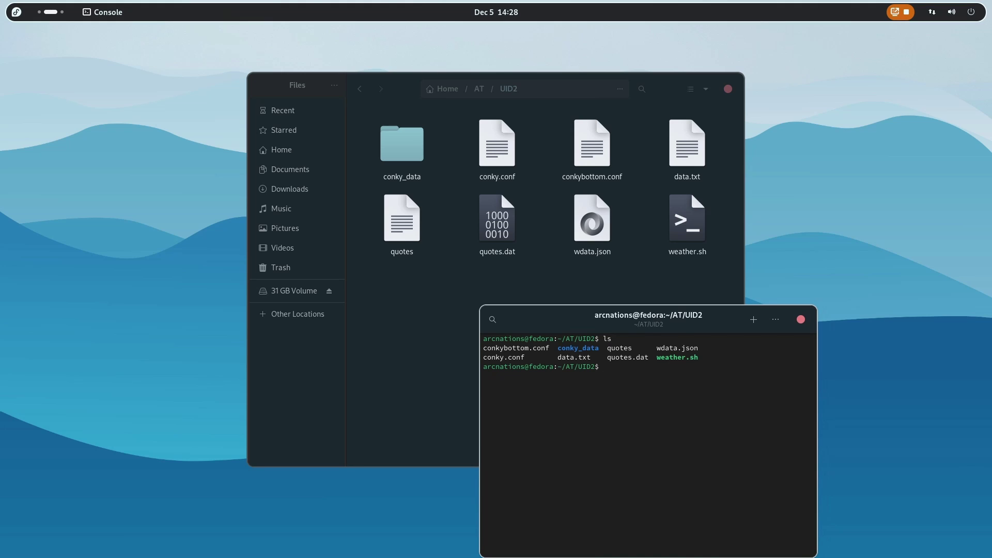
text(conky -c conky.conf)
key(Return)
- Start a second Conky instance with conkybottom.conf in a new terminal tab
click(754, 320)
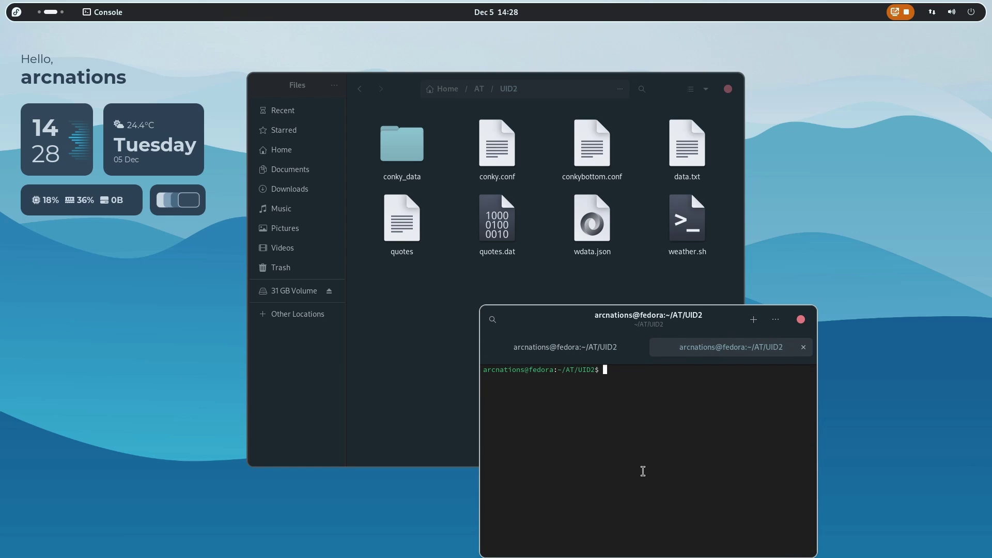
text(neofetch)
key(Down)
text(conkly -c conky-)
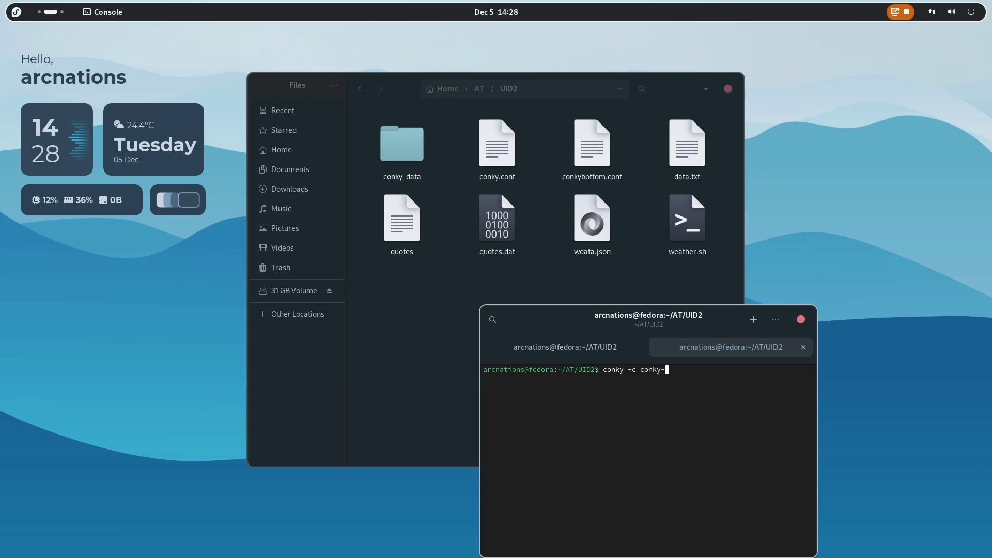
key(BackSpace)
key(BackSpace)
text(bottom.conf)
key(Return)
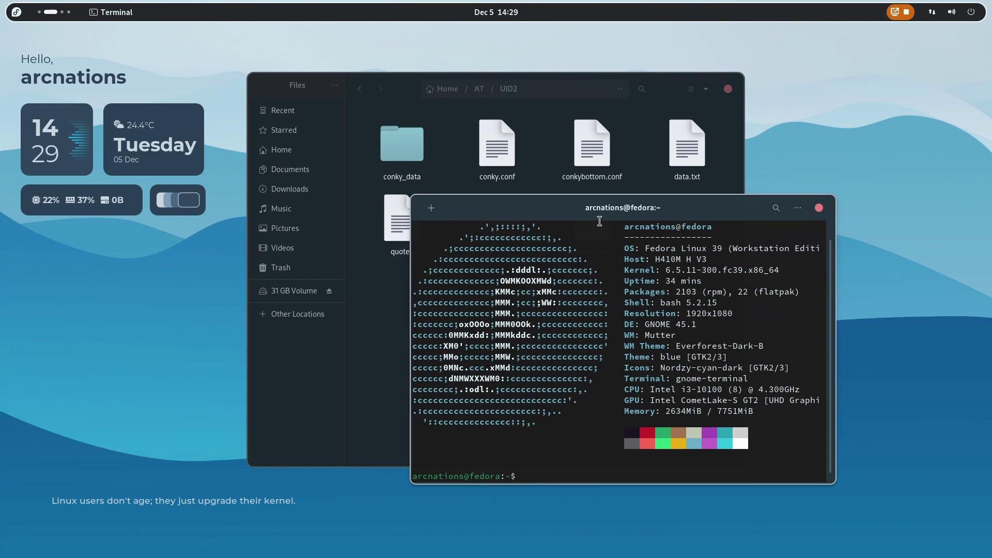
- Move the terminal window showing the neofetch output farther from the desktop widgets
drag(613, 215, 669, 242)
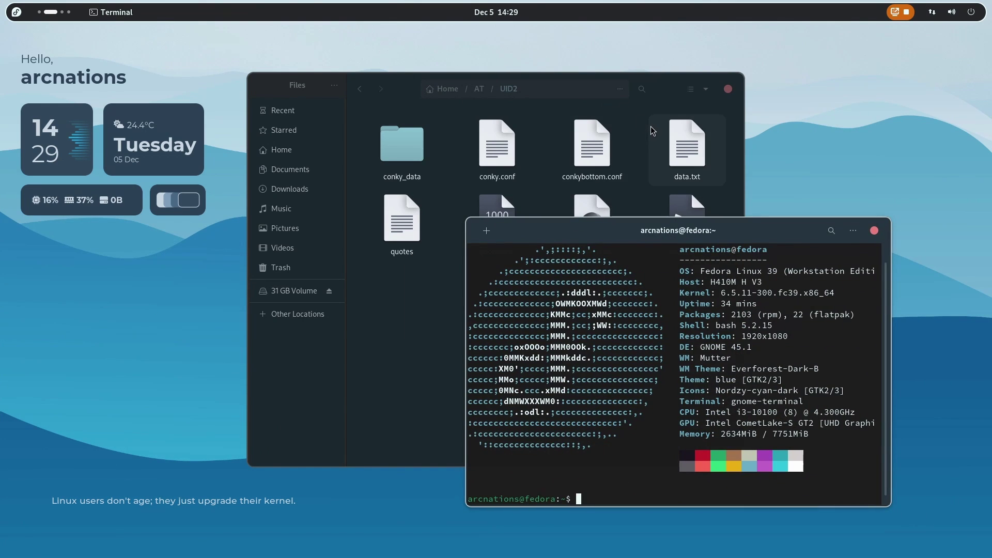